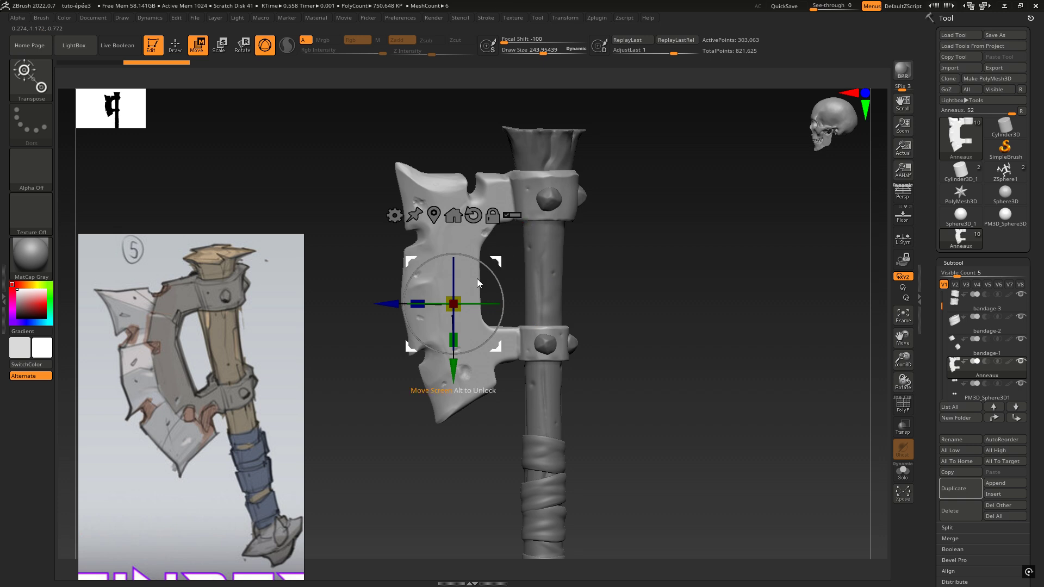
- Apply the Deformer transform type to the axe blade so a lattice surrounds it
{"action": "left_click", "coordinate": [394, 216]}
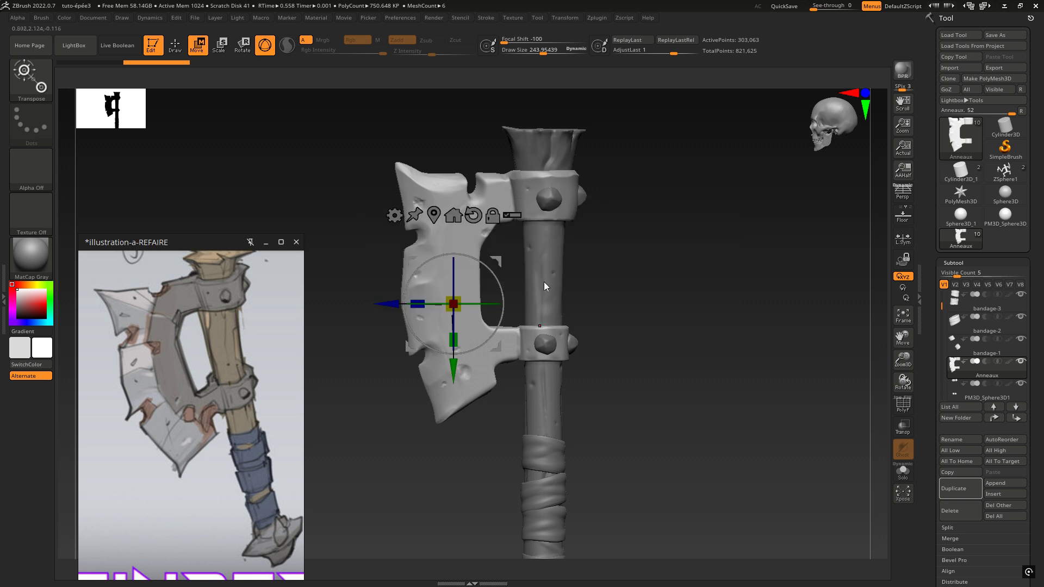
{"action": "left_click", "coordinate": [396, 216]}
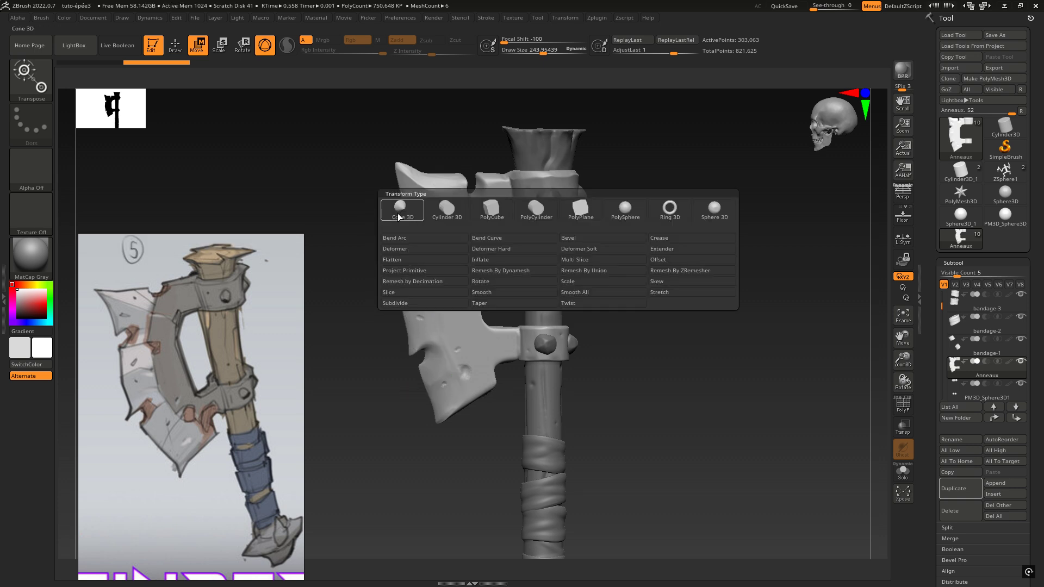
{"action": "left_click", "coordinate": [412, 248]}
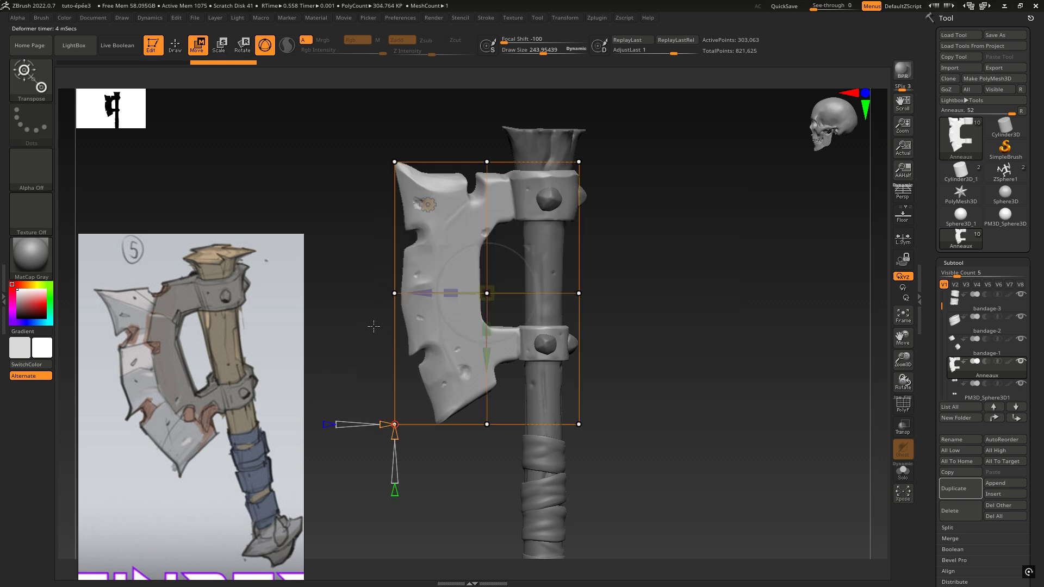
- Try to stretch the blade's upper outer tip outward by moving its lattice corner points, then undo the stretch
{"action": "left_click_drag", "start_coordinate": [658, 295], "coordinate": [703, 307]}
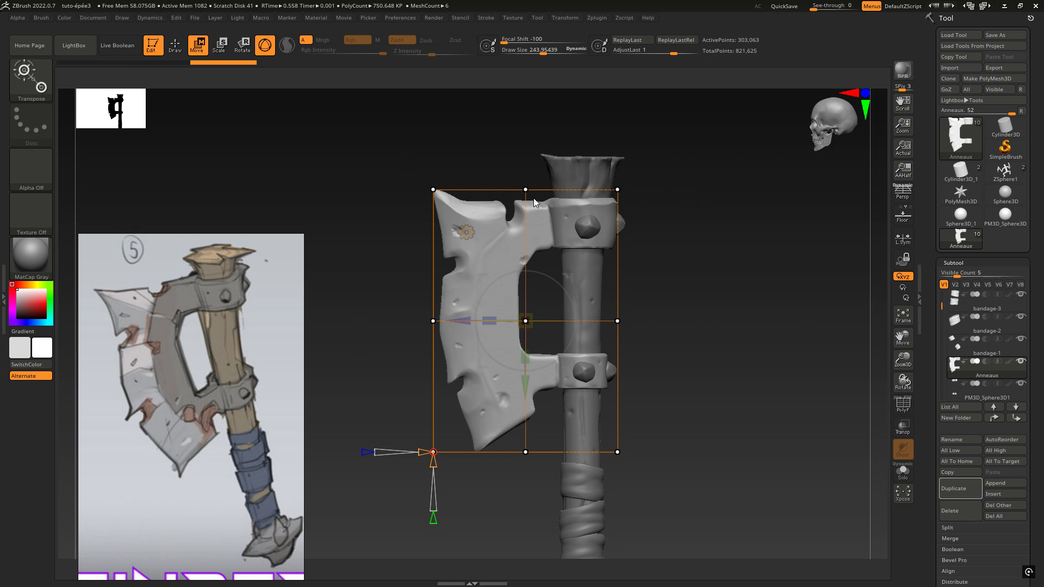
{"action": "mouse_move", "coordinate": [387, 153]}
{"action": "left_mouse_down", "text": "alt"}
{"action": "mouse_move", "coordinate": [471, 218]}
{"action": "mouse_move", "coordinate": [383, 130]}
{"action": "mouse_move", "coordinate": [475, 215]}
{"action": "left_mouse_up", "text": "alt"}
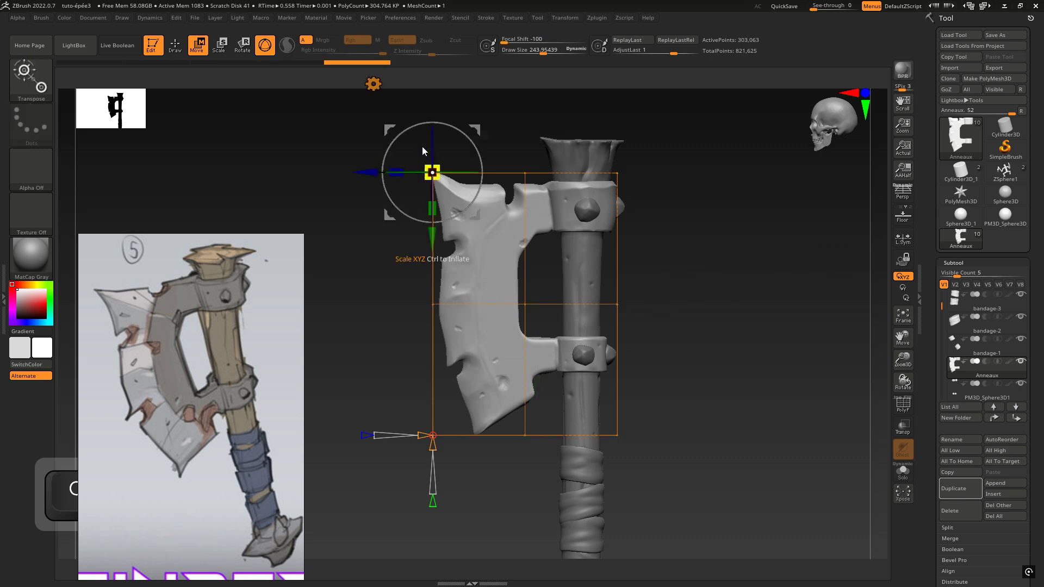
{"action": "mouse_move", "coordinate": [384, 126]}
{"action": "left_mouse_down"}
{"action": "mouse_move", "coordinate": [351, 119]}
{"action": "mouse_move", "coordinate": [355, 156]}
{"action": "mouse_move", "coordinate": [462, 188]}
{"action": "mouse_move", "coordinate": [462, 122]}
{"action": "mouse_move", "coordinate": [343, 93]}
{"action": "mouse_move", "coordinate": [269, 159]}
{"action": "left_mouse_up"}
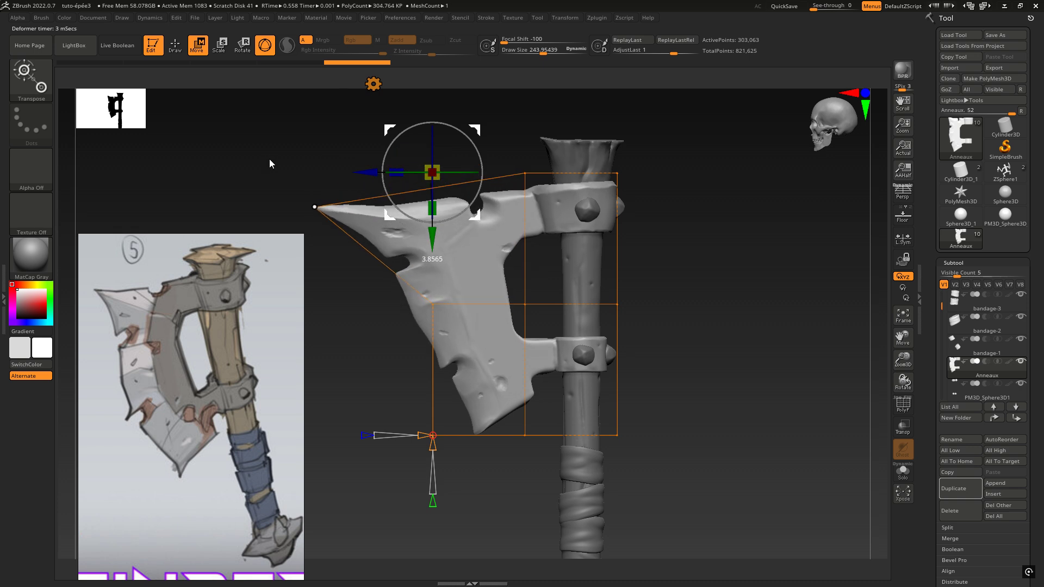
{"action": "key", "text": "ctrl+z"}
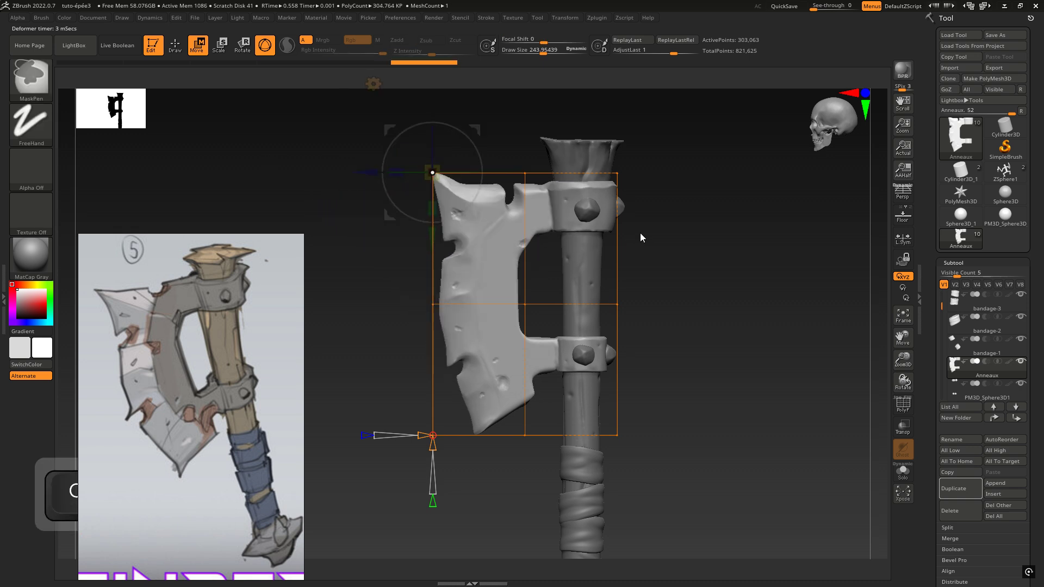
{"action": "left_click_drag", "start_coordinate": [641, 232], "coordinate": [669, 240]}
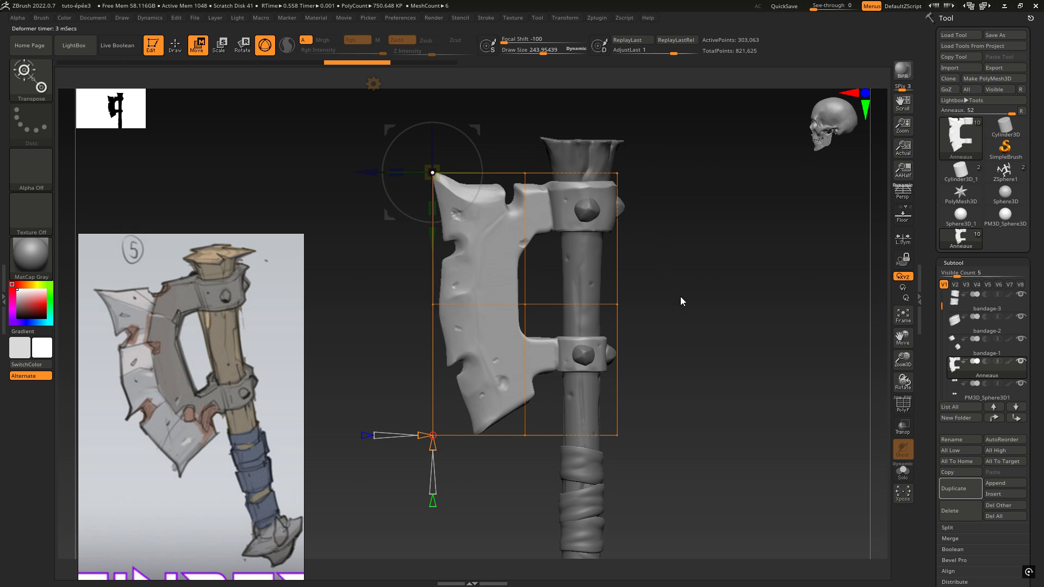
- Try to shift the middle lattice point of the blade's cutting edge outward, then undo the shift
{"action": "left_click_drag", "start_coordinate": [741, 350], "coordinate": [735, 296], "text": "alt"}
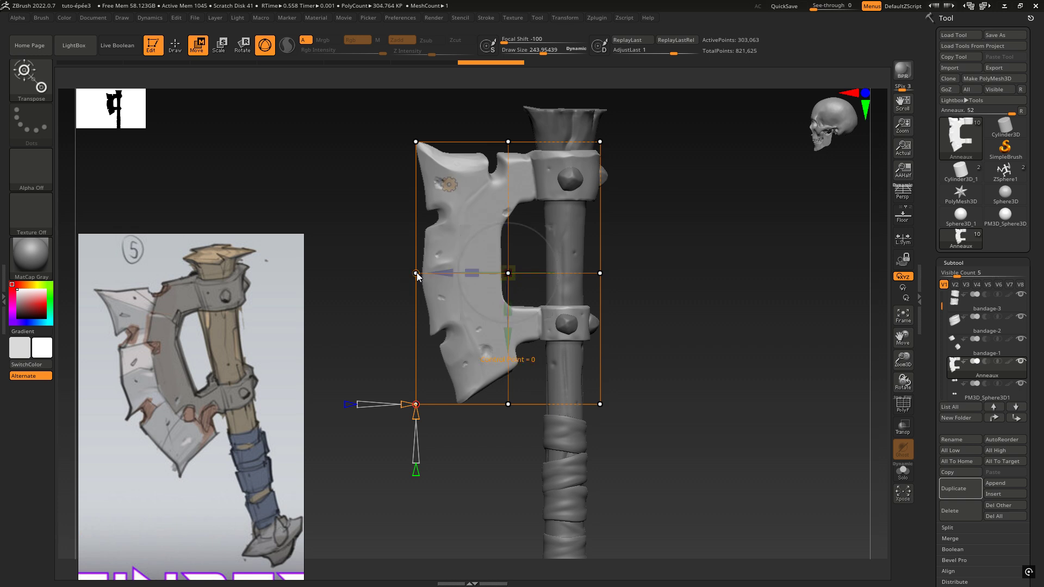
{"action": "left_click_drag", "start_coordinate": [417, 274], "coordinate": [387, 276]}
{"action": "key", "text": "ctrl+z"}
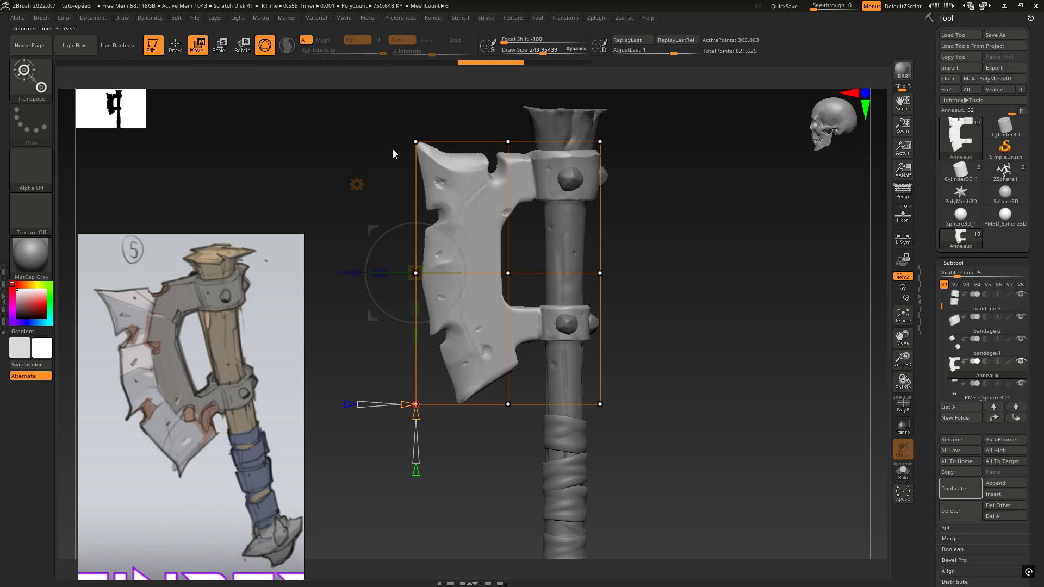
- Select lattice points along the blade's cutting edge and clear the selection again
{"action": "left_click_drag", "start_coordinate": [335, 100], "coordinate": [470, 307], "text": "ctrl"}
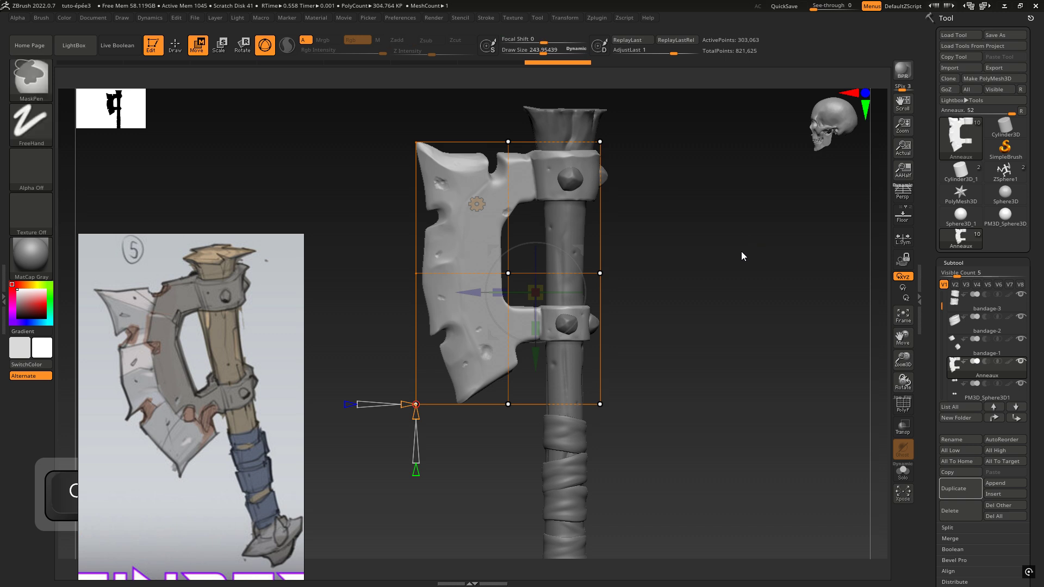
{"action": "left_click_drag", "start_coordinate": [744, 255], "coordinate": [732, 253], "text": "ctrl"}
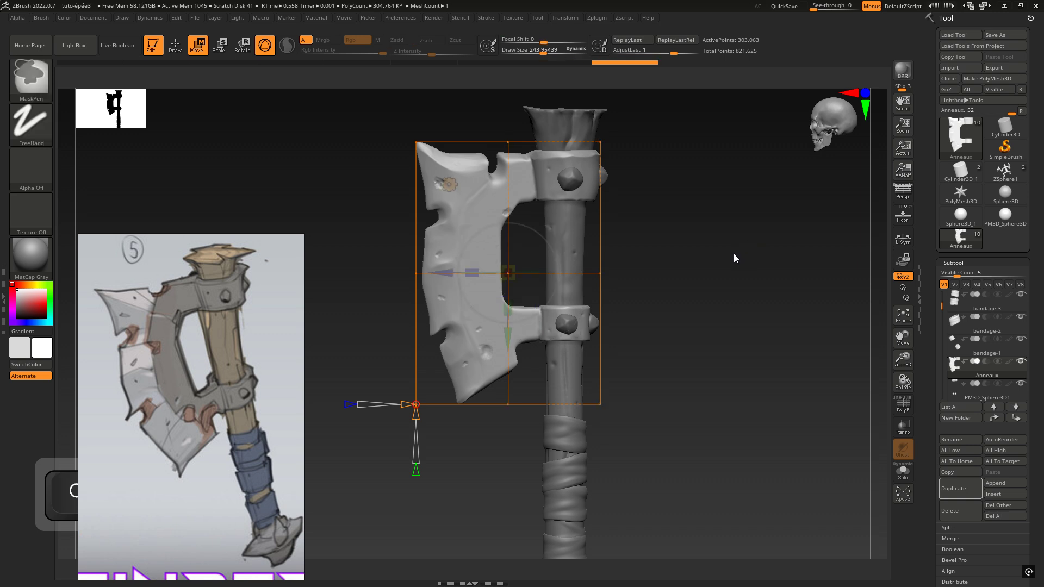
{"action": "left_click", "coordinate": [462, 225]}
{"action": "key", "text": "ctrl"}
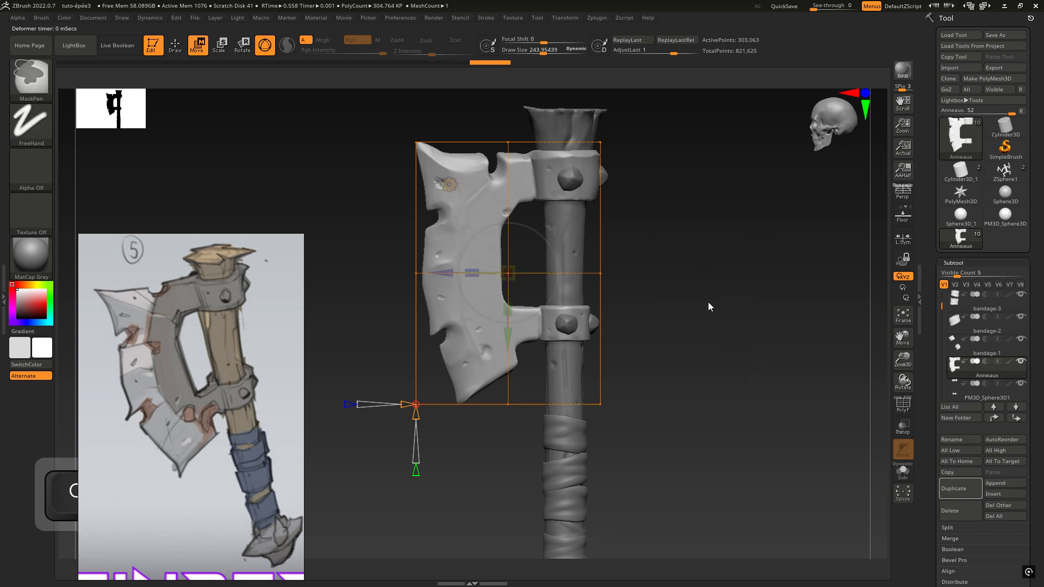
- Restart the Deformer on the blade and pull the upper and middle lattice points of its cutting edge outward, away from the handle
{"action": "key", "text": "w"}
{"action": "left_click", "coordinate": [450, 184]}
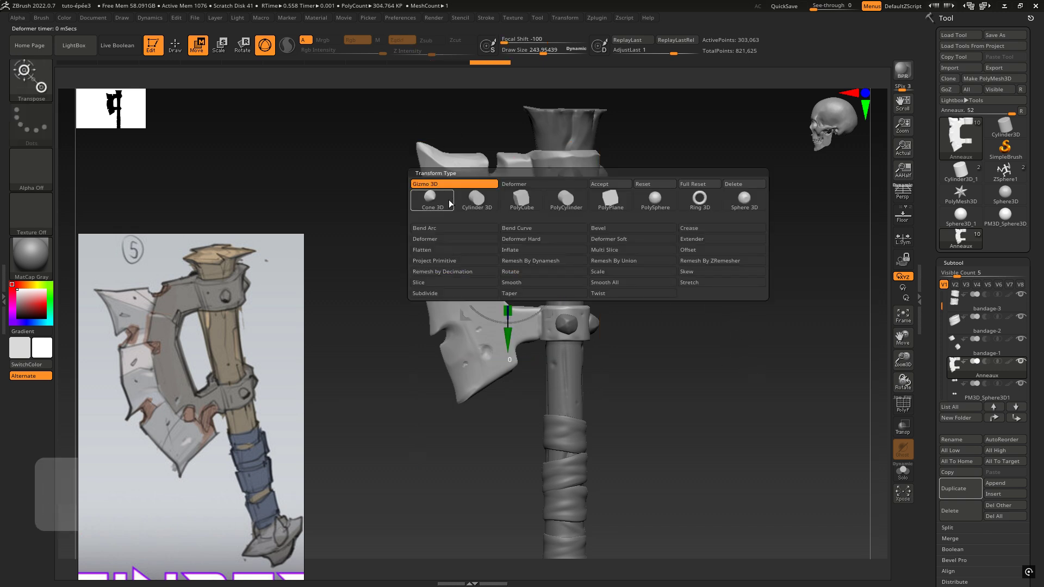
{"action": "left_click", "coordinate": [424, 239]}
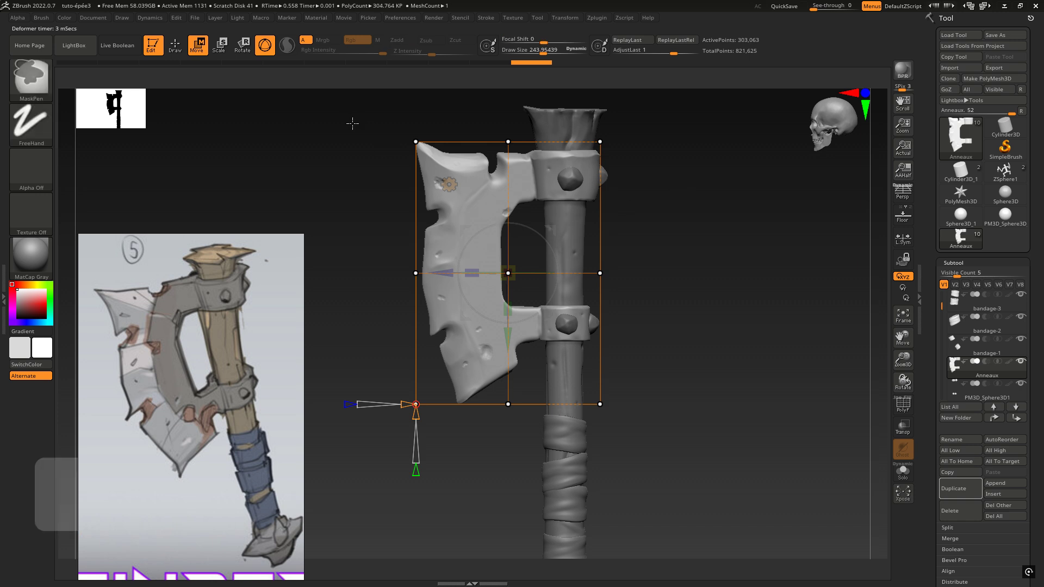
{"action": "left_click_drag", "start_coordinate": [351, 117], "coordinate": [471, 326], "text": "ctrl"}
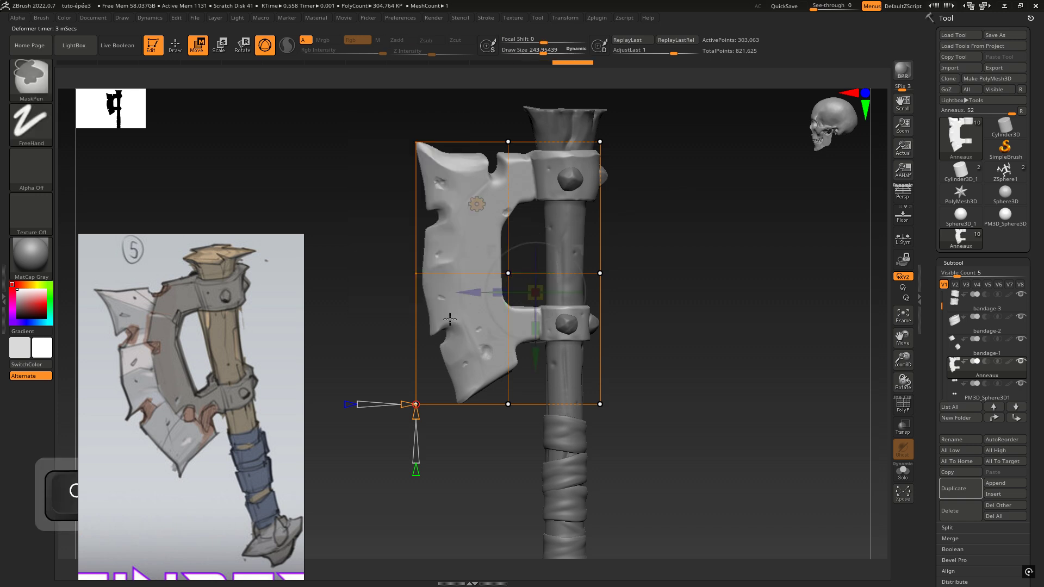
{"action": "left_click", "coordinate": [726, 253], "text": "ctrl"}
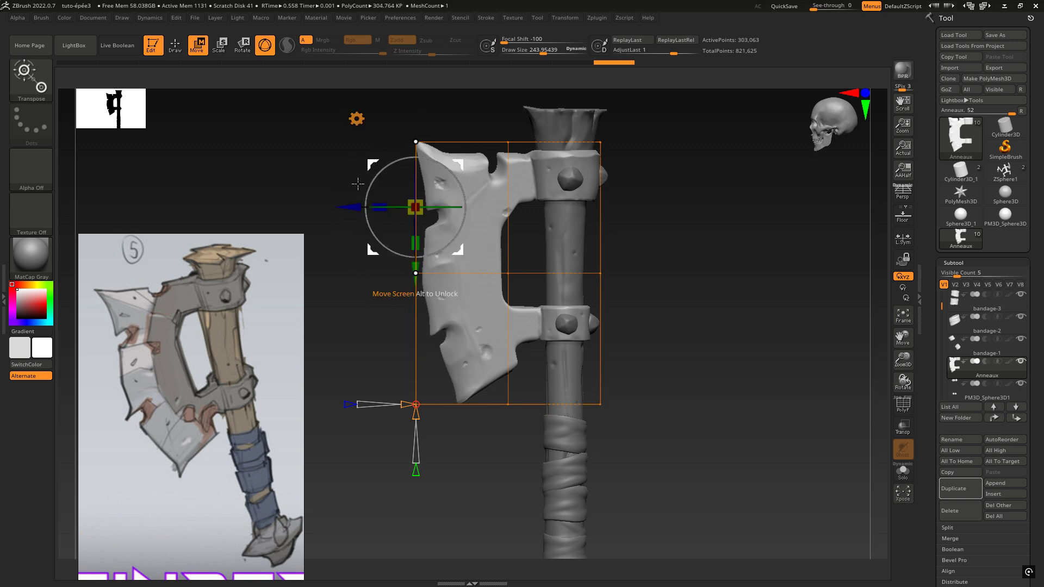
{"action": "left_click_drag", "start_coordinate": [371, 162], "coordinate": [349, 160]}
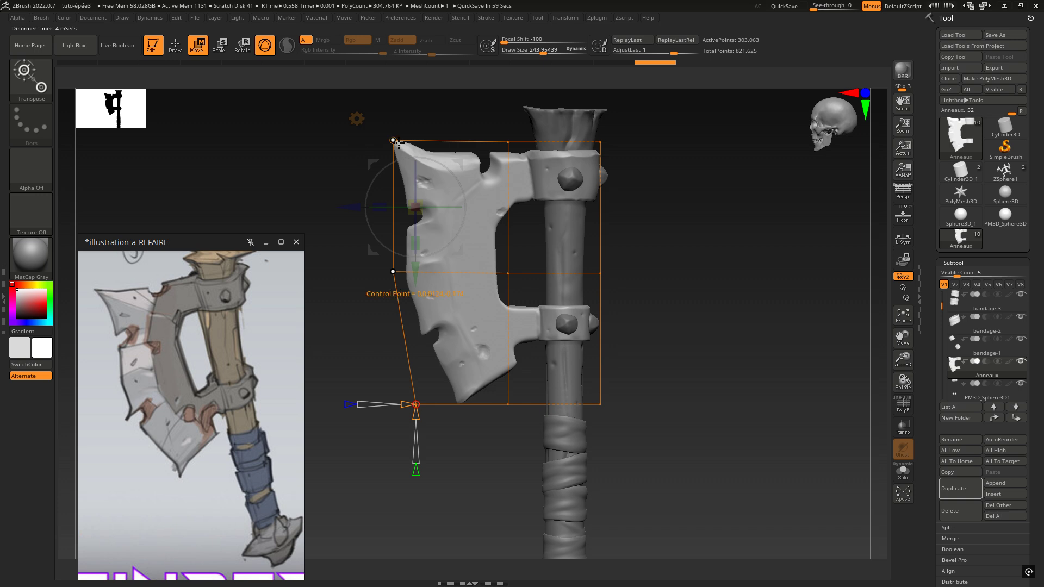
{"action": "left_click_drag", "start_coordinate": [371, 162], "coordinate": [369, 161]}
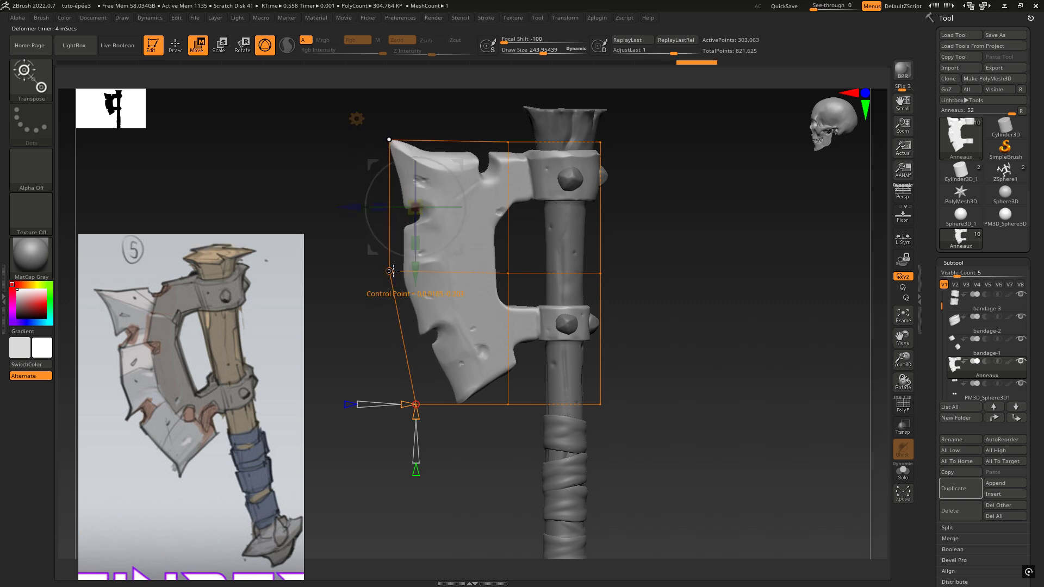
{"action": "left_click_drag", "start_coordinate": [393, 270], "coordinate": [389, 271]}
- Select only the middle lattice points of the cutting edge and move them down and slightly toward the handle, then clear the selection
{"action": "mouse_move", "coordinate": [733, 305]}
{"action": "right_mouse_down", "text": "ctrl"}
{"action": "mouse_move", "coordinate": [686, 305]}
{"action": "mouse_move", "coordinate": [713, 322]}
{"action": "right_mouse_up", "text": "ctrl"}
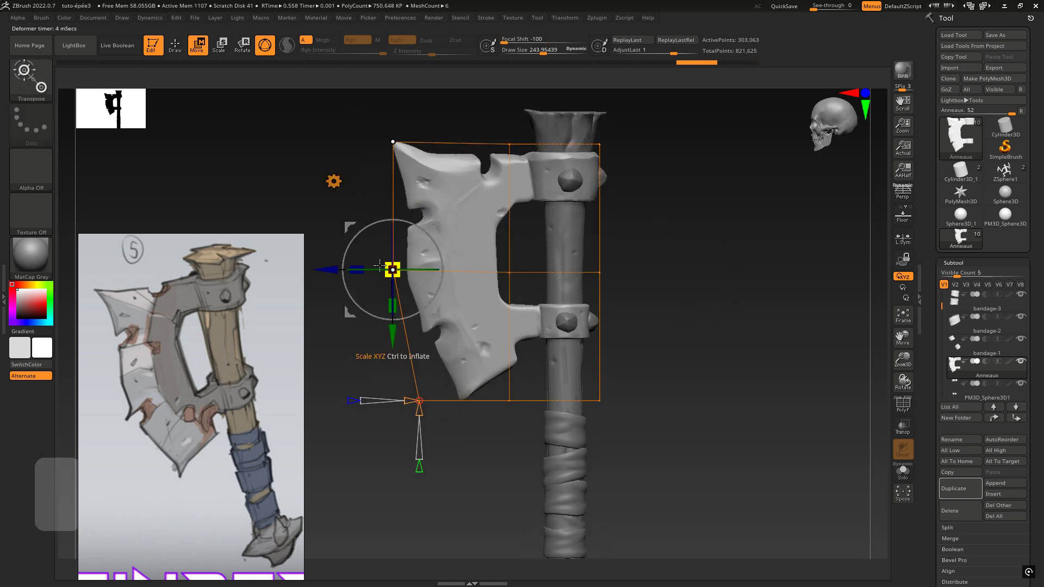
{"action": "key", "text": "ctrl"}
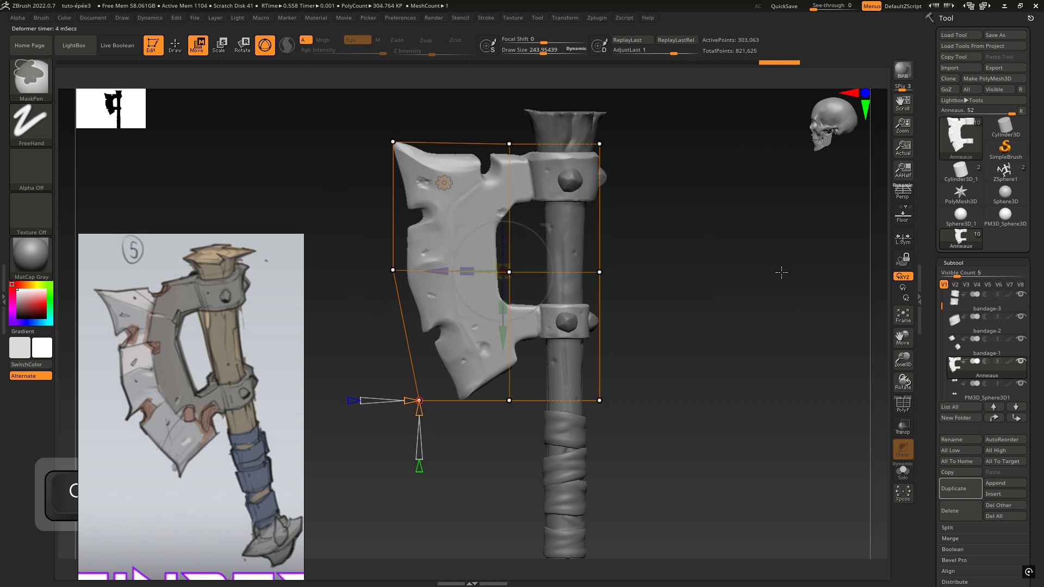
{"action": "key", "text": "ctrl"}
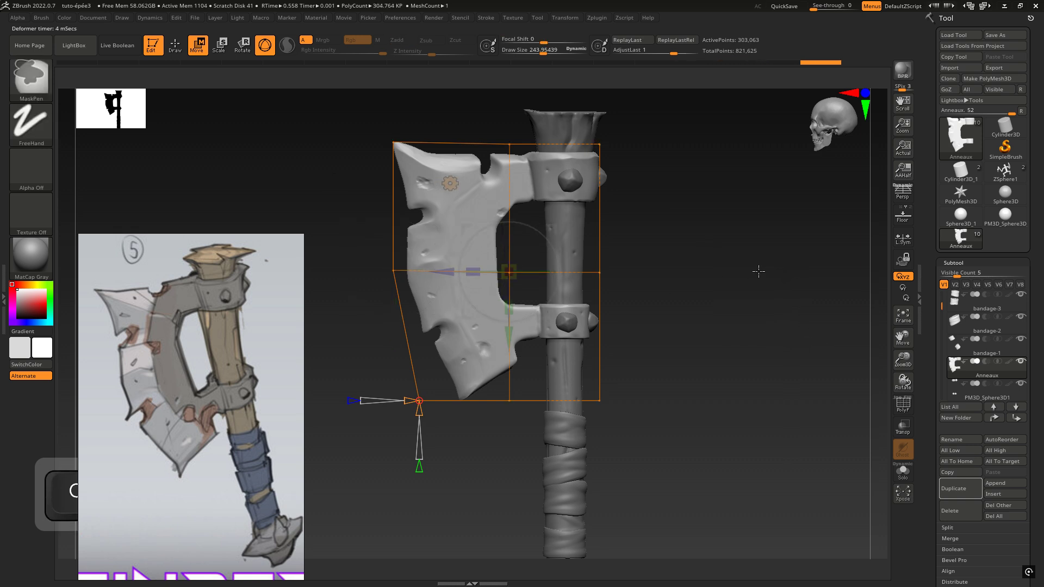
{"action": "left_click_drag", "start_coordinate": [331, 241], "coordinate": [428, 307], "text": "ctrl"}
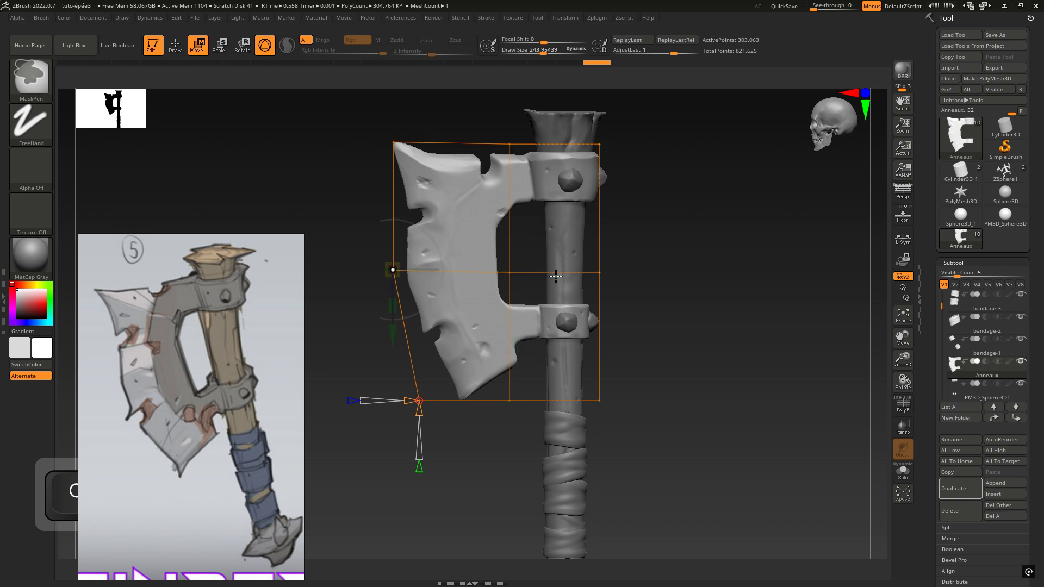
{"action": "left_click_drag", "start_coordinate": [354, 216], "coordinate": [365, 254]}
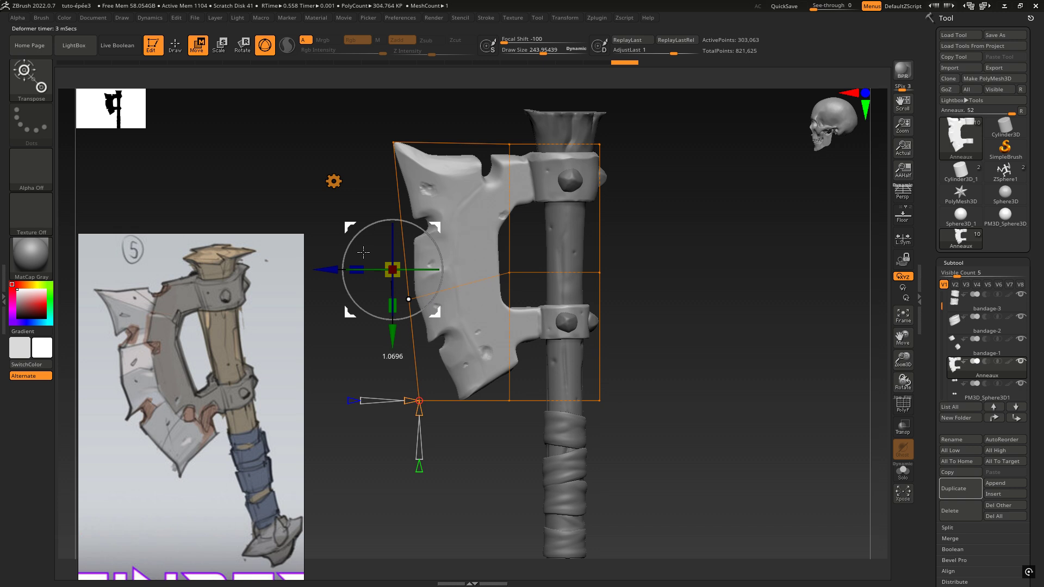
{"action": "left_click_drag", "start_coordinate": [715, 305], "coordinate": [692, 304]}
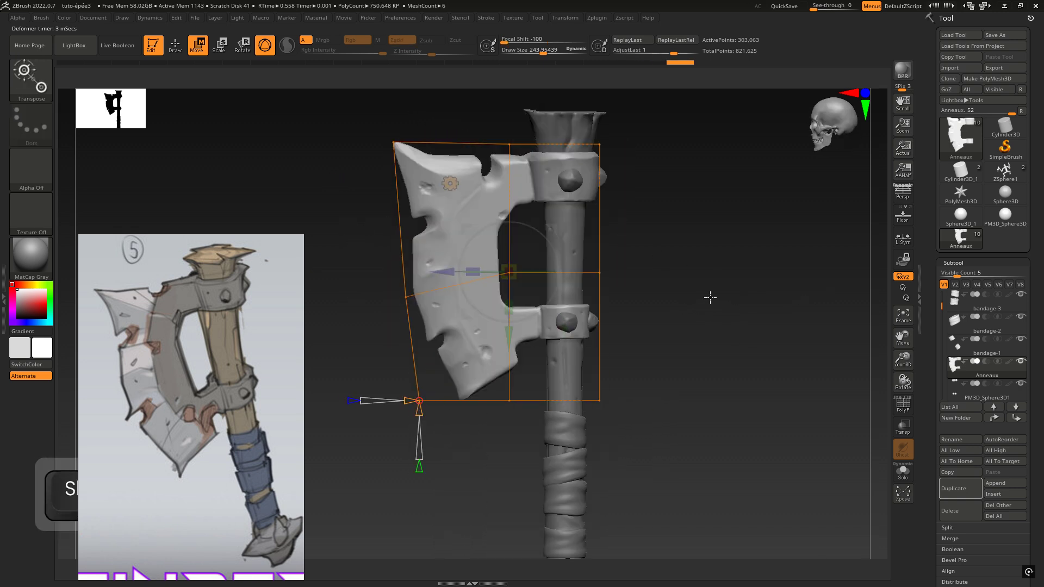
- Try to move a single middle lattice point on the cutting edge from an angled view, then undo the move
{"action": "left_click_drag", "start_coordinate": [678, 242], "coordinate": [670, 264]}
{"action": "mouse_move", "coordinate": [716, 232]}
{"action": "left_mouse_down", "text": "shift"}
{"action": "mouse_move", "coordinate": [600, 233]}
{"action": "mouse_move", "coordinate": [741, 230]}
{"action": "mouse_move", "coordinate": [729, 275]}
{"action": "mouse_move", "coordinate": [762, 282]}
{"action": "mouse_move", "coordinate": [714, 263]}
{"action": "left_mouse_up", "text": "shift"}
{"action": "key", "text": "ctrl"}
{"action": "key", "text": "ctrl"}
{"action": "left_click", "coordinate": [464, 299]}
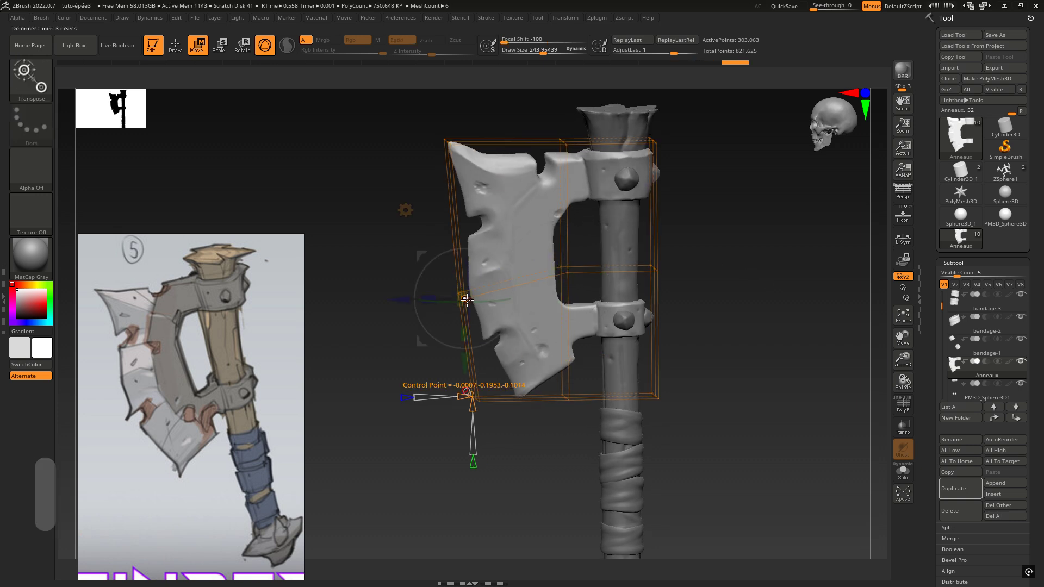
{"action": "left_click_drag", "start_coordinate": [404, 299], "coordinate": [445, 309]}
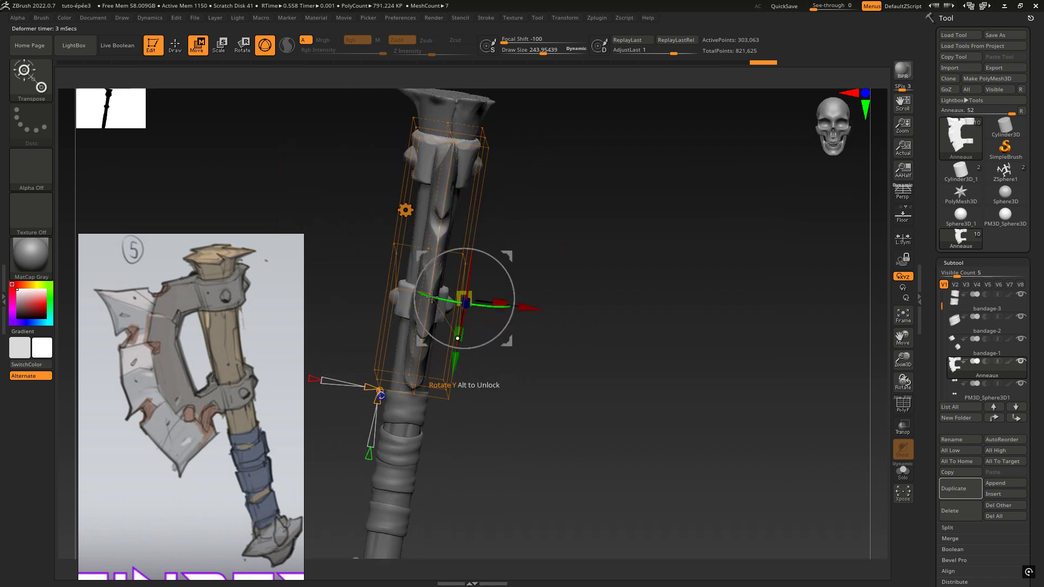
{"action": "left_click_drag", "start_coordinate": [519, 280], "coordinate": [449, 276], "text": "shift"}
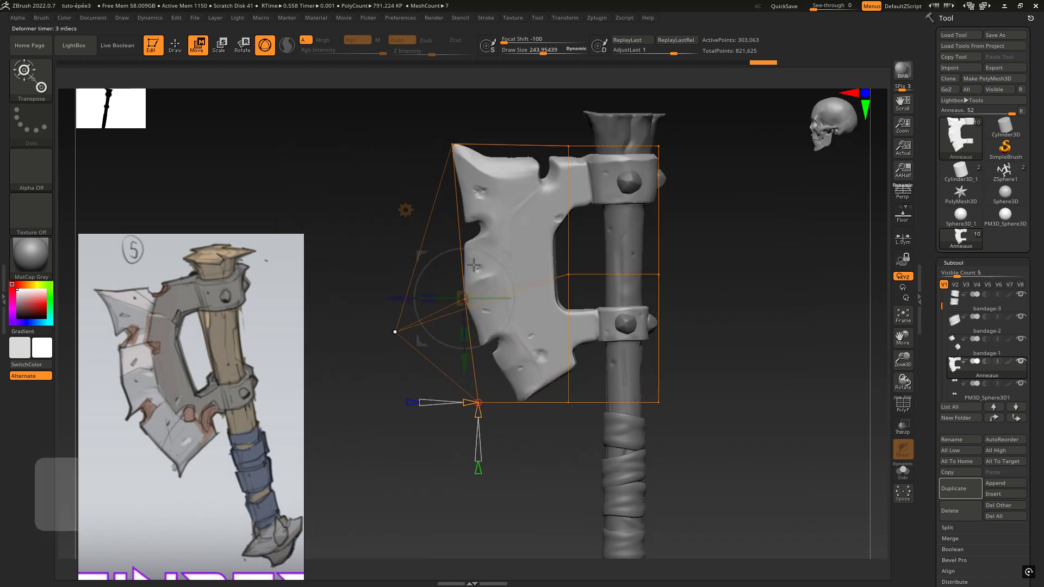
{"action": "mouse_move", "coordinate": [722, 250]}
{"action": "left_mouse_down"}
{"action": "mouse_move", "coordinate": [765, 240]}
{"action": "mouse_move", "coordinate": [707, 260]}
{"action": "mouse_move", "coordinate": [714, 253]}
{"action": "left_mouse_up"}
- Accept the lattice deformation of the blade and frame the axe
{"action": "left_click", "coordinate": [405, 210]}
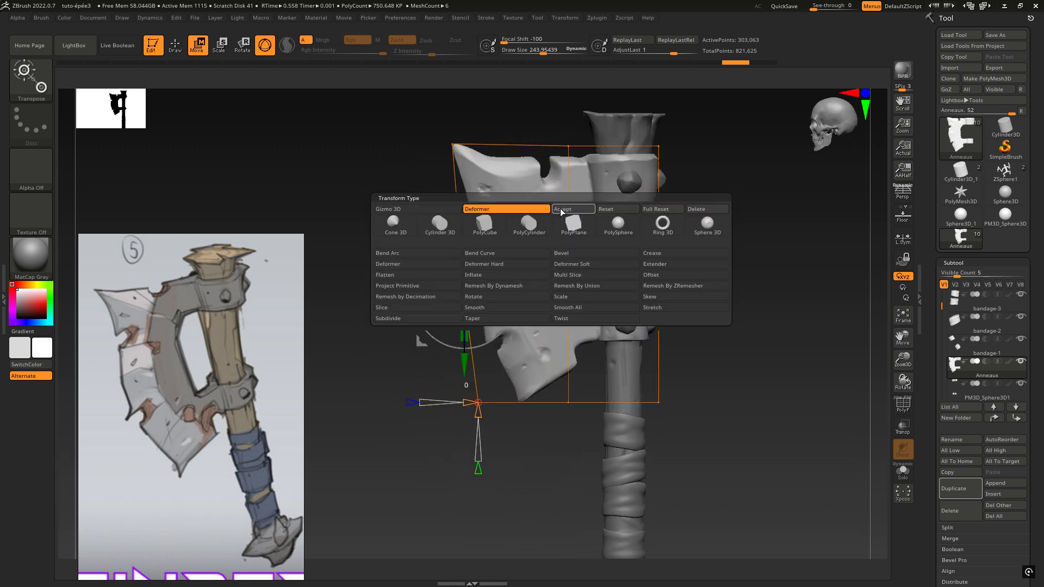
{"action": "left_click", "coordinate": [562, 209]}
{"action": "key", "text": "f"}
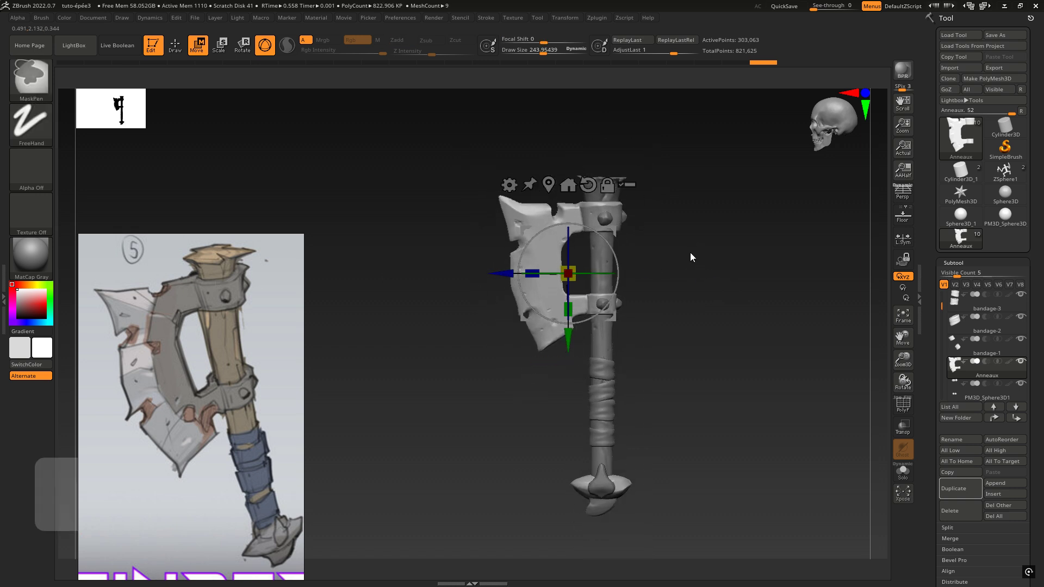
- Choose the Paint brush for the blade subtool, clearing the reference drawing away from the brush list
{"action": "mouse_move", "coordinate": [690, 253]}
{"action": "right_mouse_down", "text": "ctrl"}
{"action": "mouse_move", "coordinate": [736, 256]}
{"action": "mouse_move", "coordinate": [713, 226]}
{"action": "mouse_move", "coordinate": [755, 240]}
{"action": "mouse_move", "coordinate": [686, 258]}
{"action": "mouse_move", "coordinate": [648, 245]}
{"action": "mouse_move", "coordinate": [684, 238]}
{"action": "right_mouse_up", "text": "ctrl"}
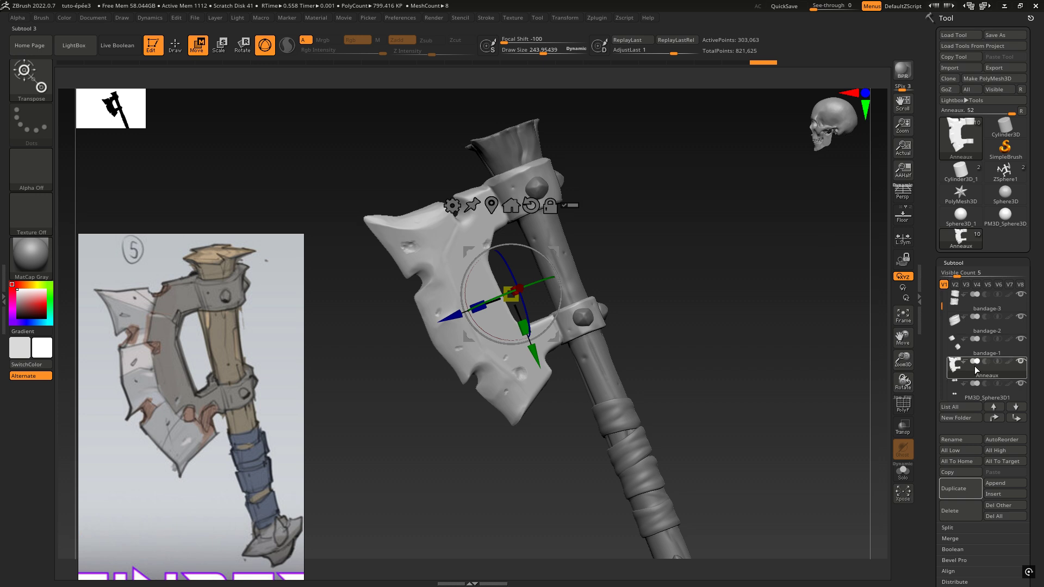
{"action": "left_click_drag", "start_coordinate": [1035, 267], "coordinate": [1039, 192]}
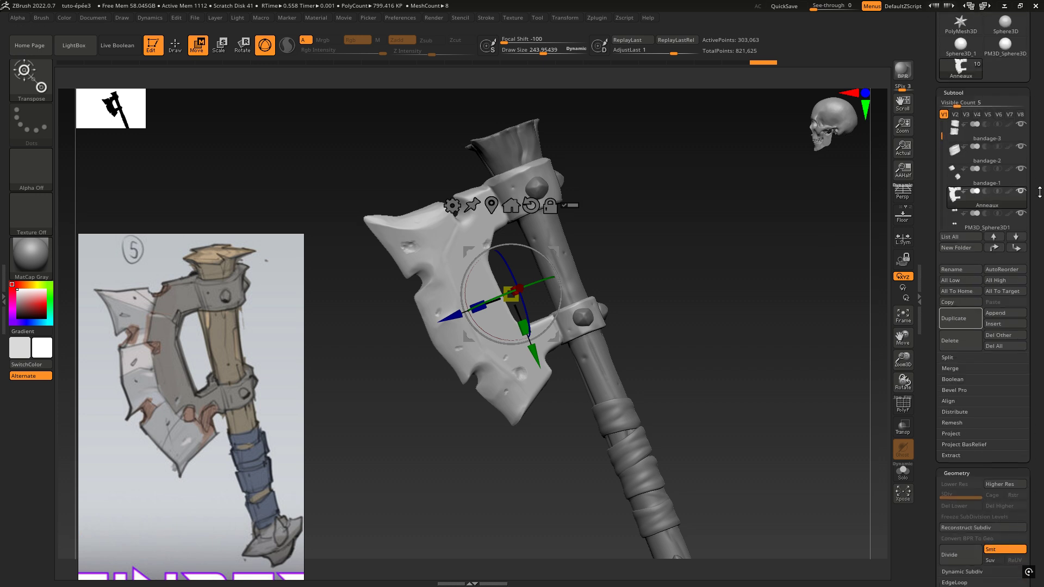
{"action": "left_click_drag", "start_coordinate": [681, 212], "coordinate": [674, 220]}
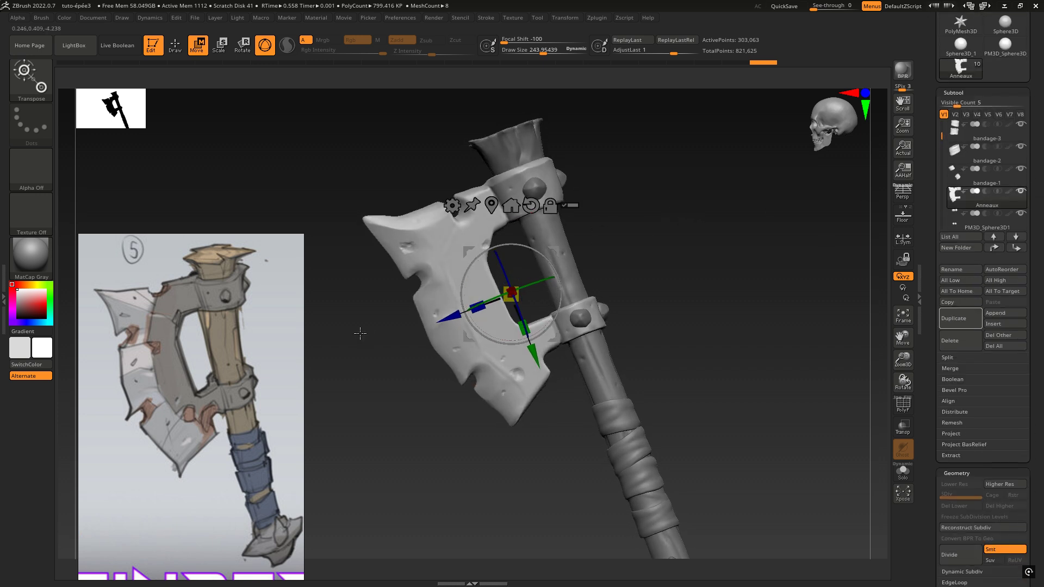
{"action": "left_click", "coordinate": [435, 237], "text": "alt"}
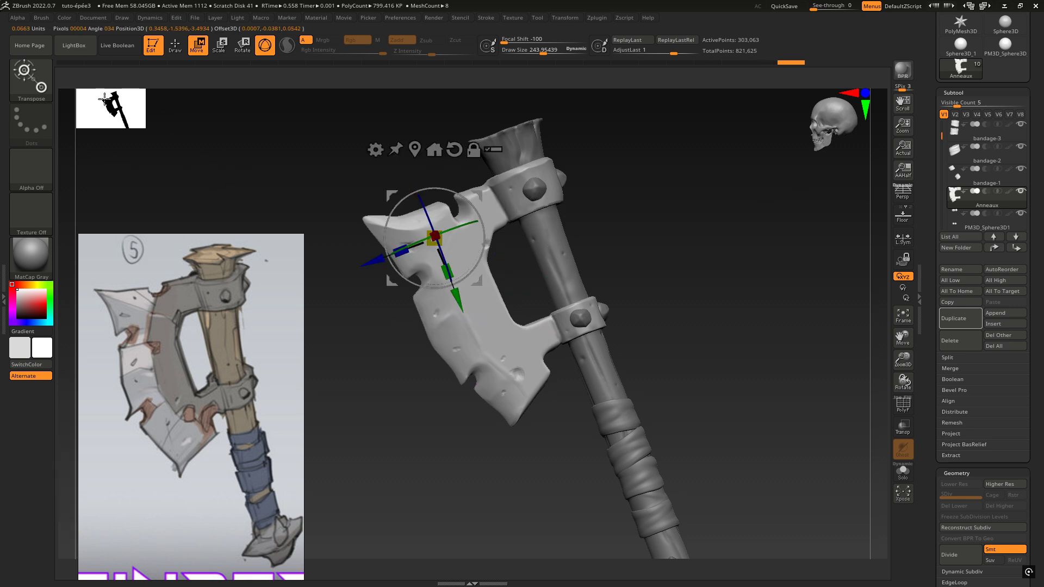
{"action": "left_click", "coordinate": [28, 79]}
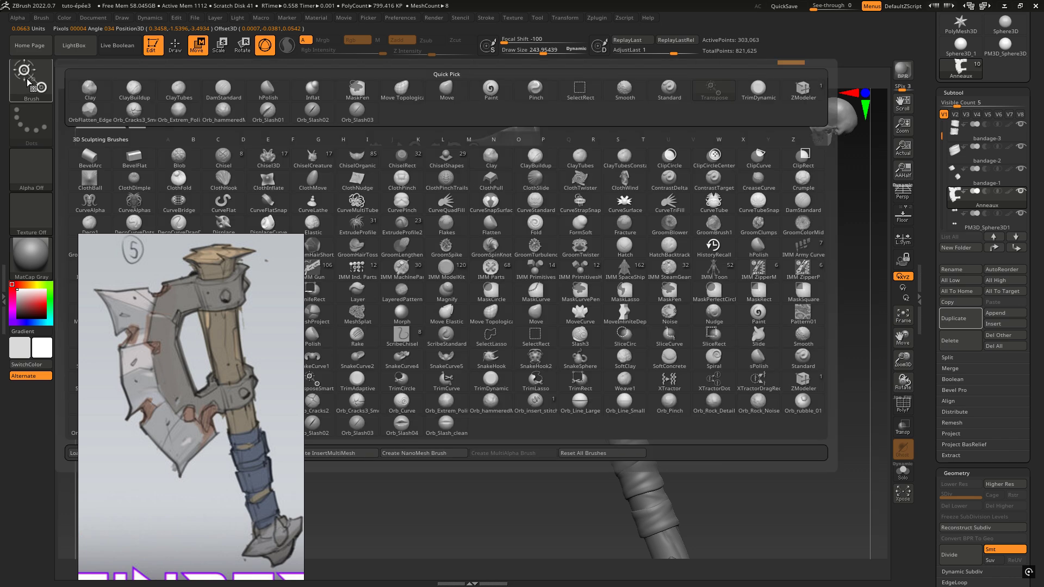
{"action": "left_click_drag", "start_coordinate": [158, 243], "coordinate": [322, 434]}
{"action": "left_click", "coordinate": [35, 90]}
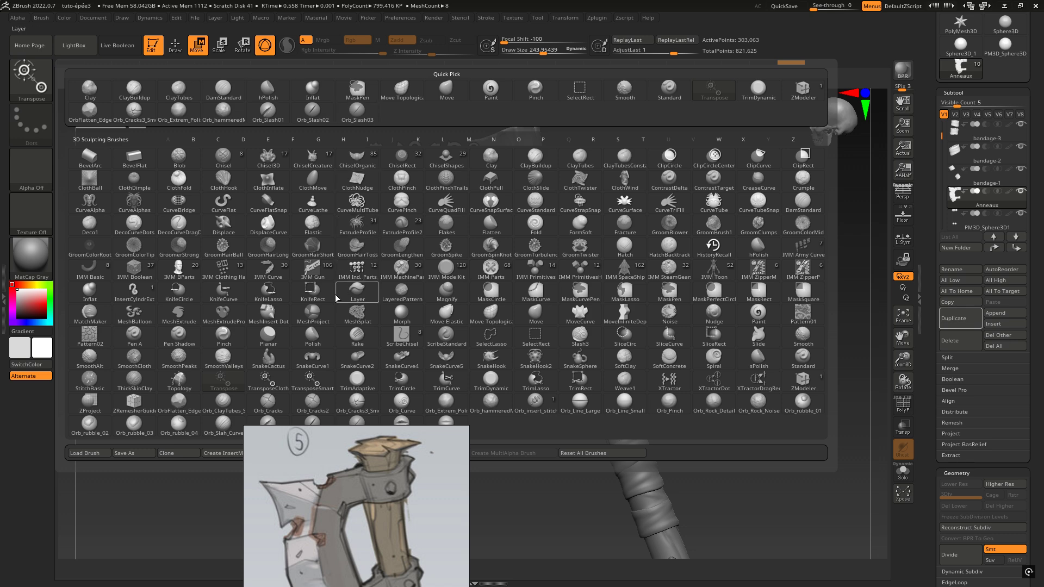
{"action": "left_click", "coordinate": [758, 314]}
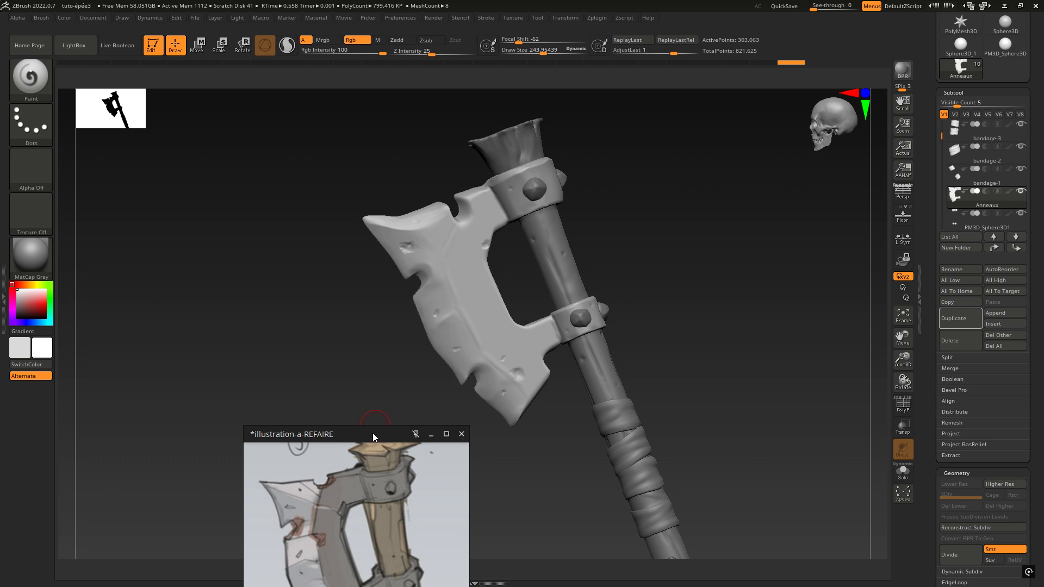
- Place the reference drawing beside the axe so that the blade stays uncovered while painting
{"action": "left_click_drag", "start_coordinate": [373, 433], "coordinate": [252, 318]}
{"action": "left_click_drag", "start_coordinate": [708, 320], "coordinate": [679, 310], "text": "alt"}
{"action": "right_click_drag", "start_coordinate": [660, 272], "coordinate": [692, 272], "text": "ctrl"}
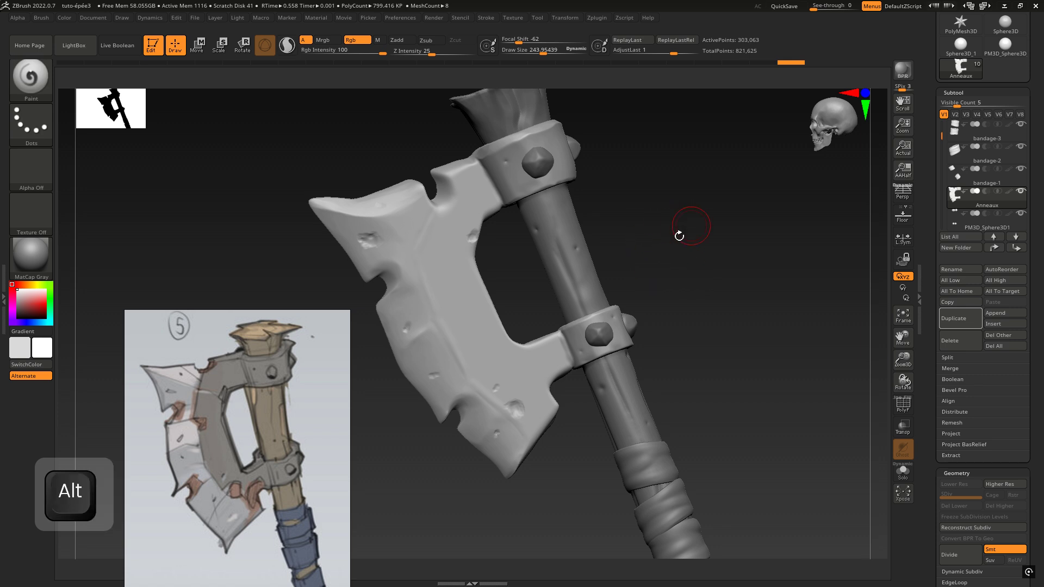
{"action": "left_click_drag", "start_coordinate": [680, 233], "coordinate": [725, 263], "text": "alt"}
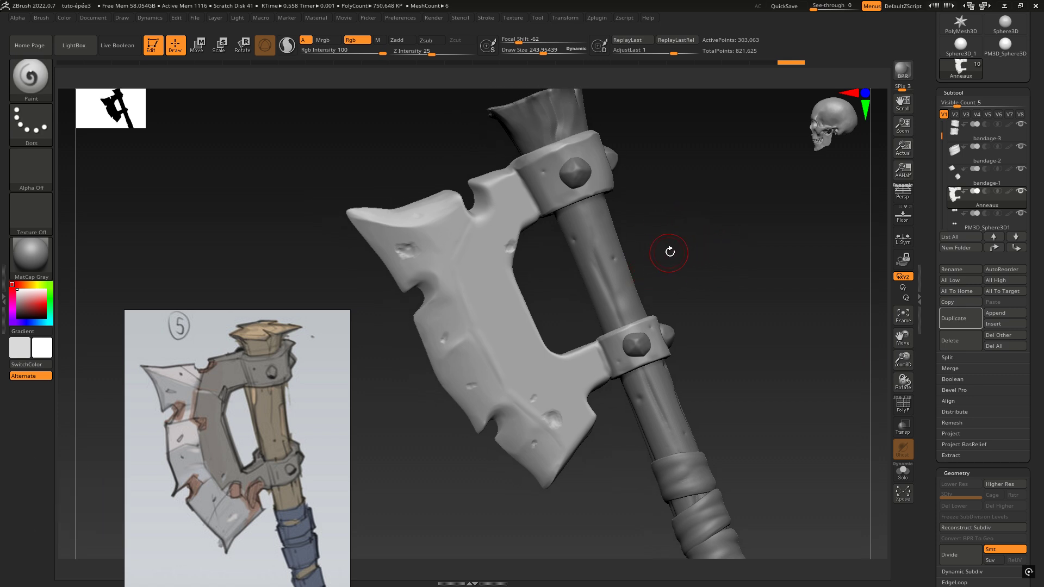
- Try red, very dark red, light red and yellow-green as the current colour on the unfilled axe parts
{"action": "key", "text": "space"}
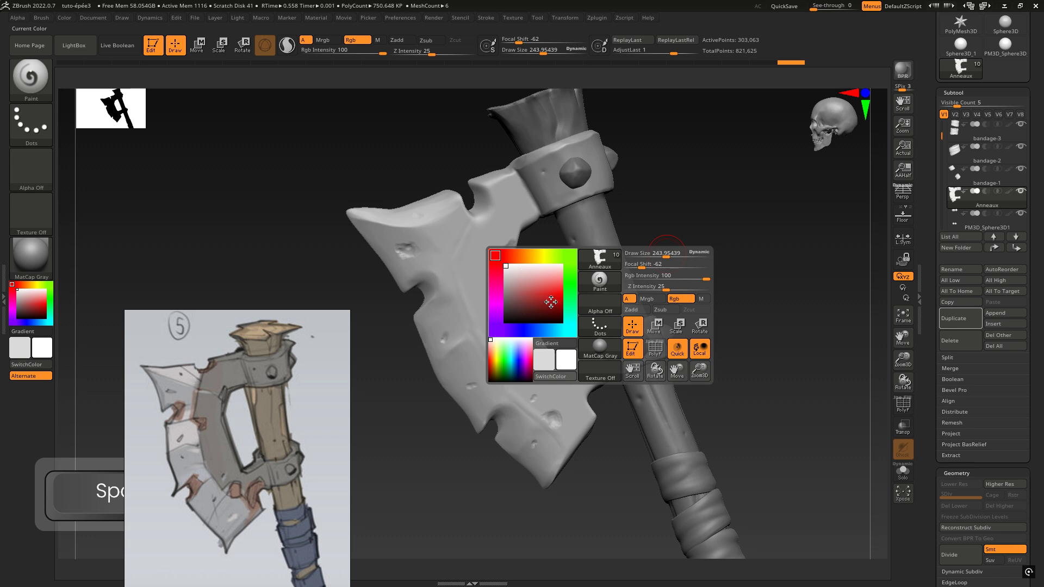
{"action": "left_click", "coordinate": [550, 284]}
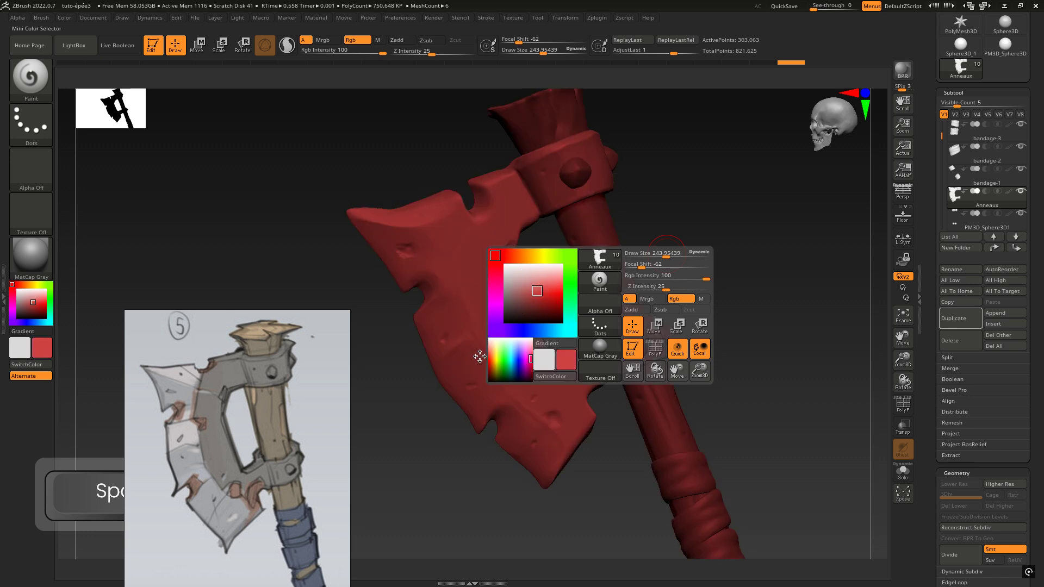
{"action": "left_click", "coordinate": [515, 312]}
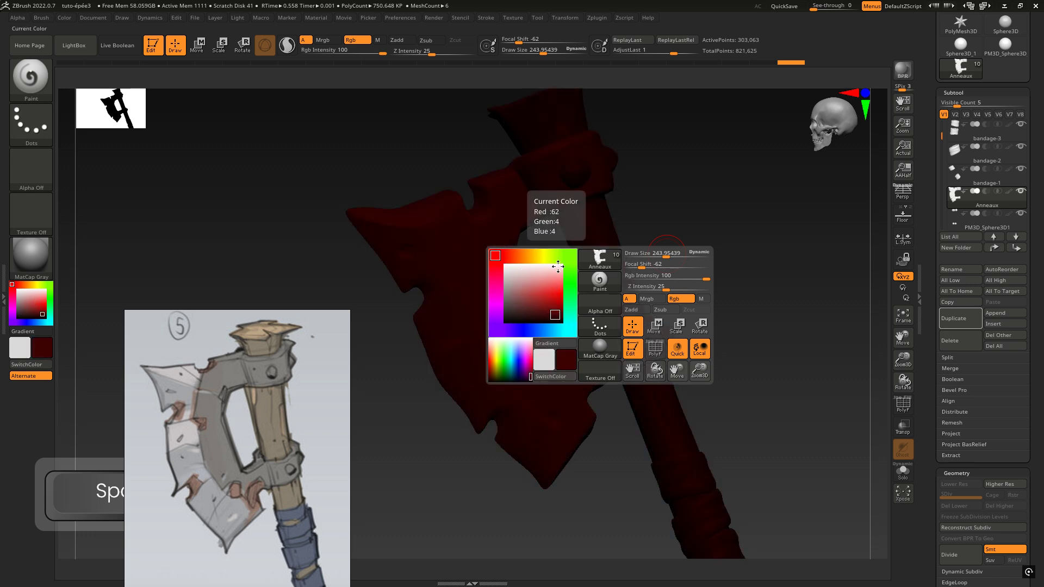
{"action": "left_click", "coordinate": [554, 281]}
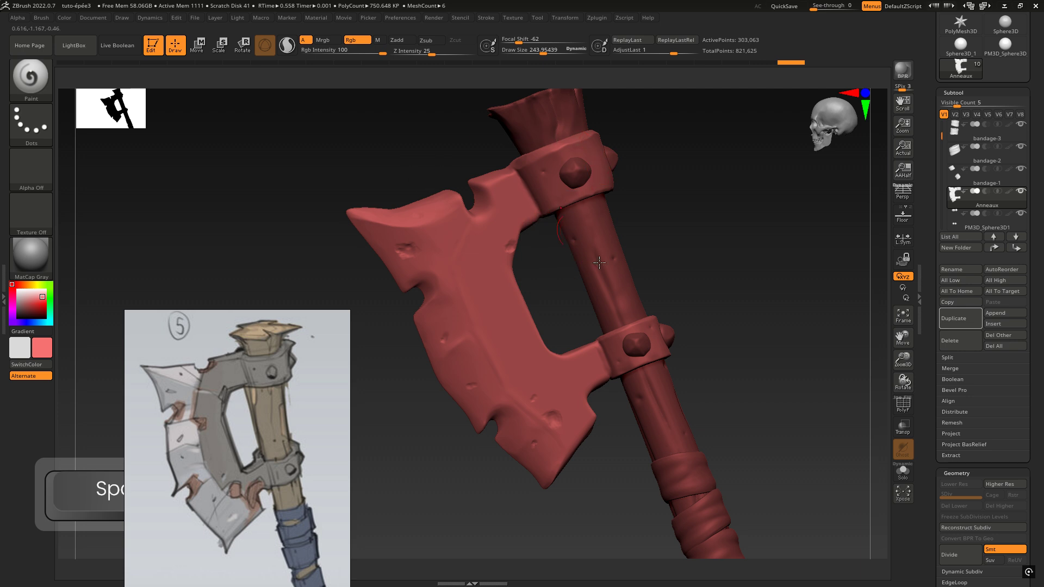
{"action": "key", "text": "space"}
{"action": "key", "text": "space"}
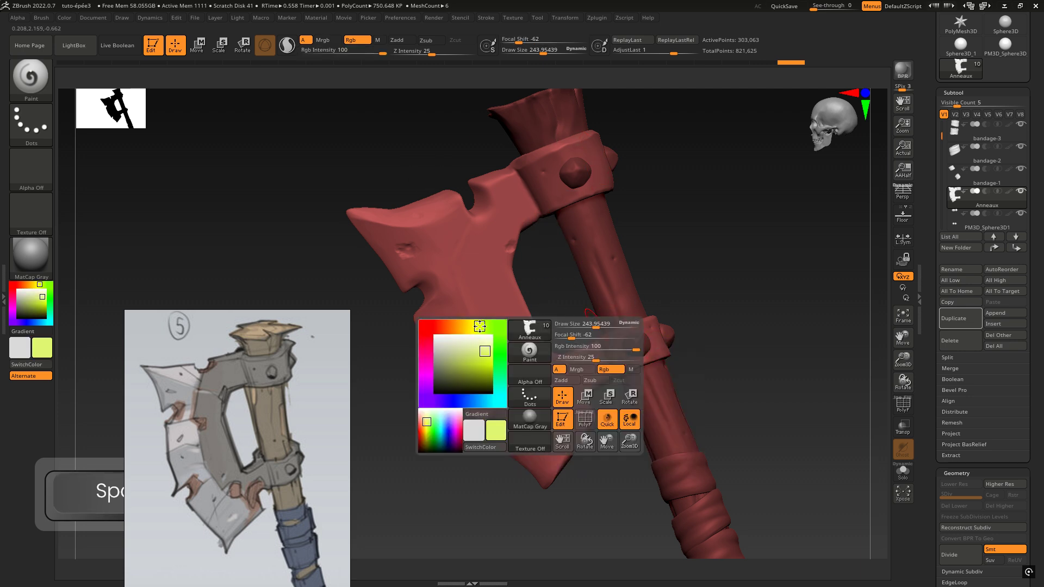
{"action": "left_click", "coordinate": [479, 325]}
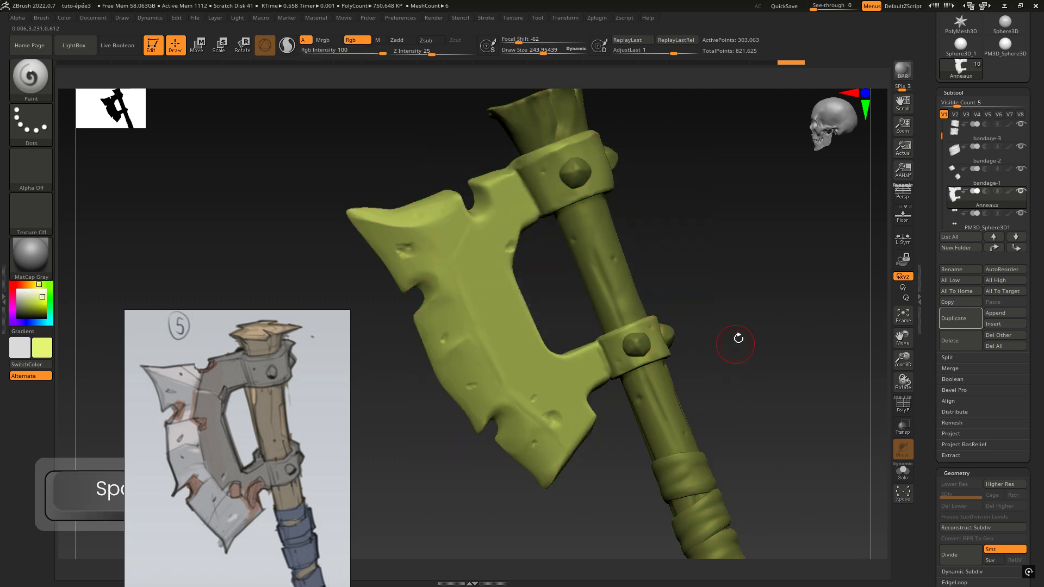
- Try bright yellow-green, olive, salmon and light green as the current colour for the whole axe
{"action": "left_click_drag", "start_coordinate": [752, 310], "coordinate": [751, 331], "text": "alt"}
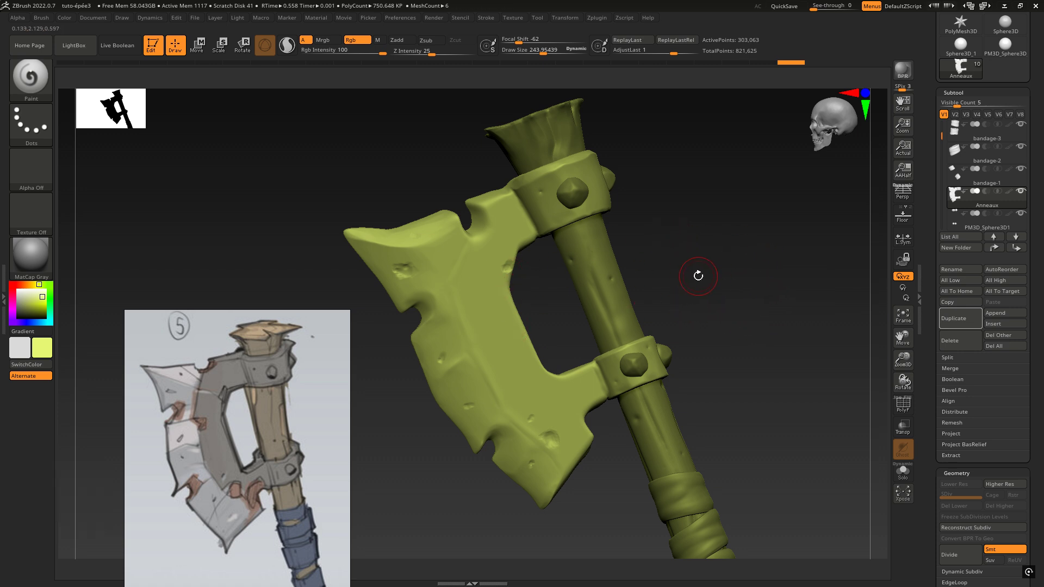
{"action": "key", "text": "space"}
{"action": "left_click", "coordinate": [578, 334]}
{"action": "left_click", "coordinate": [581, 316]}
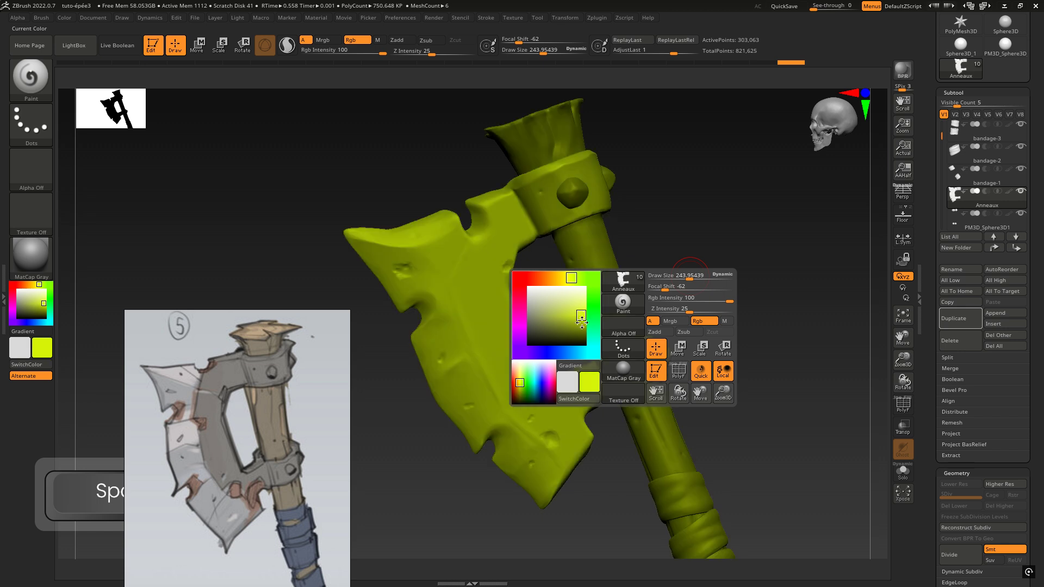
{"action": "left_click", "coordinate": [583, 340]}
{"action": "left_click", "coordinate": [574, 305]}
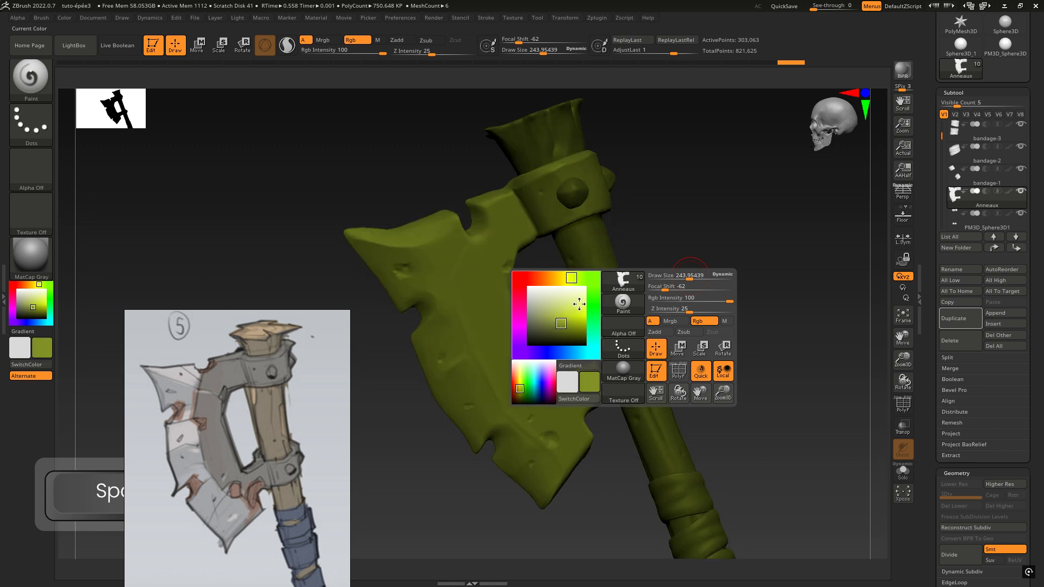
{"action": "left_click", "coordinate": [579, 302]}
{"action": "left_click", "coordinate": [534, 278]}
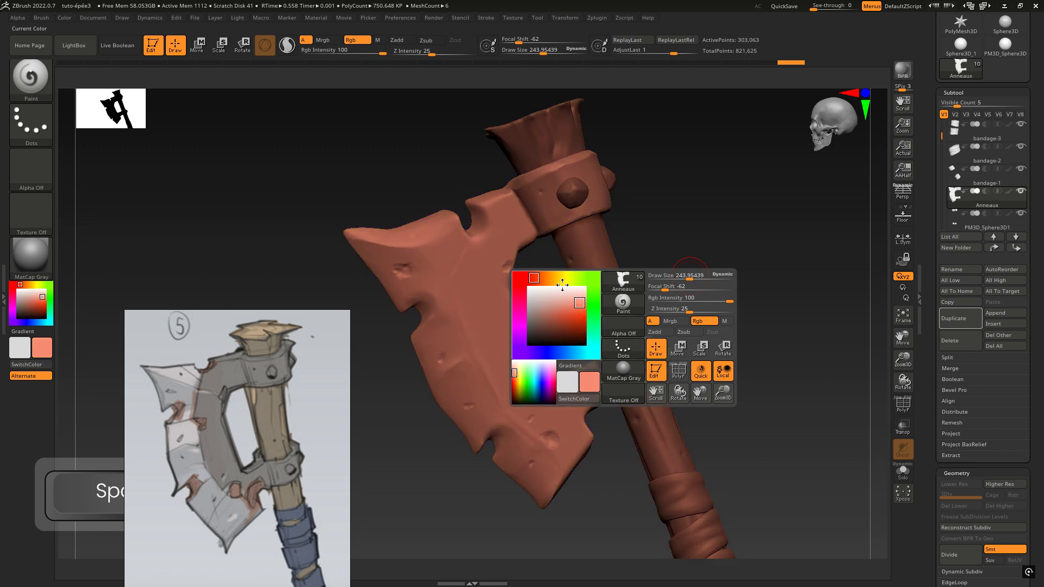
{"action": "left_click", "coordinate": [586, 278]}
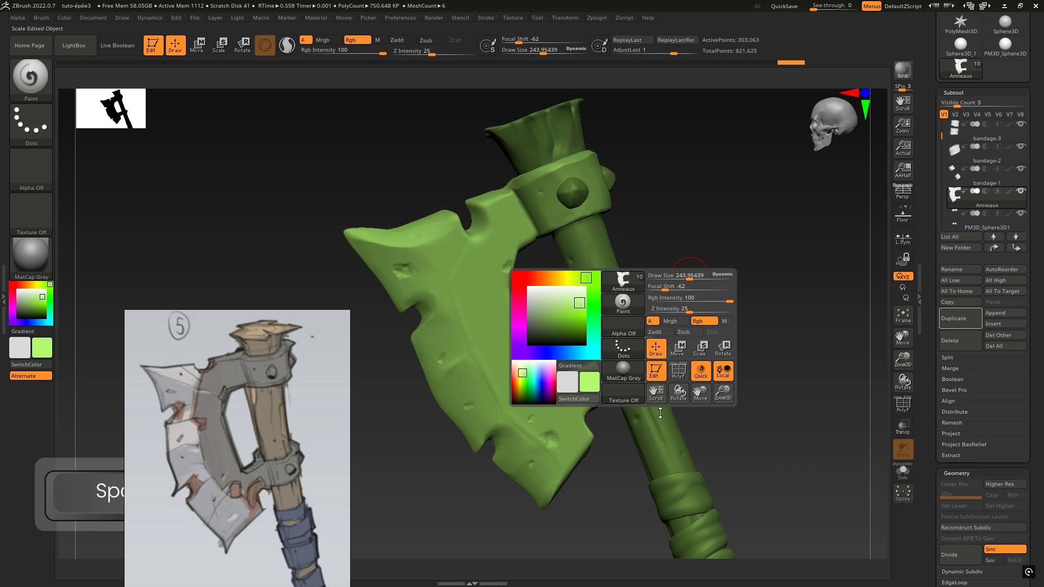
{"action": "key", "text": "space"}
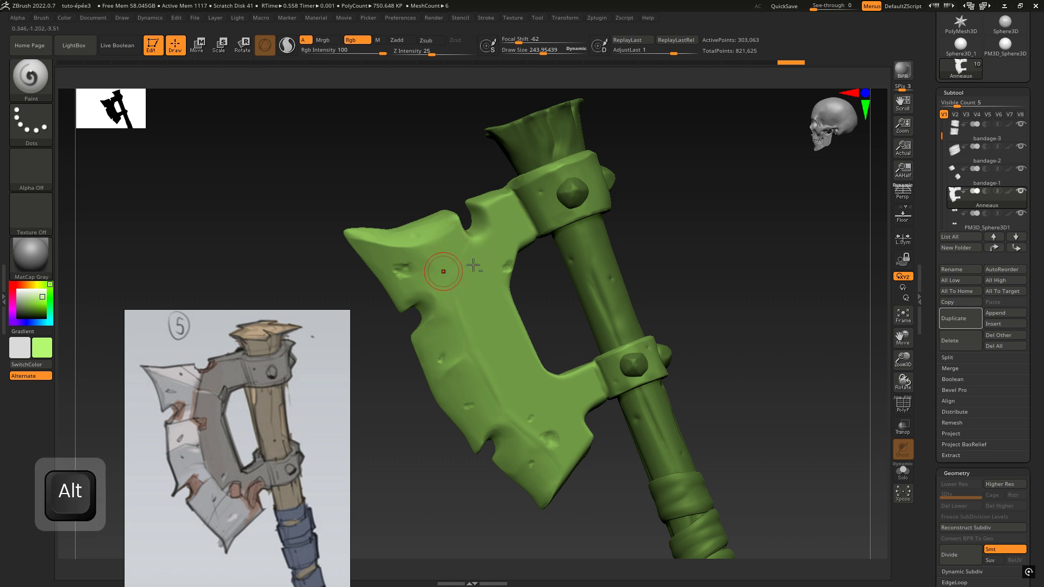
- Return the current colour to white (255, 255, 255) and apply it to the whole blade subtool with FillObject
{"action": "key", "text": "space"}
{"action": "left_click", "coordinate": [434, 248]}
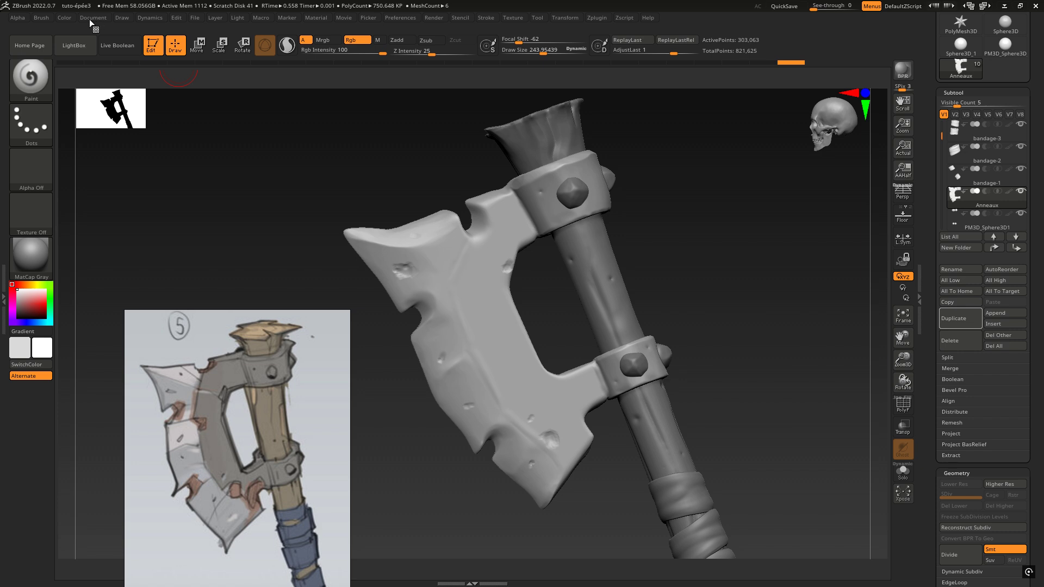
{"action": "left_click", "coordinate": [63, 17]}
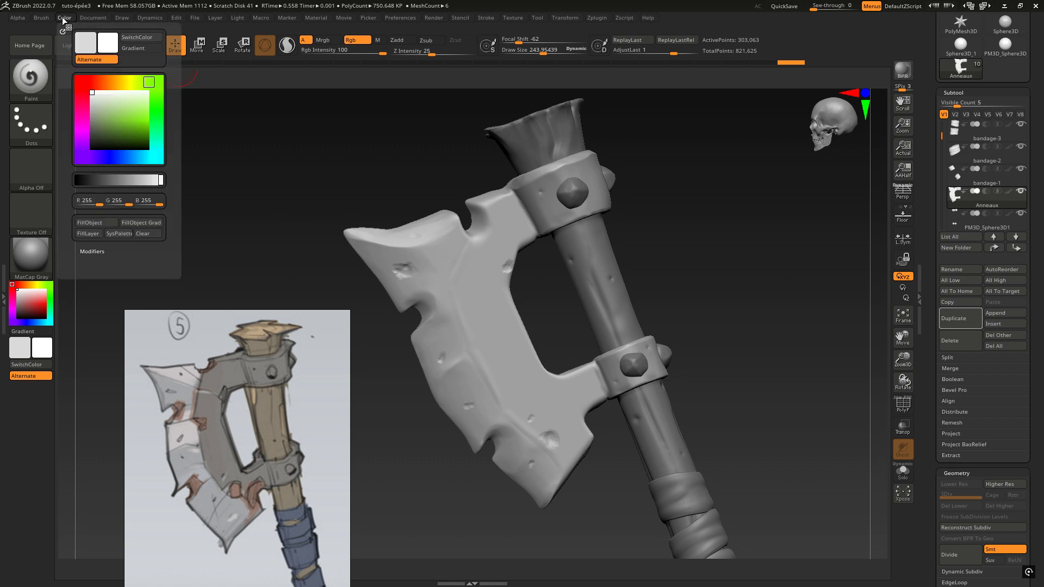
{"action": "left_click", "coordinate": [102, 221]}
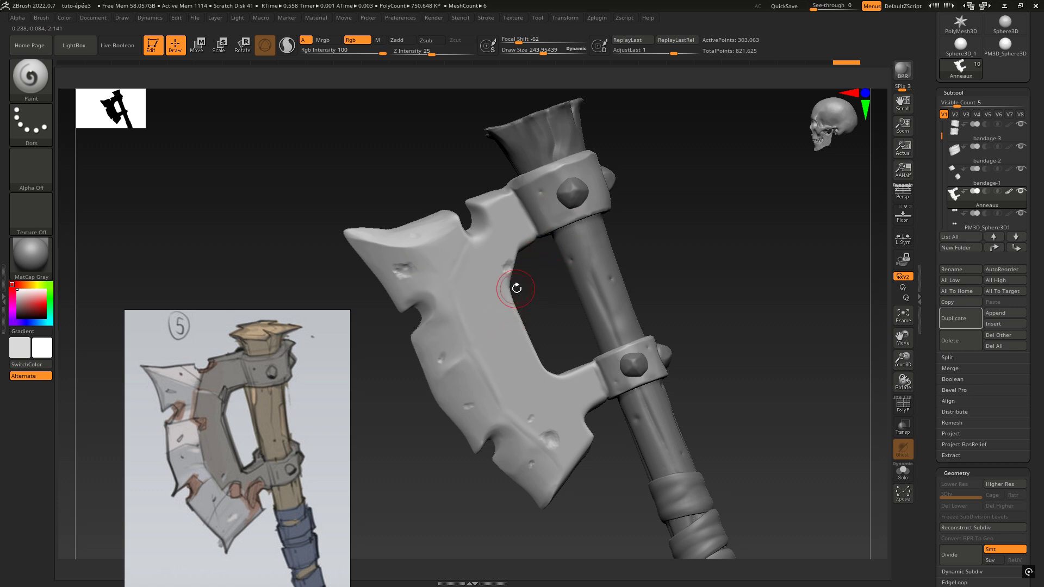
- Set the current colour to green (122, 202, 41) and check which axe parts still follow it
{"action": "key", "text": "space"}
{"action": "left_click_drag", "start_coordinate": [528, 414], "coordinate": [539, 420]}
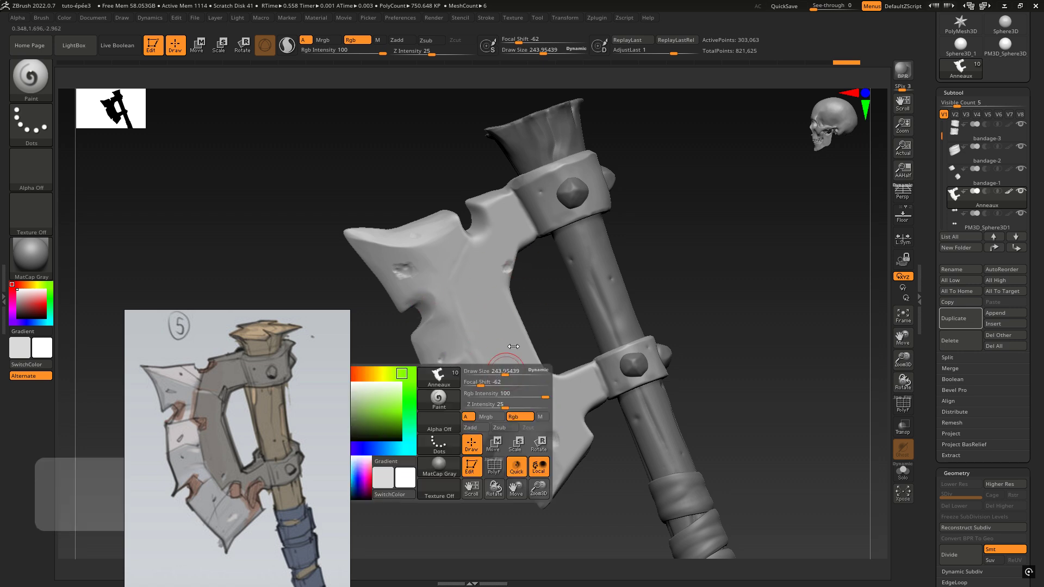
{"action": "key", "text": "space"}
{"action": "key", "text": "space"}
{"action": "left_click", "coordinate": [569, 316]}
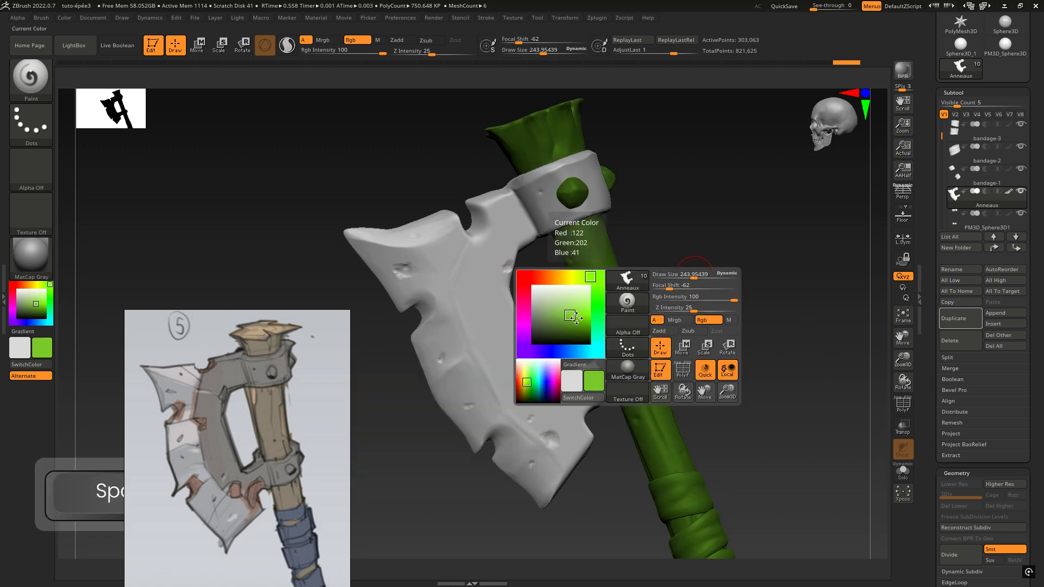
{"action": "right_click_drag", "start_coordinate": [790, 387], "coordinate": [649, 328], "text": "alt"}
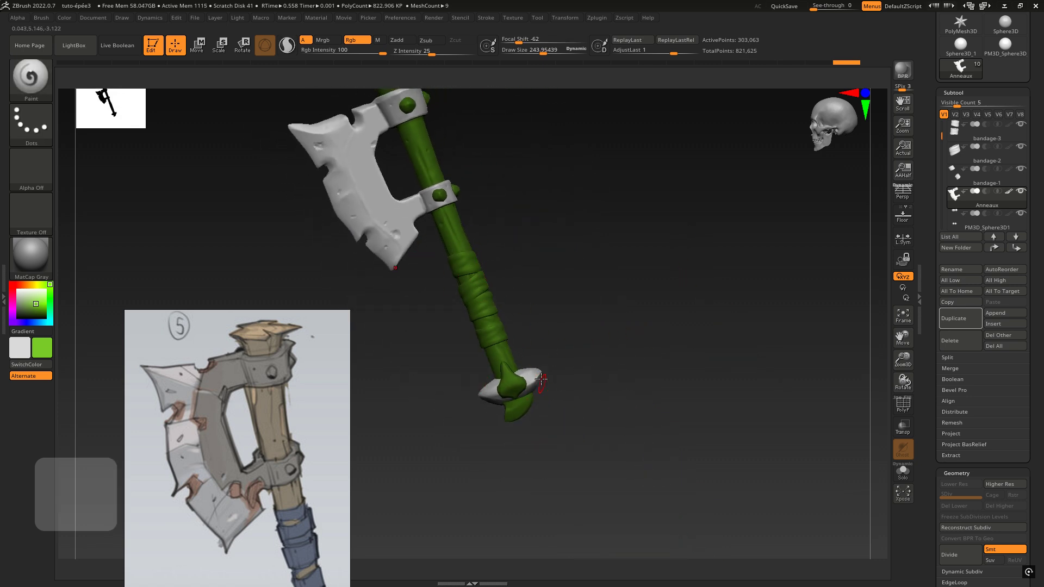
{"action": "right_click_drag", "start_coordinate": [532, 310], "coordinate": [625, 352], "text": "alt"}
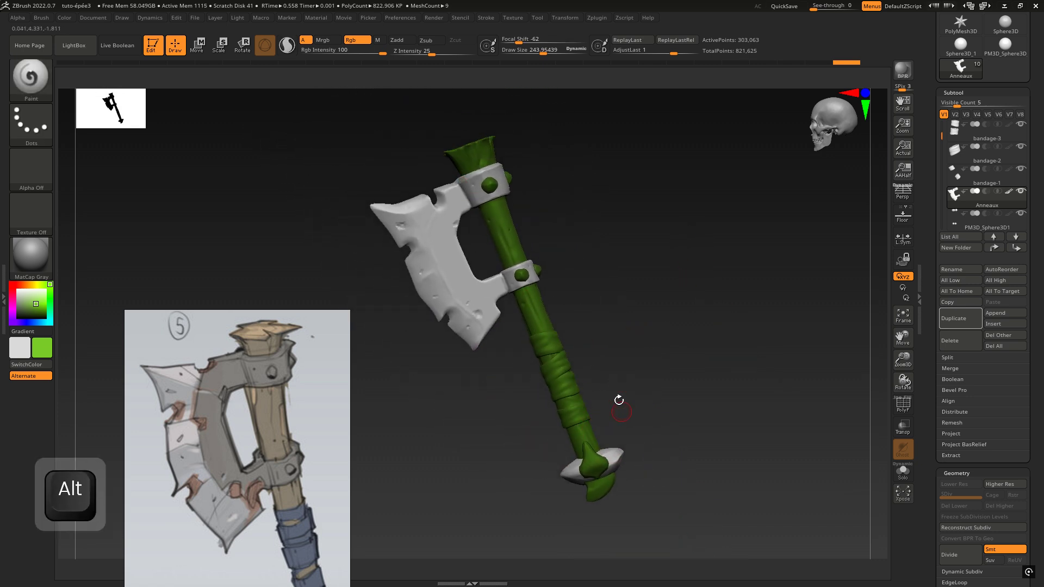
{"action": "mouse_move", "coordinate": [524, 228]}
{"action": "right_mouse_down", "text": "ctrl"}
{"action": "mouse_move", "coordinate": [648, 228]}
{"action": "mouse_move", "coordinate": [623, 232]}
{"action": "right_mouse_up", "text": "ctrl"}
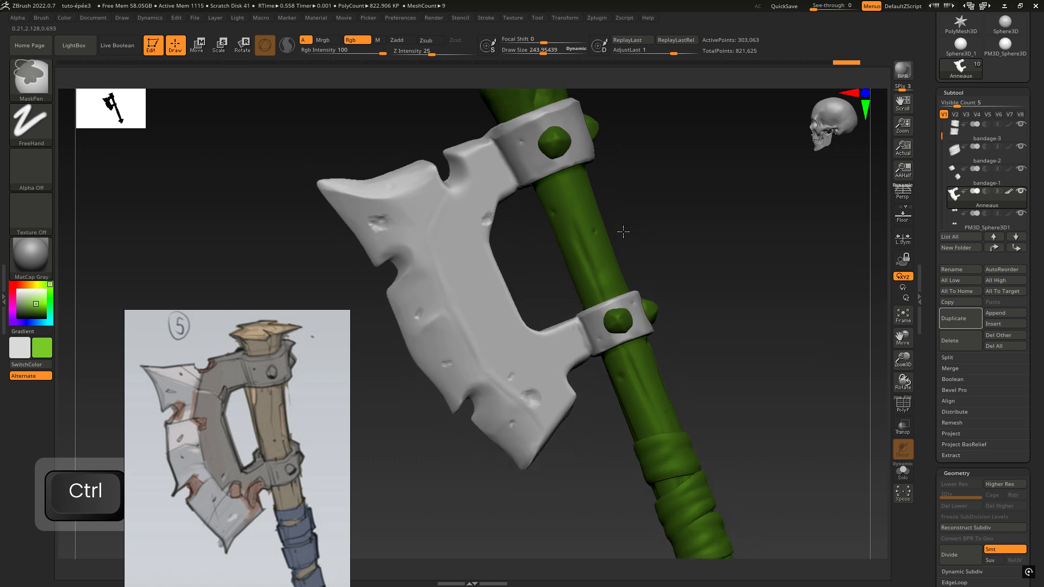
- Set the current paint colour to a light salmon-orange, trying dark green and reddish brown first
{"action": "key", "text": "space"}
{"action": "left_click_drag", "start_coordinate": [600, 330], "coordinate": [631, 329]}
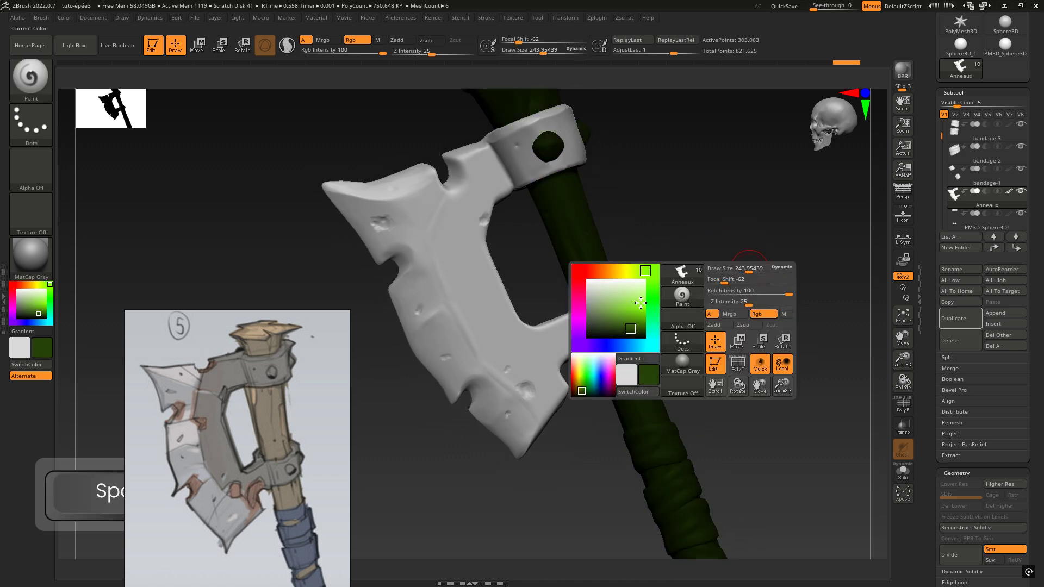
{"action": "left_click", "coordinate": [596, 270]}
{"action": "left_click", "coordinate": [624, 320]}
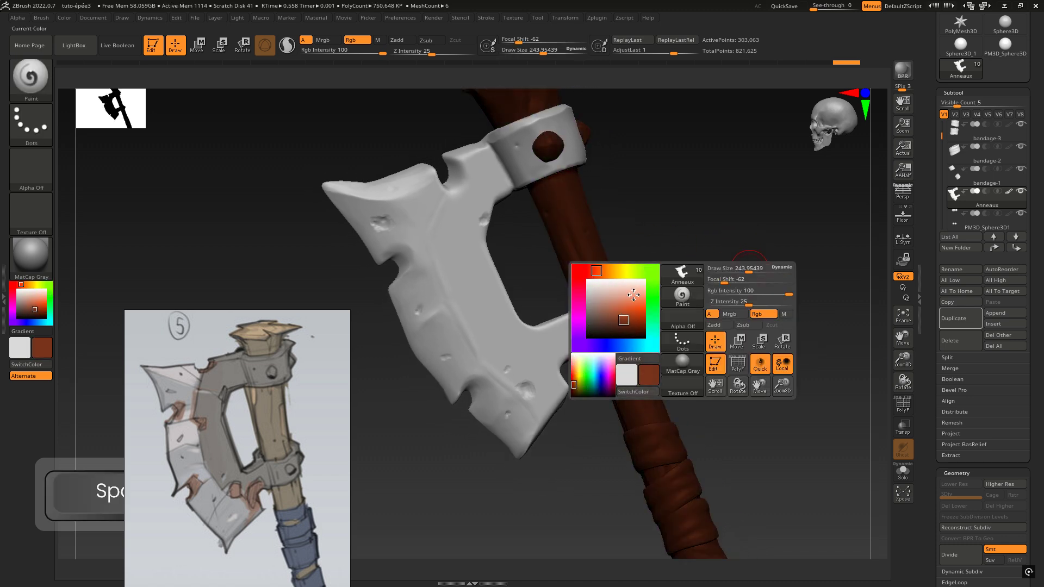
{"action": "left_click", "coordinate": [633, 295]}
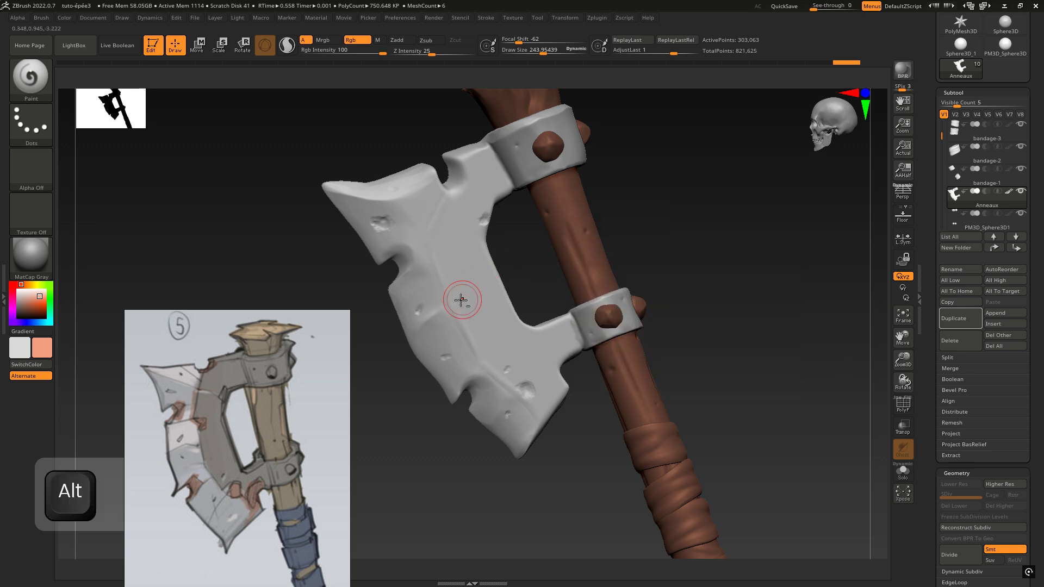
{"action": "left_click_drag", "start_coordinate": [630, 259], "coordinate": [667, 289], "text": "alt"}
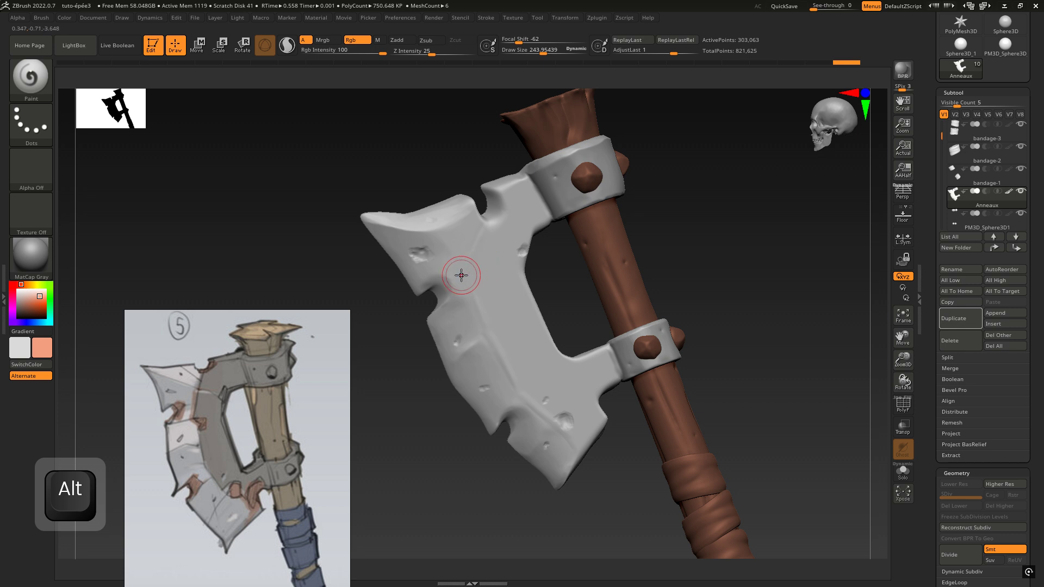
{"action": "right_click_drag", "start_coordinate": [471, 361], "coordinate": [551, 356], "text": "ctrl"}
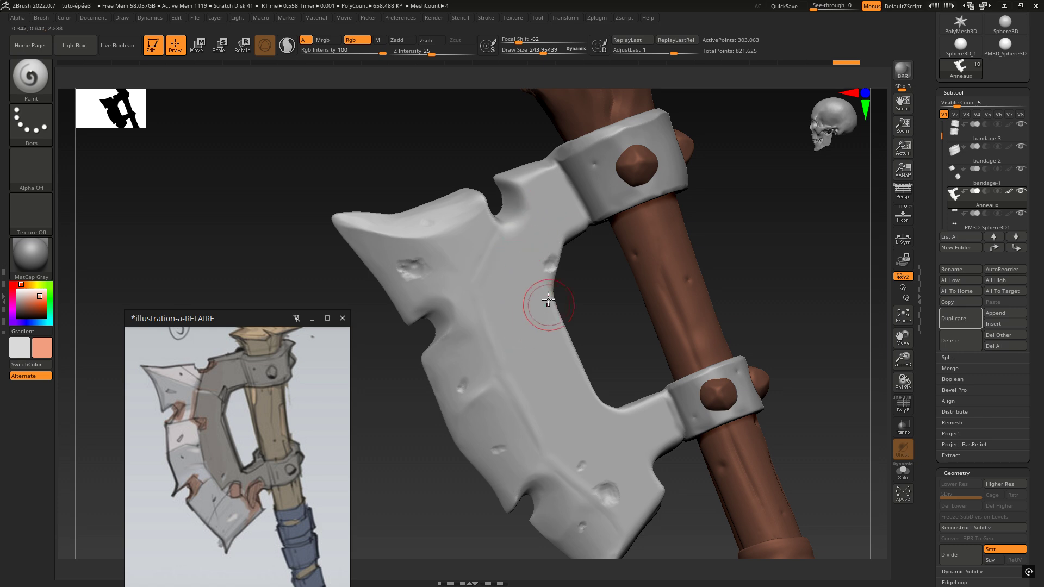
{"action": "right_click_drag", "start_coordinate": [579, 296], "coordinate": [554, 273], "text": "ctrl"}
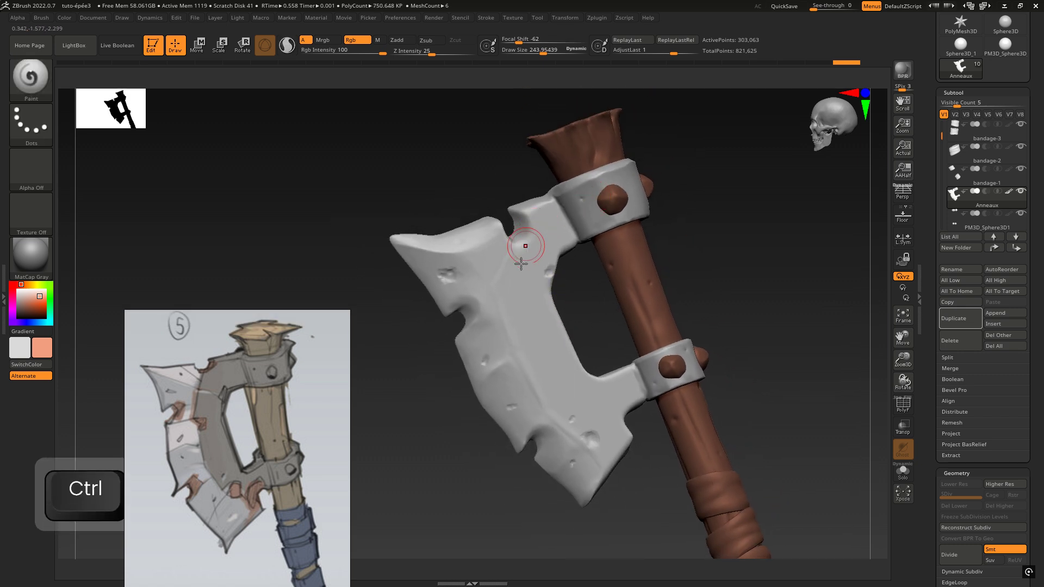
- Set the paint colour to a dark greyish brown (111, 98, 94), trying salmon, reddish and lighter brown shades before it
{"action": "right_click_drag", "start_coordinate": [563, 354], "coordinate": [536, 354], "text": "ctrl"}
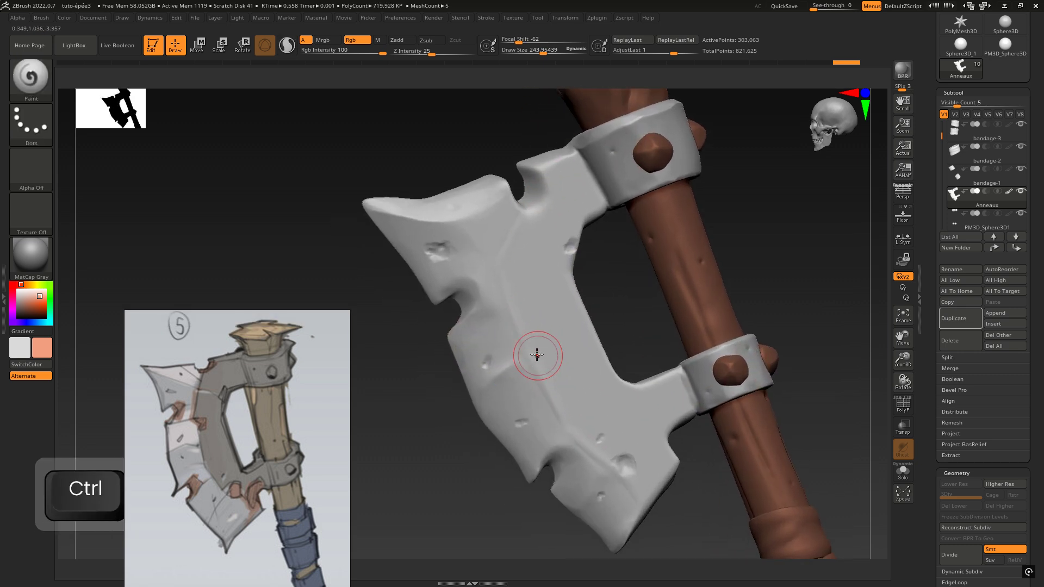
{"action": "key", "text": "space"}
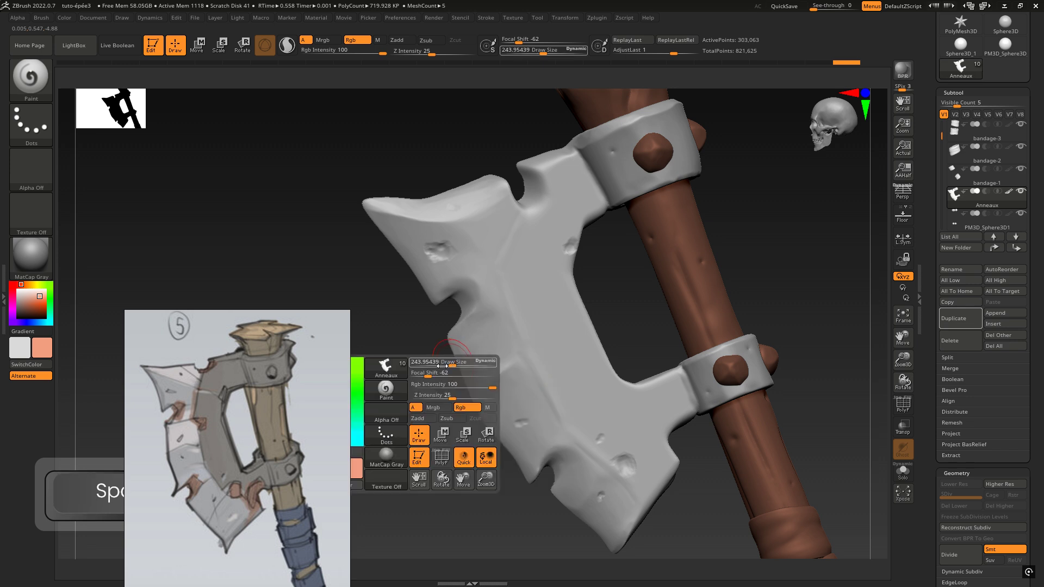
{"action": "key", "text": "space"}
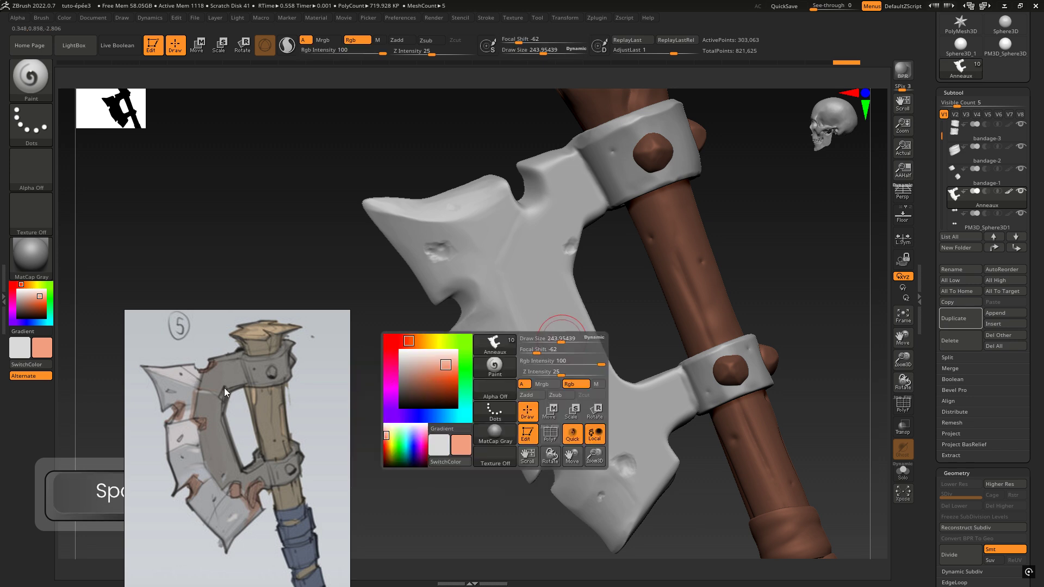
{"action": "left_click", "coordinate": [405, 382]}
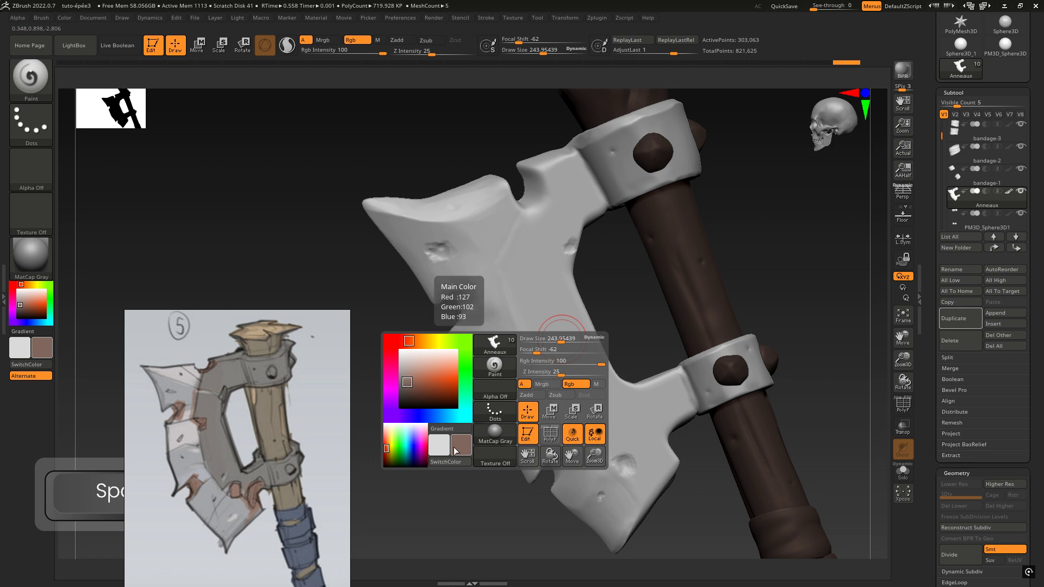
{"action": "left_click", "coordinate": [435, 390]}
{"action": "left_click", "coordinate": [435, 370]}
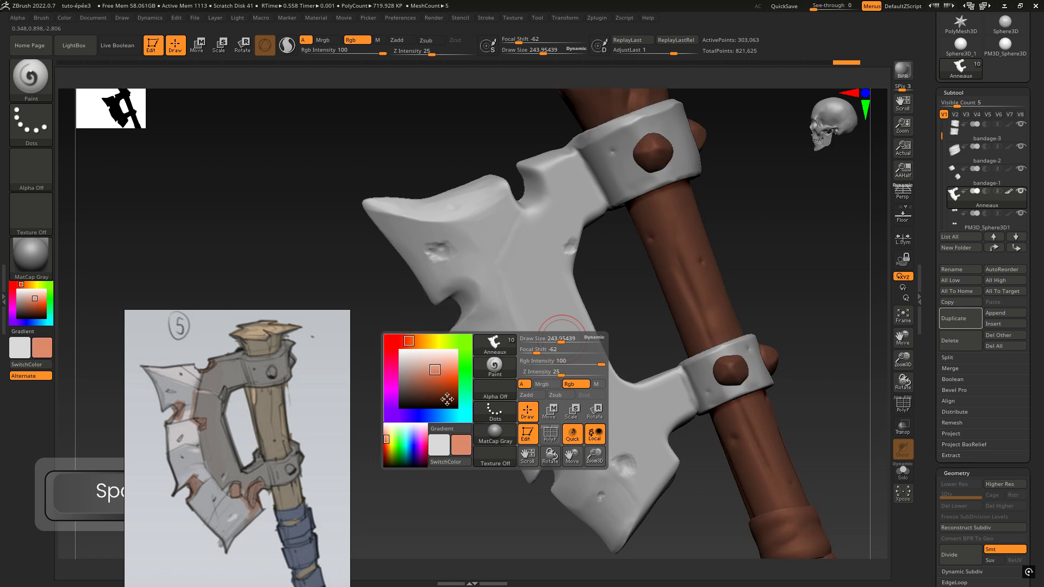
{"action": "left_click", "coordinate": [417, 386]}
{"action": "left_click", "coordinate": [414, 370]}
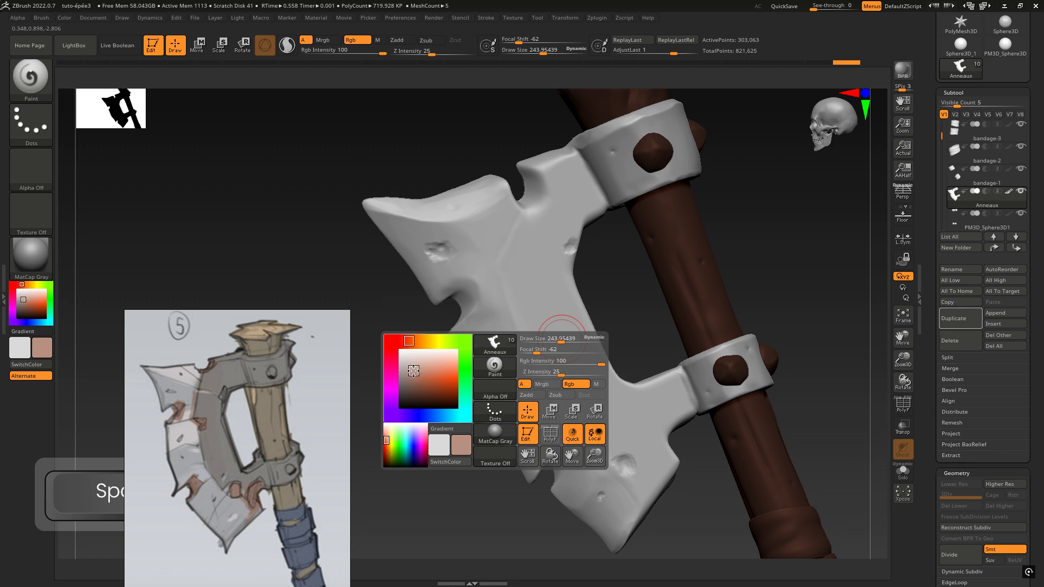
{"action": "left_click", "coordinate": [411, 386]}
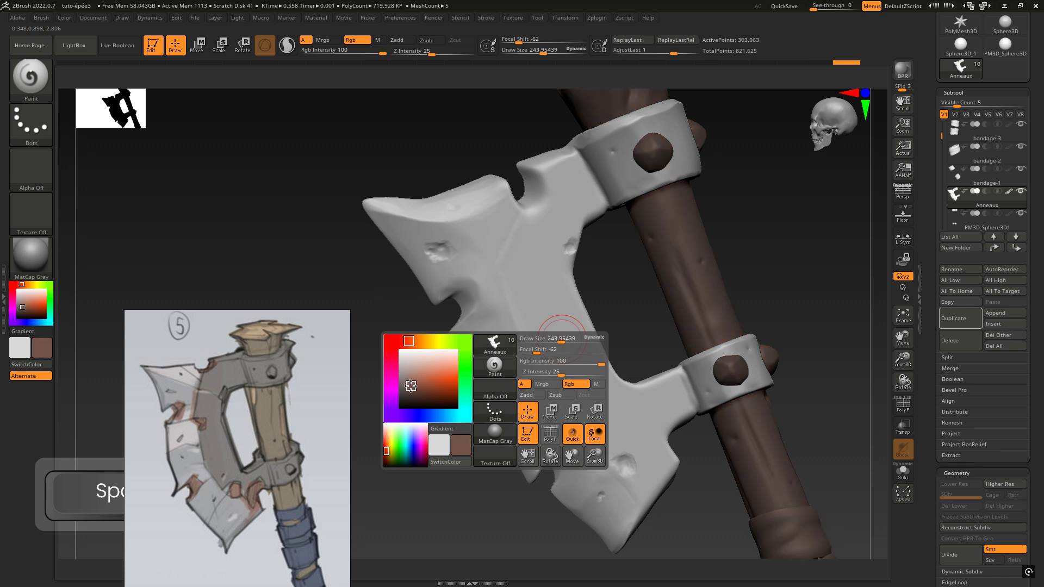
{"action": "left_click_drag", "start_coordinate": [402, 384], "coordinate": [402, 386]}
{"action": "left_click", "coordinate": [403, 386]}
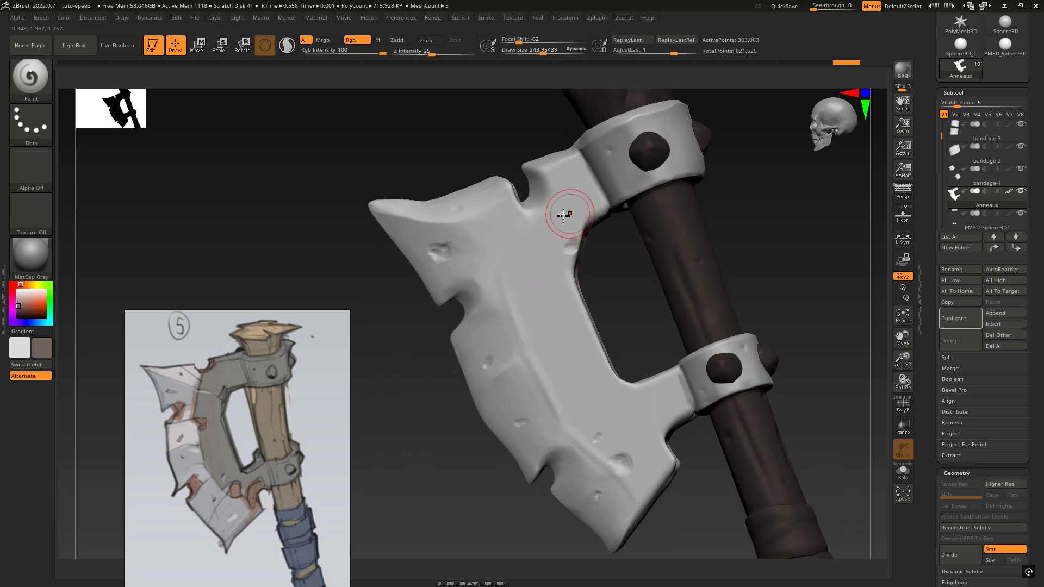
- Paint greyish-brown strokes down the upper arm of the blade, starting the dark inner band from the reference
{"action": "mouse_move", "coordinate": [539, 240]}
{"action": "left_mouse_down"}
{"action": "mouse_move", "coordinate": [520, 263]}
{"action": "mouse_move", "coordinate": [525, 254]}
{"action": "left_mouse_up"}
{"action": "key", "text": "space"}
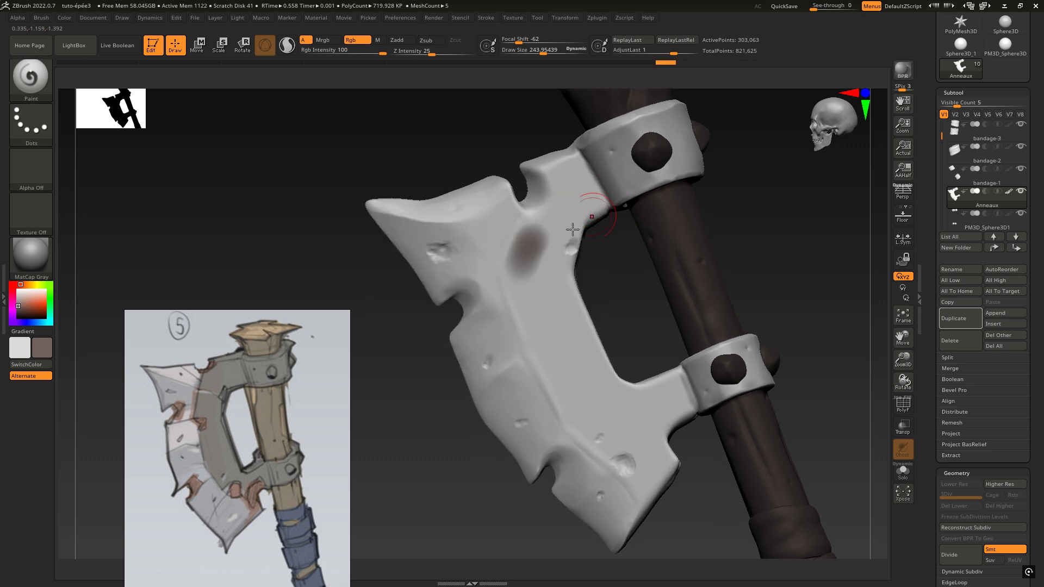
{"action": "mouse_move", "coordinate": [583, 194]}
{"action": "left_mouse_down"}
{"action": "mouse_move", "coordinate": [549, 234]}
{"action": "mouse_move", "coordinate": [549, 210]}
{"action": "mouse_move", "coordinate": [535, 226]}
{"action": "mouse_move", "coordinate": [530, 319]}
{"action": "mouse_move", "coordinate": [560, 261]}
{"action": "left_mouse_up"}
- Lighten the greyish-brown paint colour and paint the blade's upper arm and the upper ring around the handle
{"action": "key", "text": "space"}
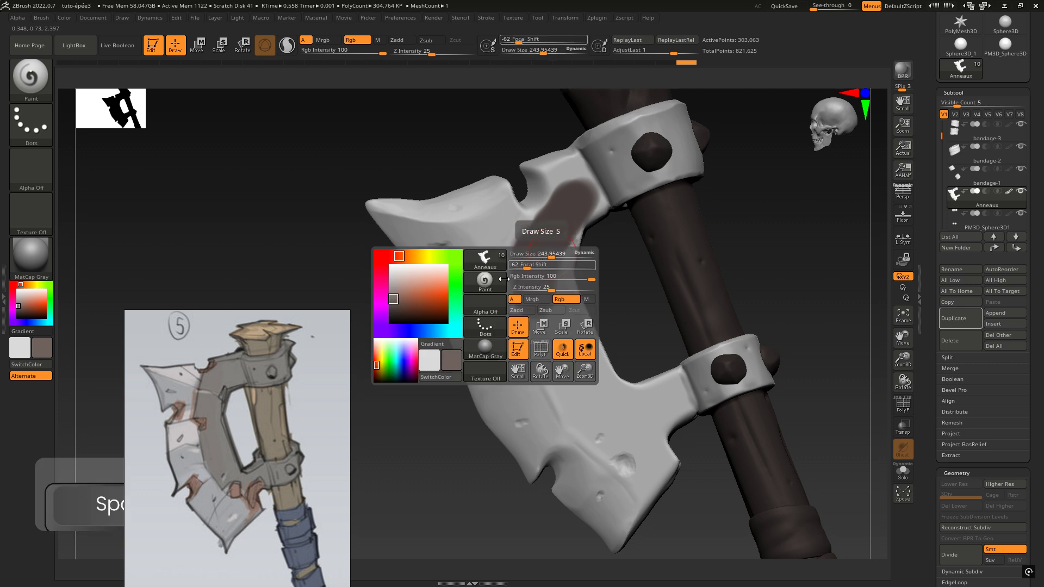
{"action": "key", "text": "space"}
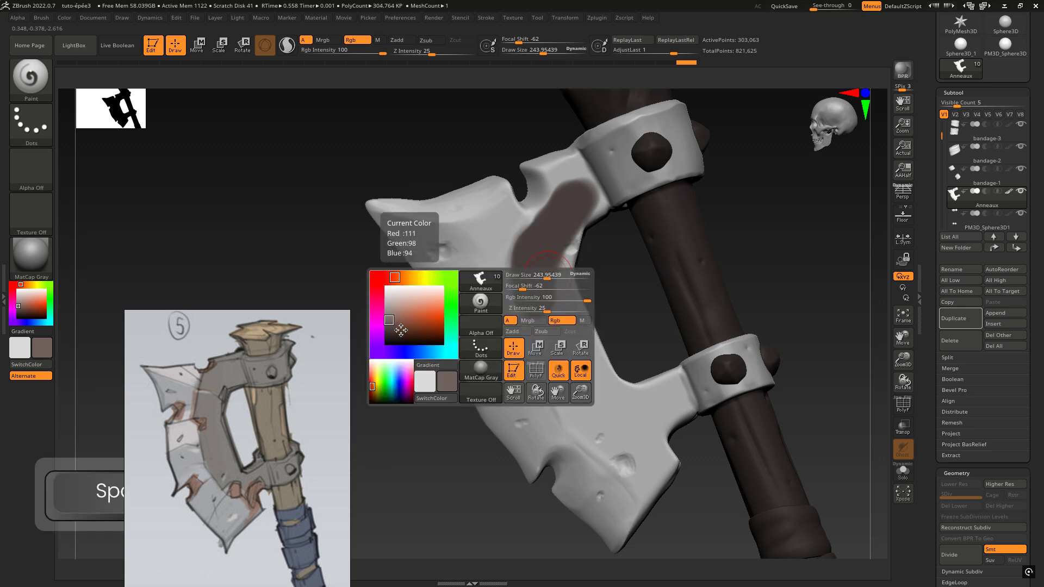
{"action": "left_click", "coordinate": [386, 316]}
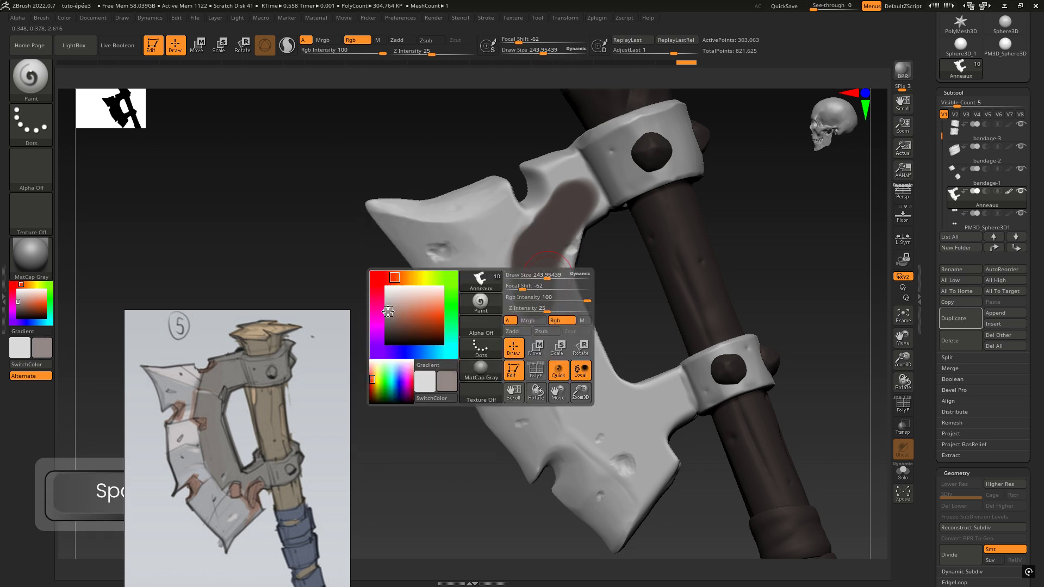
{"action": "left_click", "coordinate": [388, 311]}
{"action": "left_click_drag", "start_coordinate": [577, 197], "coordinate": [537, 263]}
{"action": "mouse_move", "coordinate": [571, 190]}
{"action": "left_mouse_down"}
{"action": "mouse_move", "coordinate": [546, 170]}
{"action": "mouse_move", "coordinate": [593, 180]}
{"action": "mouse_move", "coordinate": [631, 163]}
{"action": "mouse_move", "coordinate": [592, 130]}
{"action": "mouse_move", "coordinate": [666, 147]}
{"action": "left_mouse_up"}
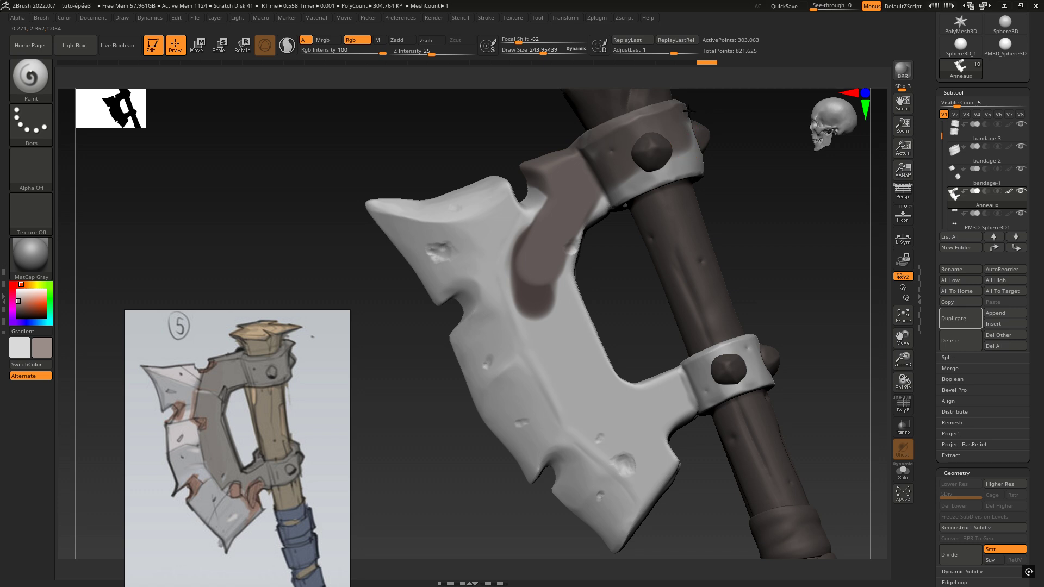
{"action": "mouse_move", "coordinate": [689, 111]}
{"action": "left_mouse_down"}
{"action": "mouse_move", "coordinate": [643, 171]}
{"action": "mouse_move", "coordinate": [649, 181]}
{"action": "left_mouse_up"}
- Enlarge the brush to a draw size of about 498 and paint the blade's inner band down to the lower arm
{"action": "right_click_drag", "start_coordinate": [650, 181], "coordinate": [572, 212], "text": "alt"}
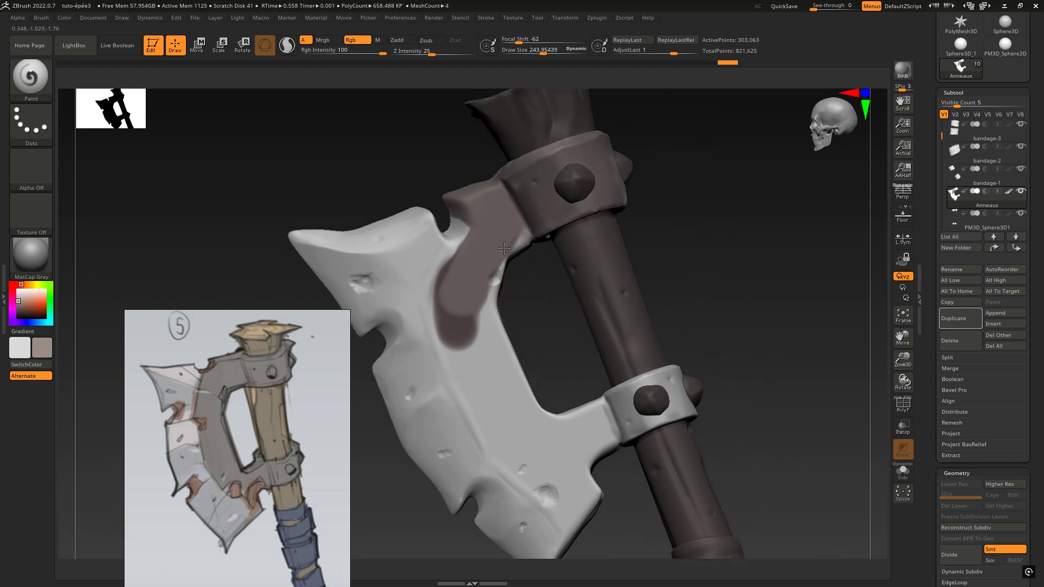
{"action": "mouse_move", "coordinate": [504, 249]}
{"action": "left_mouse_down"}
{"action": "mouse_move", "coordinate": [498, 238]}
{"action": "mouse_move", "coordinate": [554, 249]}
{"action": "left_mouse_up"}
{"action": "key", "text": "space"}
{"action": "left_click_drag", "start_coordinate": [566, 419], "coordinate": [558, 357], "text": "alt"}
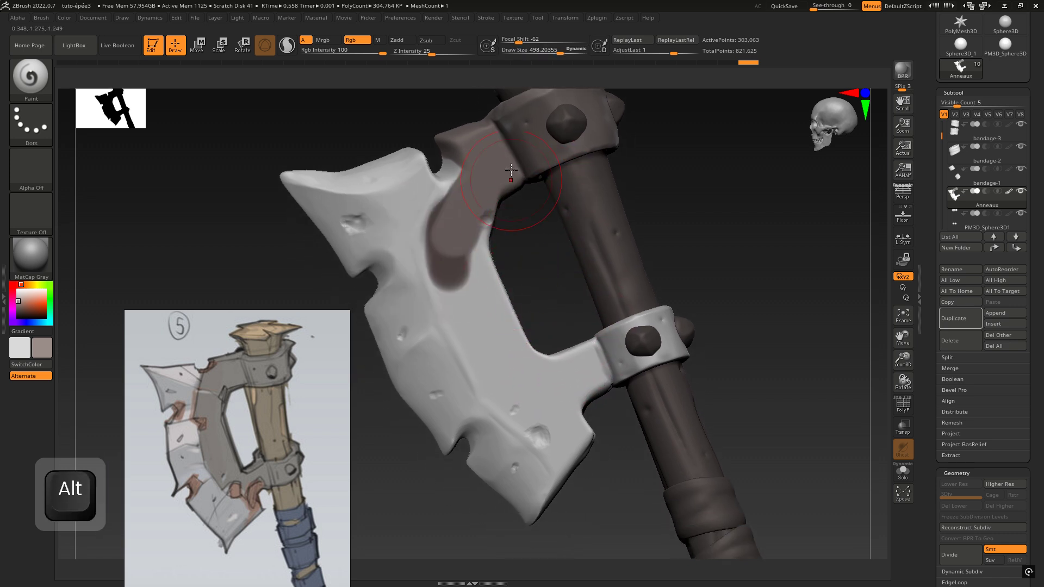
{"action": "left_click_drag", "start_coordinate": [470, 284], "coordinate": [541, 391]}
{"action": "mouse_move", "coordinate": [536, 310]}
{"action": "left_mouse_down"}
{"action": "mouse_move", "coordinate": [626, 290]}
{"action": "mouse_move", "coordinate": [538, 288]}
{"action": "left_mouse_up"}
{"action": "key", "text": "x"}
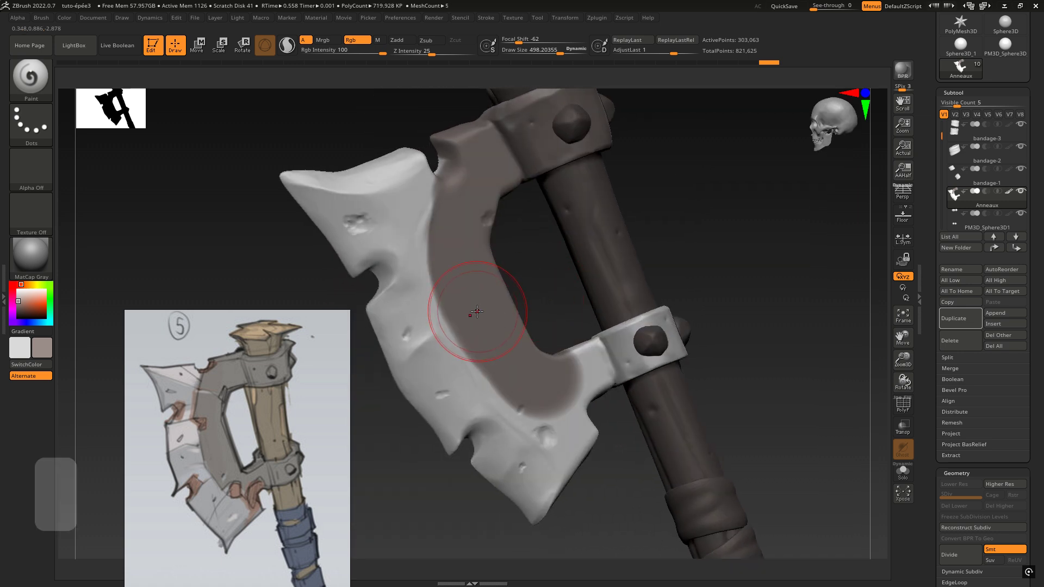
{"action": "mouse_move", "coordinate": [539, 373]}
{"action": "left_mouse_down"}
{"action": "mouse_move", "coordinate": [615, 356]}
{"action": "mouse_move", "coordinate": [661, 312]}
{"action": "mouse_move", "coordinate": [550, 308]}
{"action": "left_mouse_up"}
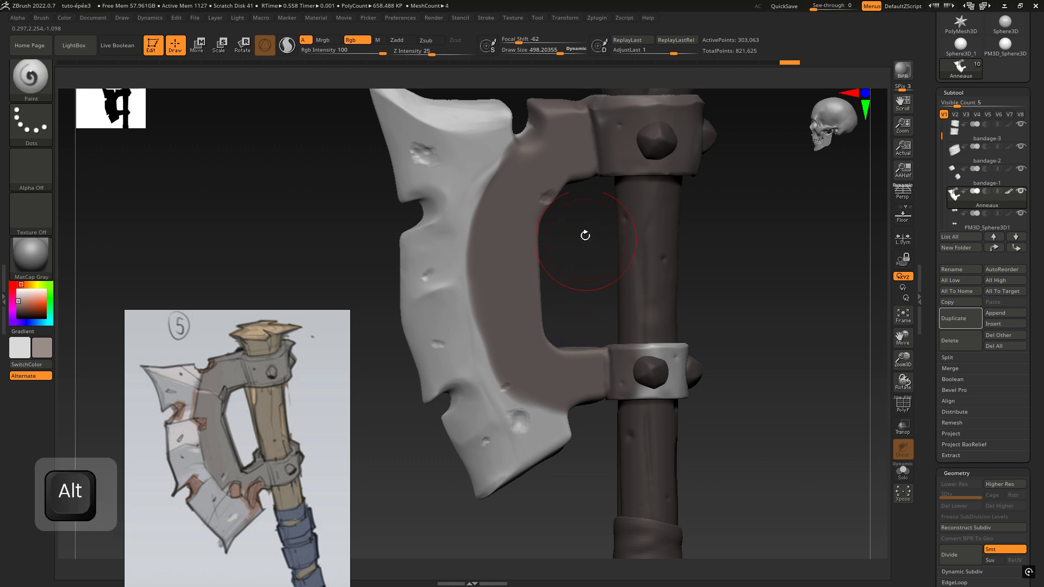
- Extend the greyish-brown band around the upper notch and down to the blade's lower corner, and cover the lower ring
{"action": "left_click_drag", "start_coordinate": [585, 235], "coordinate": [536, 311], "text": "alt"}
{"action": "mouse_move", "coordinate": [642, 216]}
{"action": "left_mouse_down"}
{"action": "mouse_move", "coordinate": [552, 179]}
{"action": "mouse_move", "coordinate": [507, 209]}
{"action": "left_mouse_up"}
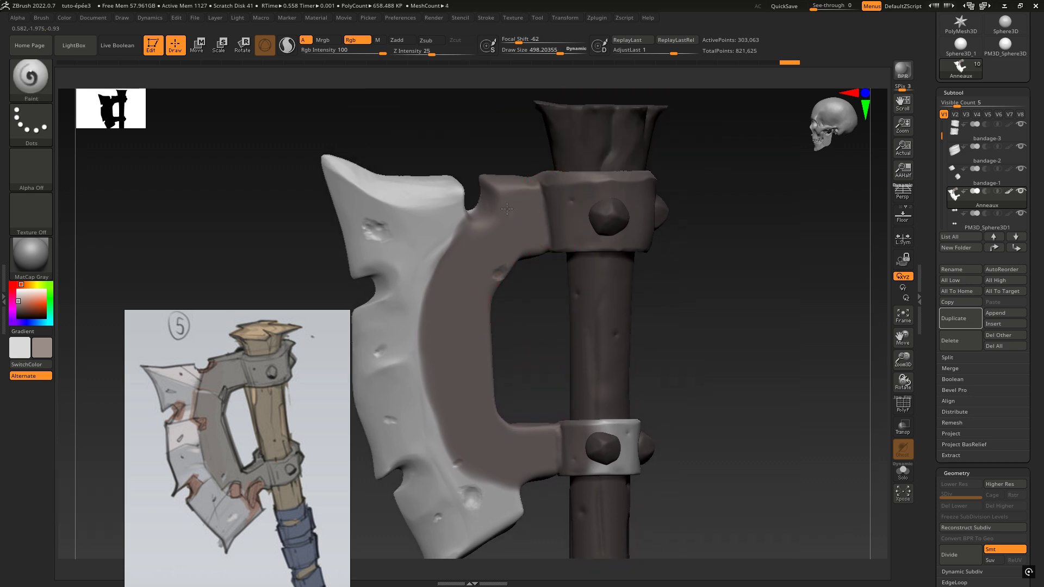
{"action": "left_click_drag", "start_coordinate": [460, 369], "coordinate": [472, 392]}
{"action": "left_click_drag", "start_coordinate": [509, 354], "coordinate": [542, 207], "text": "alt"}
{"action": "mouse_move", "coordinate": [490, 237]}
{"action": "left_mouse_down"}
{"action": "mouse_move", "coordinate": [467, 294]}
{"action": "mouse_move", "coordinate": [522, 350]}
{"action": "mouse_move", "coordinate": [531, 383]}
{"action": "left_mouse_up"}
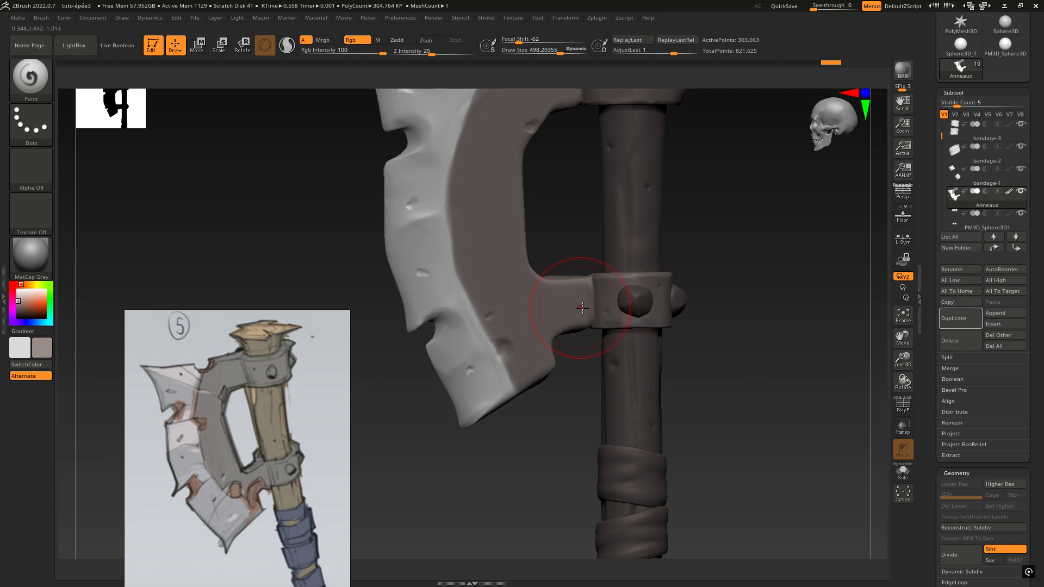
{"action": "right_click_drag", "start_coordinate": [583, 308], "coordinate": [613, 414], "text": "alt"}
{"action": "mouse_move", "coordinate": [544, 233]}
{"action": "right_mouse_down"}
{"action": "mouse_move", "coordinate": [428, 265]}
{"action": "mouse_move", "coordinate": [534, 218]}
{"action": "right_mouse_up"}
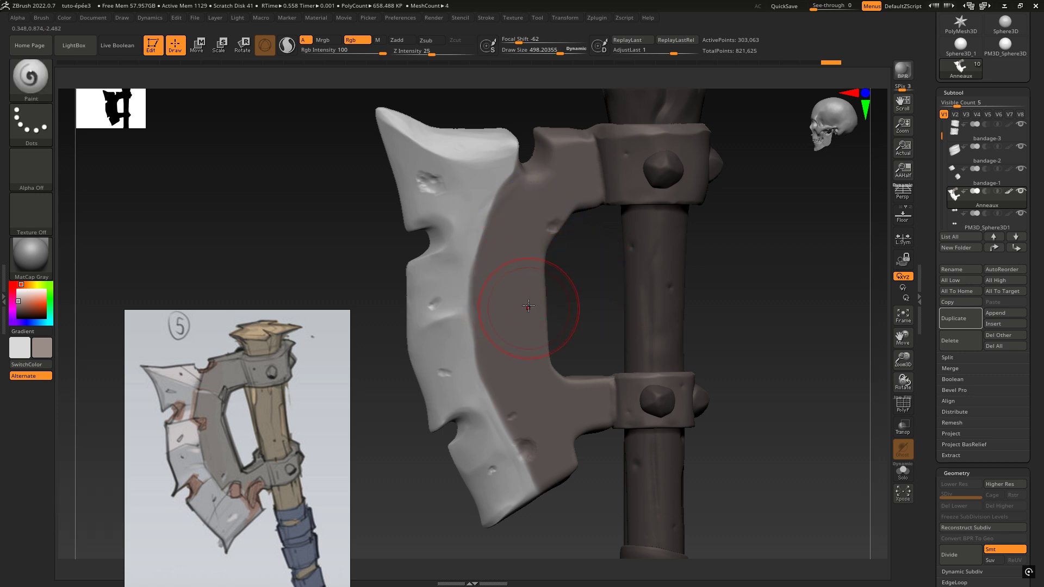
- Choose a slightly lighter greyish brown, repaint the blade's inner band, and reduce the draw size to about 398
{"action": "right_click_drag", "start_coordinate": [499, 335], "coordinate": [534, 367], "text": "alt"}
{"action": "key", "text": "space"}
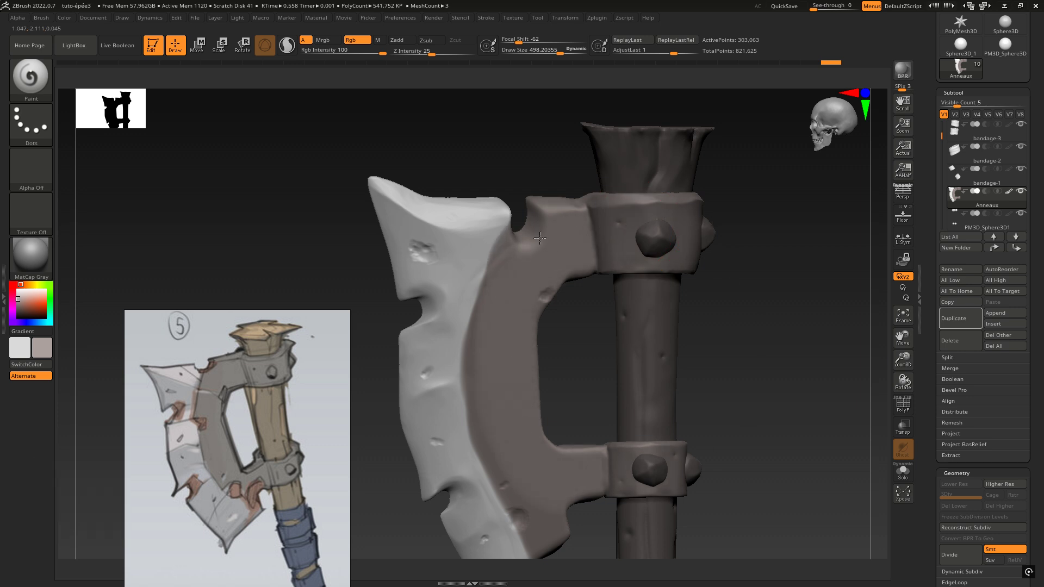
{"action": "mouse_move", "coordinate": [533, 476]}
{"action": "left_mouse_down"}
{"action": "mouse_move", "coordinate": [552, 535]}
{"action": "mouse_move", "coordinate": [569, 413]}
{"action": "left_mouse_up"}
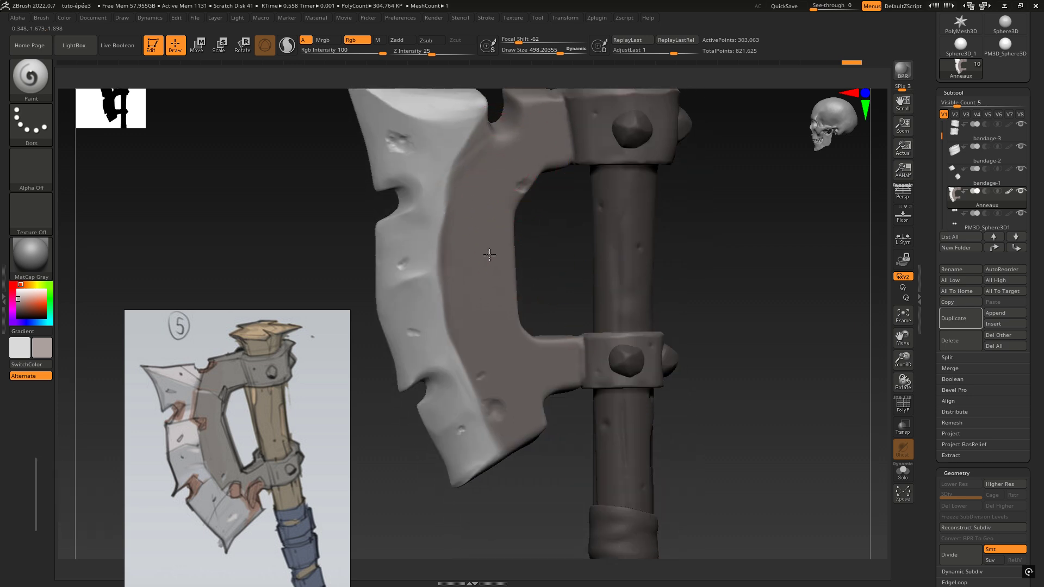
{"action": "left_click_drag", "start_coordinate": [507, 366], "coordinate": [545, 457]}
{"action": "mouse_move", "coordinate": [578, 292]}
{"action": "left_mouse_down"}
{"action": "mouse_move", "coordinate": [555, 268]}
{"action": "mouse_move", "coordinate": [594, 296]}
{"action": "left_mouse_up"}
{"action": "key", "text": "space"}
{"action": "left_click_drag", "start_coordinate": [311, 194], "coordinate": [308, 193]}
- Set the draw size to about 88 with Focal Shift -100 and paint a hard-edged dot on the upper blade
{"action": "right_click_drag", "start_coordinate": [482, 203], "coordinate": [510, 205], "text": "ctrl"}
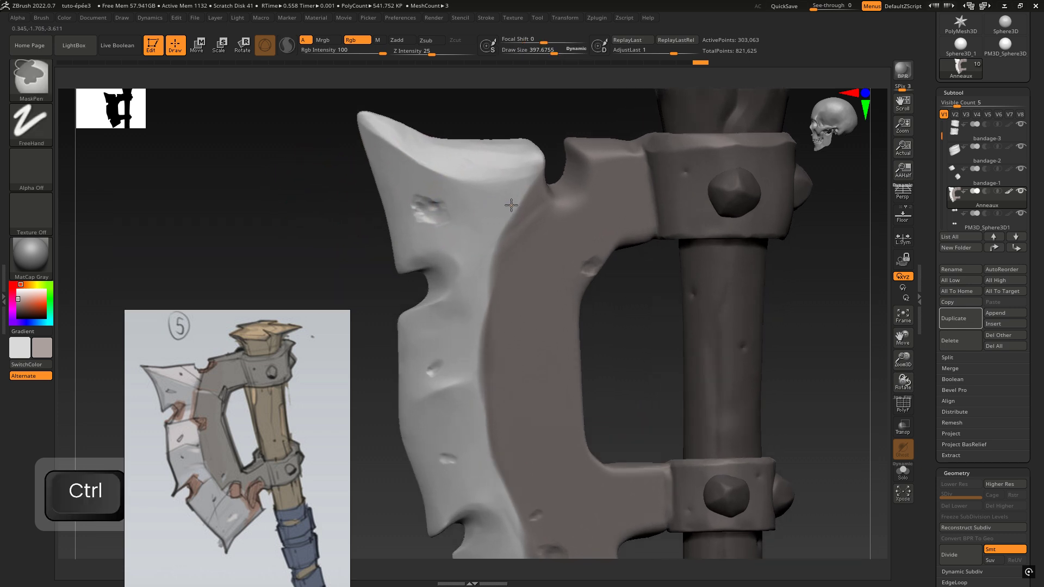
{"action": "right_click_drag", "start_coordinate": [582, 210], "coordinate": [629, 243], "text": "alt"}
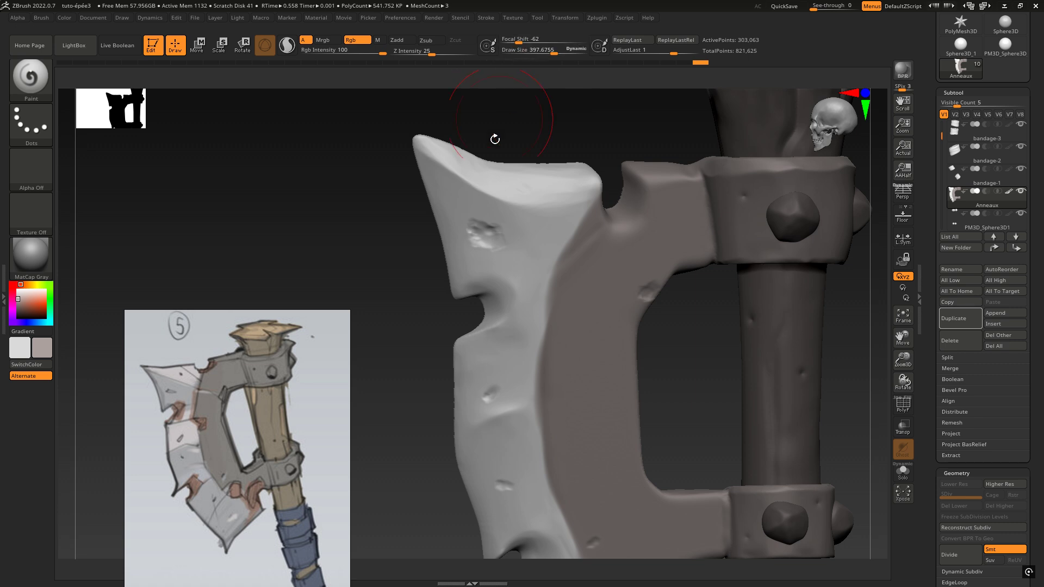
{"action": "key", "text": "space"}
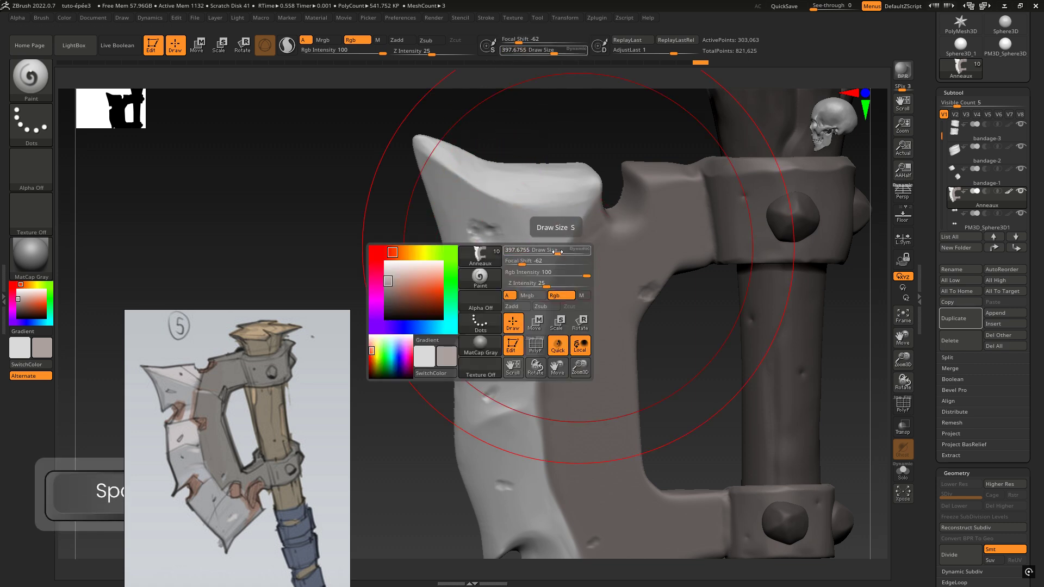
{"action": "left_click_drag", "start_coordinate": [557, 251], "coordinate": [500, 265]}
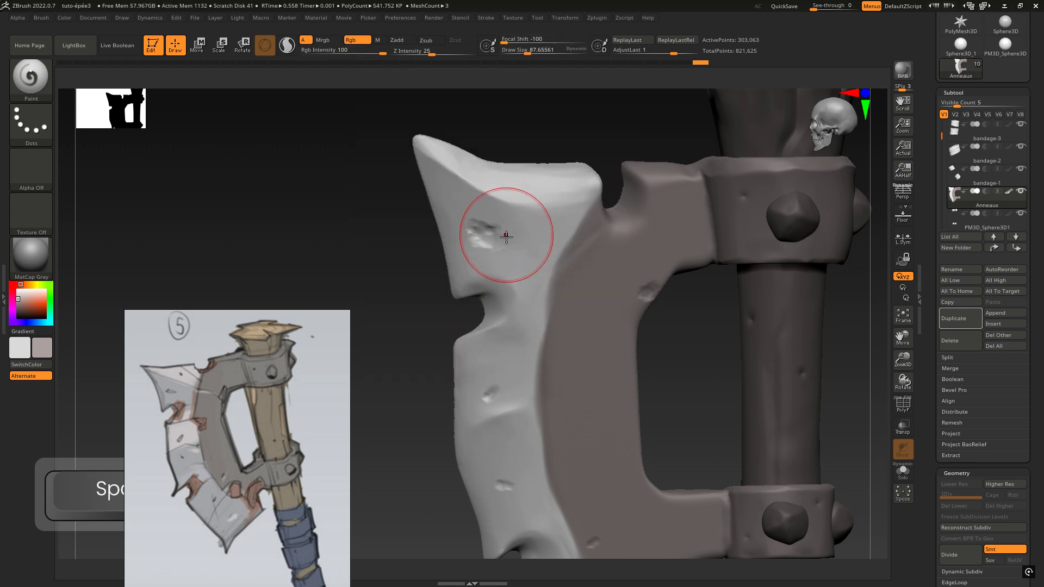
{"action": "key", "text": "space"}
{"action": "left_click_drag", "start_coordinate": [483, 255], "coordinate": [508, 254]}
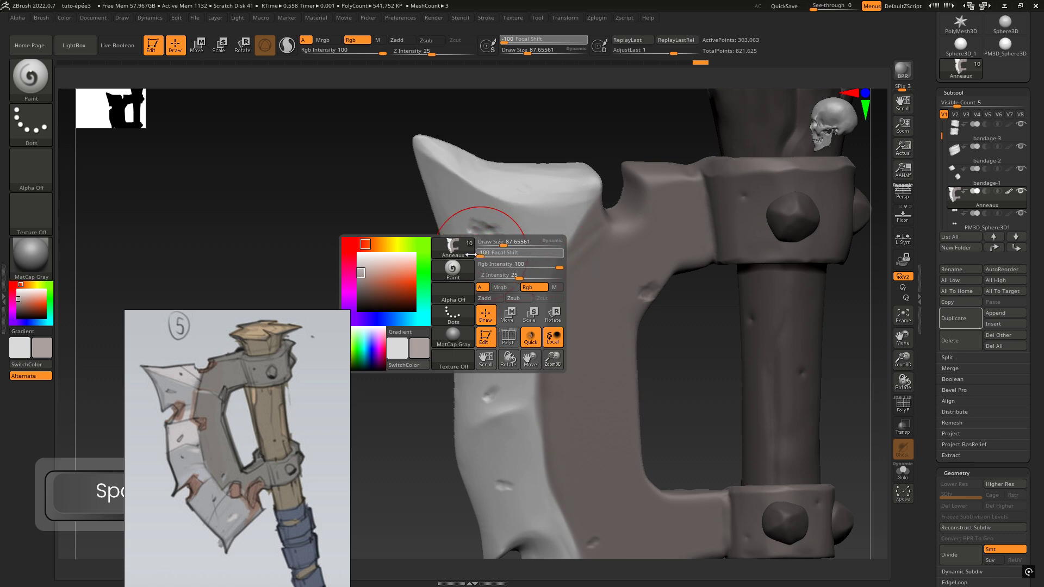
{"action": "left_click", "coordinate": [500, 213]}
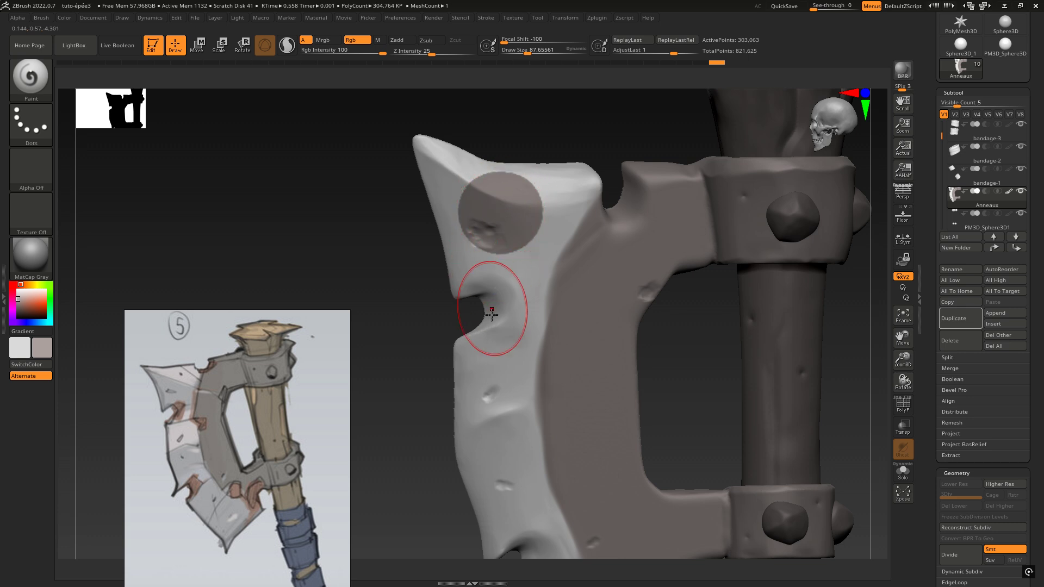
- Raise Focal Shift to -9 and paint two soft-edged dots, one below the other, on the middle of the blade
{"action": "key", "text": "space"}
{"action": "left_click_drag", "start_coordinate": [472, 323], "coordinate": [527, 310]}
{"action": "left_click", "coordinate": [479, 381]}
{"action": "key", "text": "space"}
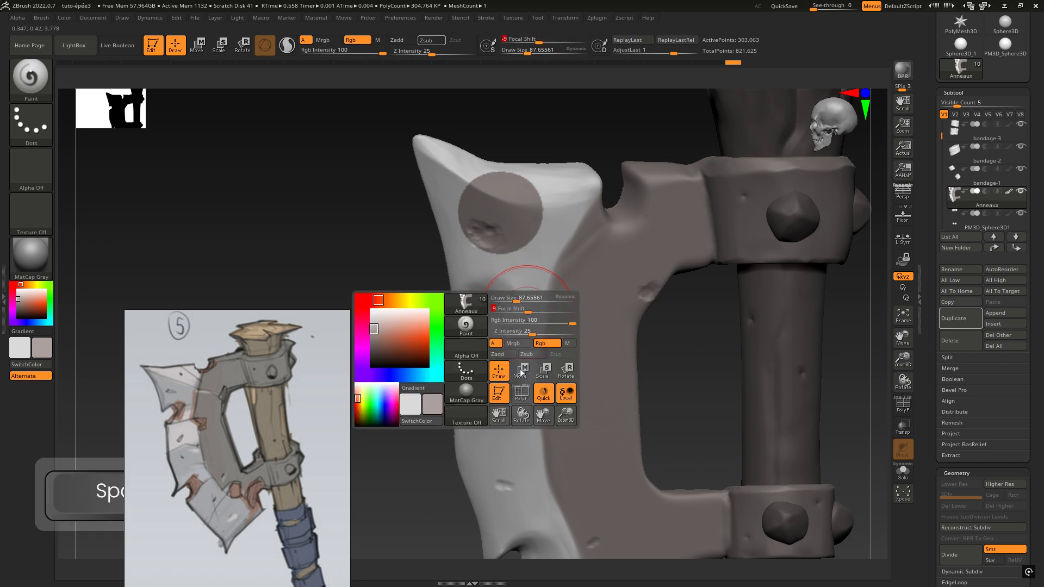
{"action": "left_click", "coordinate": [492, 439]}
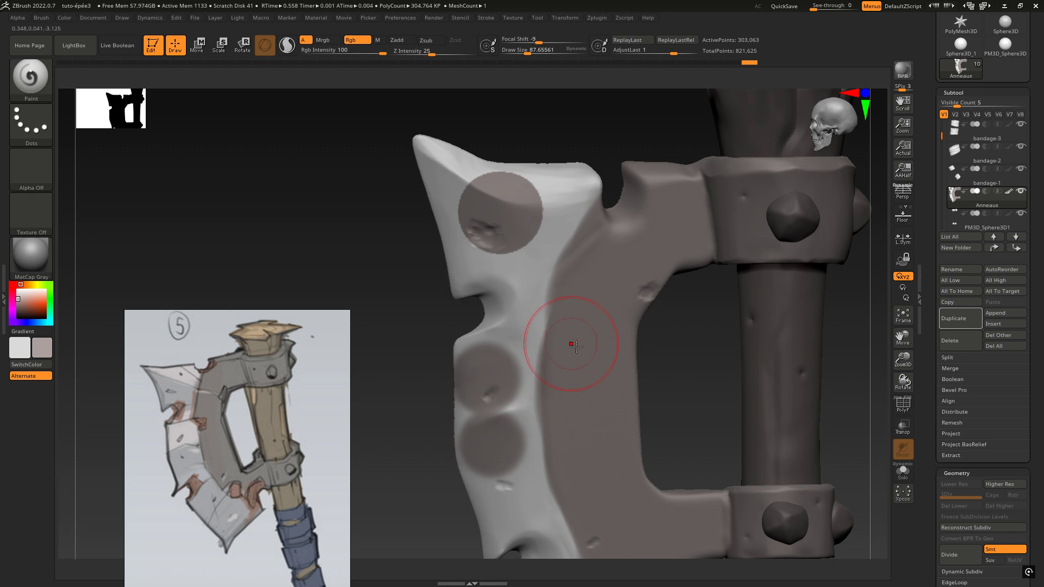
- Return Focal Shift to -100, set the draw size to about 38 and paint a smaller hard-edged dot above the blade's notch
{"action": "right_click_drag", "start_coordinate": [573, 343], "coordinate": [560, 288], "text": "alt"}
{"action": "key", "text": "space"}
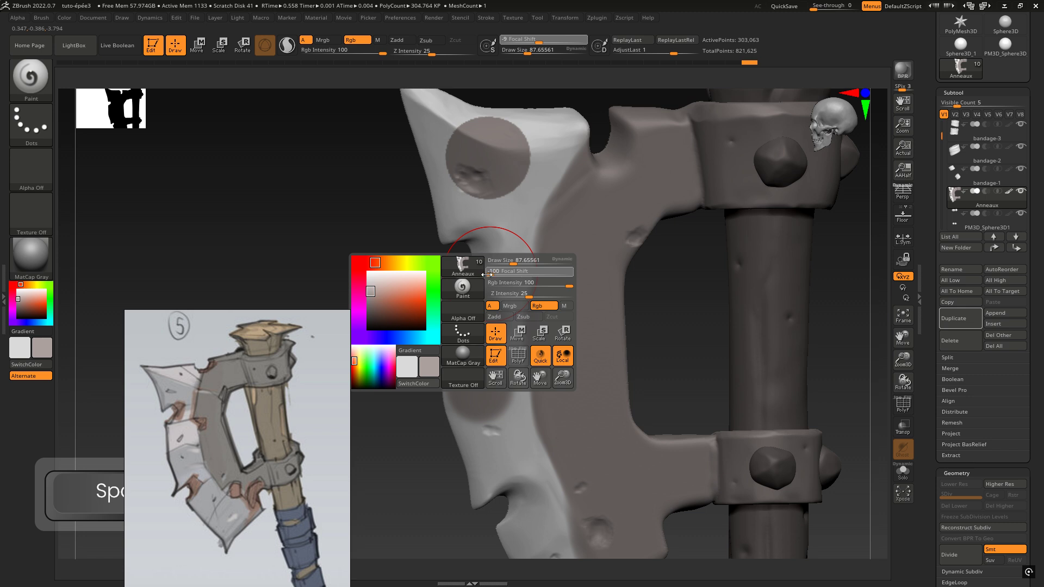
{"action": "left_click_drag", "start_coordinate": [487, 275], "coordinate": [486, 275]}
{"action": "key", "text": "space"}
{"action": "left_click_drag", "start_coordinate": [498, 227], "coordinate": [490, 224]}
{"action": "left_click", "coordinate": [490, 224]}
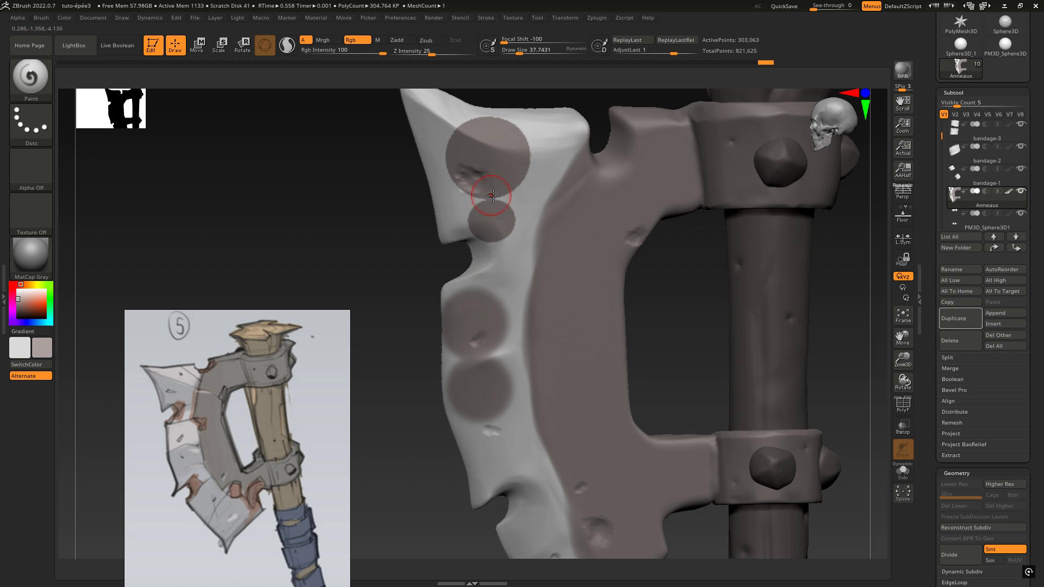
- Paint a dot near the blade's upper edge and cover part of it with the light grey secondary colour (218, 218, 218)
{"action": "right_click_drag", "start_coordinate": [524, 205], "coordinate": [540, 226], "text": "alt"}
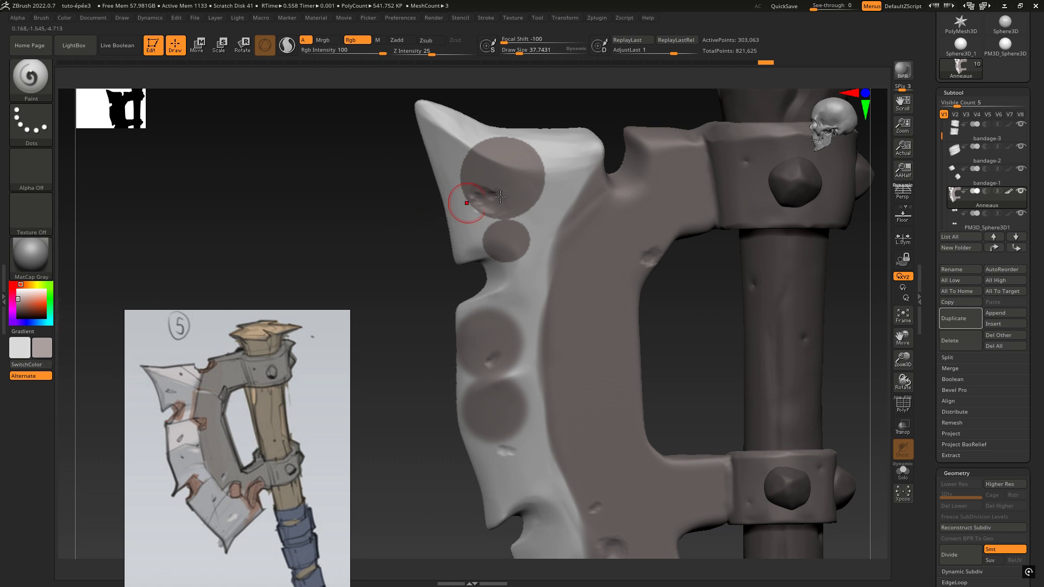
{"action": "left_click", "coordinate": [555, 155]}
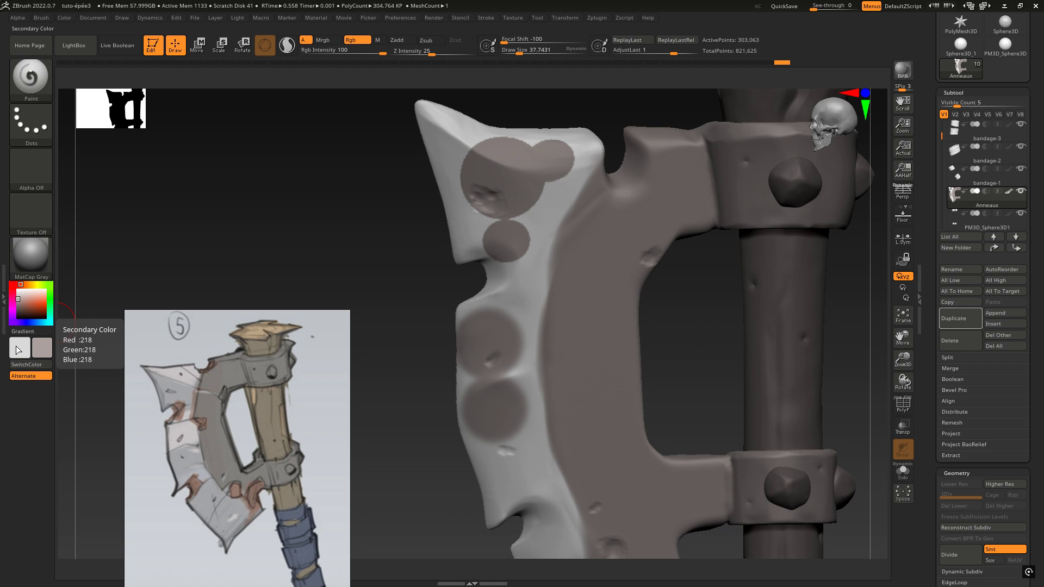
{"action": "left_click", "coordinate": [541, 186], "text": "alt"}
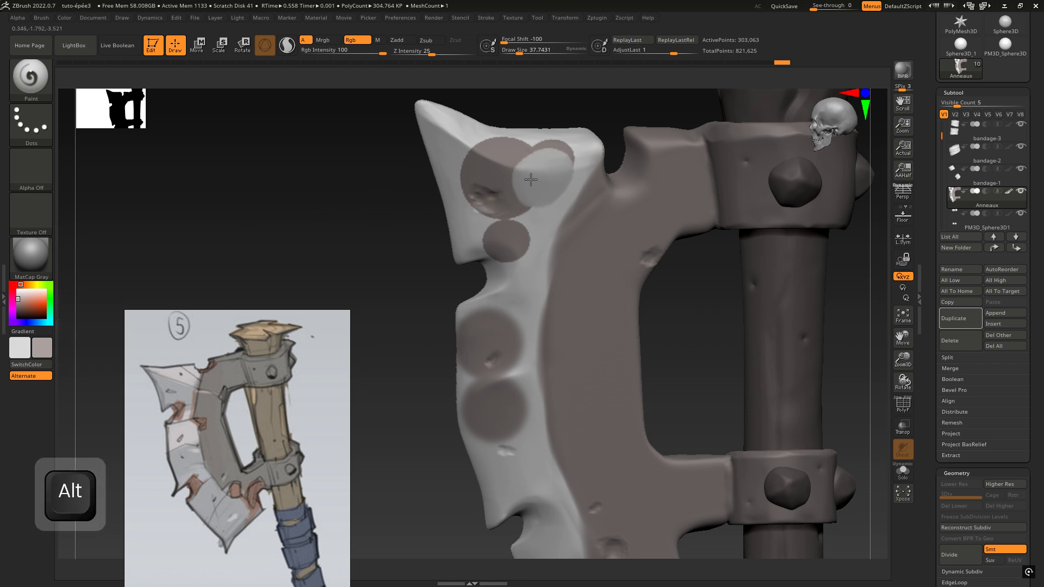
- Cover the hard-edged brown dots on the upper blade and above its notch with the light grey secondary colour
{"action": "left_click", "coordinate": [525, 163], "text": "alt"}
{"action": "mouse_move", "coordinate": [501, 153]}
{"action": "left_mouse_down", "text": "alt"}
{"action": "mouse_move", "coordinate": [475, 162]}
{"action": "mouse_move", "coordinate": [497, 197]}
{"action": "left_mouse_up", "text": "alt"}
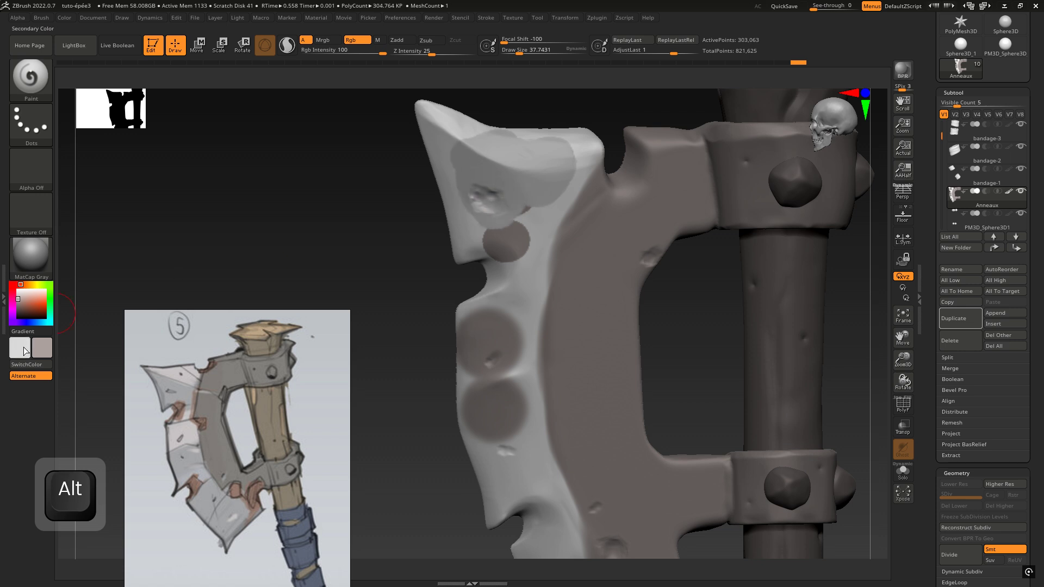
{"action": "key", "text": "ctrl"}
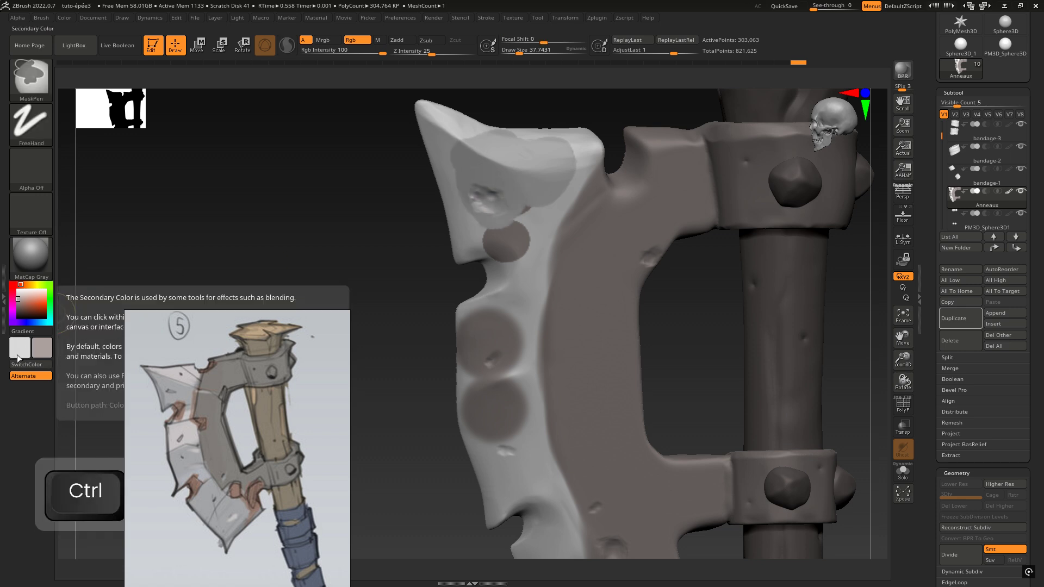
{"action": "mouse_move", "coordinate": [480, 289]}
{"action": "left_mouse_down"}
{"action": "mouse_move", "coordinate": [486, 255]}
{"action": "mouse_move", "coordinate": [517, 233]}
{"action": "mouse_move", "coordinate": [482, 228]}
{"action": "mouse_move", "coordinate": [460, 242]}
{"action": "left_mouse_up"}
{"action": "key", "text": "space"}
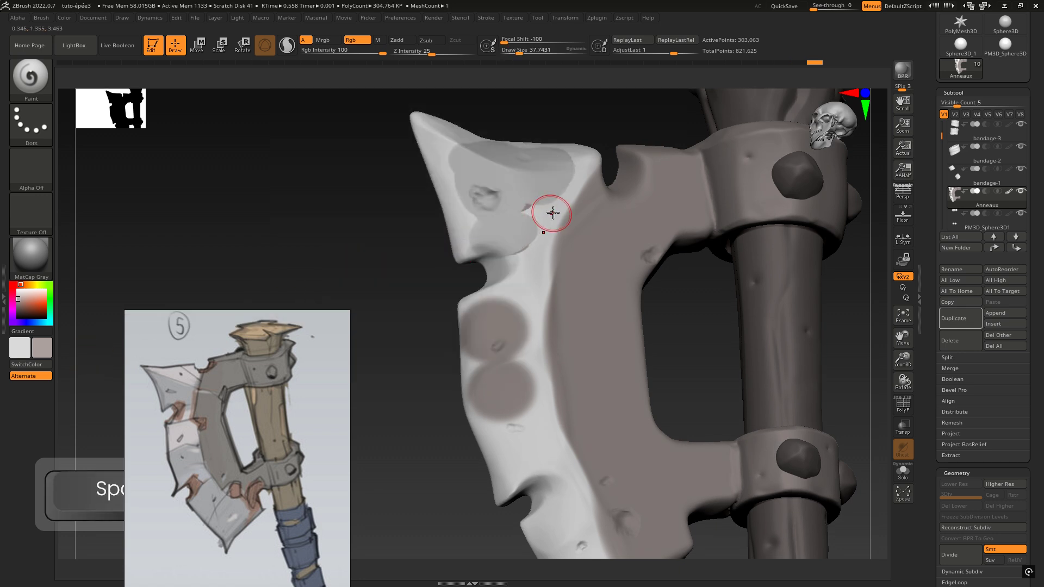
- Choose orange-red (232, 70, 21) as the main colour and swap it with the light grey secondary colour
{"action": "key", "text": "space"}
{"action": "left_click", "coordinate": [460, 249]}
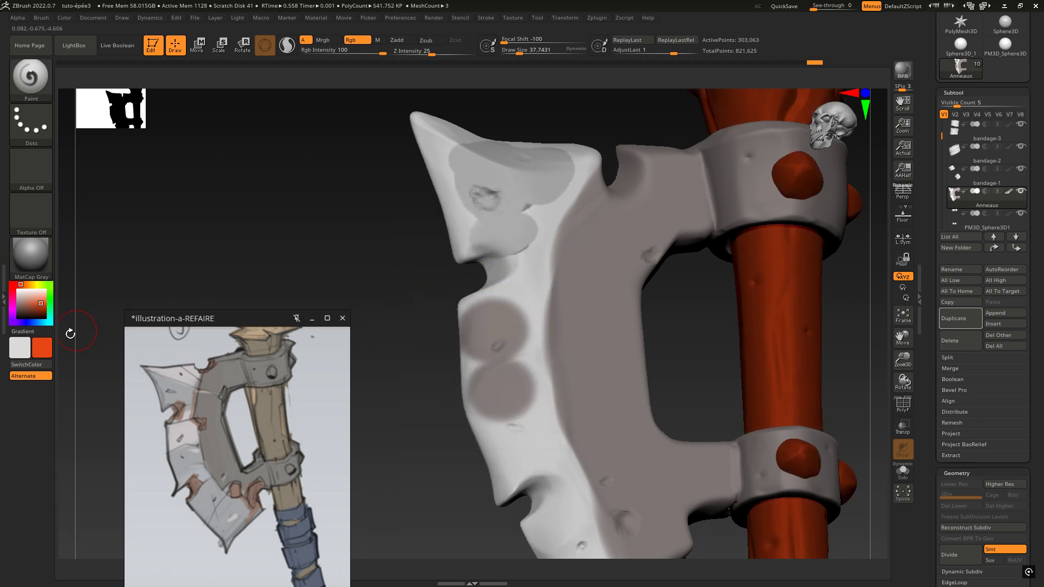
{"action": "key", "text": "v"}
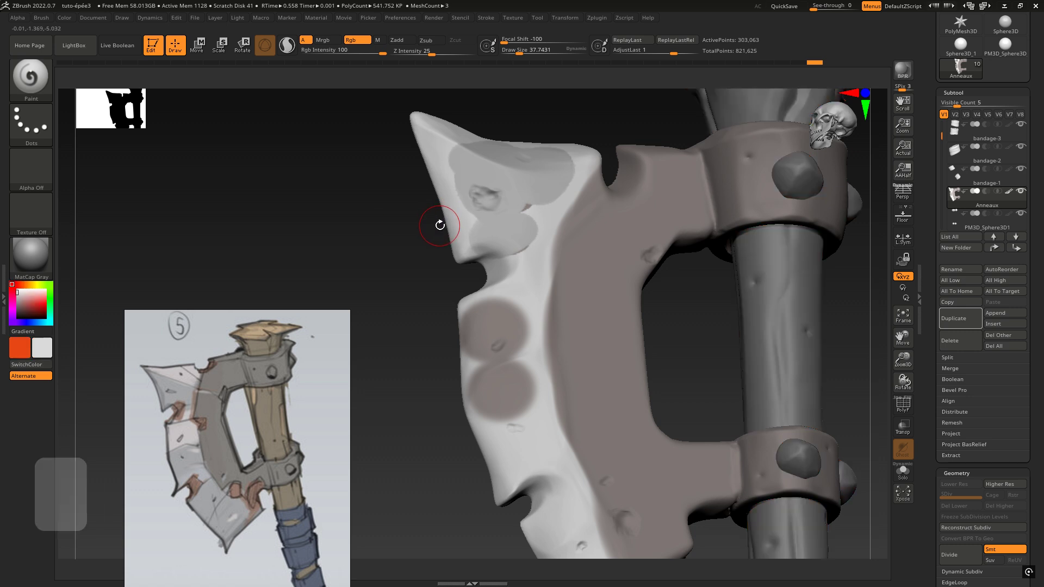
- Paint an orange-red patch on the upper blade with the secondary colour and cover it with light grey
{"action": "right_click_drag", "start_coordinate": [522, 228], "coordinate": [527, 245]}
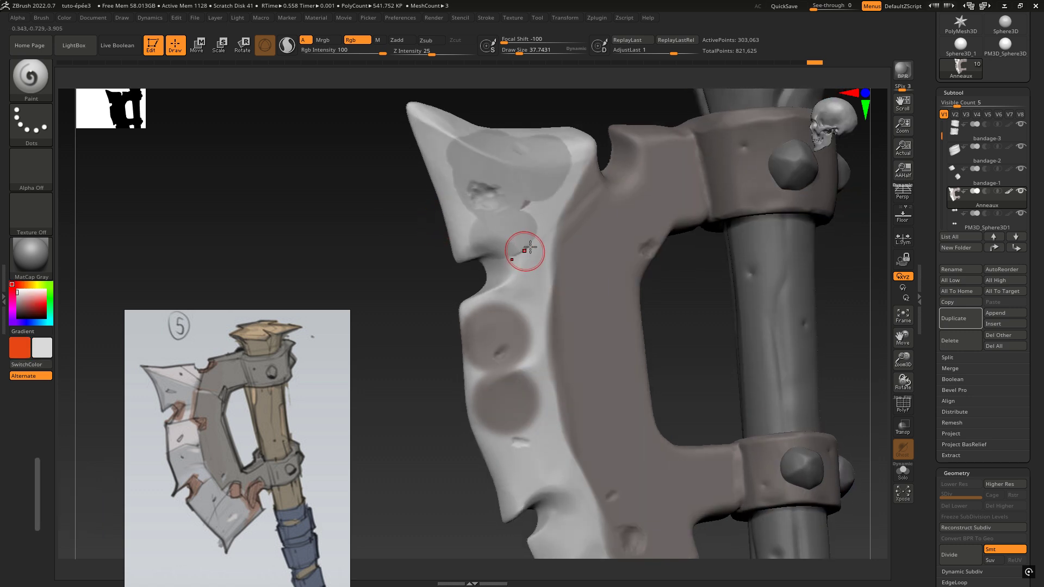
{"action": "left_click", "coordinate": [514, 169]}
{"action": "left_click_drag", "start_coordinate": [514, 165], "coordinate": [532, 168]}
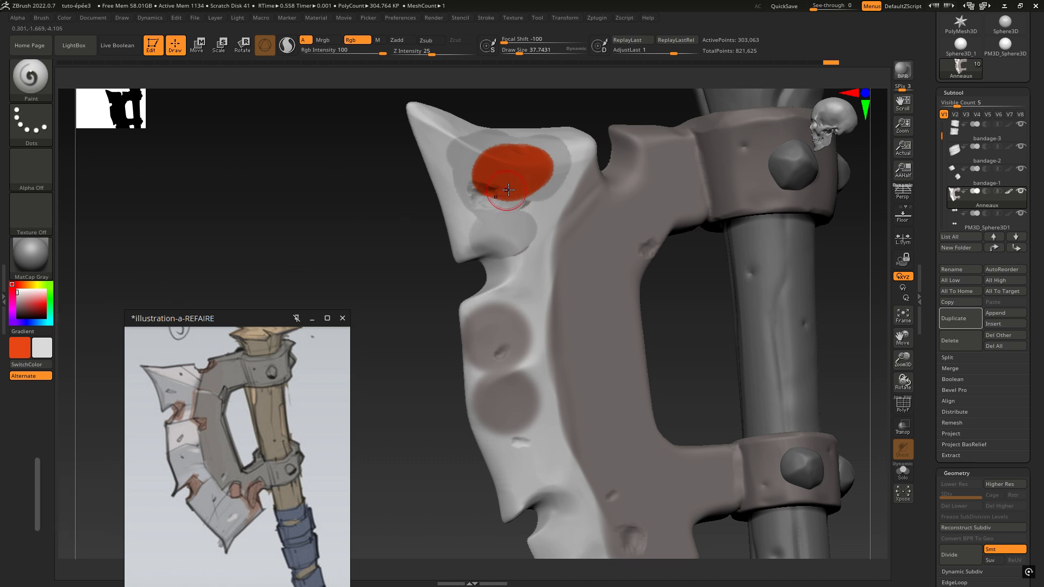
{"action": "mouse_move", "coordinate": [508, 188]}
{"action": "left_mouse_down", "text": "alt"}
{"action": "mouse_move", "coordinate": [488, 179]}
{"action": "mouse_move", "coordinate": [492, 161]}
{"action": "left_mouse_up", "text": "alt"}
{"action": "mouse_move", "coordinate": [496, 161]}
{"action": "right_mouse_down", "text": "shift"}
{"action": "mouse_move", "coordinate": [572, 230]}
{"action": "mouse_move", "coordinate": [532, 259]}
{"action": "right_mouse_up", "text": "shift"}
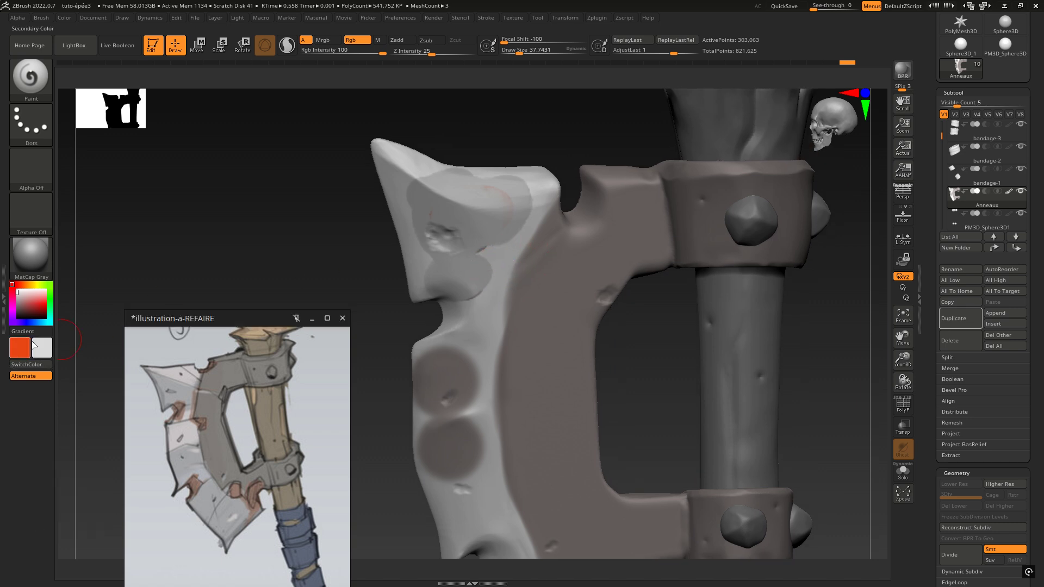
- Set the Paint brush's draw size to about 43 and its Focal Shift to -73
{"action": "key", "text": "space"}
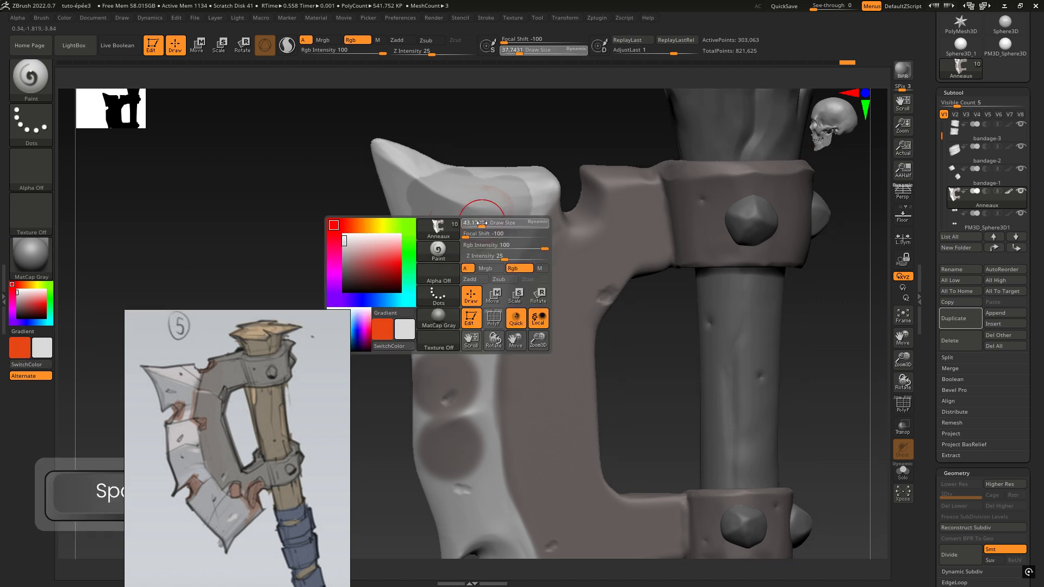
{"action": "left_click_drag", "start_coordinate": [463, 234], "coordinate": [475, 236]}
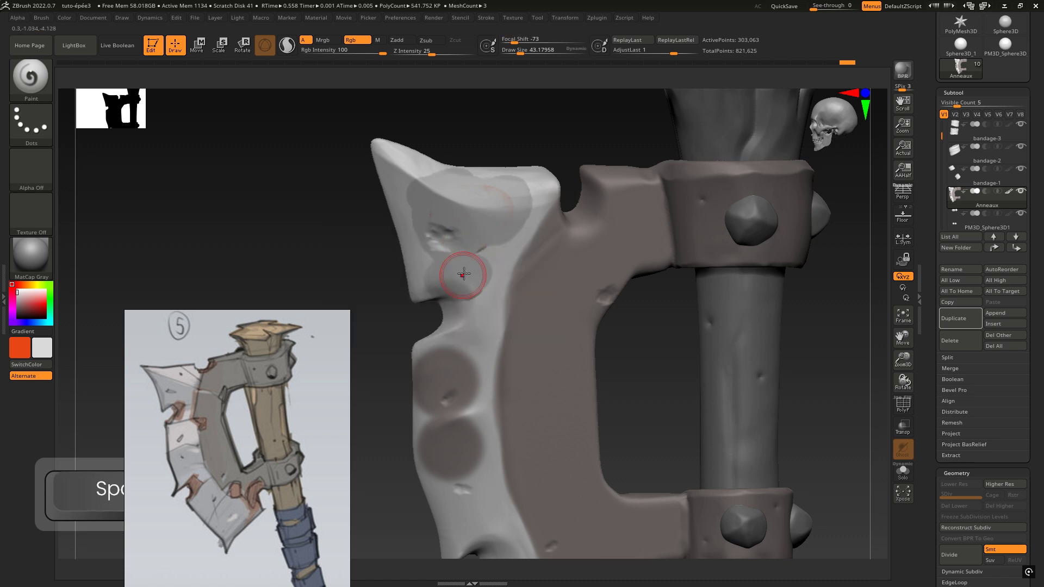
{"action": "right_click_drag", "start_coordinate": [466, 275], "coordinate": [478, 264]}
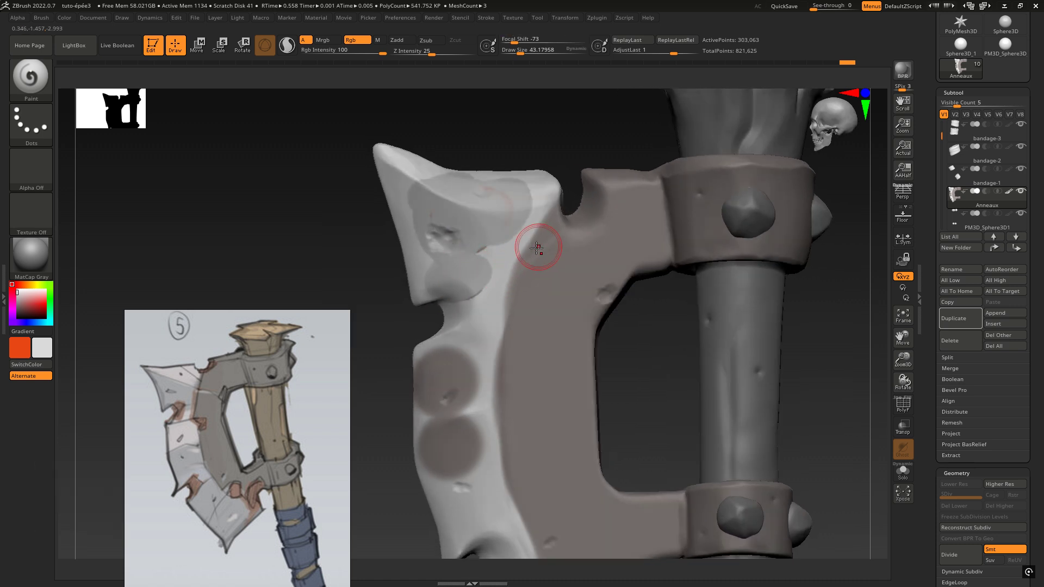
- Blend the colour transition between the light blade and the greyish-brown band with the Smooth brush
{"action": "key", "text": "shift"}
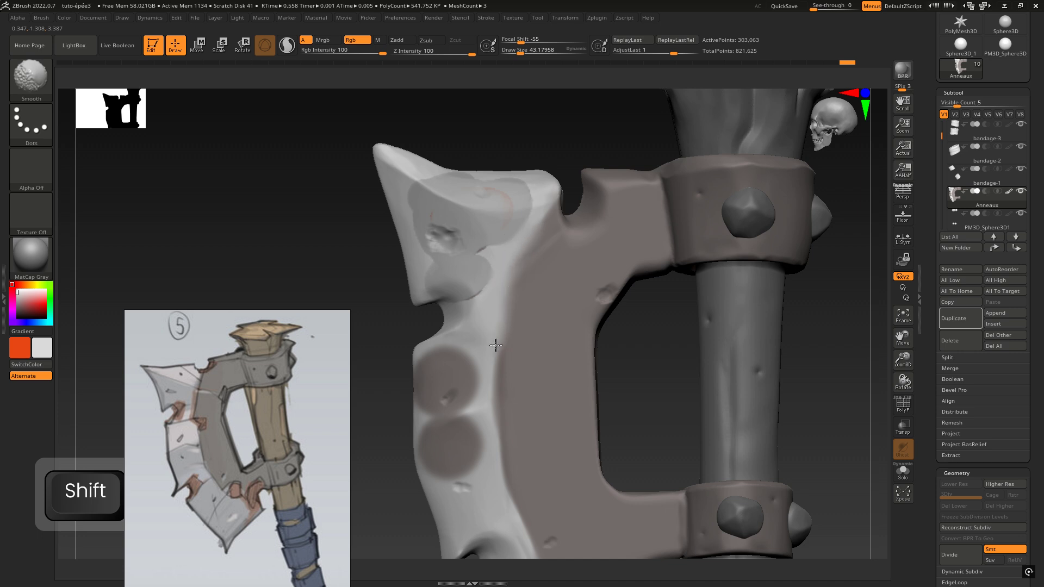
{"action": "right_click_drag", "start_coordinate": [478, 338], "coordinate": [452, 294], "text": "alt"}
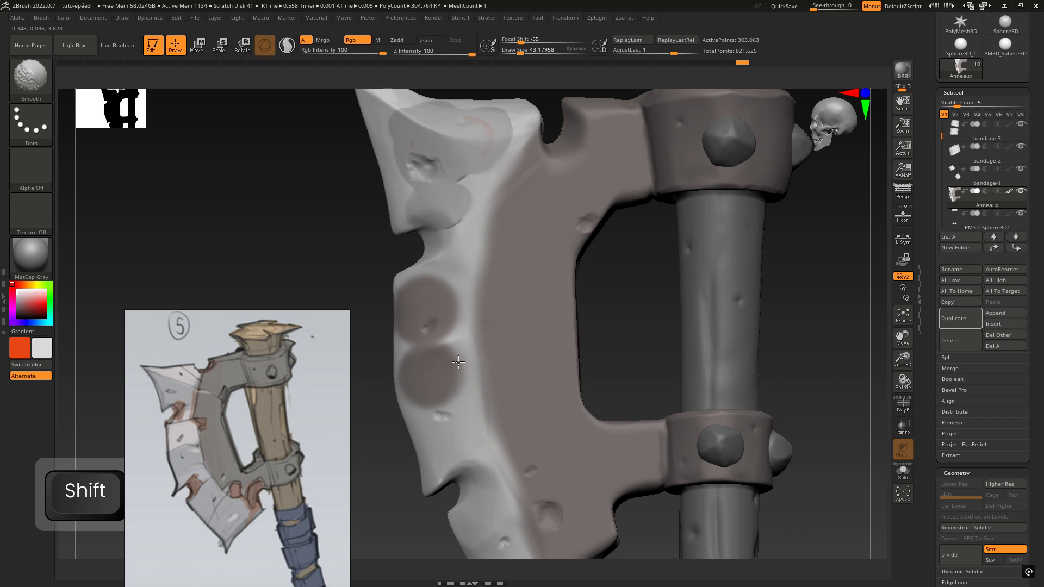
{"action": "left_click_drag", "start_coordinate": [459, 362], "coordinate": [501, 367], "text": "shift"}
{"action": "mouse_move", "coordinate": [529, 301]}
{"action": "right_mouse_down"}
{"action": "mouse_move", "coordinate": [489, 332]}
{"action": "mouse_move", "coordinate": [509, 316]}
{"action": "right_mouse_up"}
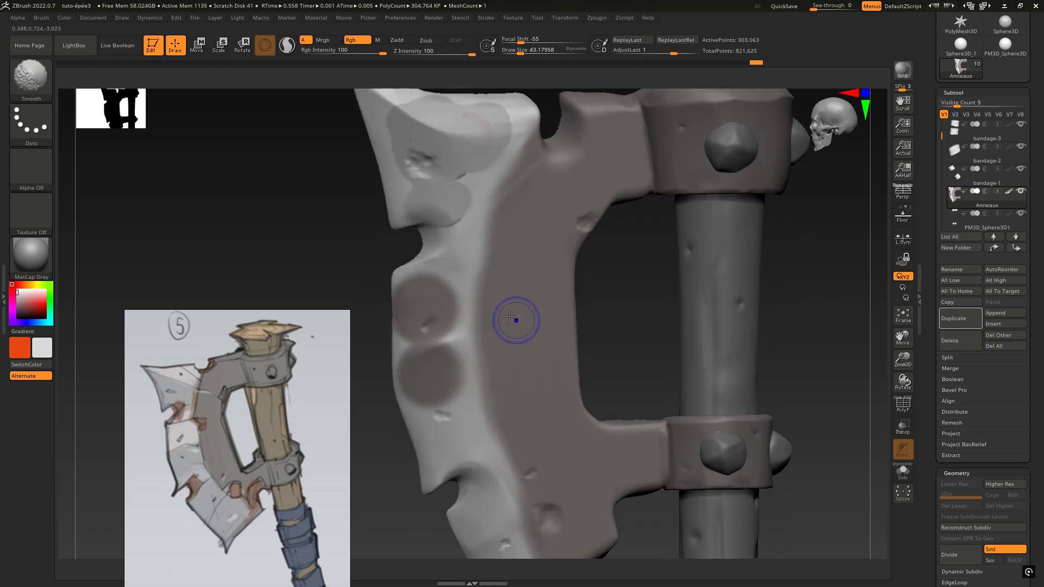
{"action": "right_click_drag", "start_coordinate": [508, 226], "coordinate": [496, 298]}
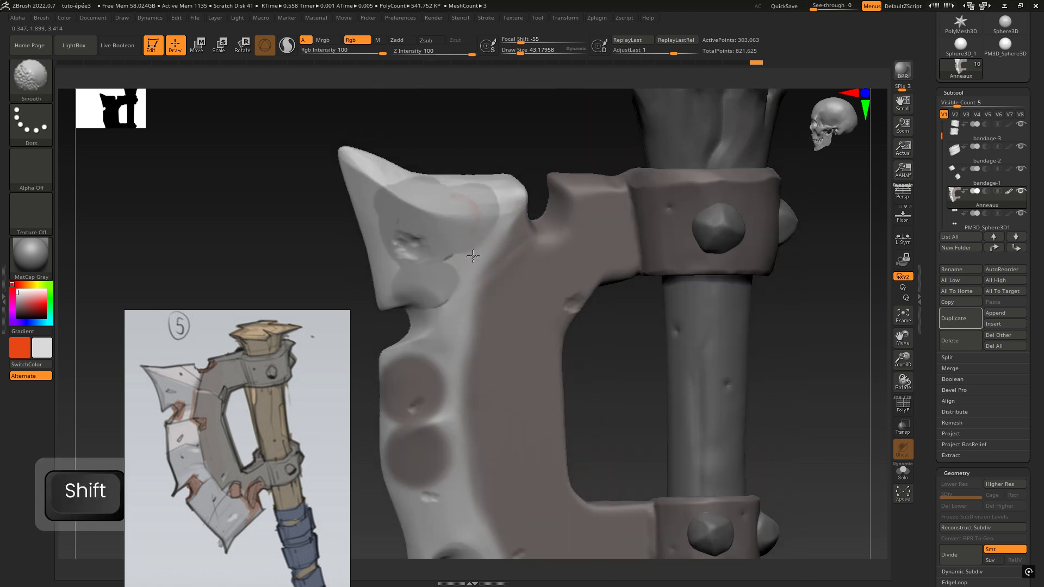
{"action": "left_click_drag", "start_coordinate": [451, 322], "coordinate": [472, 362], "text": "shift"}
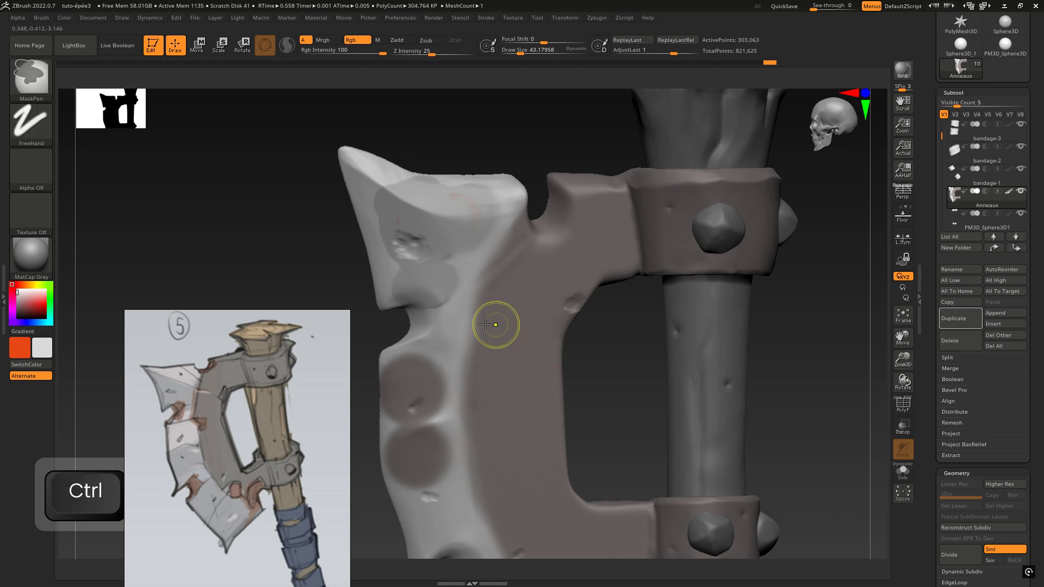
- Toggle X symmetry and turn the axe to inspect the paint on both faces of the blade
{"action": "mouse_move", "coordinate": [495, 325]}
{"action": "right_mouse_down", "text": "ctrl"}
{"action": "mouse_move", "coordinate": [513, 315]}
{"action": "mouse_move", "coordinate": [495, 257]}
{"action": "right_mouse_up", "text": "ctrl"}
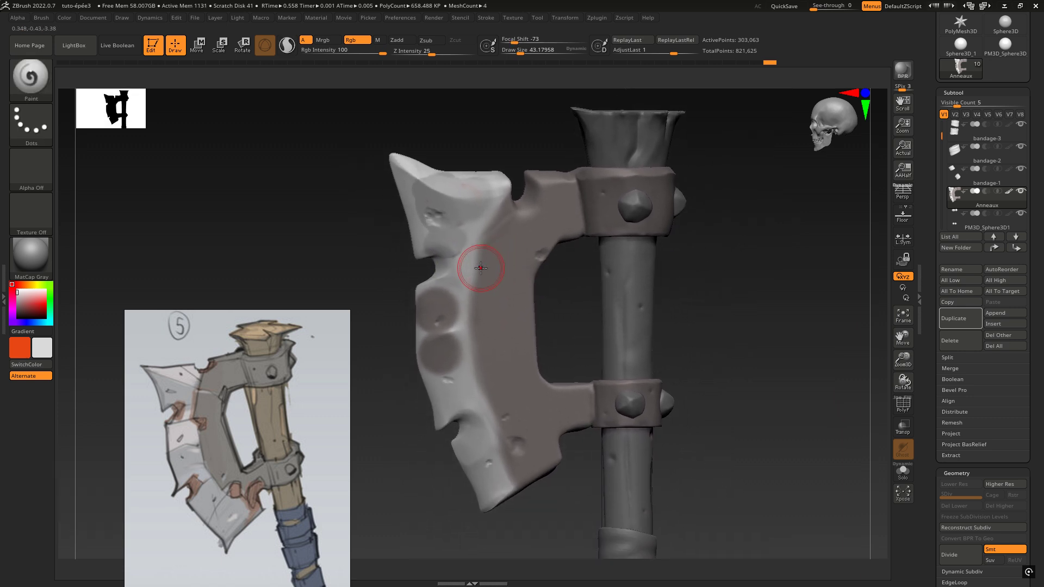
{"action": "right_click_drag", "start_coordinate": [460, 267], "coordinate": [571, 265], "text": "ctrl"}
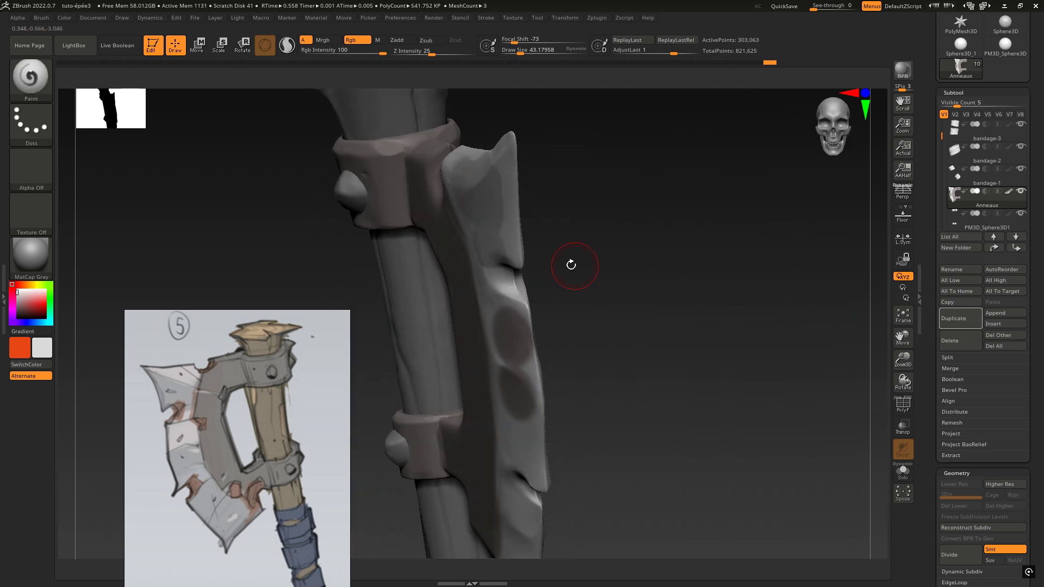
{"action": "key", "text": "x"}
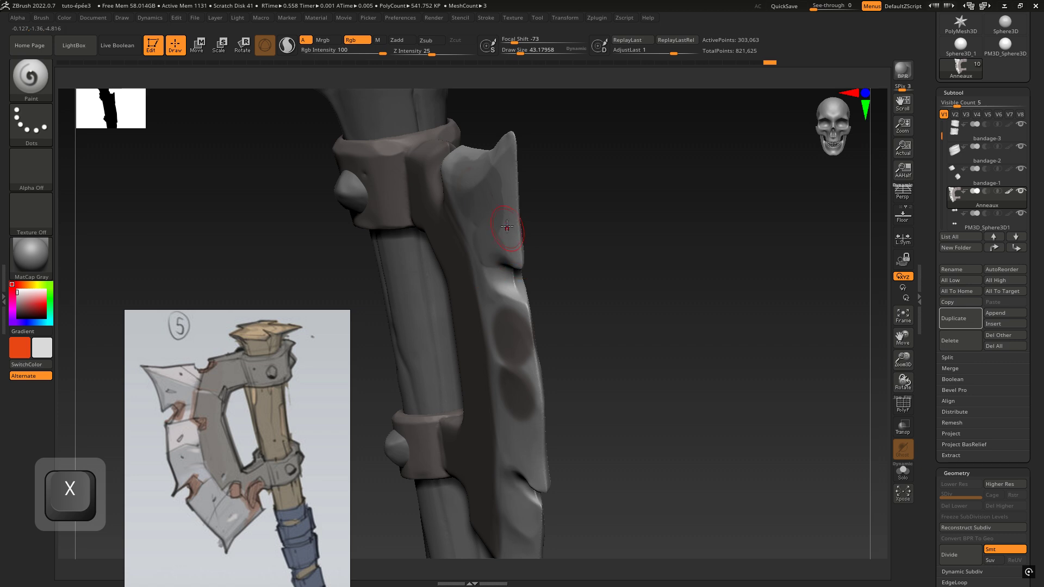
{"action": "right_click_drag", "start_coordinate": [524, 227], "coordinate": [422, 217]}
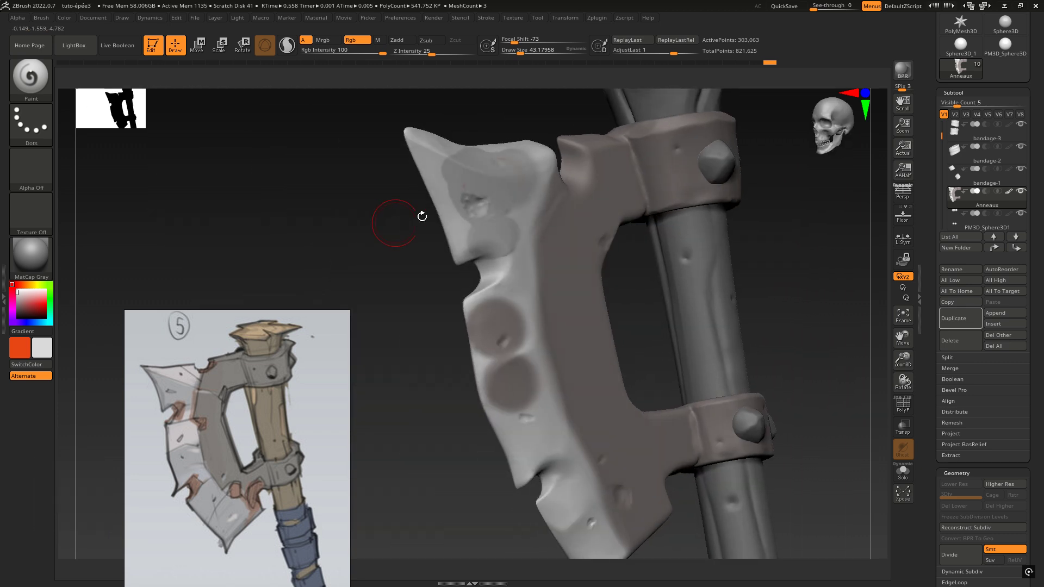
- Paint an orange-red dot just above the blade's upper notch with the secondary colour
{"action": "right_click_drag", "start_coordinate": [523, 200], "coordinate": [514, 202]}
{"action": "right_click_drag", "start_coordinate": [516, 247], "coordinate": [512, 257], "text": "shift"}
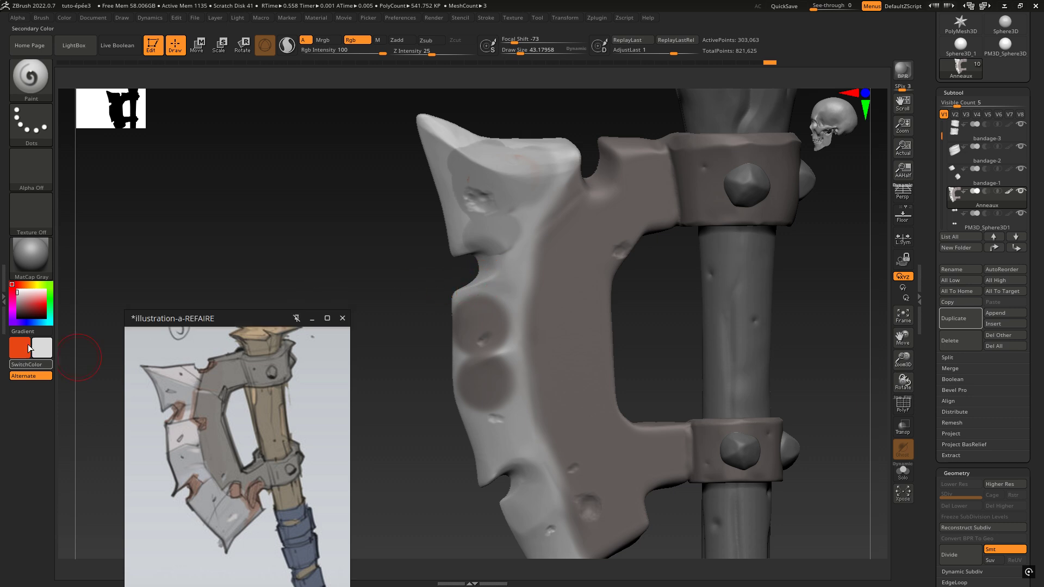
{"action": "left_click", "coordinate": [470, 231], "text": "alt"}
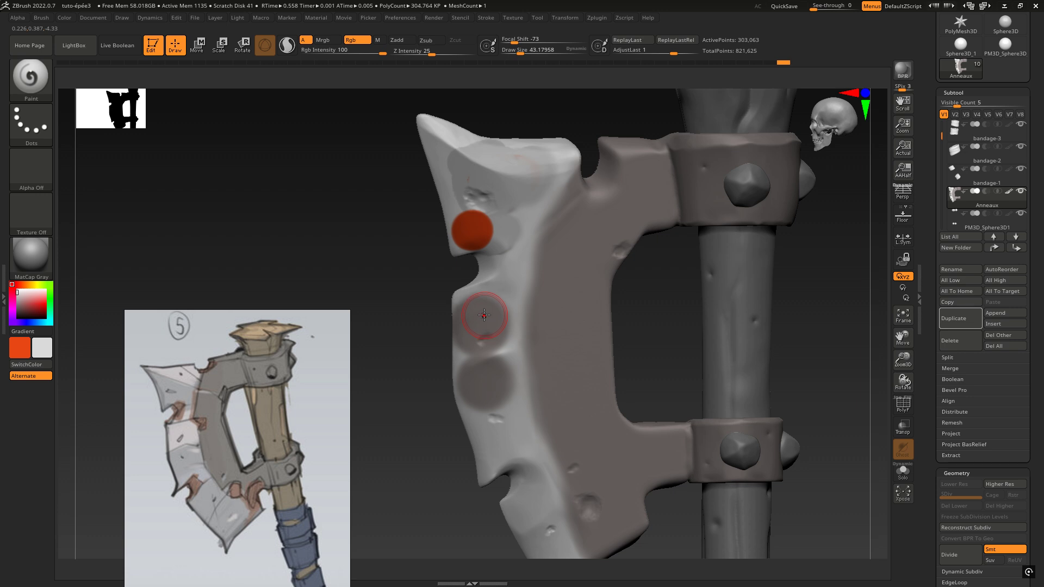
- Choose bright yellow as the main colour and swap it with the orange-red secondary colour
{"action": "key", "text": "space"}
{"action": "key", "text": "space"}
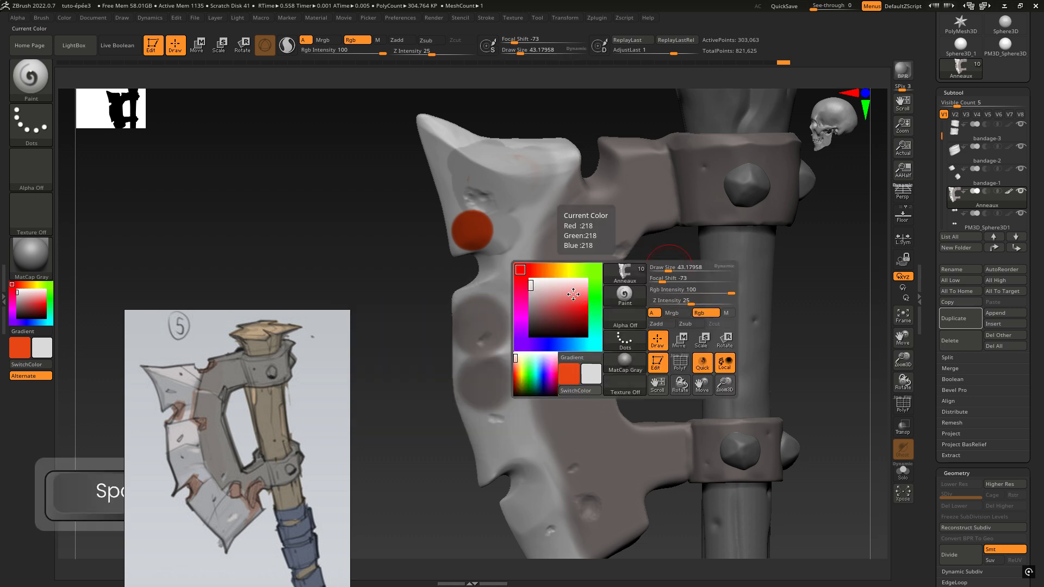
{"action": "left_click", "coordinate": [573, 269]}
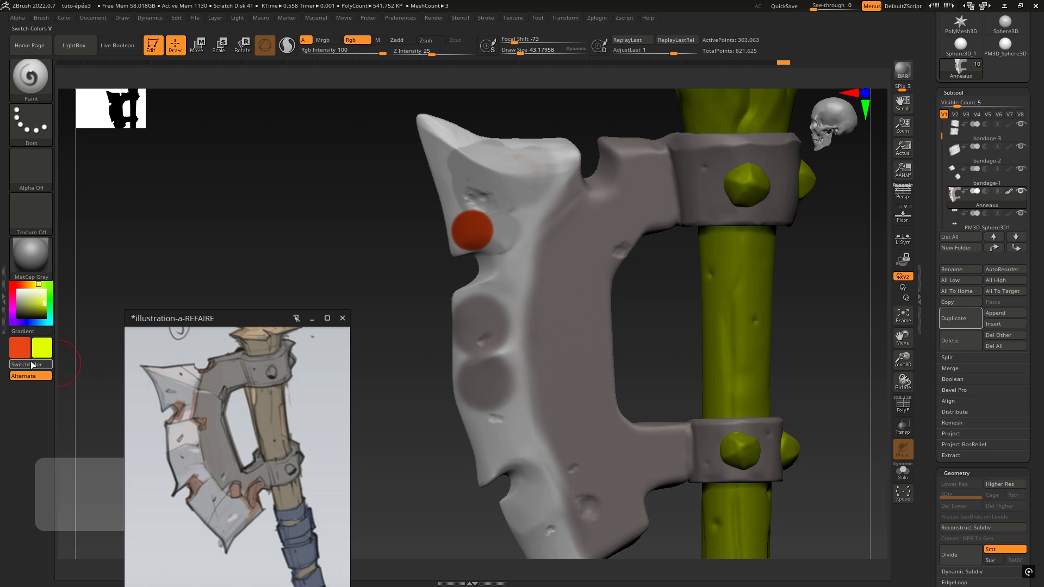
{"action": "left_click", "coordinate": [31, 364]}
- Choose bright green as the main colour and paint a dot and a short diagonal stroke on the middle of the blade
{"action": "key", "text": "space"}
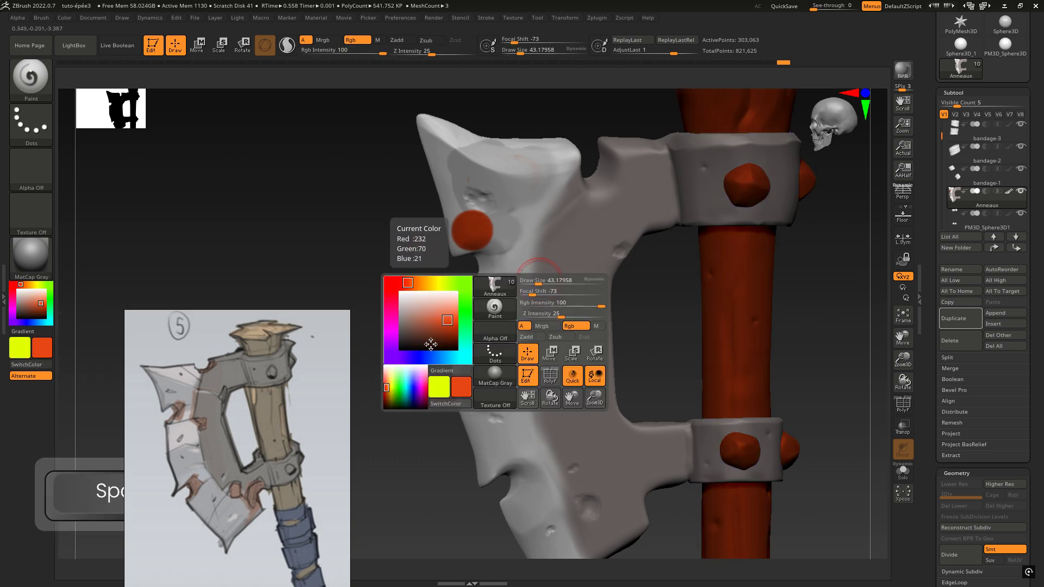
{"action": "left_click", "coordinate": [466, 322]}
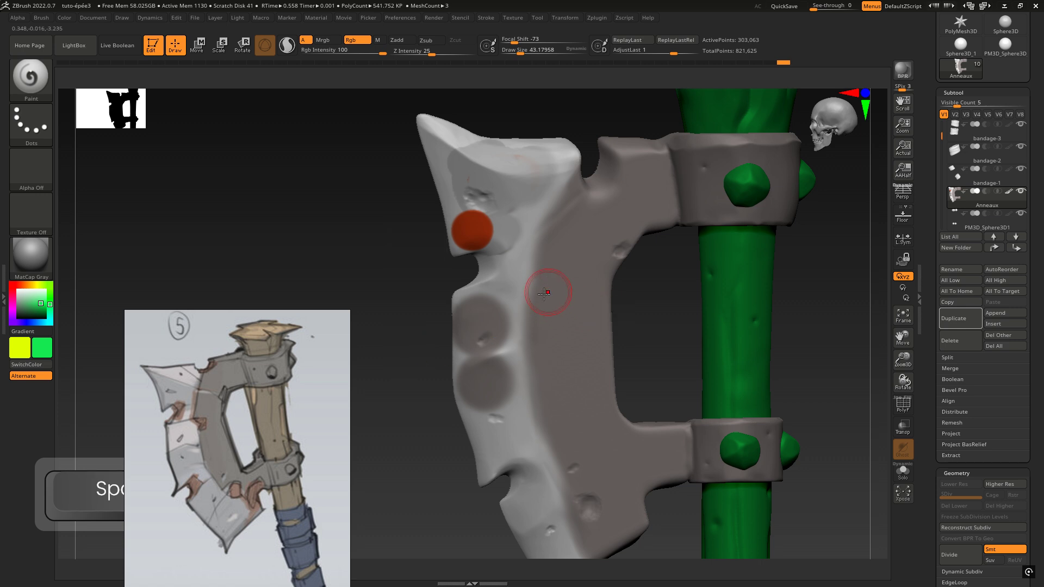
{"action": "left_click", "coordinate": [503, 334]}
{"action": "right_click_drag", "start_coordinate": [527, 306], "coordinate": [540, 281]}
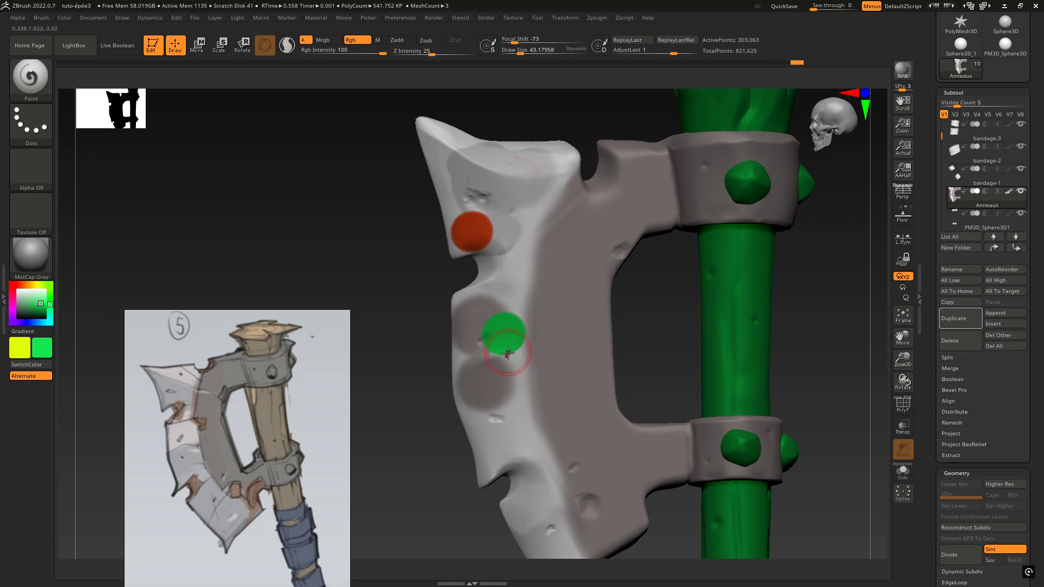
{"action": "left_click_drag", "start_coordinate": [508, 353], "coordinate": [525, 291]}
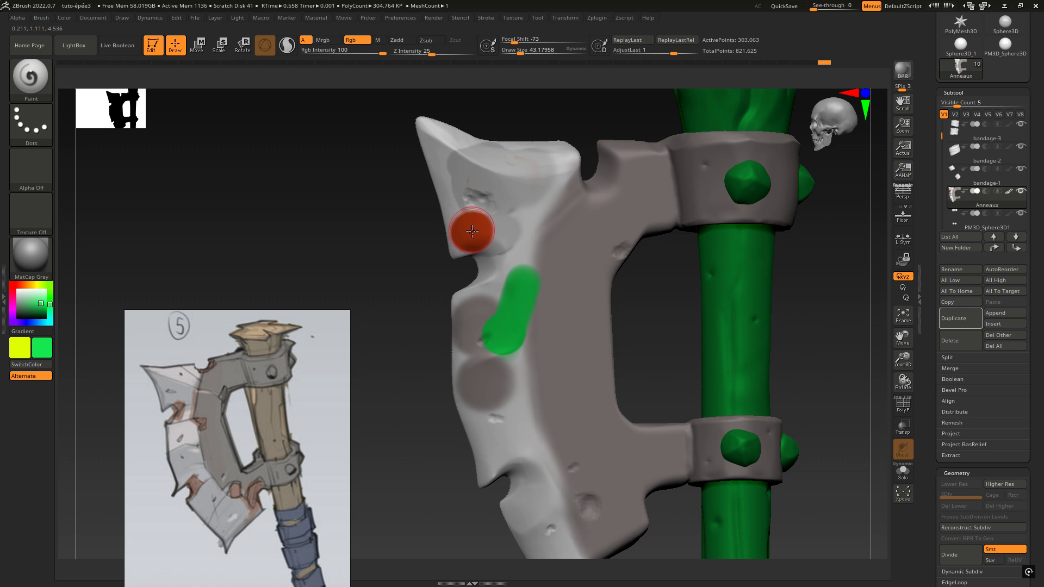
- Sample main colours directly from the orange-red dot, the green stroke and the light blade, ending with the greyish-brown of the inner band
{"action": "key", "text": "c"}
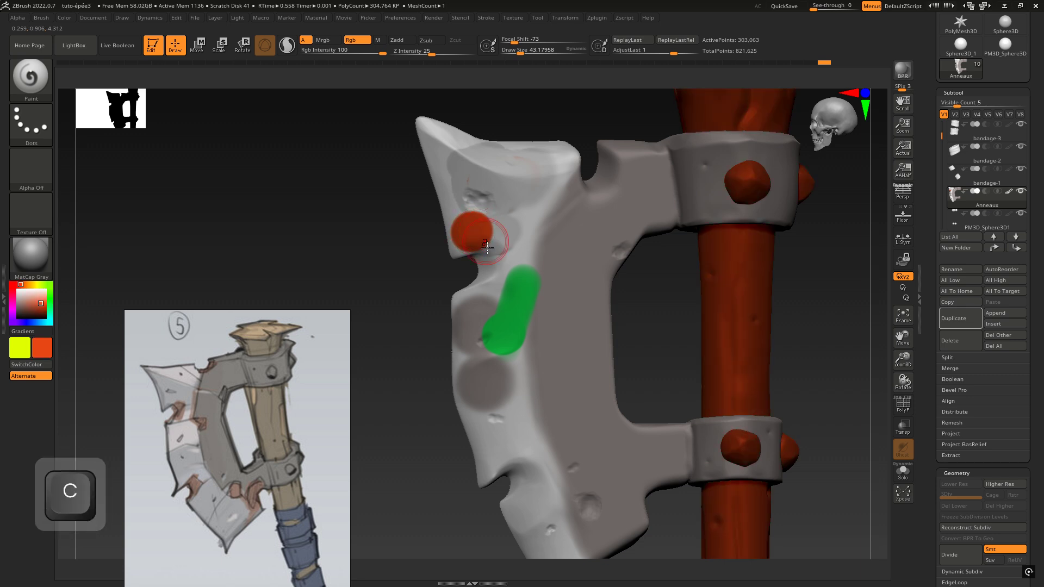
{"action": "key", "text": "c"}
{"action": "key", "text": "c"}
{"action": "key", "text": "c"}
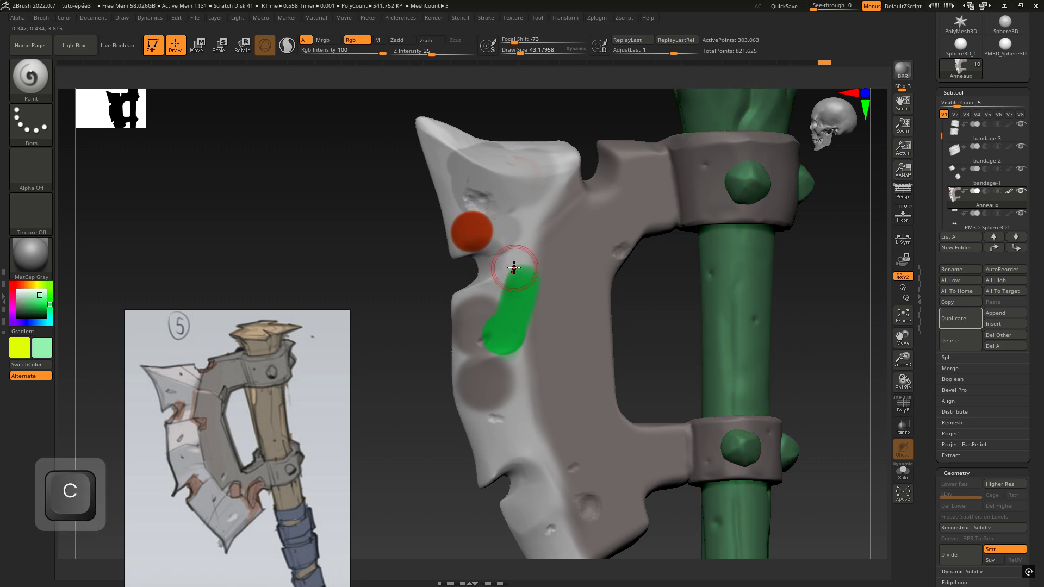
{"action": "key", "text": "c"}
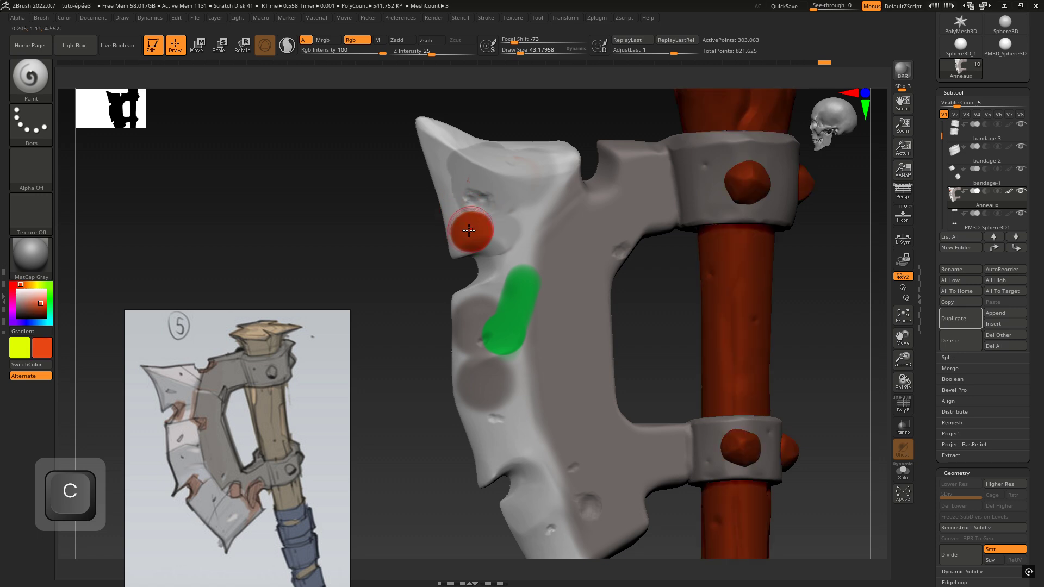
{"action": "key", "text": "c"}
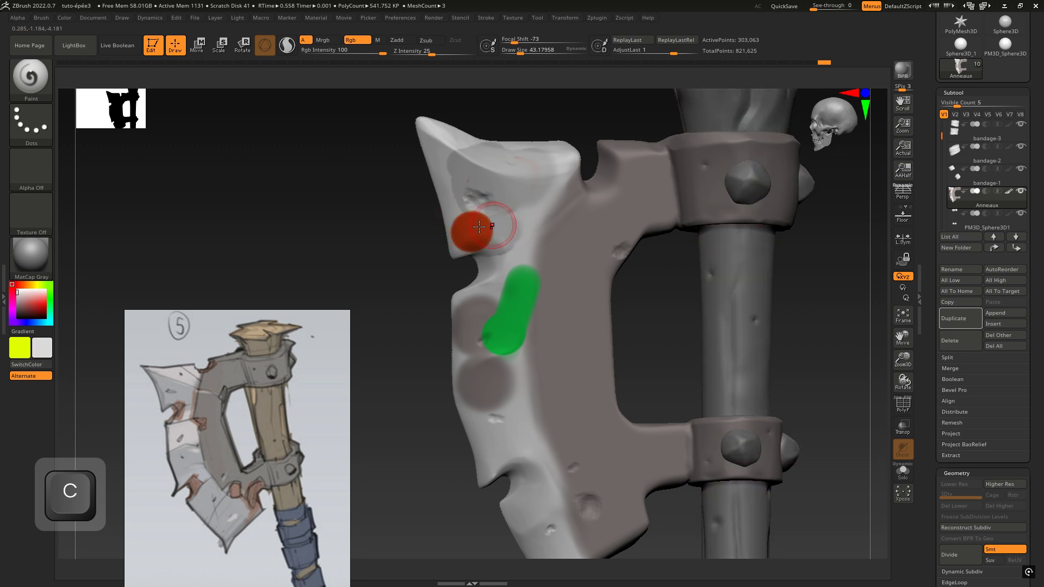
{"action": "key", "text": "c"}
{"action": "key", "text": "c"}
{"action": "key", "text": "c"}
{"action": "key", "text": "c"}
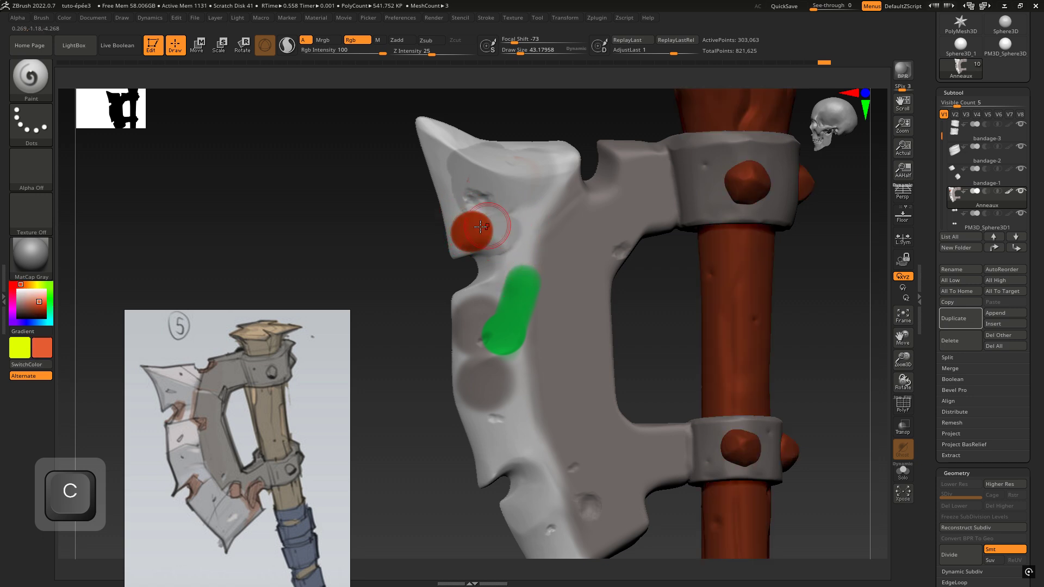
{"action": "key", "text": "c"}
{"action": "key", "text": "c"}
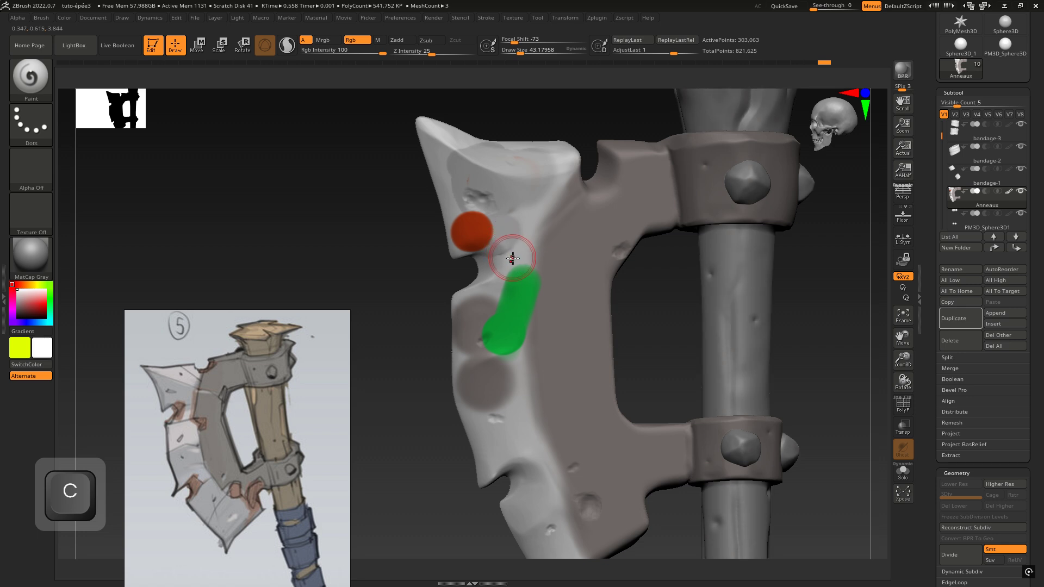
{"action": "key", "text": "c"}
{"action": "key", "text": "c"}
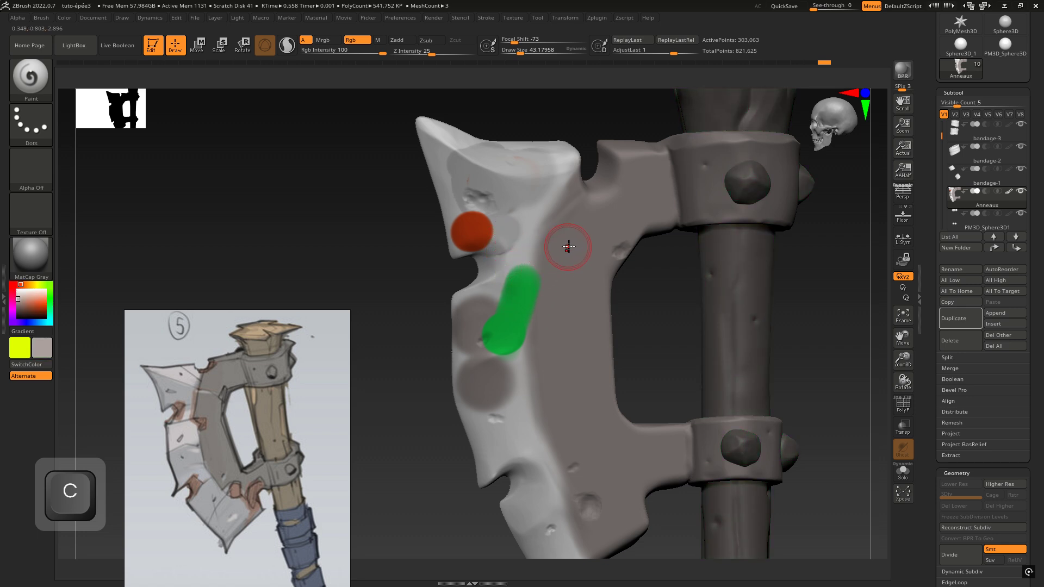
- Sample orange-red and green from the painted marks and paint a short stroke of each along the border between blade and inner band
{"action": "key", "text": "c"}
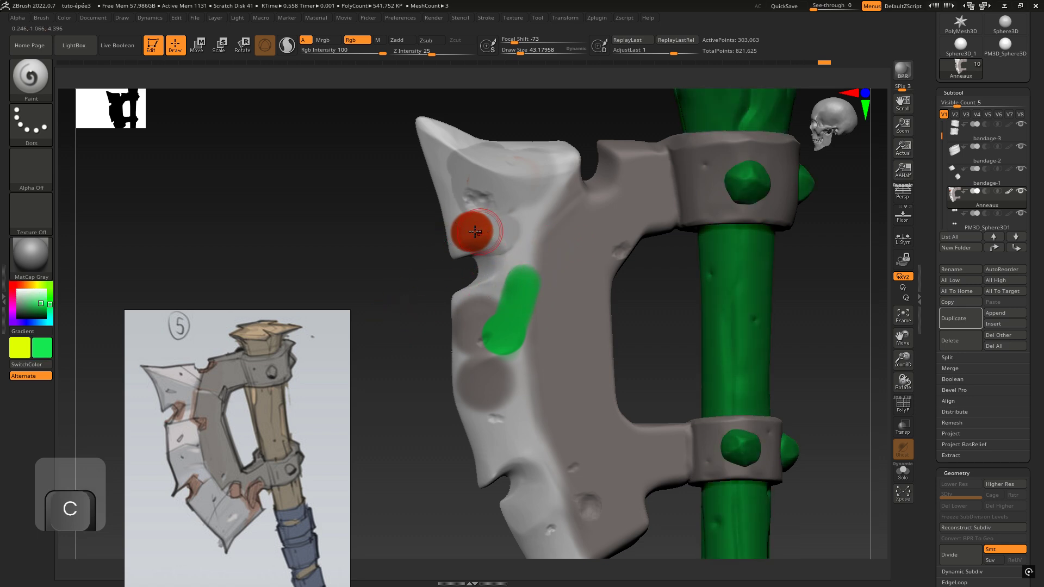
{"action": "key", "text": "c"}
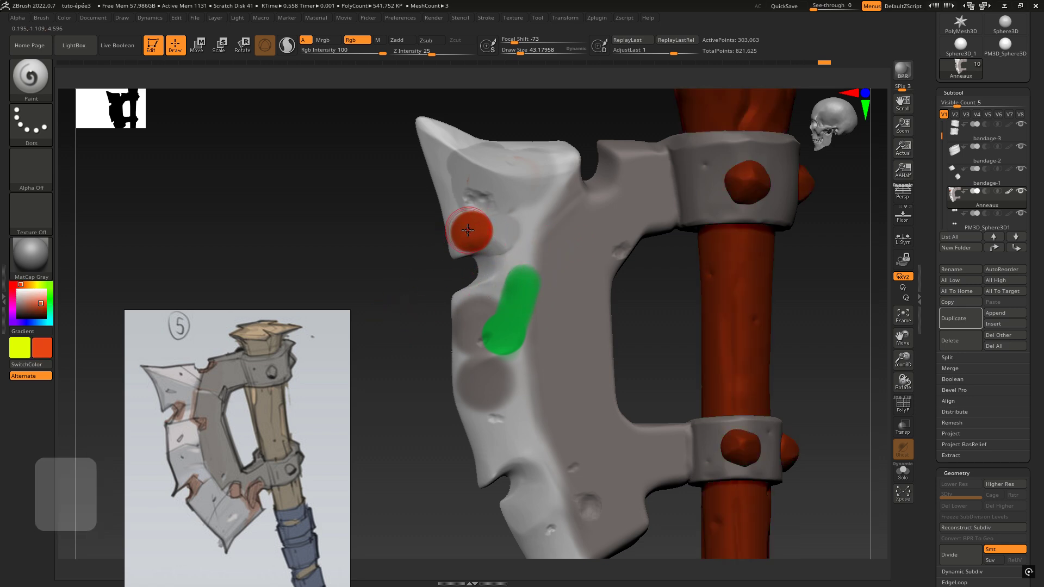
{"action": "left_click", "coordinate": [557, 208]}
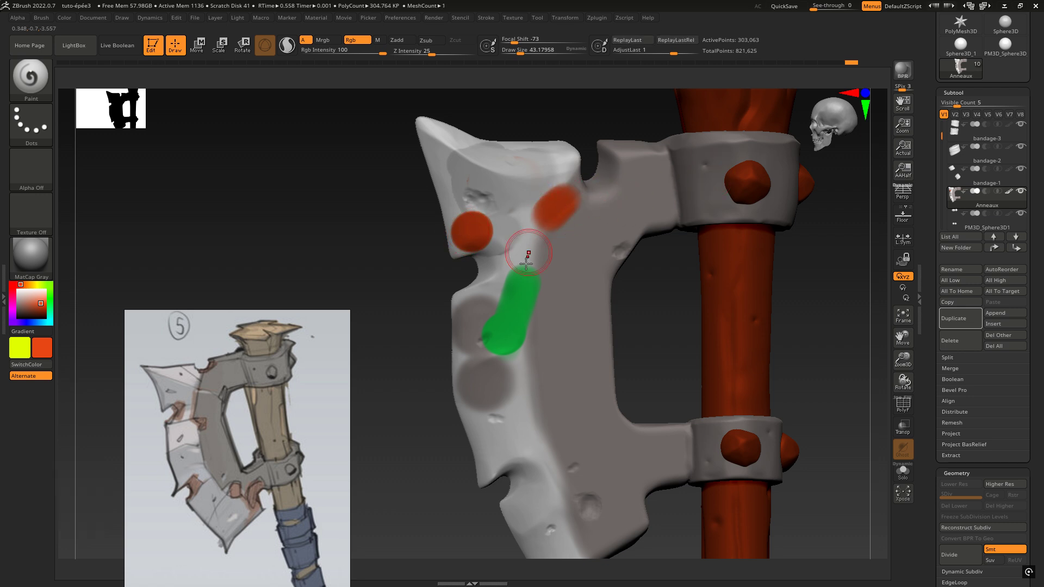
{"action": "key", "text": "c"}
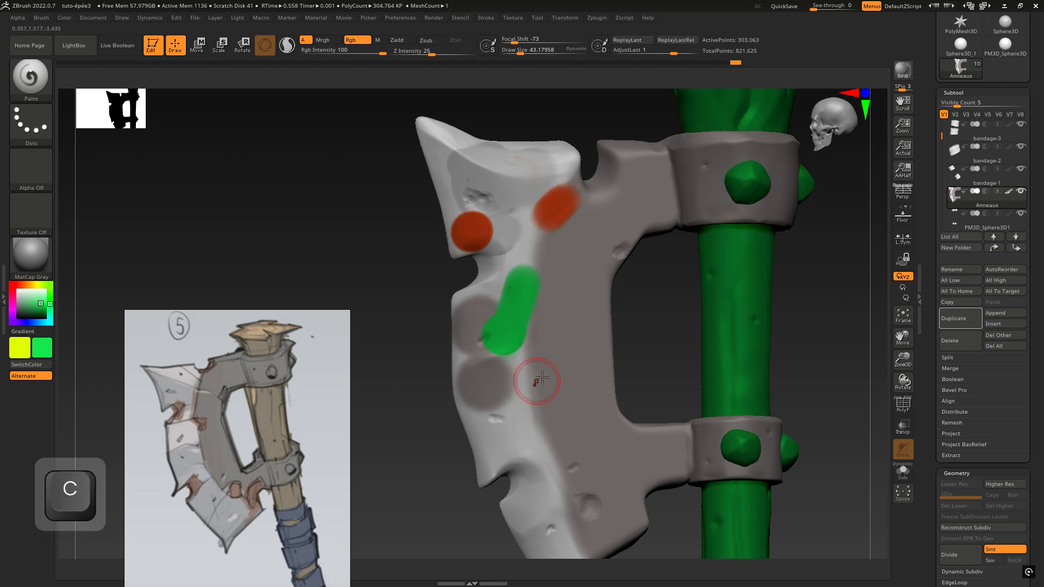
{"action": "left_click_drag", "start_coordinate": [553, 378], "coordinate": [552, 393]}
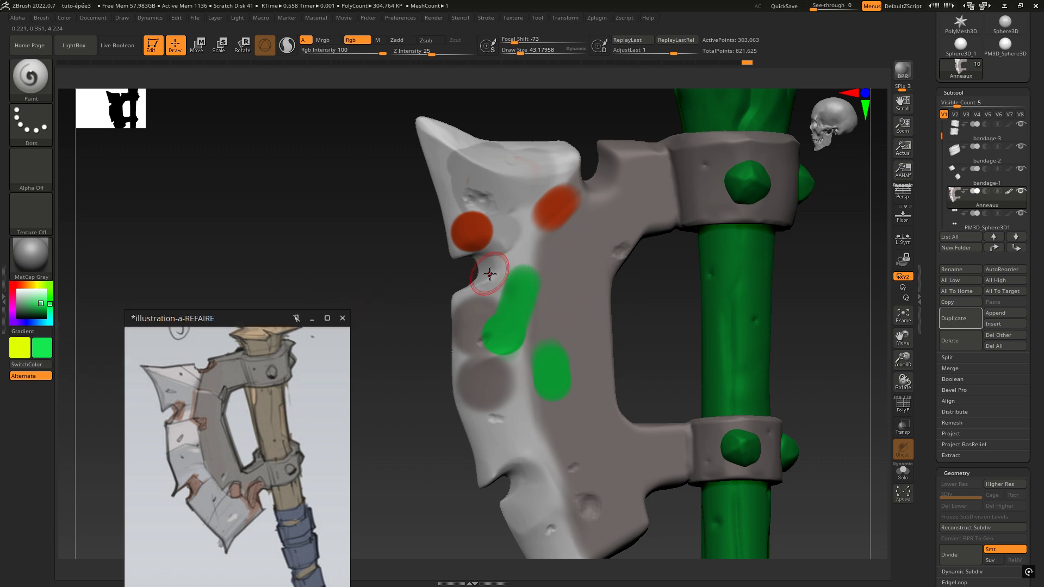
- Paint a diagonal yellow stroke with the secondary colour between the green strokes on the inner band
{"action": "left_click", "coordinate": [42, 348]}
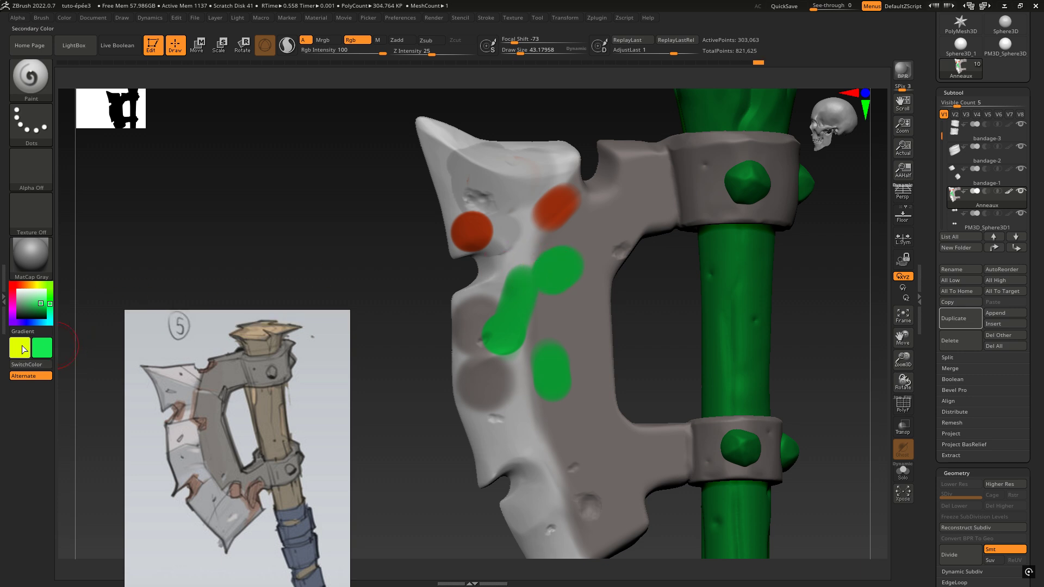
{"action": "left_click_drag", "start_coordinate": [566, 288], "coordinate": [532, 330], "text": "alt"}
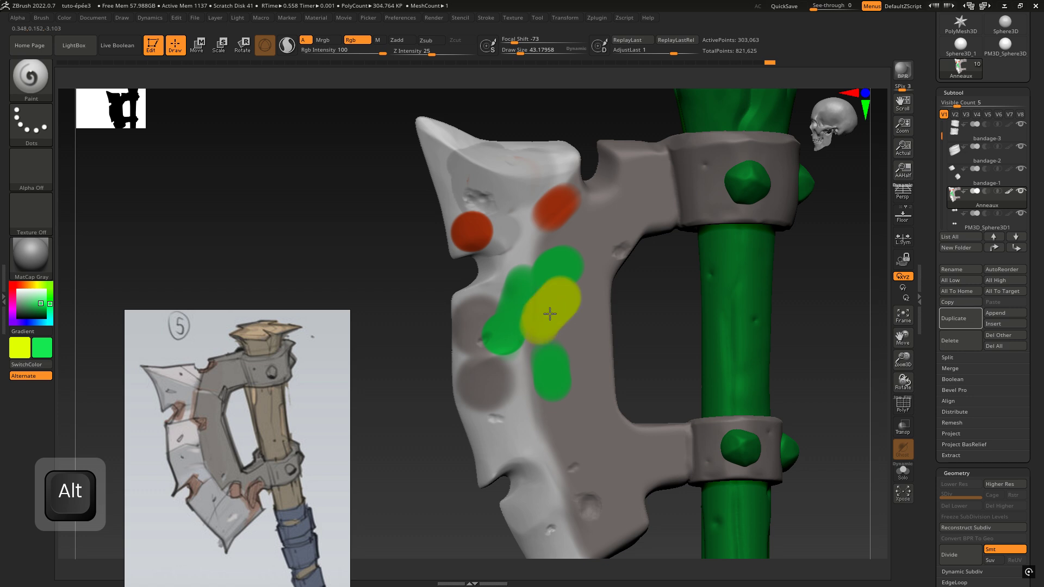
{"action": "left_click_drag", "start_coordinate": [544, 295], "coordinate": [546, 287], "text": "alt"}
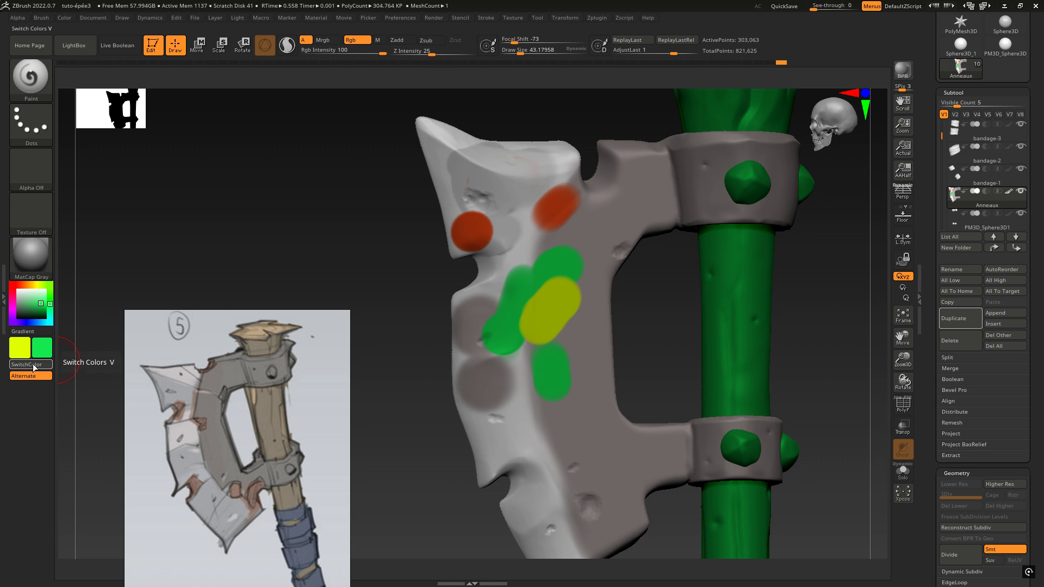
- Swap the main and secondary colours repeatedly, ending with yellow as main and green as secondary
{"action": "left_click", "coordinate": [34, 367]}
{"action": "key", "text": "v"}
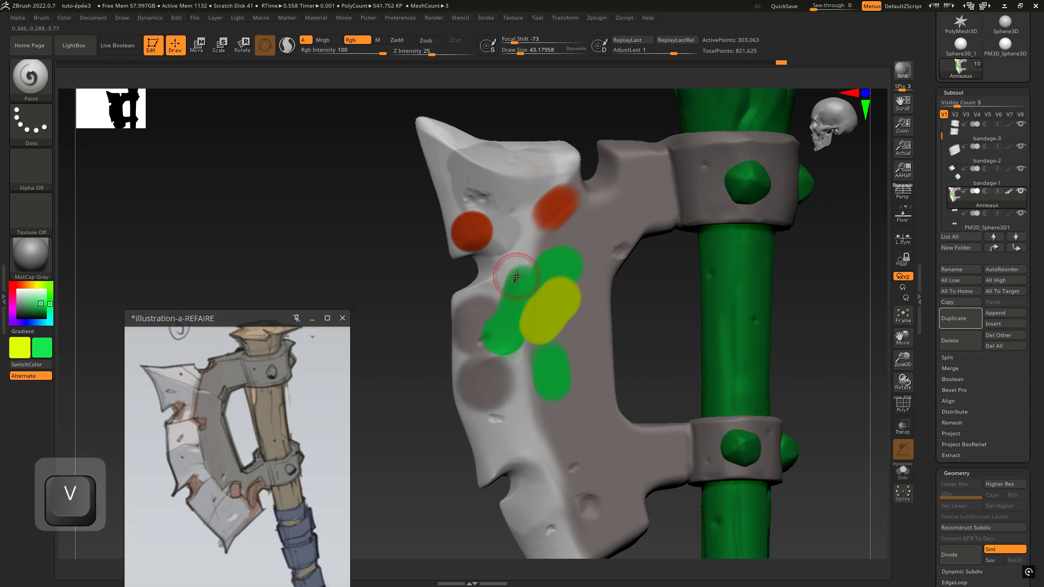
{"action": "key", "text": "v"}
{"action": "key", "text": "v"}
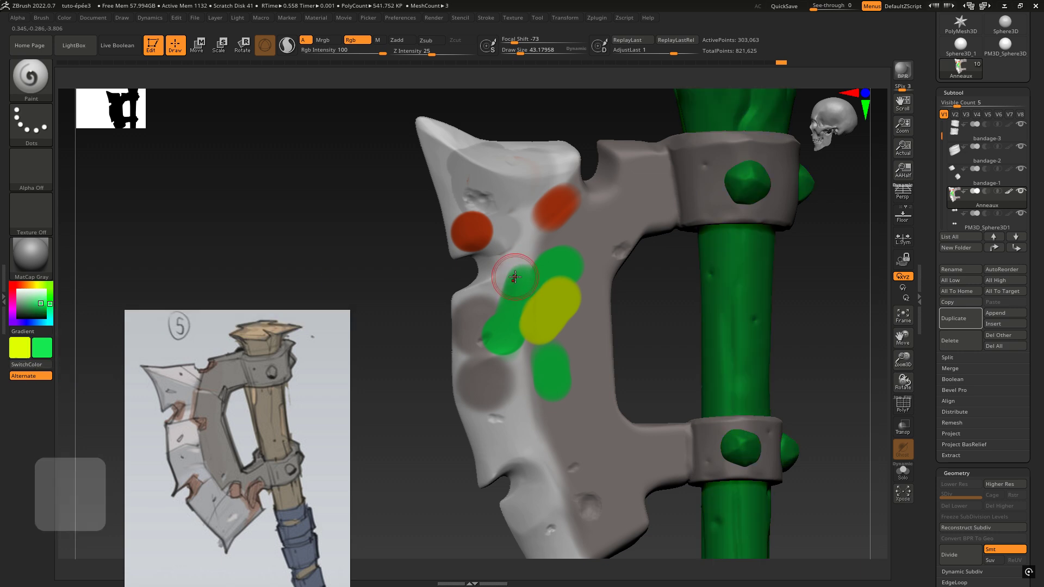
{"action": "key", "text": "v"}
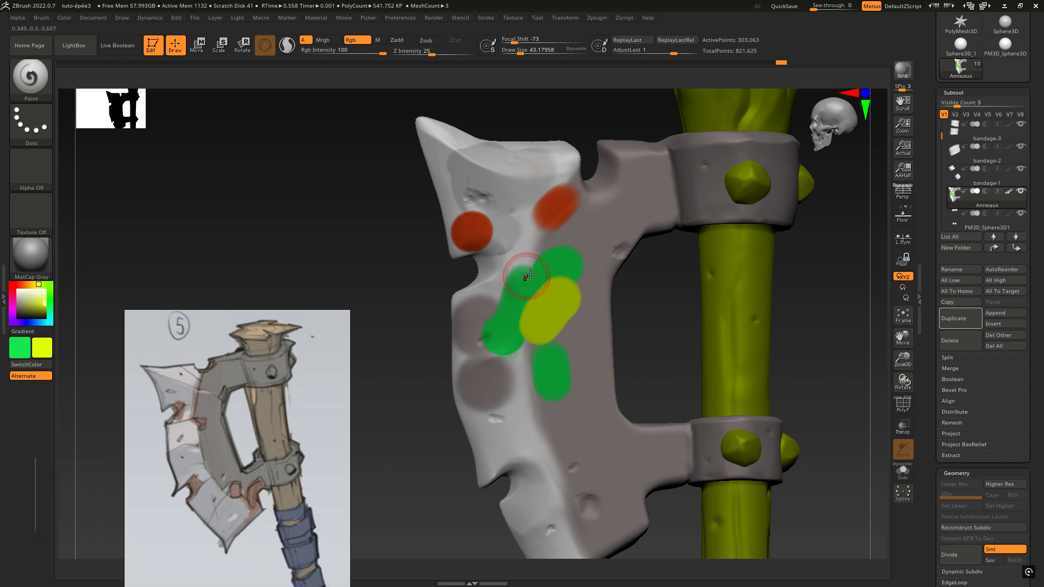
- Try several main colours in the pop-up colour picker, ending with a pale mauve
{"action": "key", "text": "space"}
{"action": "left_click", "coordinate": [440, 294]}
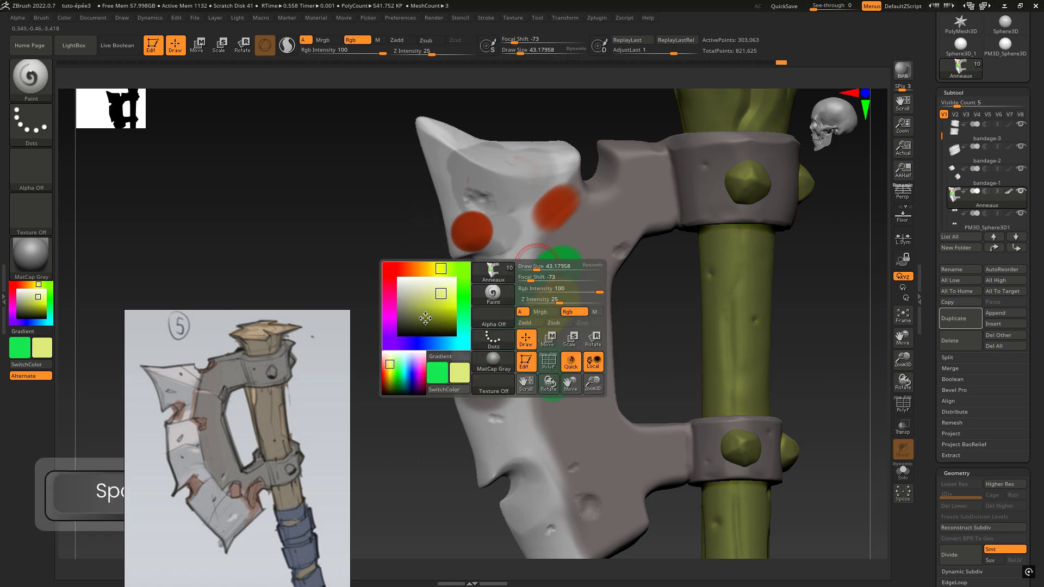
{"action": "left_click", "coordinate": [422, 317]}
{"action": "left_click", "coordinate": [393, 273]}
{"action": "left_click", "coordinate": [388, 311]}
{"action": "left_click", "coordinate": [409, 291]}
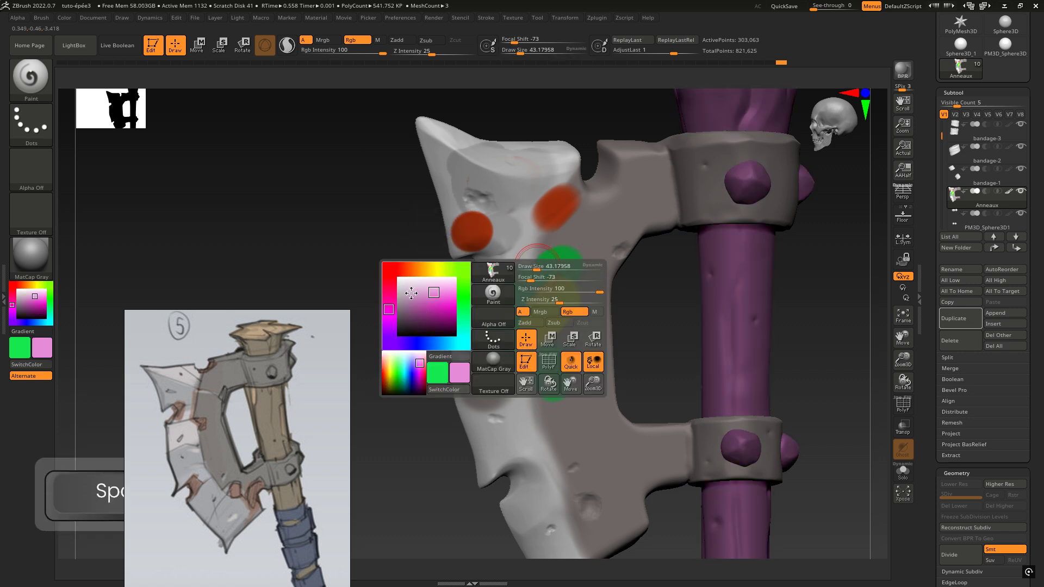
- Sample the greyish-brown of the inner band and paint over the coloured test strokes along the band's outer border
{"action": "mouse_move", "coordinate": [632, 268]}
{"action": "left_mouse_down"}
{"action": "mouse_move", "coordinate": [625, 273]}
{"action": "mouse_move", "coordinate": [638, 266]}
{"action": "mouse_move", "coordinate": [626, 244]}
{"action": "mouse_move", "coordinate": [634, 249]}
{"action": "left_mouse_up"}
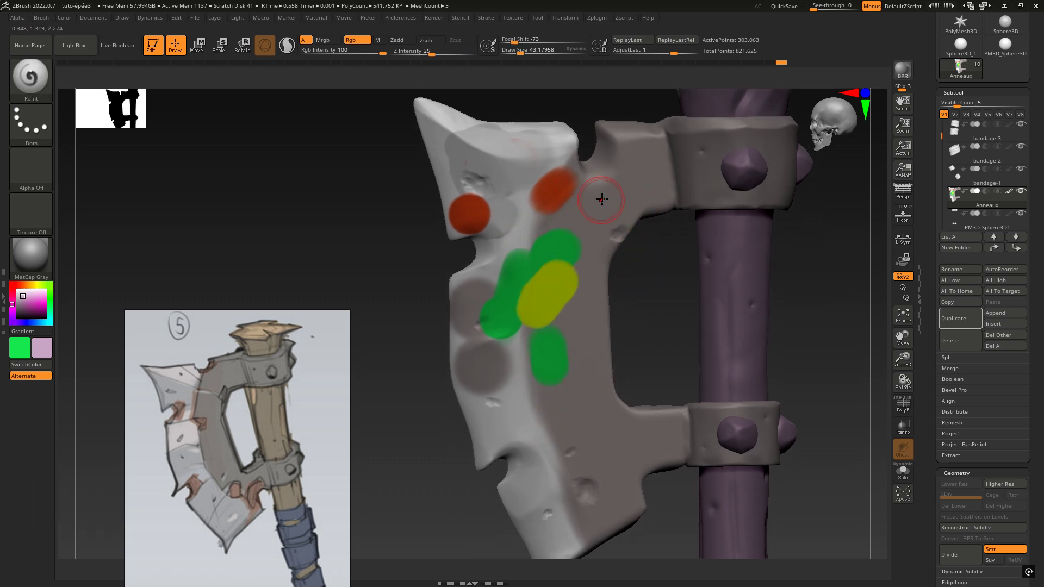
{"action": "key", "text": "c"}
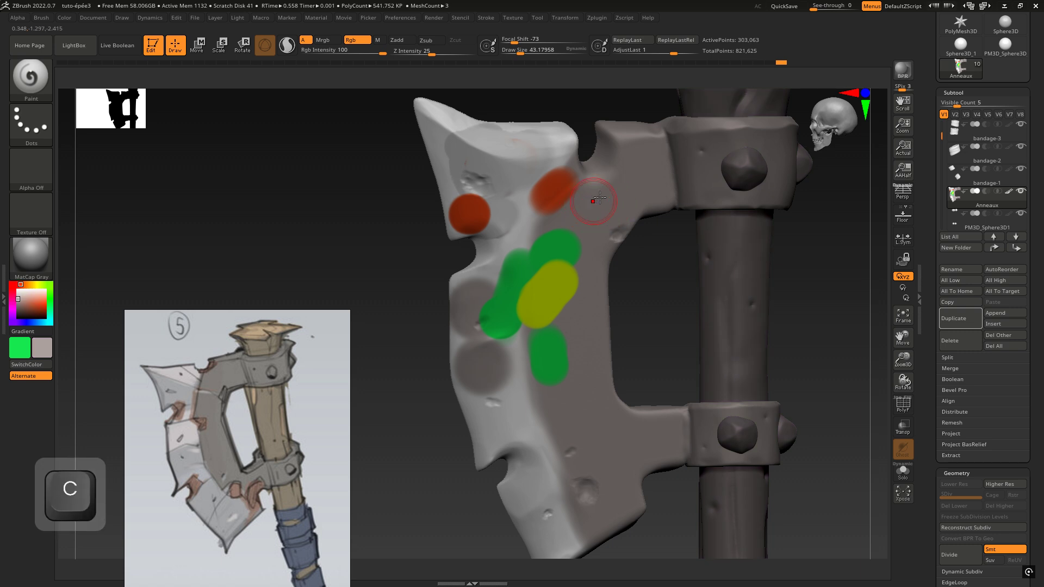
{"action": "mouse_move", "coordinate": [589, 194]}
{"action": "left_mouse_down"}
{"action": "mouse_move", "coordinate": [576, 190]}
{"action": "mouse_move", "coordinate": [593, 193]}
{"action": "left_mouse_up"}
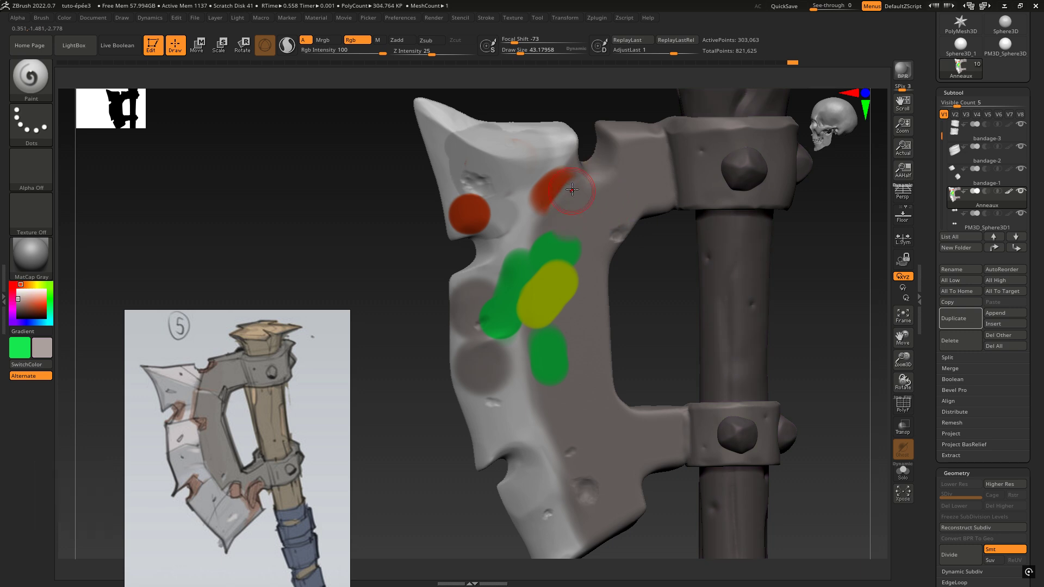
{"action": "mouse_move", "coordinate": [544, 248]}
{"action": "left_mouse_down"}
{"action": "mouse_move", "coordinate": [538, 333]}
{"action": "mouse_move", "coordinate": [566, 289]}
{"action": "left_mouse_up"}
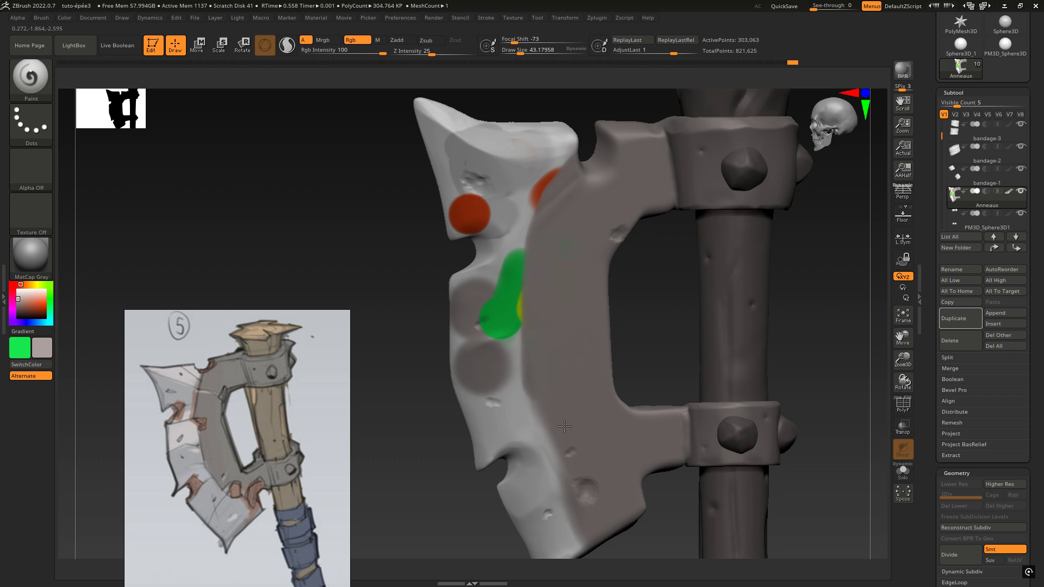
{"action": "left_click_drag", "start_coordinate": [542, 395], "coordinate": [582, 488]}
- Sample white from the lower blade and paint over the grey dots and green stroke on the middle of the blade
{"action": "left_click_drag", "start_coordinate": [614, 539], "coordinate": [536, 467], "text": "alt"}
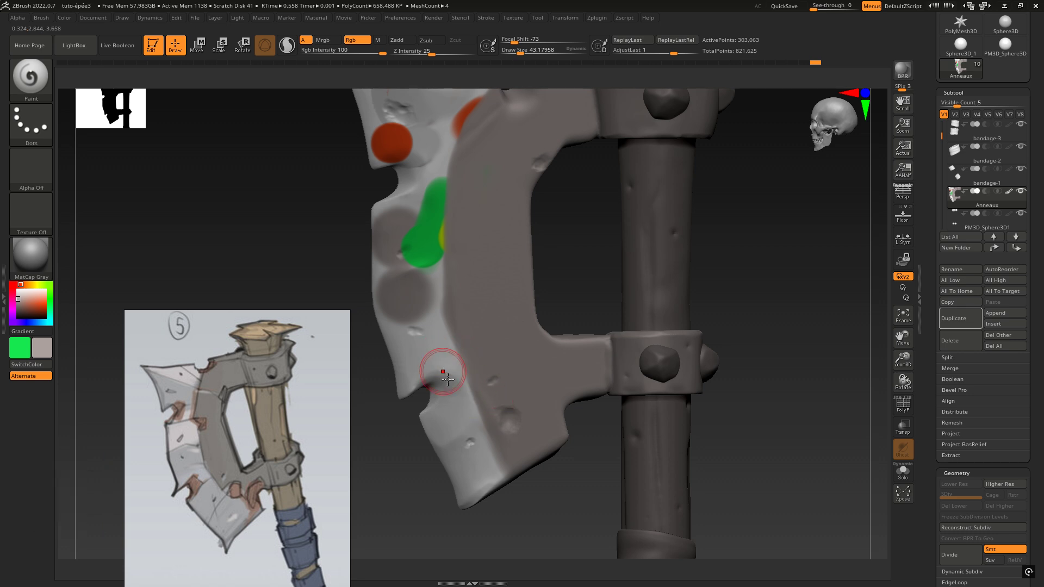
{"action": "left_click_drag", "start_coordinate": [359, 326], "coordinate": [391, 375], "text": "alt"}
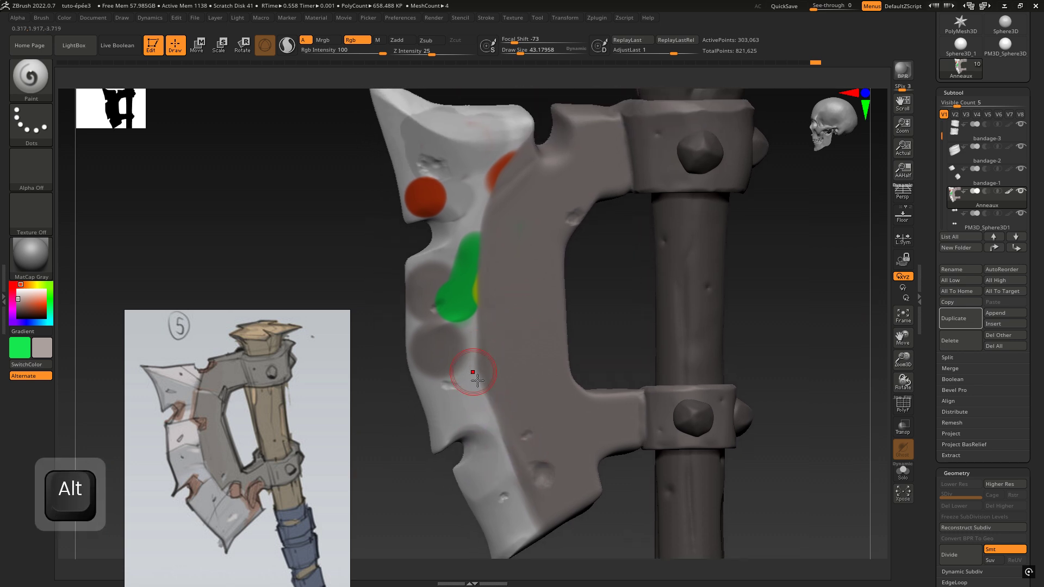
{"action": "key", "text": "c"}
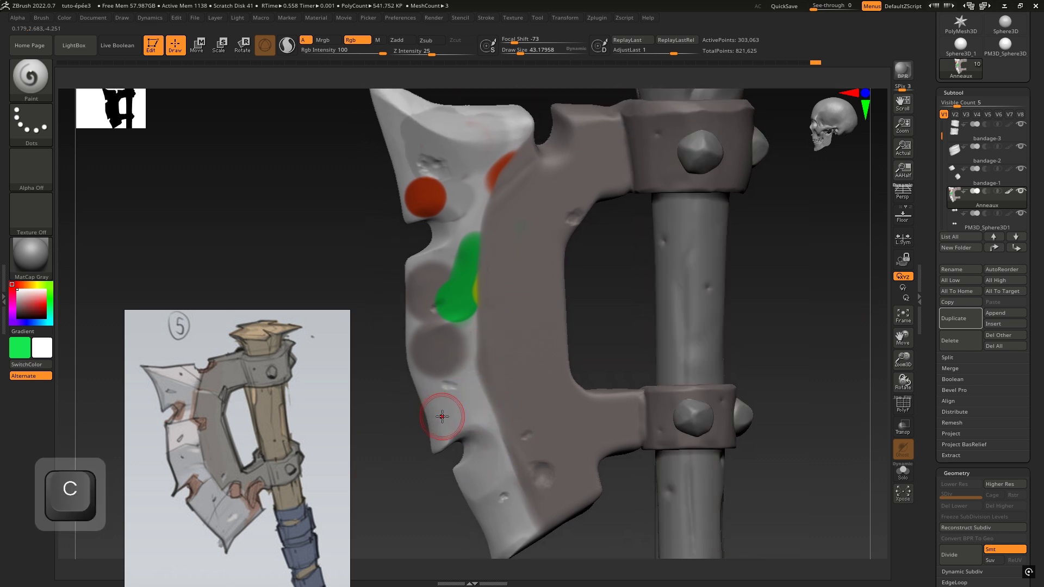
{"action": "left_click_drag", "start_coordinate": [435, 341], "coordinate": [437, 318]}
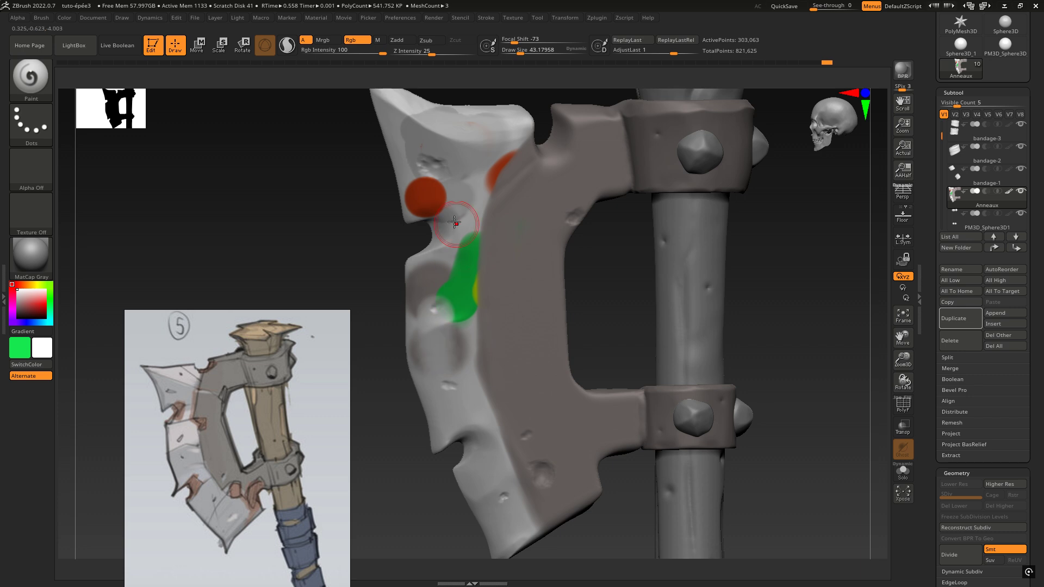
{"action": "mouse_move", "coordinate": [473, 200]}
{"action": "left_mouse_down"}
{"action": "mouse_move", "coordinate": [453, 386]}
{"action": "mouse_move", "coordinate": [427, 326]}
{"action": "mouse_move", "coordinate": [435, 276]}
{"action": "left_mouse_up"}
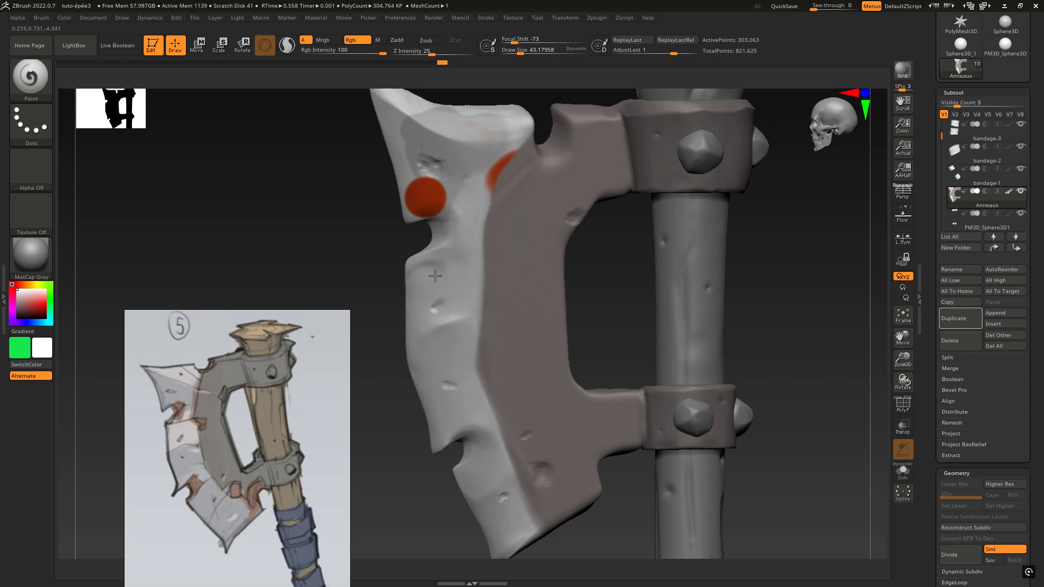
- Cover the orange-red marks and grey patches on the upper blade with white
{"action": "left_click_drag", "start_coordinate": [438, 225], "coordinate": [444, 192]}
{"action": "mouse_move", "coordinate": [496, 142]}
{"action": "right_mouse_down", "text": "alt"}
{"action": "mouse_move", "coordinate": [490, 214]}
{"action": "mouse_move", "coordinate": [528, 199]}
{"action": "right_mouse_up", "text": "alt"}
{"action": "left_click_drag", "start_coordinate": [503, 206], "coordinate": [473, 228], "text": "shift"}
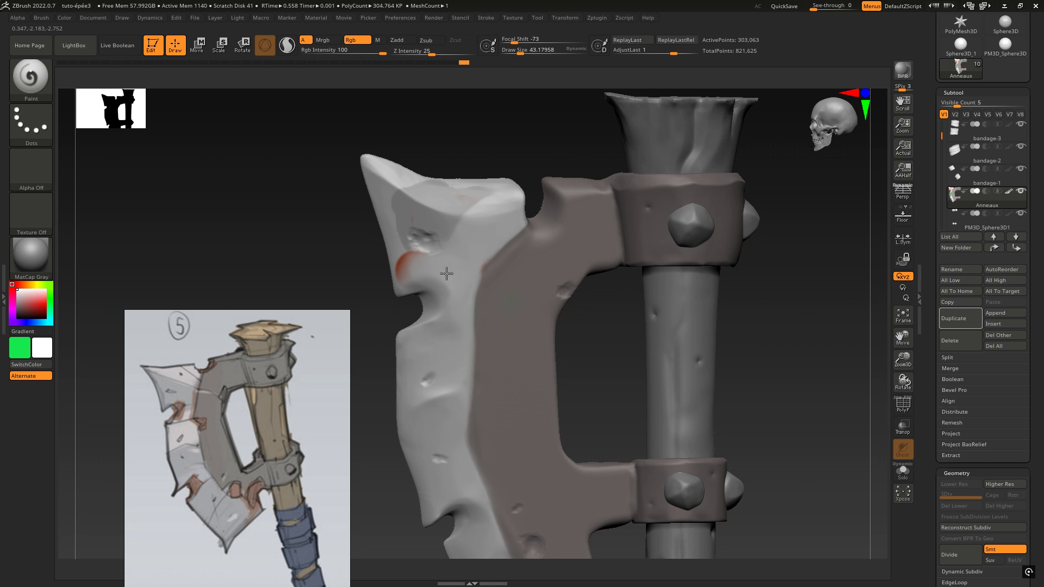
{"action": "mouse_move", "coordinate": [458, 265]}
{"action": "left_mouse_down", "text": "shift"}
{"action": "mouse_move", "coordinate": [484, 181]}
{"action": "mouse_move", "coordinate": [393, 206]}
{"action": "left_mouse_up", "text": "shift"}
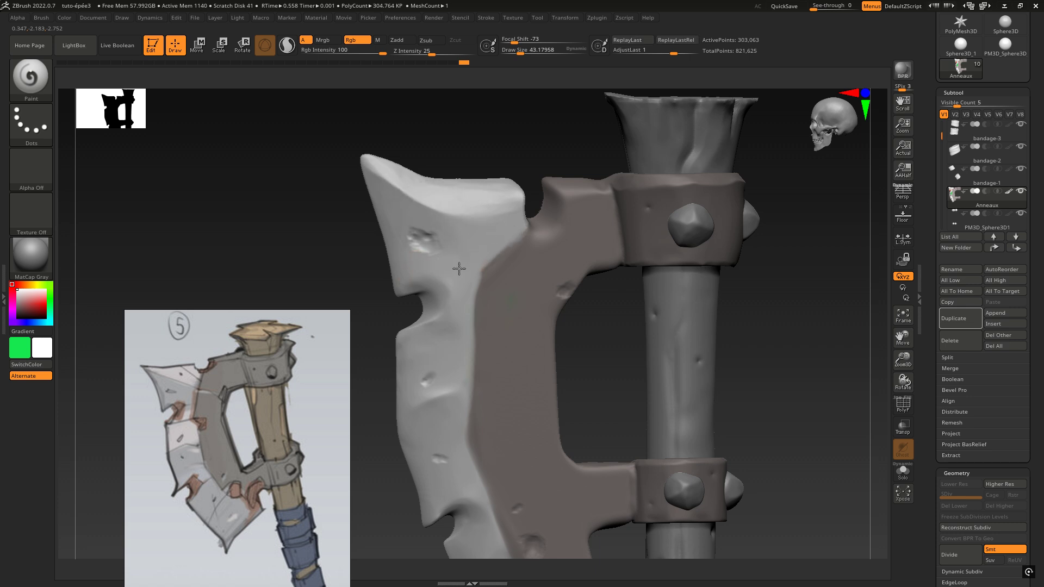
{"action": "left_click_drag", "start_coordinate": [459, 269], "coordinate": [489, 236]}
- Reduce the draw size to about 21.67 and refine the white edge along the upper inner band
{"action": "right_click_drag", "start_coordinate": [442, 277], "coordinate": [478, 200], "text": "alt"}
{"action": "mouse_move", "coordinate": [487, 210]}
{"action": "left_mouse_down"}
{"action": "mouse_move", "coordinate": [490, 272]}
{"action": "mouse_move", "coordinate": [485, 261]}
{"action": "left_mouse_up"}
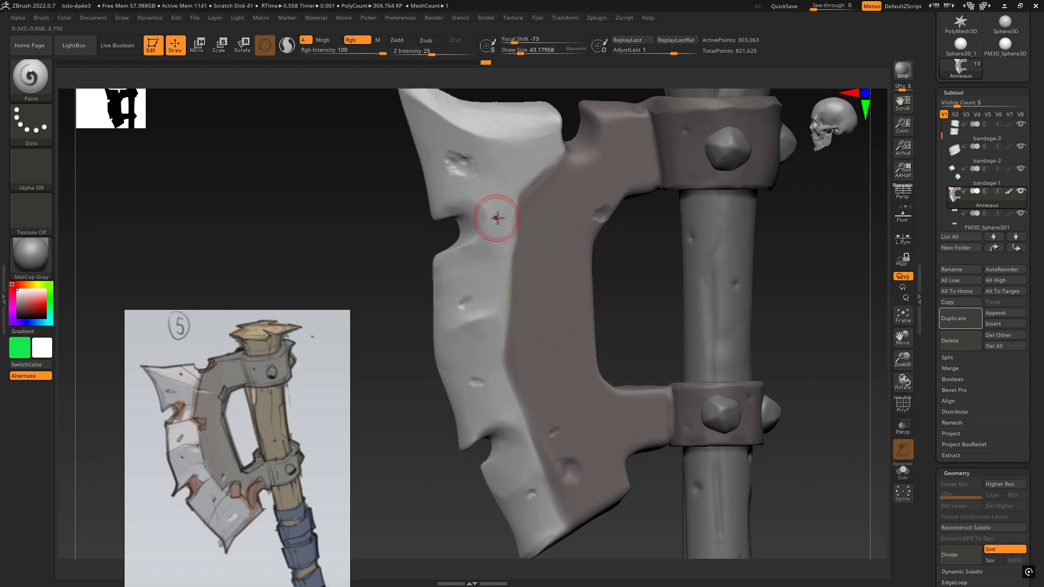
{"action": "key", "text": "space"}
{"action": "left_click_drag", "start_coordinate": [530, 220], "coordinate": [518, 220]}
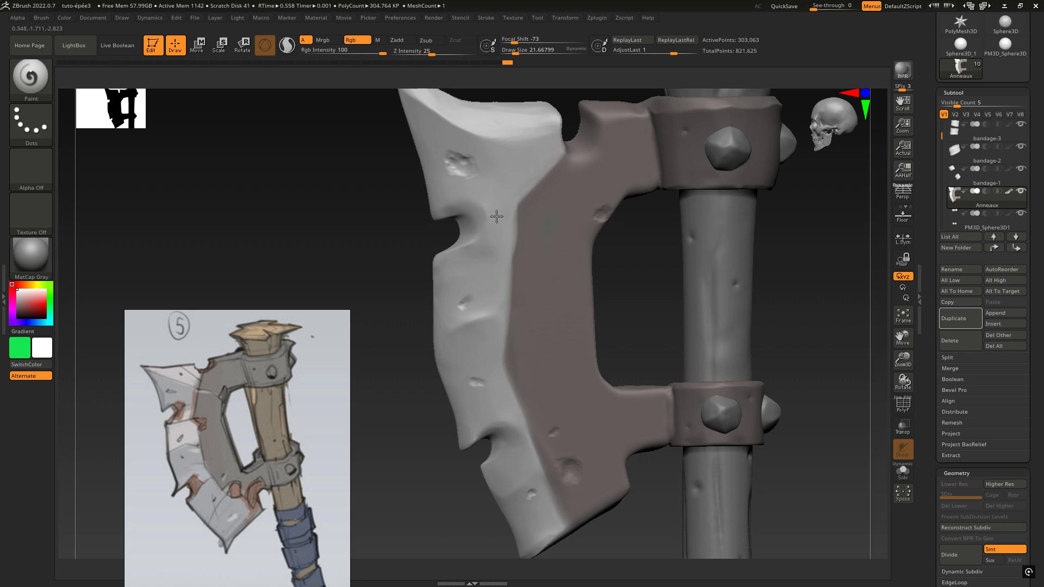
{"action": "left_click_drag", "start_coordinate": [560, 152], "coordinate": [495, 221]}
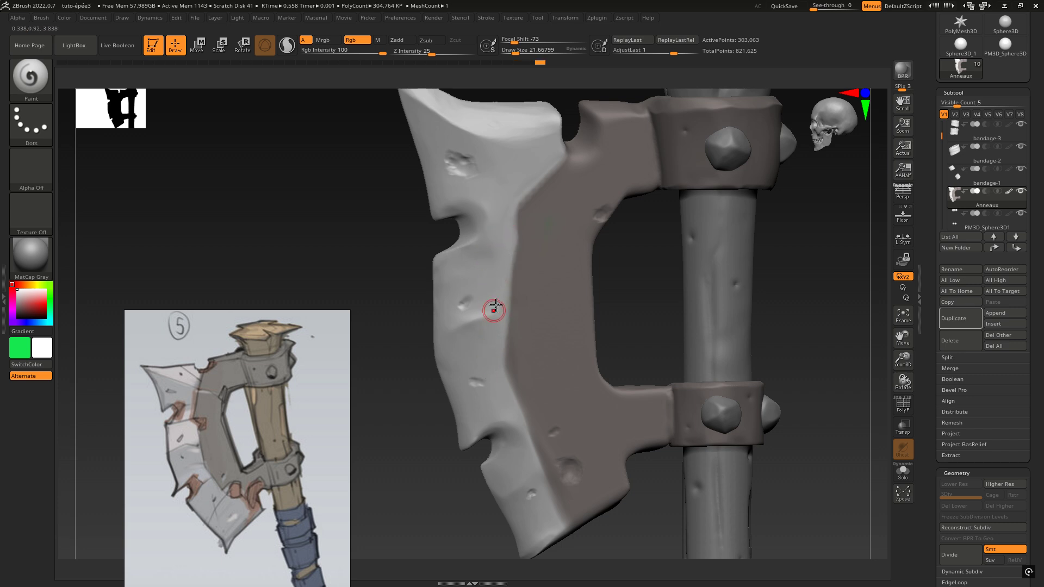
- Enlarge the draw size to about 49 and extend the white at the blade's lower tip into the inner band
{"action": "right_click_drag", "start_coordinate": [524, 446], "coordinate": [529, 337], "text": "alt"}
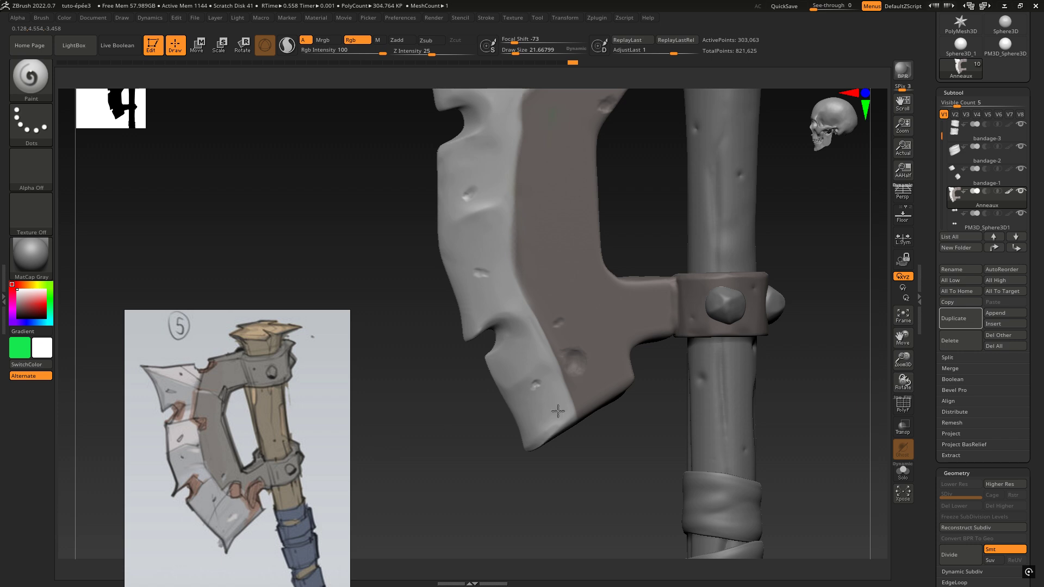
{"action": "right_click_drag", "start_coordinate": [558, 411], "coordinate": [560, 340], "text": "alt"}
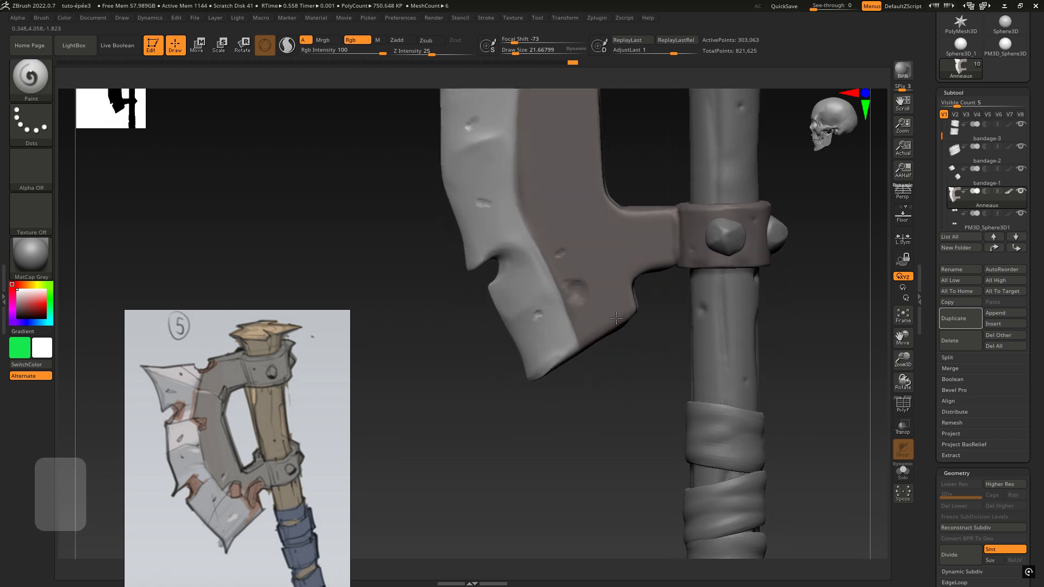
{"action": "right_click_drag", "start_coordinate": [620, 313], "coordinate": [626, 315]}
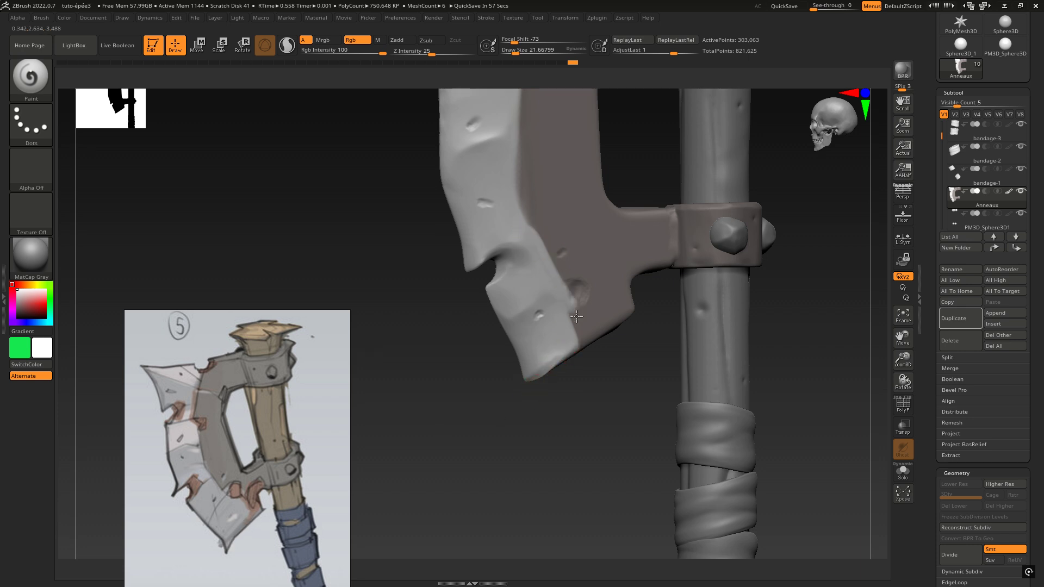
{"action": "left_click_drag", "start_coordinate": [577, 316], "coordinate": [615, 364]}
{"action": "key", "text": "space"}
{"action": "left_click_drag", "start_coordinate": [514, 239], "coordinate": [578, 336]}
{"action": "left_click_drag", "start_coordinate": [501, 222], "coordinate": [543, 286]}
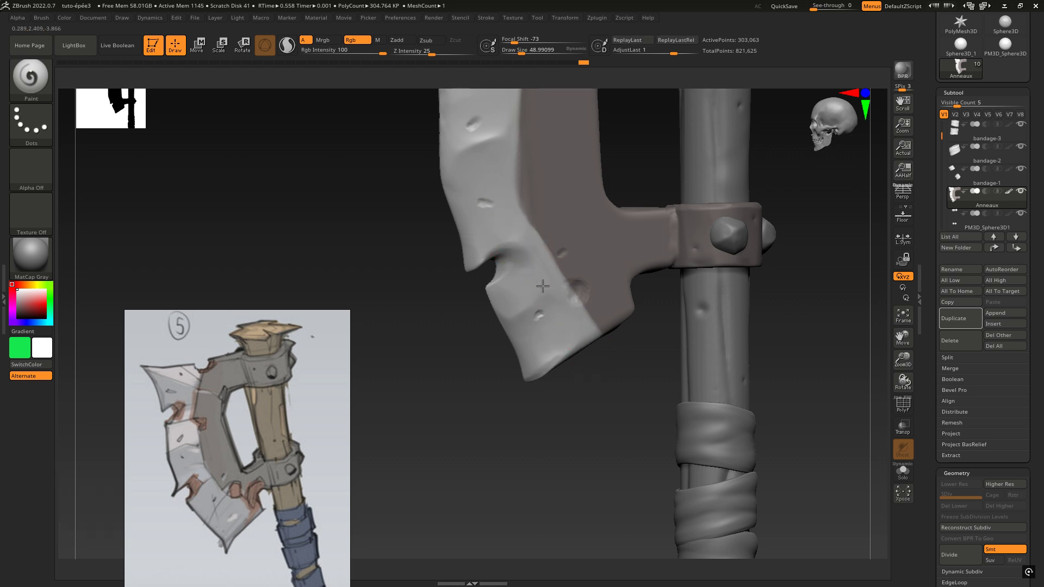
- Paint white over the large dent on the border between the inner band and the blade's lower tip
{"action": "left_click_drag", "start_coordinate": [614, 374], "coordinate": [635, 346]}
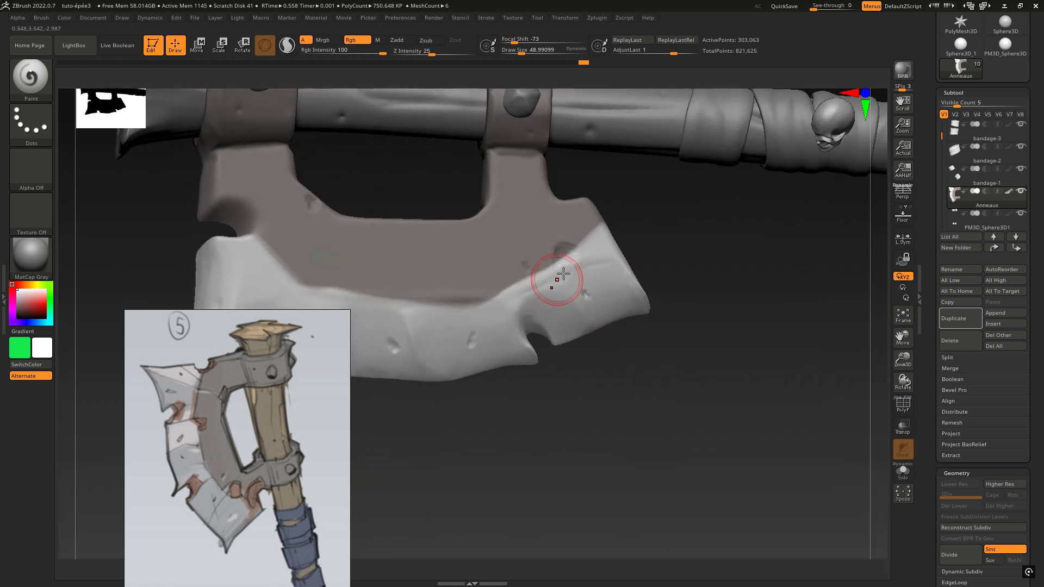
{"action": "key", "text": "ctrl"}
{"action": "mouse_move", "coordinate": [579, 261]}
{"action": "right_mouse_down", "text": "ctrl"}
{"action": "mouse_move", "coordinate": [550, 294]}
{"action": "mouse_move", "coordinate": [564, 308]}
{"action": "right_mouse_up", "text": "ctrl"}
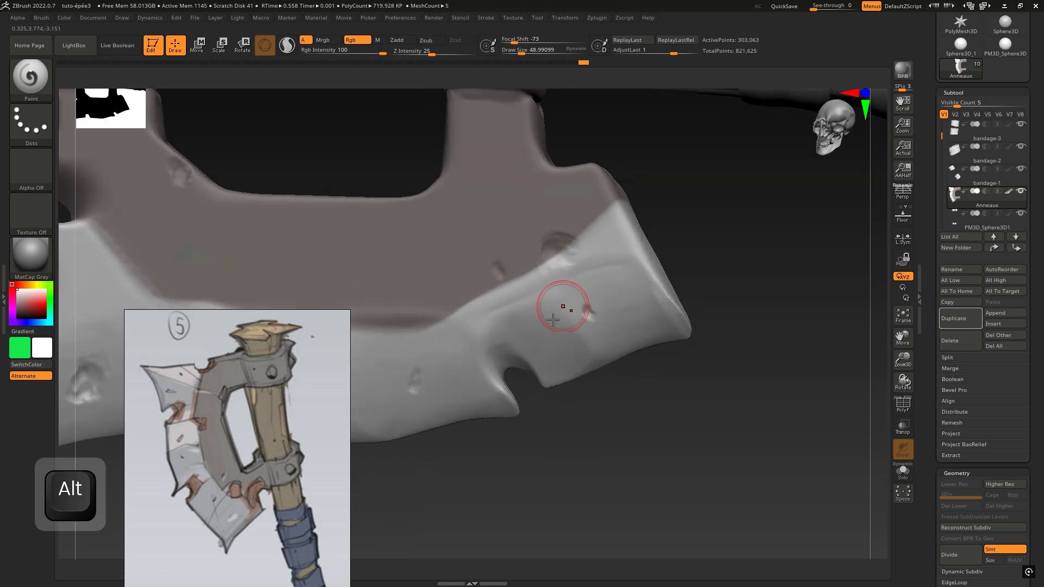
{"action": "right_click_drag", "start_coordinate": [614, 283], "coordinate": [730, 264], "text": "alt"}
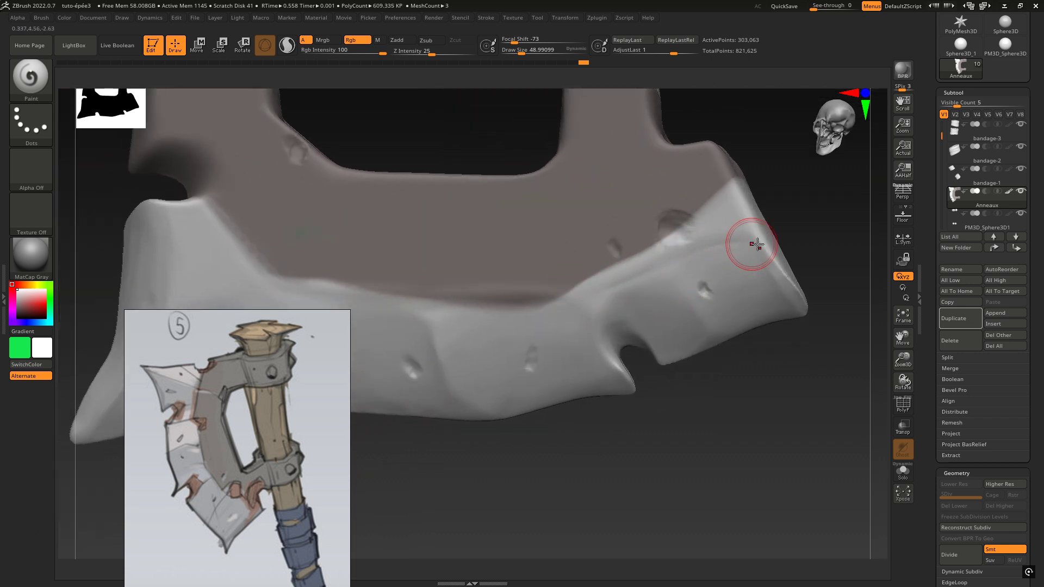
{"action": "mouse_move", "coordinate": [709, 222]}
{"action": "left_mouse_down"}
{"action": "mouse_move", "coordinate": [656, 254]}
{"action": "mouse_move", "coordinate": [718, 217]}
{"action": "left_mouse_up"}
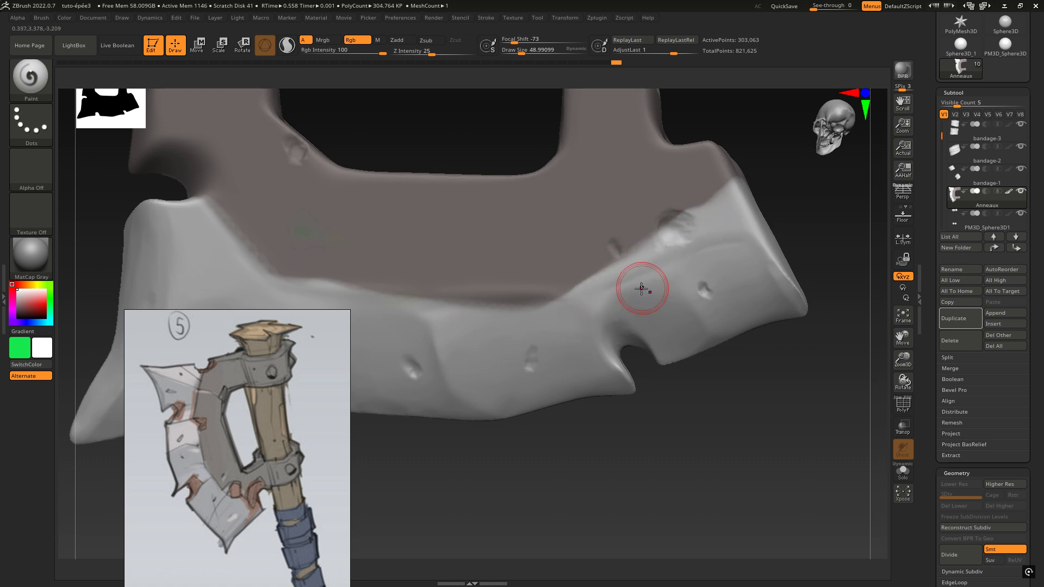
- Paint white along the blade's border with the inner band, from the lower tip to the middle of the blade
{"action": "mouse_move", "coordinate": [653, 280]}
{"action": "right_mouse_down"}
{"action": "mouse_move", "coordinate": [659, 287]}
{"action": "mouse_move", "coordinate": [641, 295]}
{"action": "mouse_move", "coordinate": [672, 258]}
{"action": "mouse_move", "coordinate": [663, 256]}
{"action": "right_mouse_up"}
{"action": "mouse_move", "coordinate": [717, 215]}
{"action": "left_mouse_down"}
{"action": "mouse_move", "coordinate": [583, 317]}
{"action": "mouse_move", "coordinate": [680, 246]}
{"action": "left_mouse_up"}
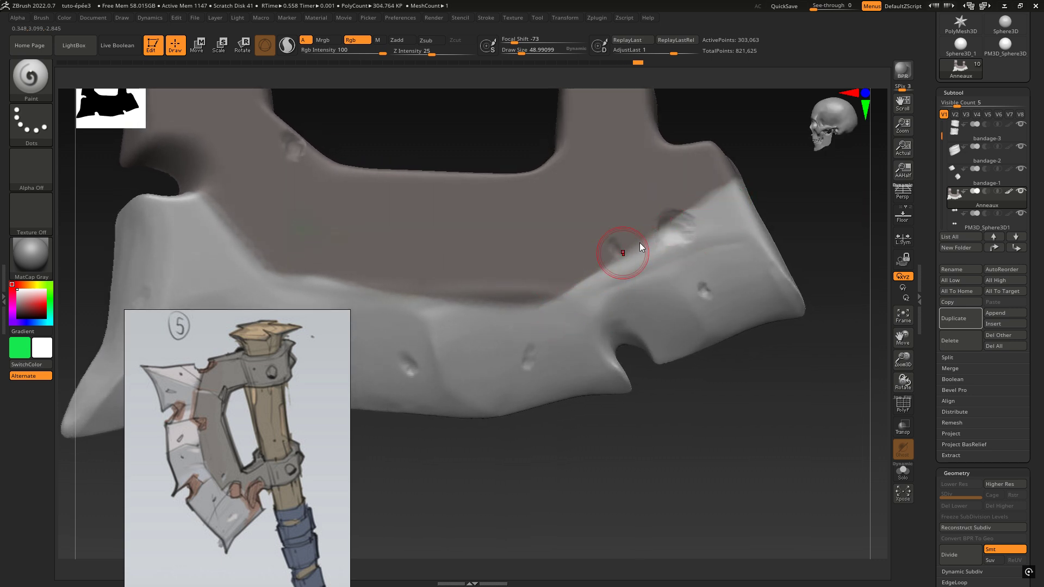
{"action": "left_click_drag", "start_coordinate": [725, 194], "coordinate": [675, 231]}
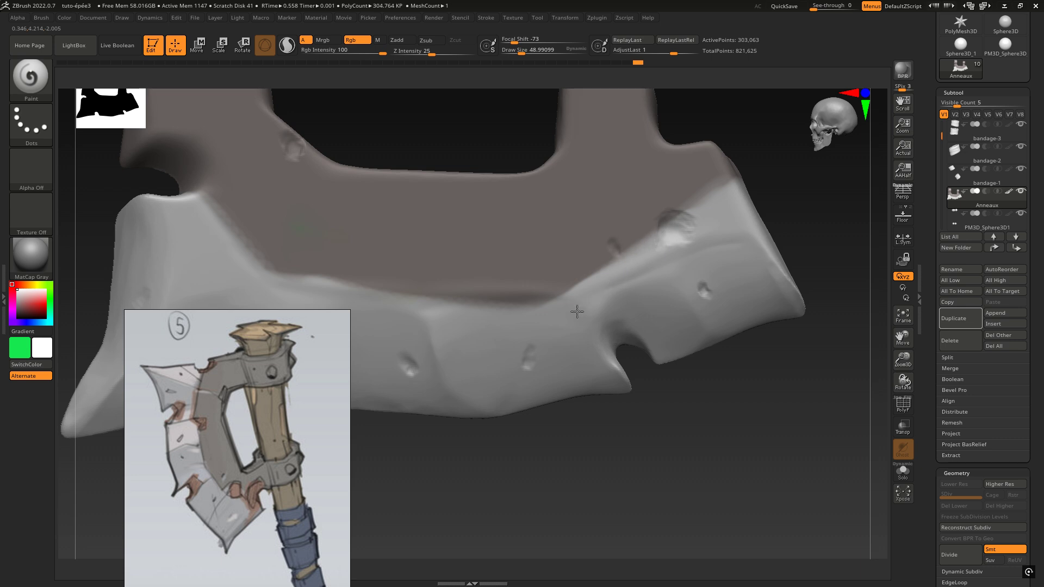
{"action": "left_click_drag", "start_coordinate": [388, 326], "coordinate": [549, 320]}
{"action": "left_click_drag", "start_coordinate": [432, 328], "coordinate": [517, 321]}
{"action": "right_click_drag", "start_coordinate": [371, 319], "coordinate": [580, 273], "text": "alt"}
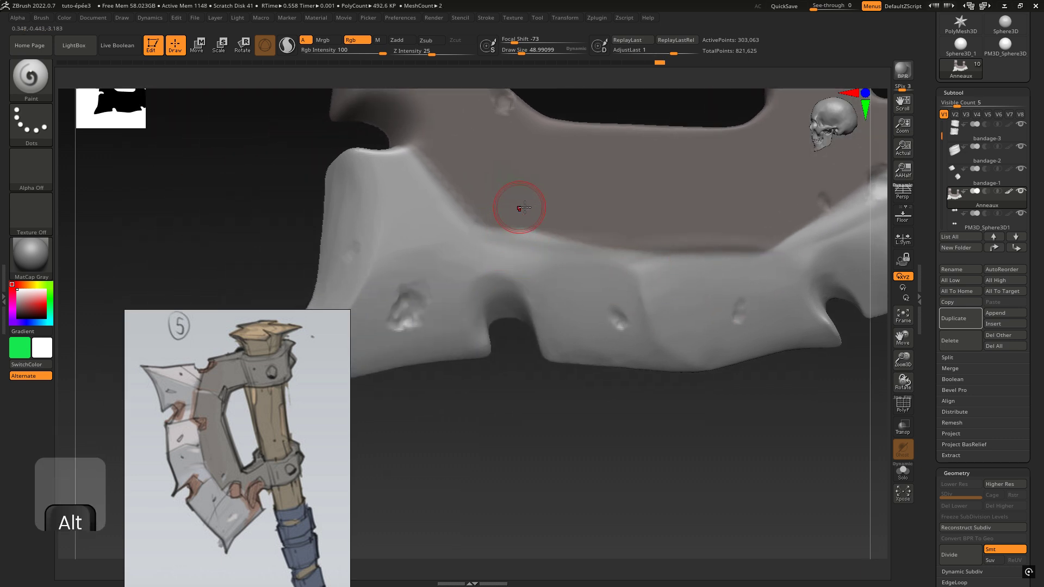
- Sample the inner band's greyish-brown and touch up the band's edge along the middle of the blade
{"action": "key", "text": "c"}
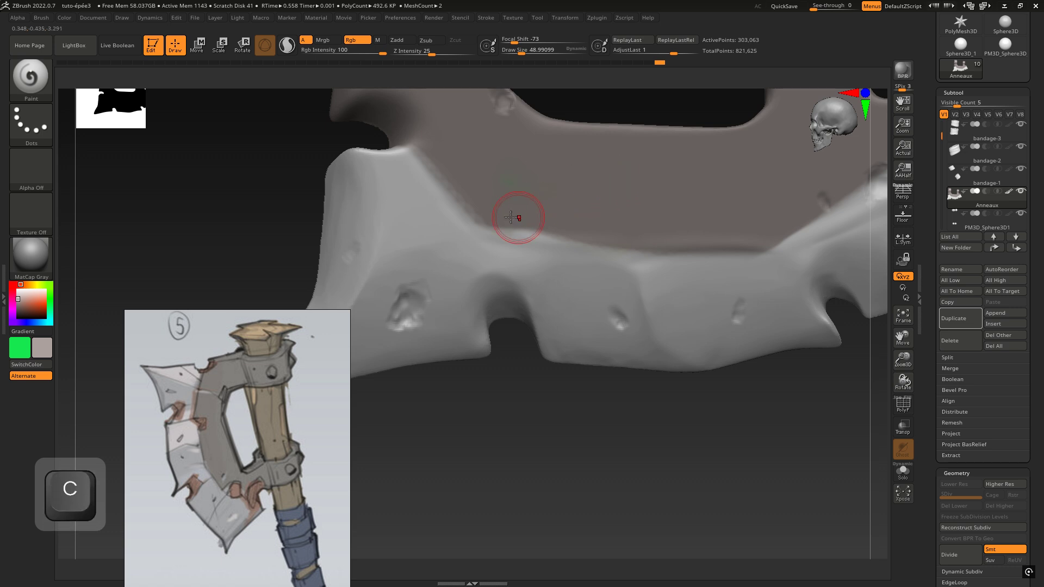
{"action": "right_click_drag", "start_coordinate": [594, 226], "coordinate": [552, 208], "text": "ctrl"}
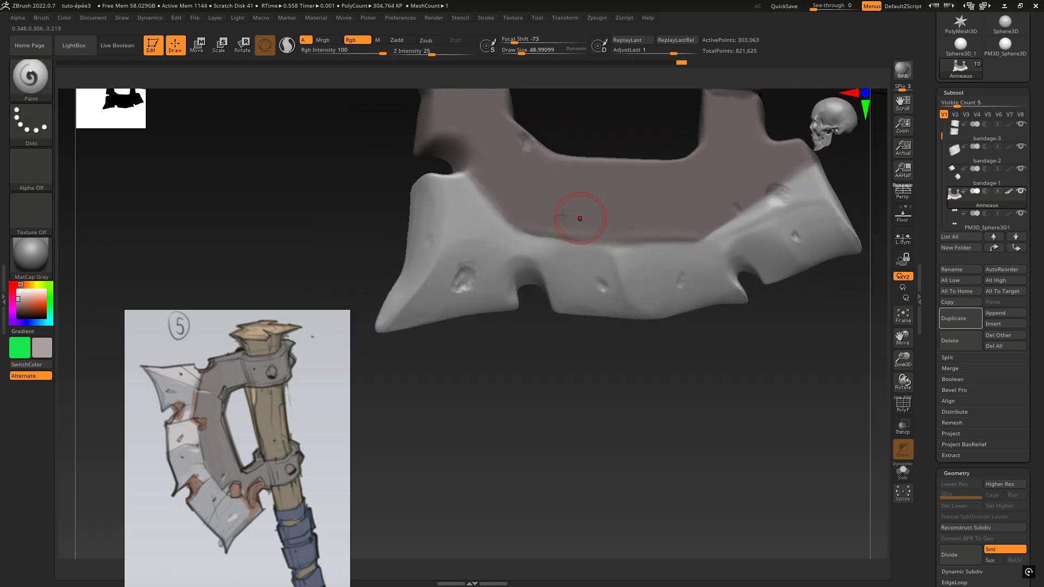
{"action": "mouse_move", "coordinate": [662, 256]}
{"action": "right_mouse_down"}
{"action": "mouse_move", "coordinate": [580, 326]}
{"action": "mouse_move", "coordinate": [676, 251]}
{"action": "mouse_move", "coordinate": [685, 296]}
{"action": "right_mouse_up"}
{"action": "mouse_move", "coordinate": [658, 240]}
{"action": "right_mouse_down"}
{"action": "mouse_move", "coordinate": [531, 408]}
{"action": "mouse_move", "coordinate": [543, 417]}
{"action": "mouse_move", "coordinate": [652, 294]}
{"action": "mouse_move", "coordinate": [634, 305]}
{"action": "mouse_move", "coordinate": [704, 305]}
{"action": "mouse_move", "coordinate": [583, 323]}
{"action": "mouse_move", "coordinate": [629, 282]}
{"action": "mouse_move", "coordinate": [552, 286]}
{"action": "right_mouse_up"}
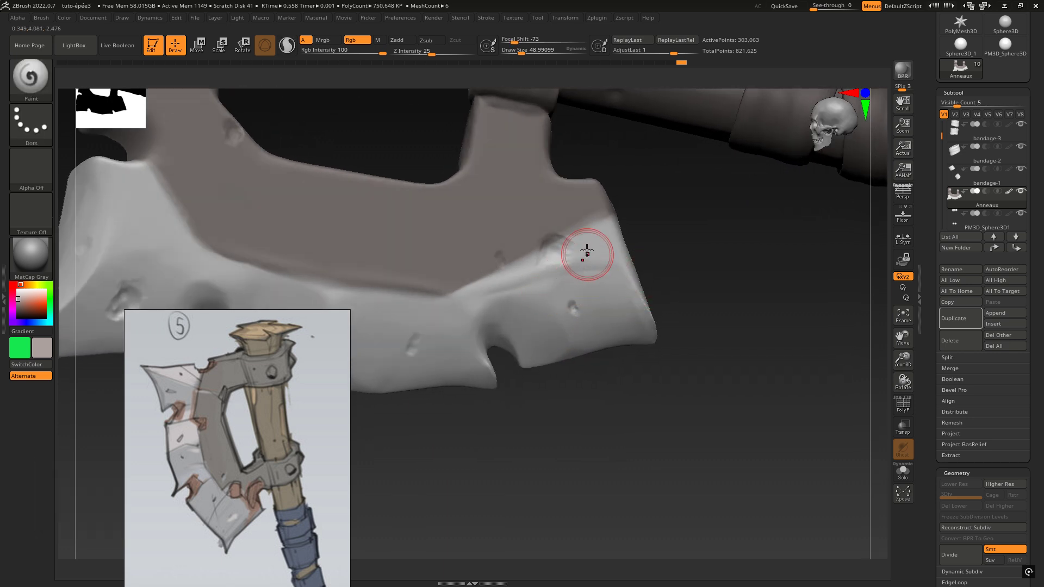
- Switch to the ClayBuildup brush and smooth the blade surface around the large dent near the lower tip
{"action": "left_click", "coordinate": [30, 83]}
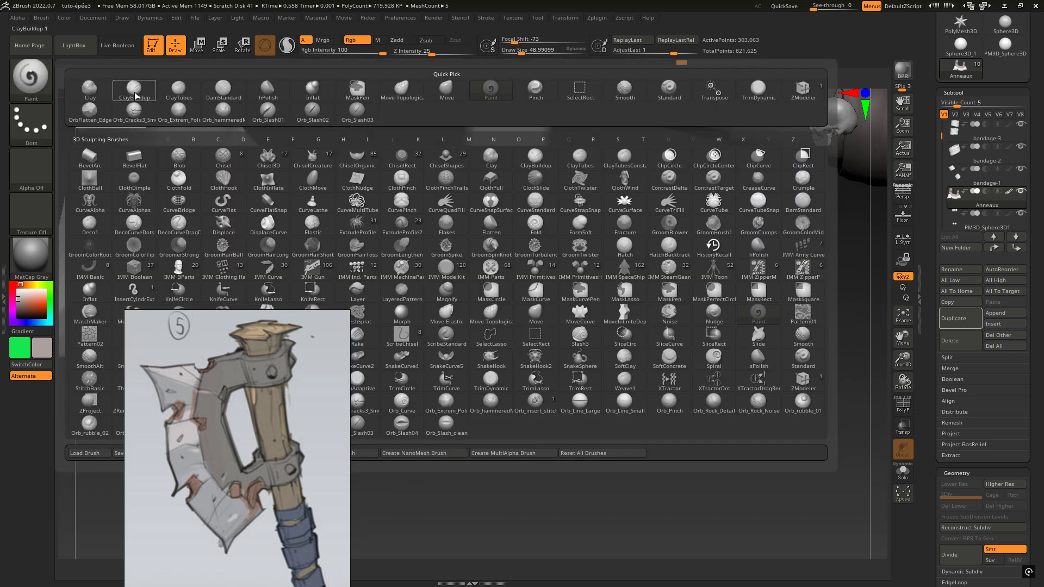
{"action": "left_click", "coordinate": [134, 90]}
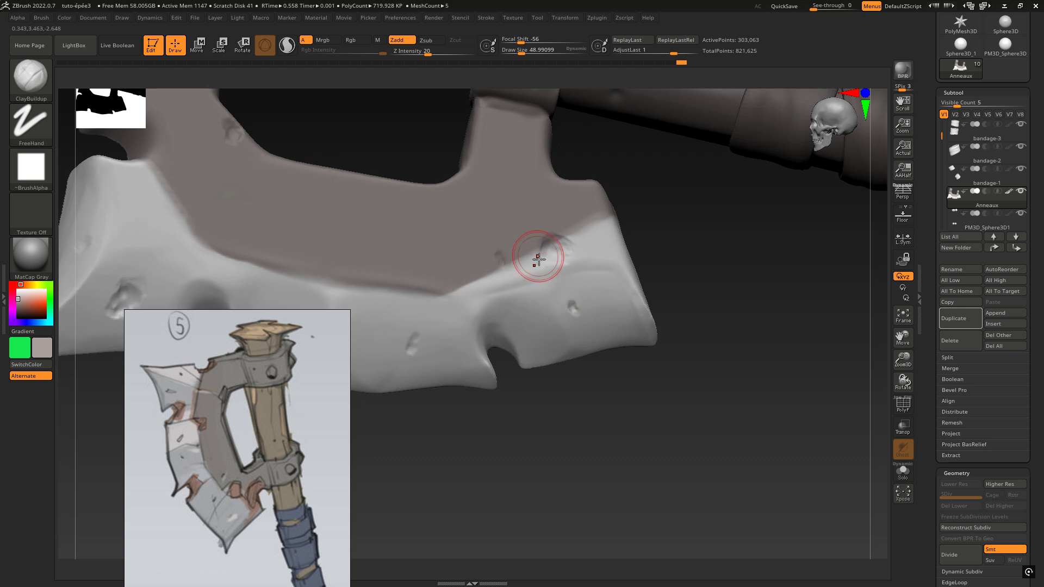
{"action": "key", "text": "shift"}
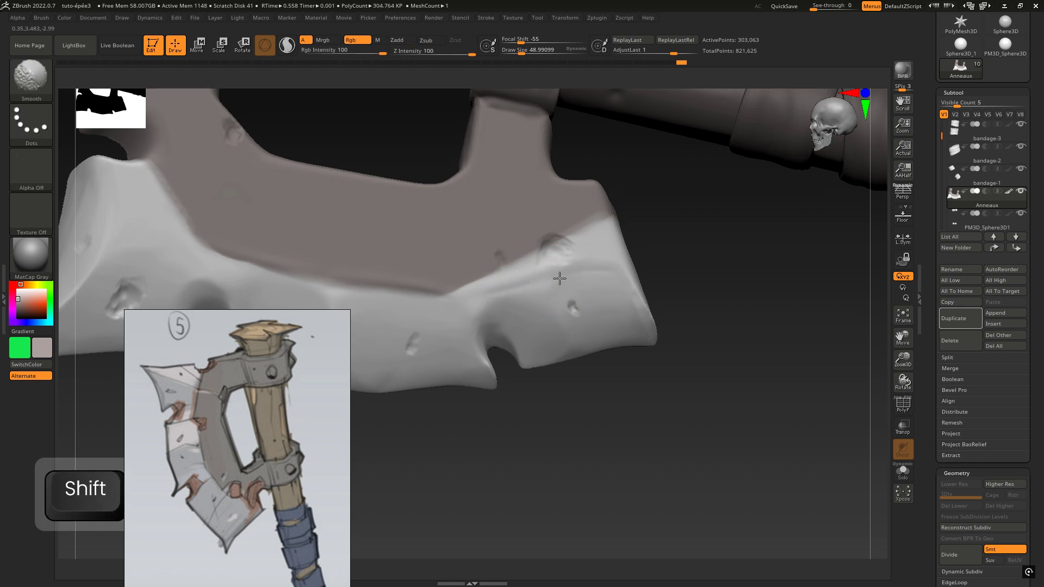
{"action": "key", "text": "shift"}
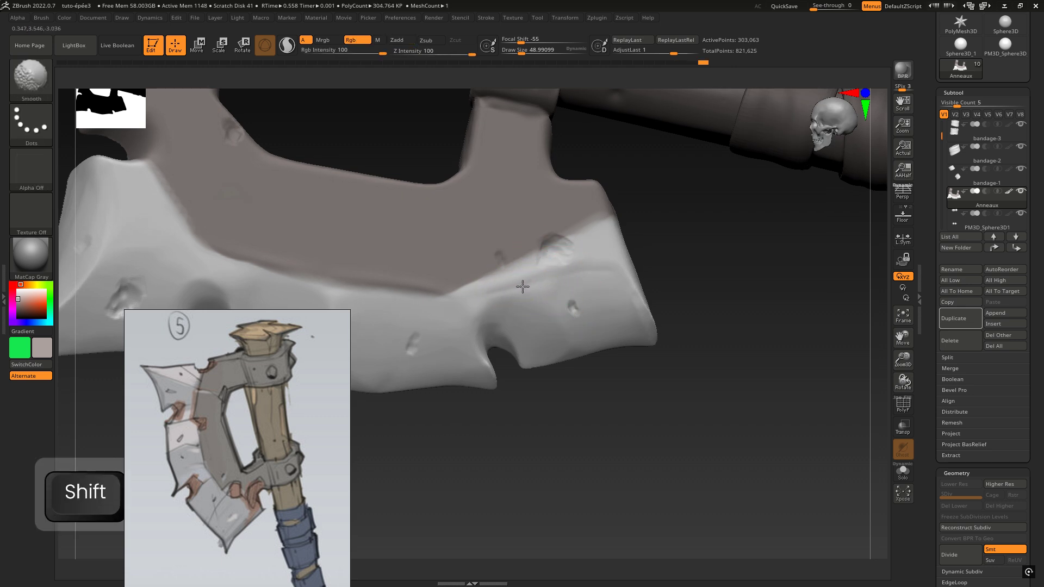
{"action": "left_click_drag", "start_coordinate": [497, 303], "coordinate": [551, 278], "text": "shift"}
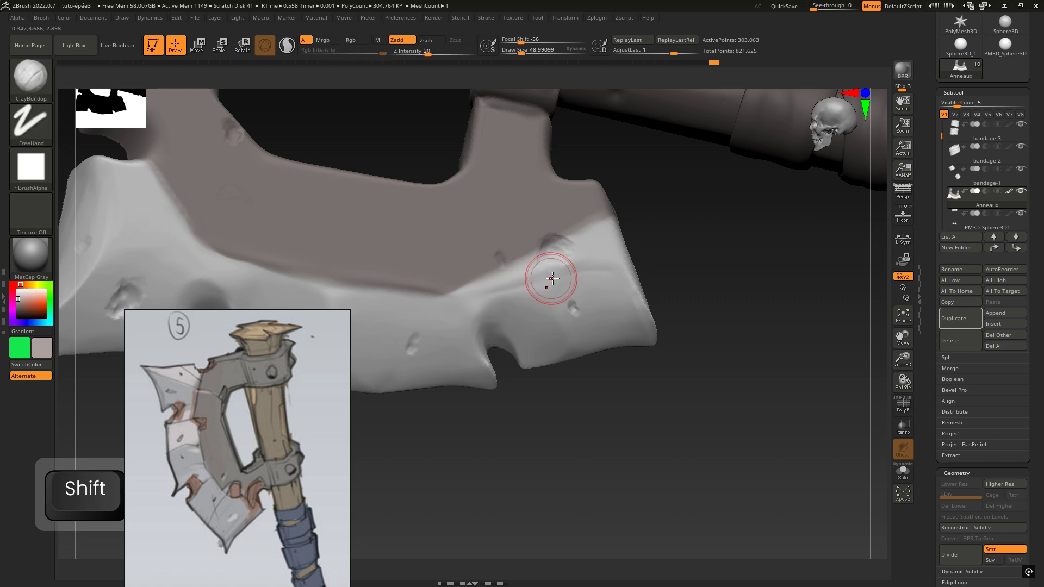
{"action": "right_click_drag", "start_coordinate": [494, 221], "coordinate": [549, 221]}
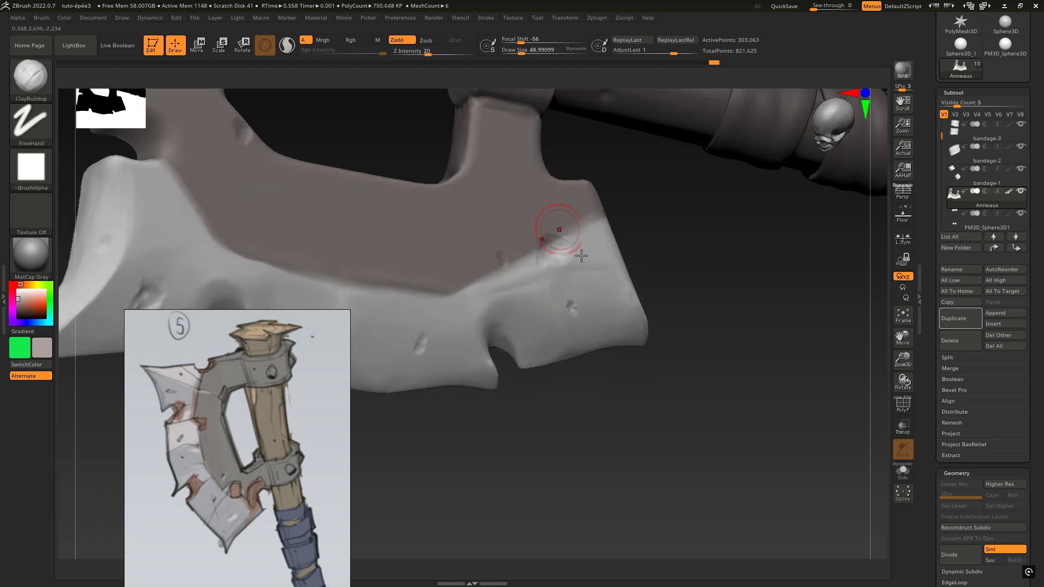
{"action": "left_click_drag", "start_coordinate": [529, 282], "coordinate": [571, 254], "text": "shift"}
{"action": "right_click_drag", "start_coordinate": [575, 255], "coordinate": [558, 259]}
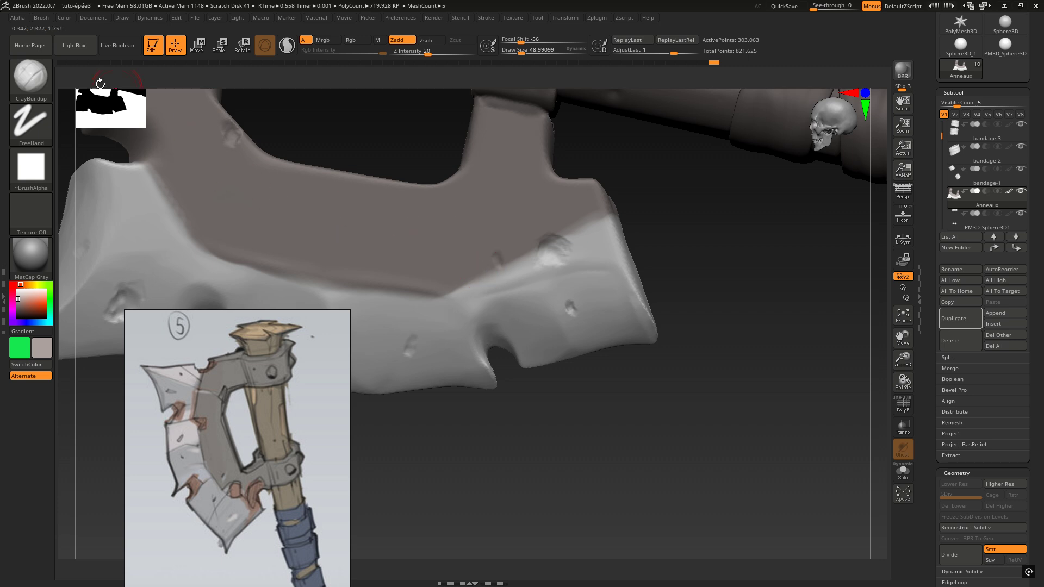
- Carve a crease with DamStandard along the border between the band and lower blade, and smooth the surface beside it
{"action": "left_click", "coordinate": [38, 85]}
{"action": "left_click", "coordinate": [240, 96]}
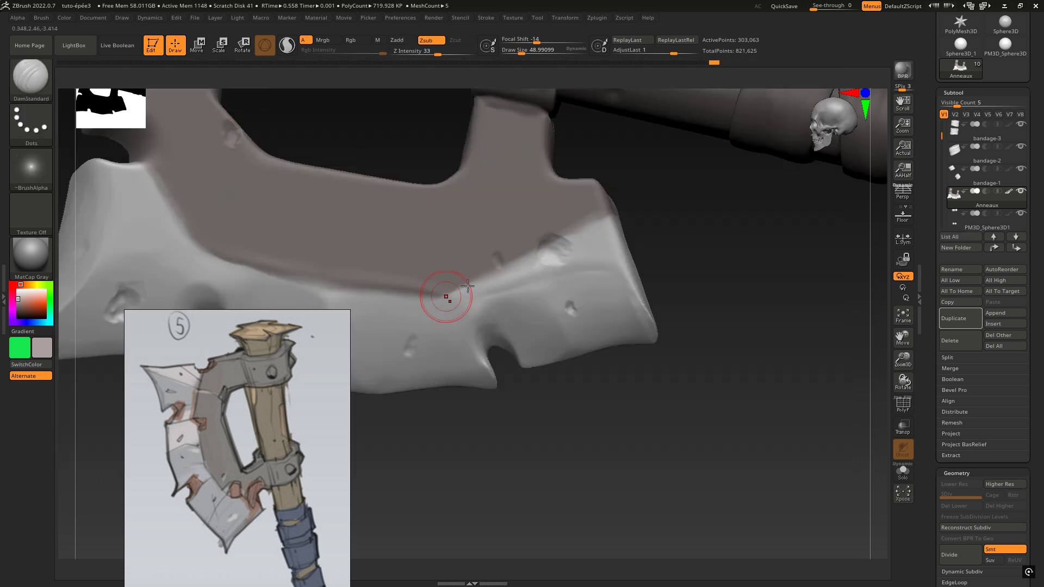
{"action": "left_click_drag", "start_coordinate": [456, 291], "coordinate": [496, 270]}
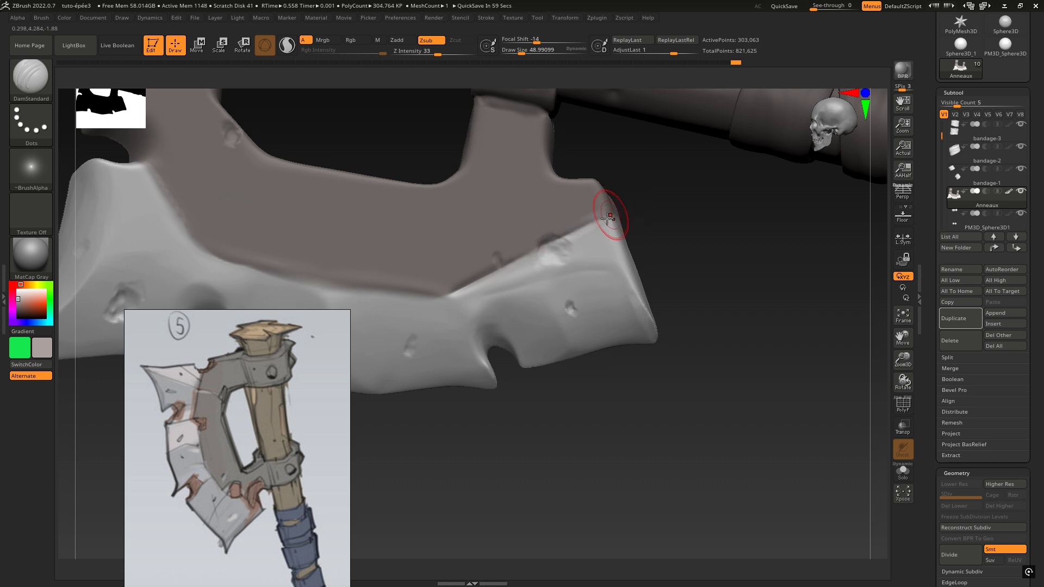
{"action": "key", "text": "shift"}
{"action": "left_click_drag", "start_coordinate": [555, 287], "coordinate": [578, 267], "text": "shift"}
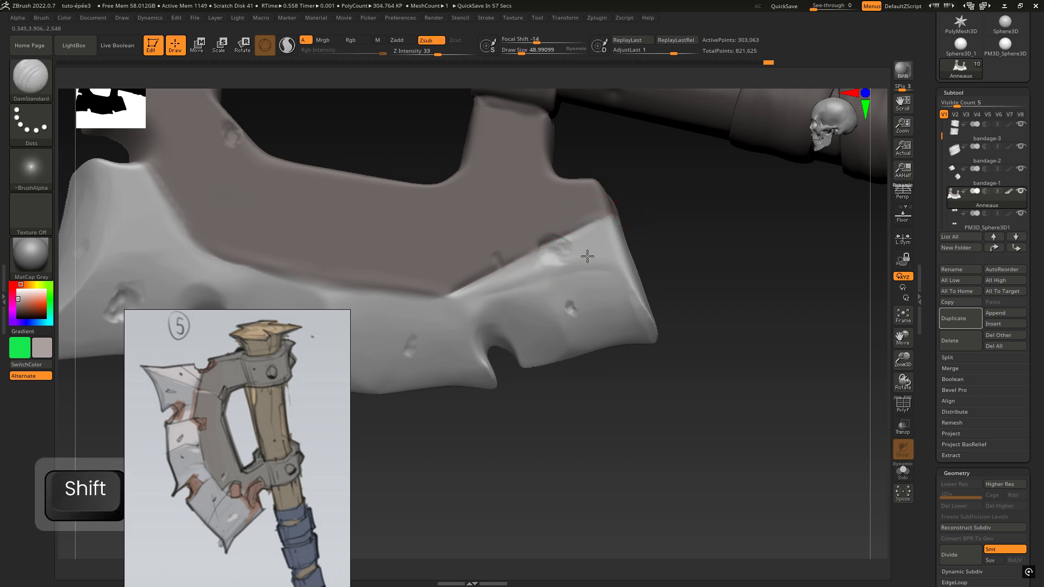
{"action": "mouse_move", "coordinate": [587, 256]}
{"action": "right_mouse_down"}
{"action": "mouse_move", "coordinate": [604, 258]}
{"action": "mouse_move", "coordinate": [571, 263]}
{"action": "right_mouse_up"}
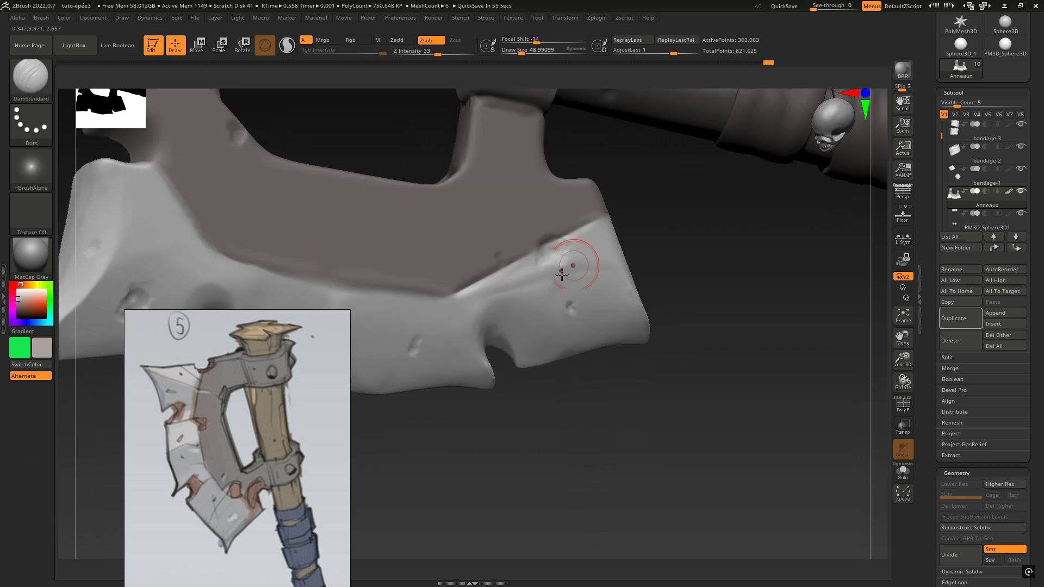
- Build up the lower blade just beside the crease with ClayBuildup and smooth the added strokes
{"action": "key", "text": "alt"}
{"action": "key", "text": "1"}
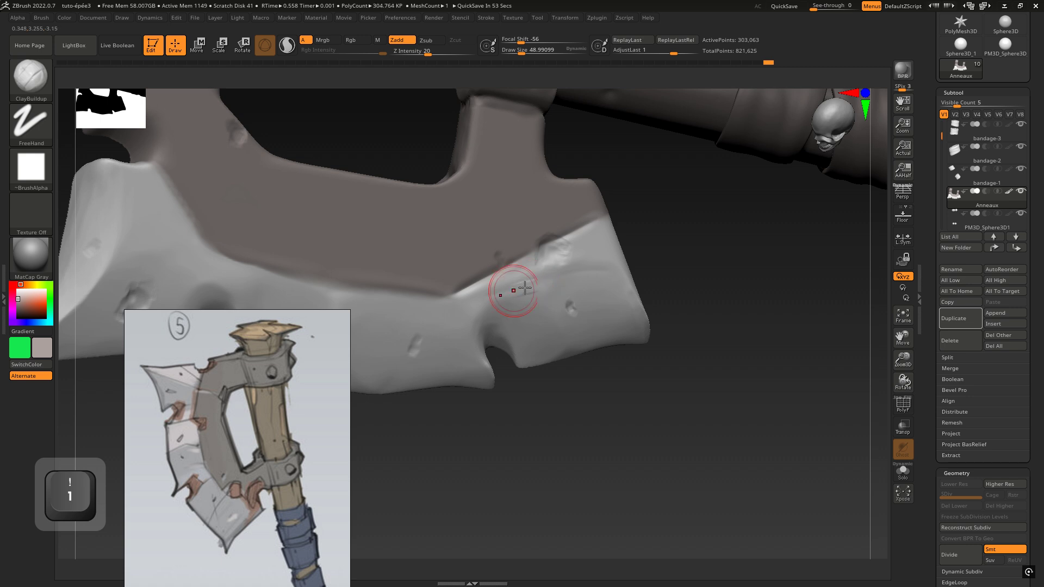
{"action": "mouse_move", "coordinate": [492, 286]}
{"action": "left_mouse_down"}
{"action": "mouse_move", "coordinate": [606, 270]}
{"action": "mouse_move", "coordinate": [538, 285]}
{"action": "left_mouse_up"}
{"action": "key", "text": "shift"}
{"action": "right_click_drag", "start_coordinate": [536, 269], "coordinate": [520, 240]}
{"action": "left_click_drag", "start_coordinate": [522, 287], "coordinate": [545, 284], "text": "shift"}
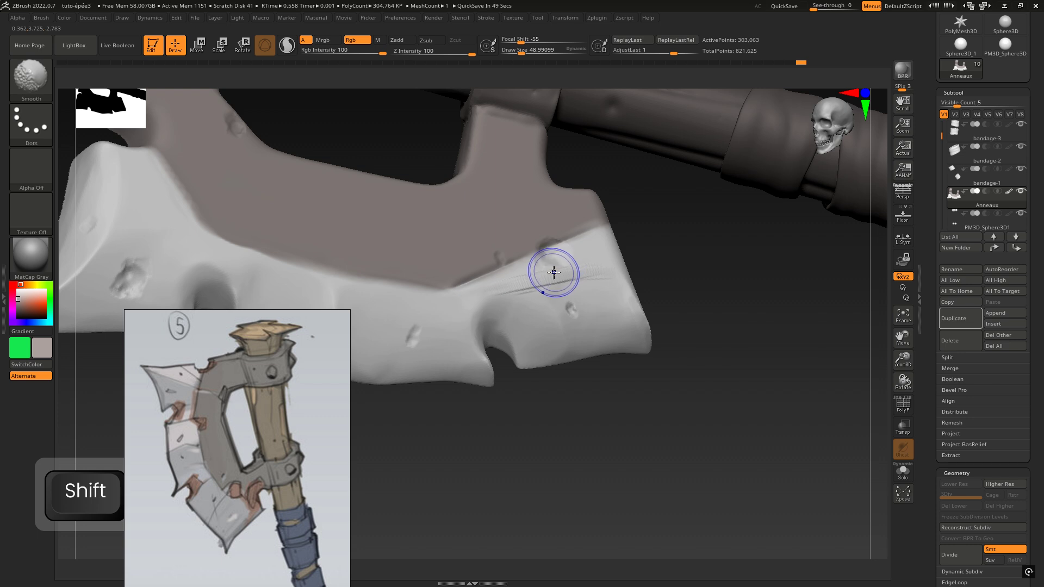
{"action": "left_click_drag", "start_coordinate": [553, 273], "coordinate": [562, 279], "text": "shift"}
{"action": "right_click_drag", "start_coordinate": [538, 275], "coordinate": [548, 284]}
{"action": "left_click_drag", "start_coordinate": [512, 290], "coordinate": [538, 284], "text": "shift"}
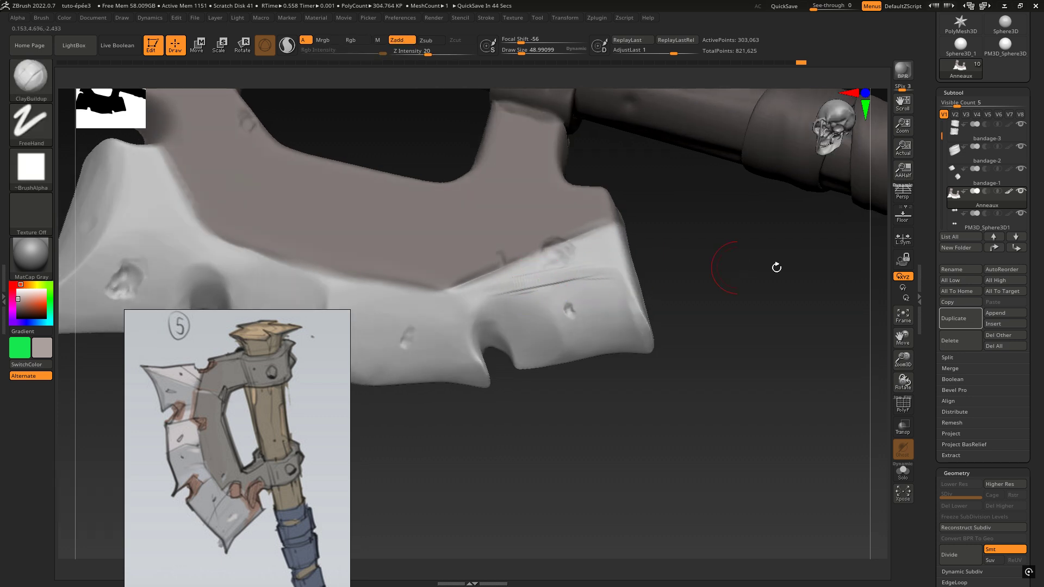
- Remesh the axe head with DynaMesh and smooth the raised streaks beside the large dent on the lower blade
{"action": "left_click_drag", "start_coordinate": [734, 254], "coordinate": [792, 374], "text": "ctrl"}
{"action": "mouse_move", "coordinate": [548, 285]}
{"action": "left_mouse_down", "text": "shift"}
{"action": "mouse_move", "coordinate": [526, 286]}
{"action": "mouse_move", "coordinate": [566, 276]}
{"action": "mouse_move", "coordinate": [521, 290]}
{"action": "left_mouse_up", "text": "shift"}
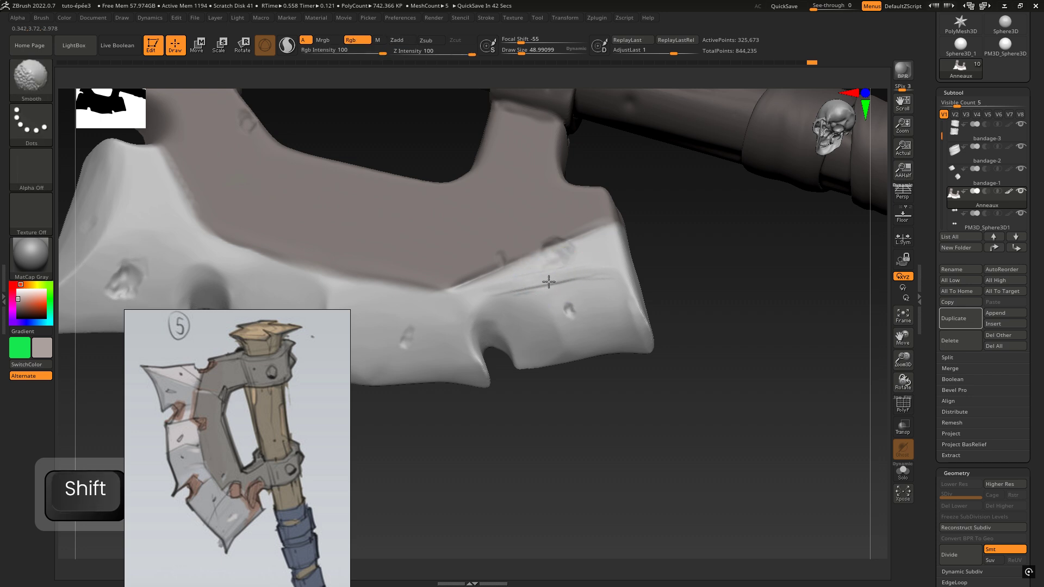
{"action": "right_click_drag", "start_coordinate": [530, 291], "coordinate": [543, 279]}
{"action": "mouse_move", "coordinate": [543, 279]}
{"action": "left_mouse_down", "text": "shift"}
{"action": "mouse_move", "coordinate": [540, 288]}
{"action": "mouse_move", "coordinate": [550, 277]}
{"action": "left_mouse_up", "text": "shift"}
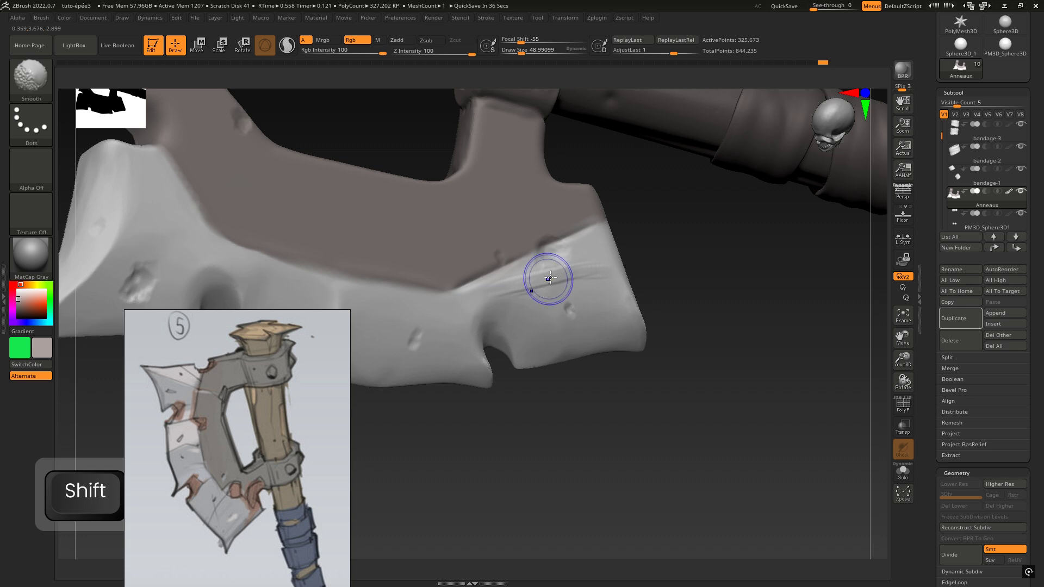
{"action": "mouse_move", "coordinate": [549, 278]}
{"action": "right_mouse_down"}
{"action": "mouse_move", "coordinate": [553, 255]}
{"action": "mouse_move", "coordinate": [549, 285]}
{"action": "right_mouse_up"}
{"action": "mouse_move", "coordinate": [549, 288]}
{"action": "left_mouse_down", "text": "shift"}
{"action": "mouse_move", "coordinate": [558, 278]}
{"action": "mouse_move", "coordinate": [537, 275]}
{"action": "left_mouse_up", "text": "shift"}
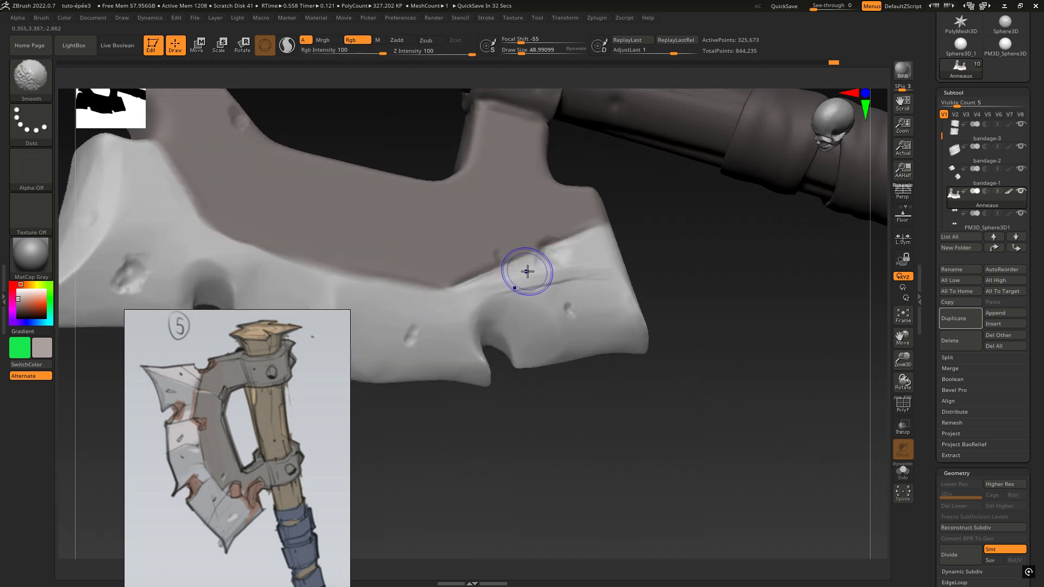
{"action": "right_click_drag", "start_coordinate": [540, 267], "coordinate": [526, 266]}
{"action": "left_click_drag", "start_coordinate": [552, 289], "coordinate": [549, 280], "text": "shift"}
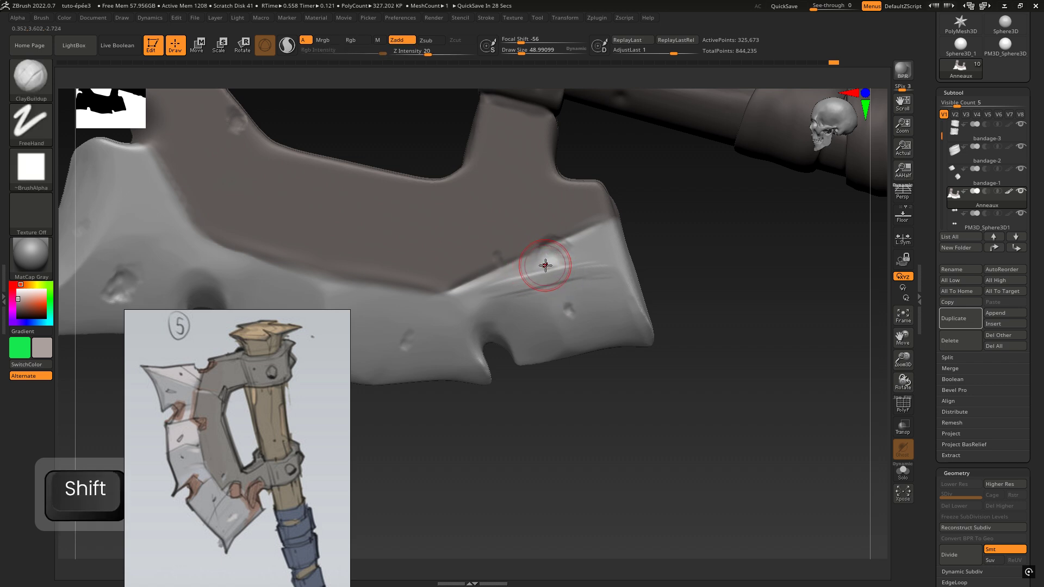
- Smooth the ridge below the large dent with the Anneaux subtool's polypaint temporarily hidden
{"action": "left_click", "coordinate": [1008, 194]}
{"action": "left_click_drag", "start_coordinate": [546, 273], "coordinate": [566, 276], "text": "shift"}
{"action": "left_click", "coordinate": [1008, 193]}
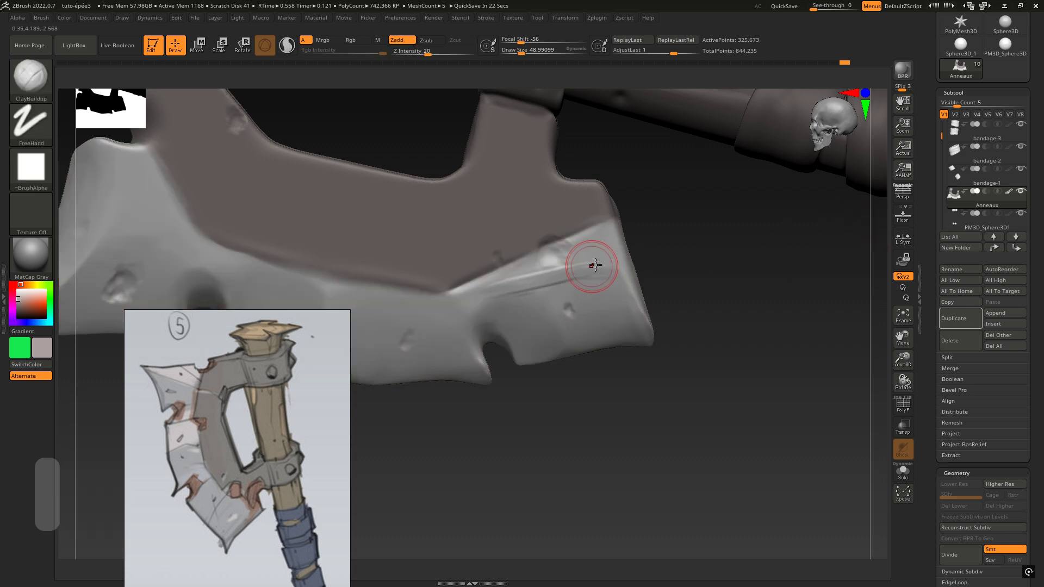
- Smooth the long groove running down the lower blade section, parallel to the inner band's border
{"action": "left_click_drag", "start_coordinate": [630, 247], "coordinate": [661, 380]}
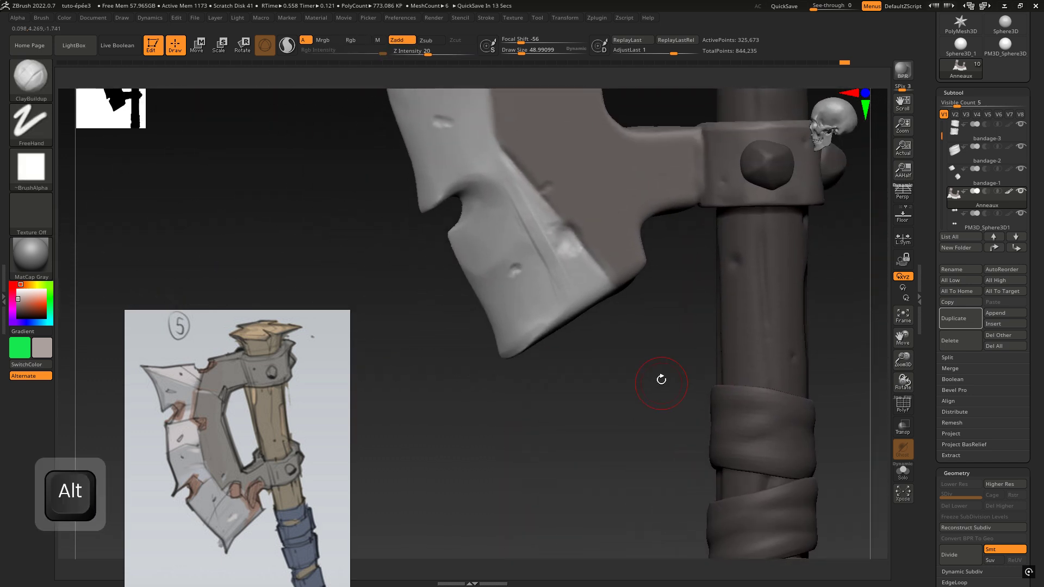
{"action": "right_click_drag", "start_coordinate": [505, 331], "coordinate": [588, 436], "text": "ctrl"}
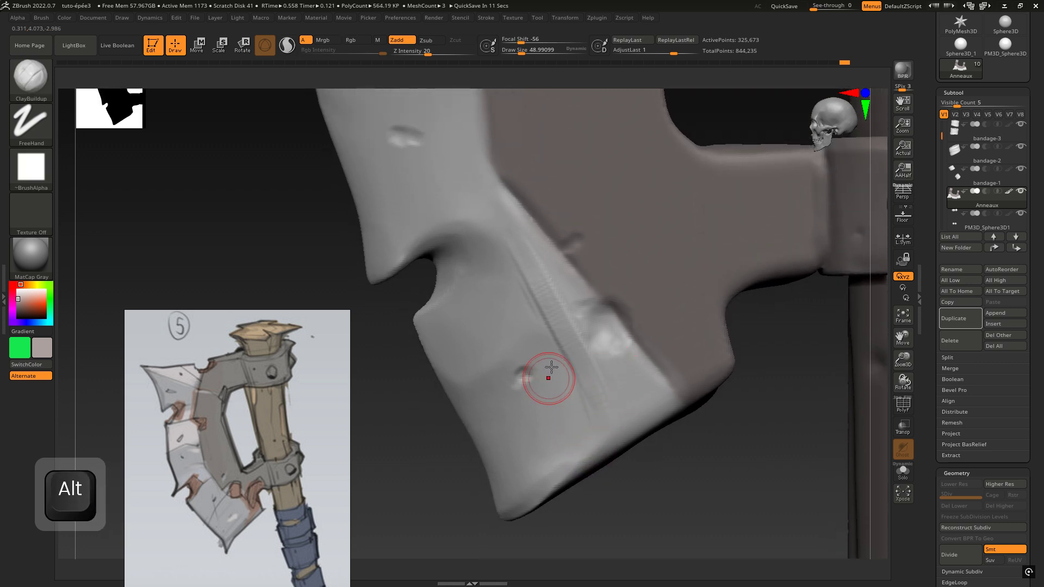
{"action": "key", "text": "shift"}
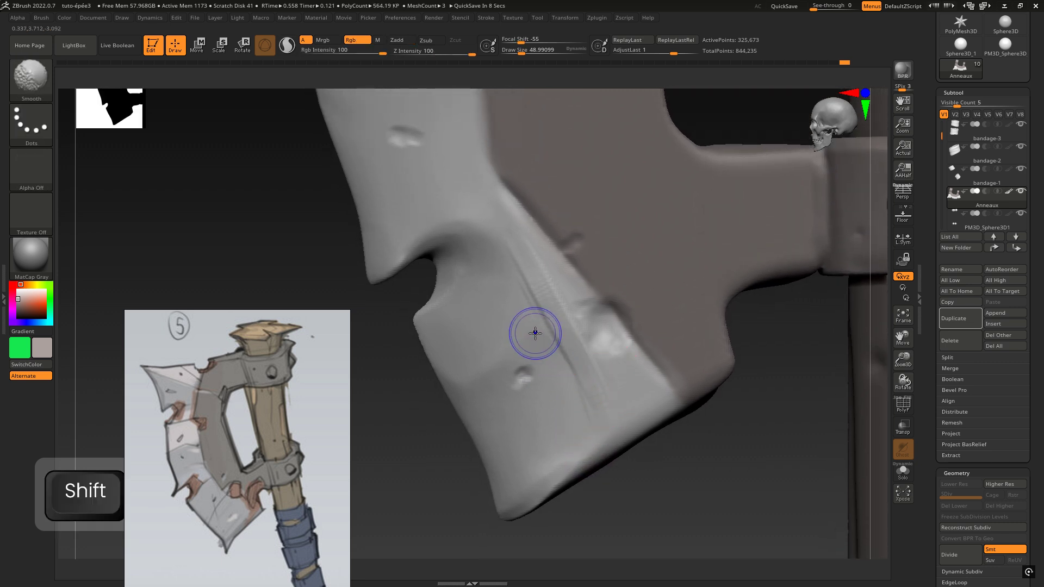
{"action": "mouse_move", "coordinate": [535, 334]}
{"action": "left_mouse_down", "text": "shift"}
{"action": "mouse_move", "coordinate": [541, 302]}
{"action": "mouse_move", "coordinate": [535, 309]}
{"action": "left_mouse_up", "text": "shift"}
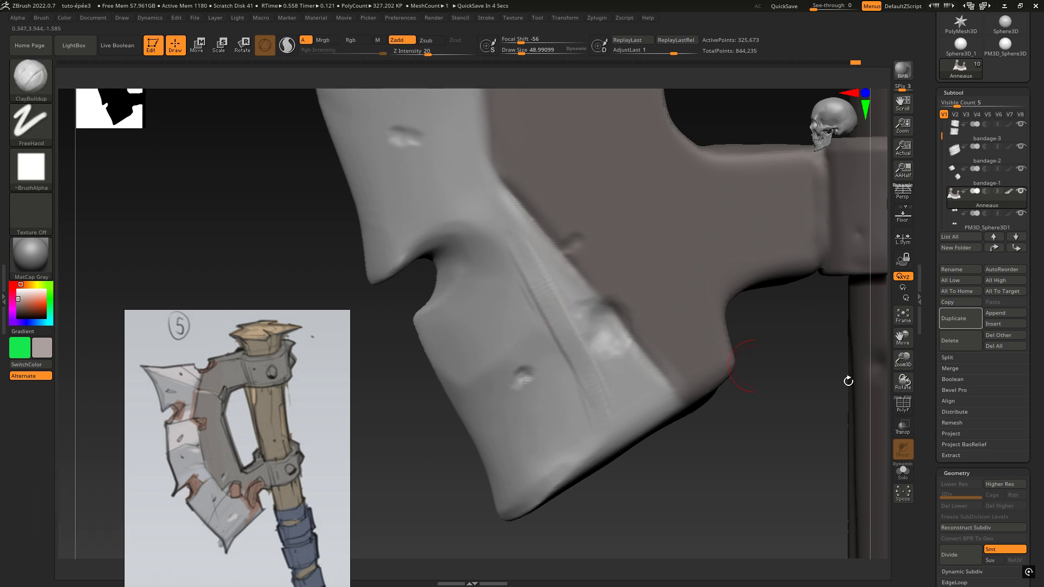
- Collapse the Crease settings and open the DynaMesh settings of the axe head
{"action": "scroll", "coordinate": [1027, 376], "scroll_direction": "down", "scroll_amount": 6}
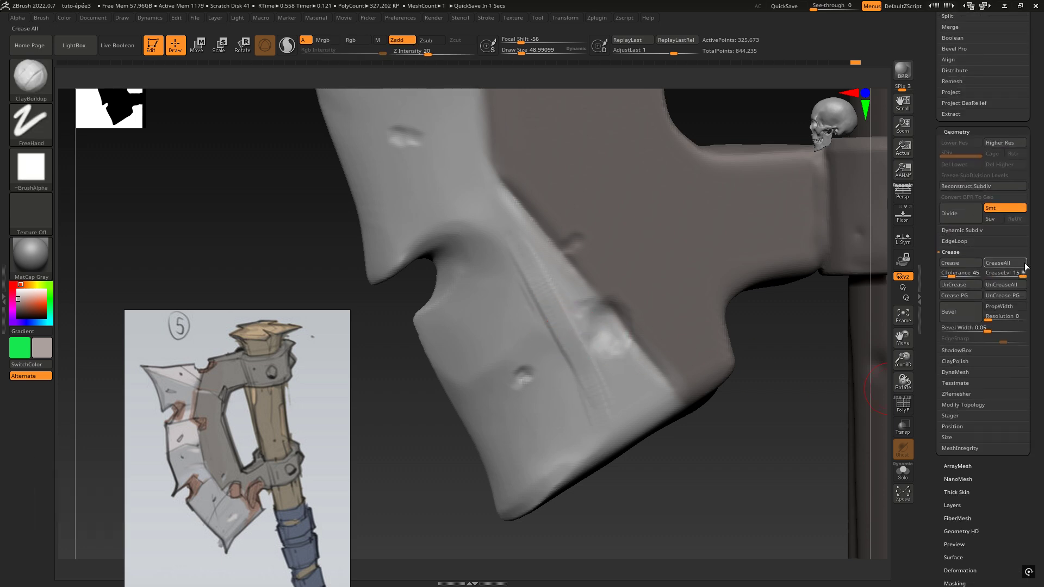
{"action": "left_click", "coordinate": [958, 250]}
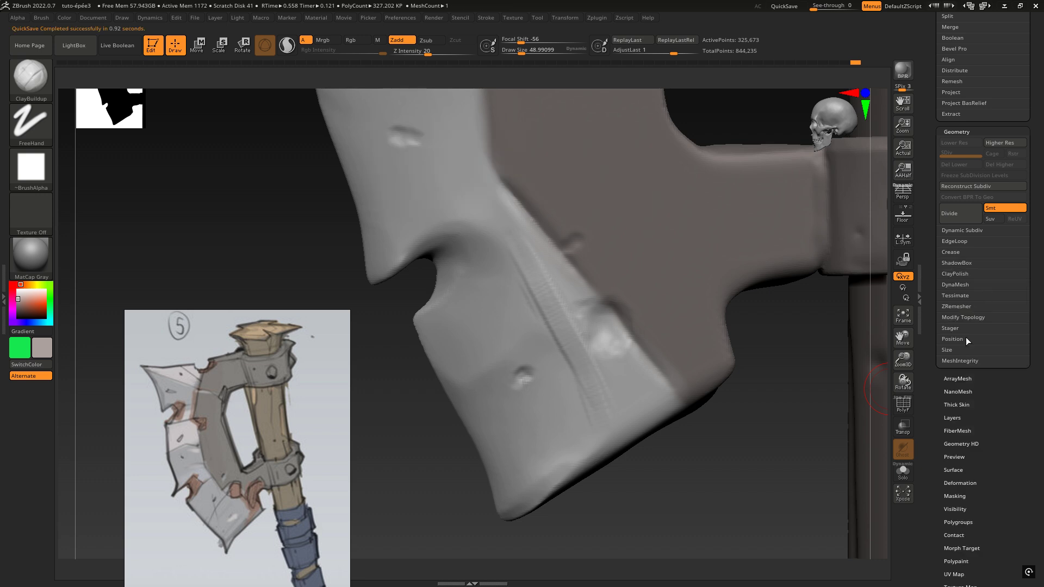
{"action": "left_click", "coordinate": [954, 285]}
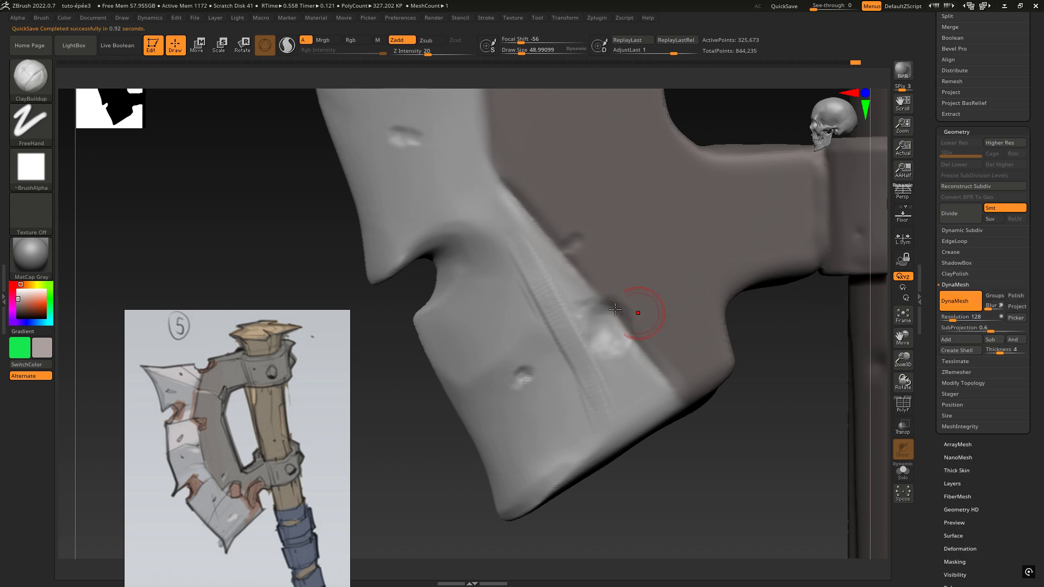
- Turn off Rgb for the Smooth brush so that it smooths only the shape and not the paint
{"action": "key", "text": "shift"}
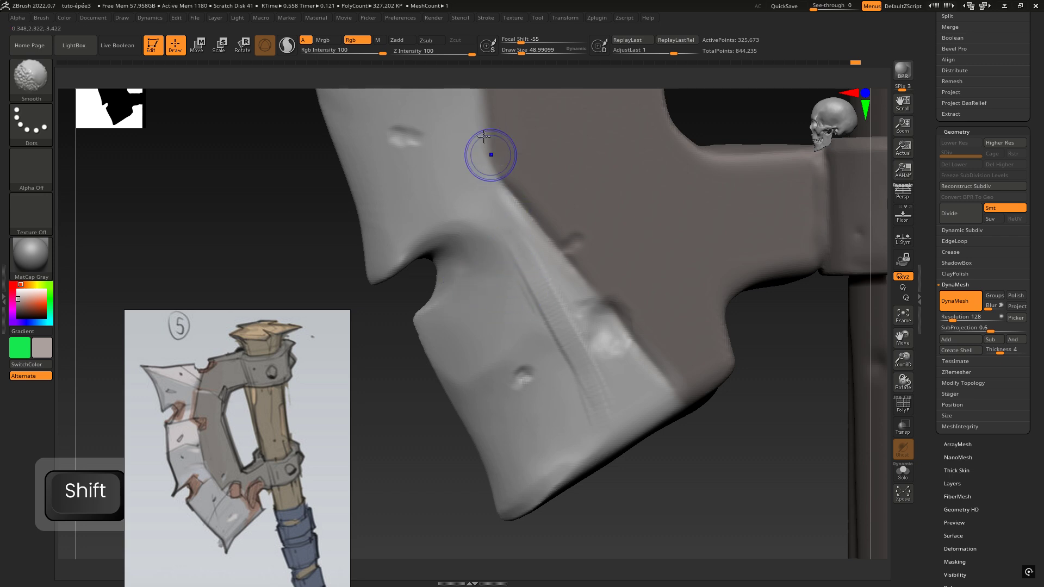
{"action": "key", "text": "shift"}
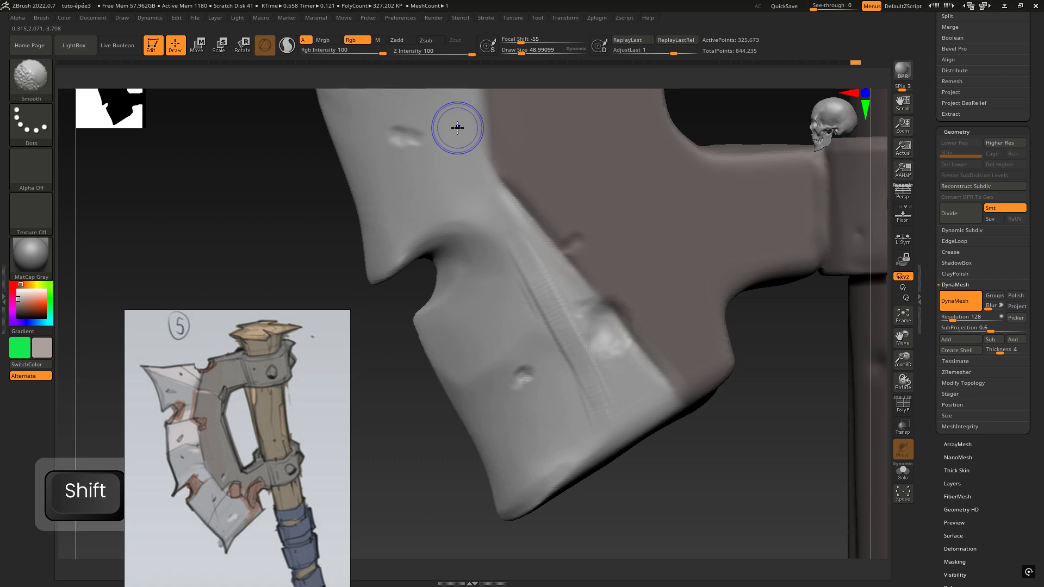
{"action": "left_click", "coordinate": [360, 41]}
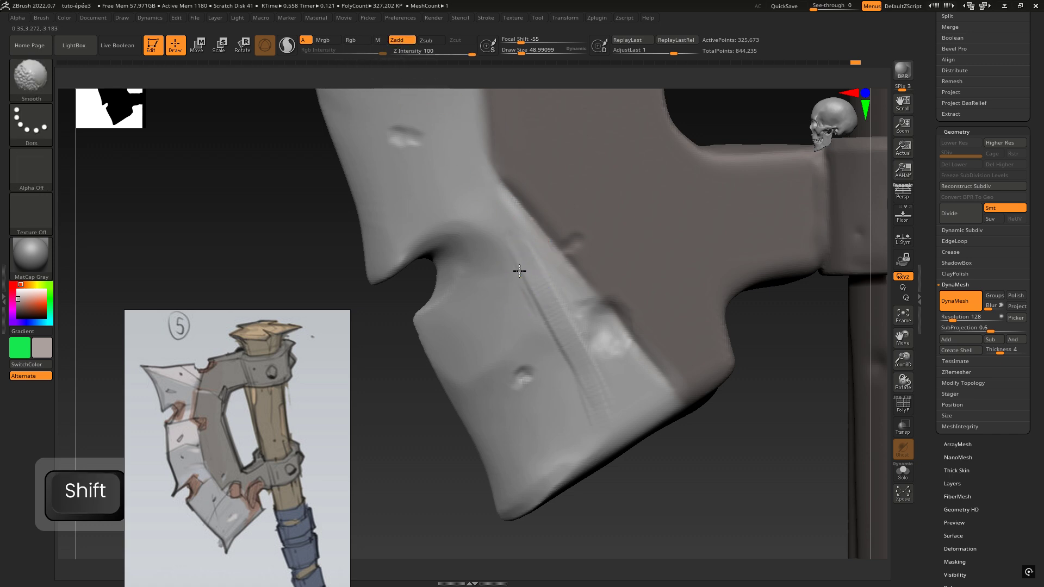
- Smooth the remaining groove on the lower blade section and the surface down to its bottom edge
{"action": "left_click_drag", "start_coordinate": [582, 399], "coordinate": [592, 430], "text": "shift"}
{"action": "right_click_drag", "start_coordinate": [586, 537], "coordinate": [579, 398], "text": "alt"}
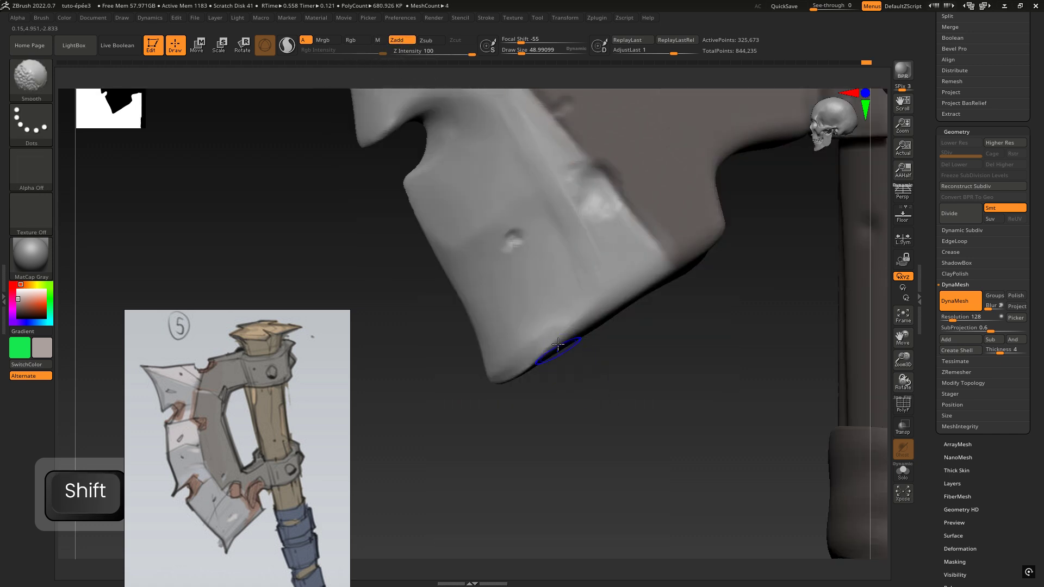
{"action": "right_click_drag", "start_coordinate": [554, 207], "coordinate": [564, 312], "text": "alt"}
{"action": "left_click_drag", "start_coordinate": [511, 222], "coordinate": [603, 353], "text": "shift"}
{"action": "mouse_move", "coordinate": [527, 216]}
{"action": "right_mouse_down"}
{"action": "mouse_move", "coordinate": [569, 250]}
{"action": "mouse_move", "coordinate": [447, 268]}
{"action": "mouse_move", "coordinate": [494, 209]}
{"action": "mouse_move", "coordinate": [530, 209]}
{"action": "mouse_move", "coordinate": [490, 225]}
{"action": "right_mouse_up"}
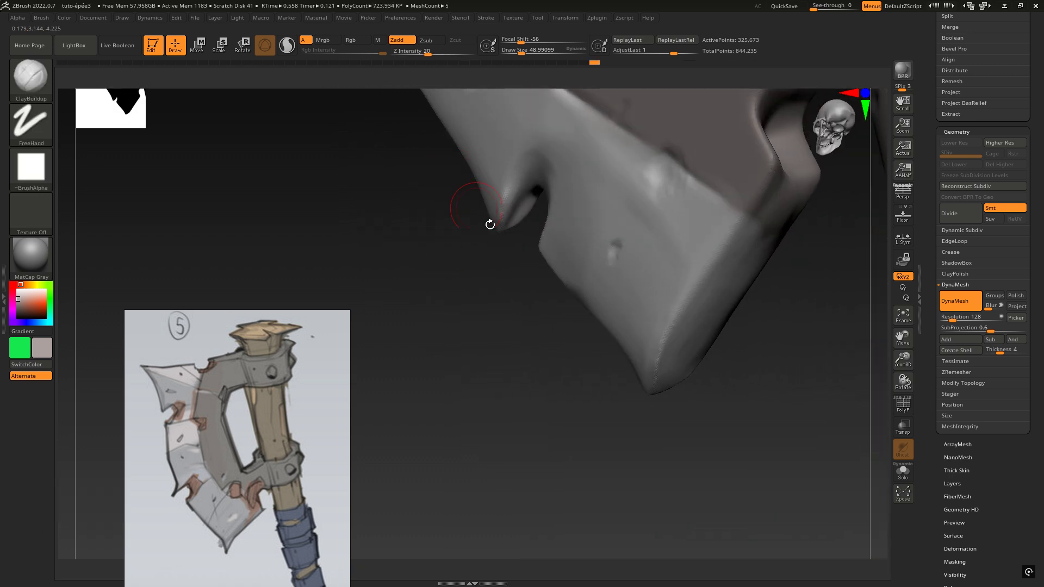
- Smooth the lower blade section's surface just below the two dents on the band border
{"action": "mouse_move", "coordinate": [545, 276]}
{"action": "right_mouse_down"}
{"action": "mouse_move", "coordinate": [582, 198]}
{"action": "mouse_move", "coordinate": [552, 226]}
{"action": "mouse_move", "coordinate": [564, 333]}
{"action": "right_mouse_up"}
{"action": "key", "text": "shift"}
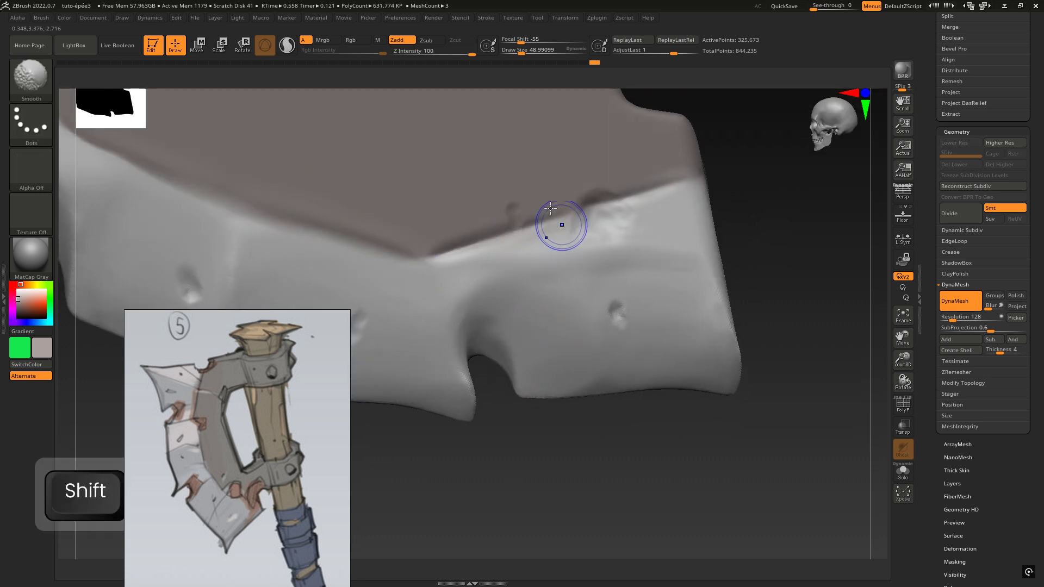
{"action": "right_click_drag", "start_coordinate": [646, 238], "coordinate": [647, 254]}
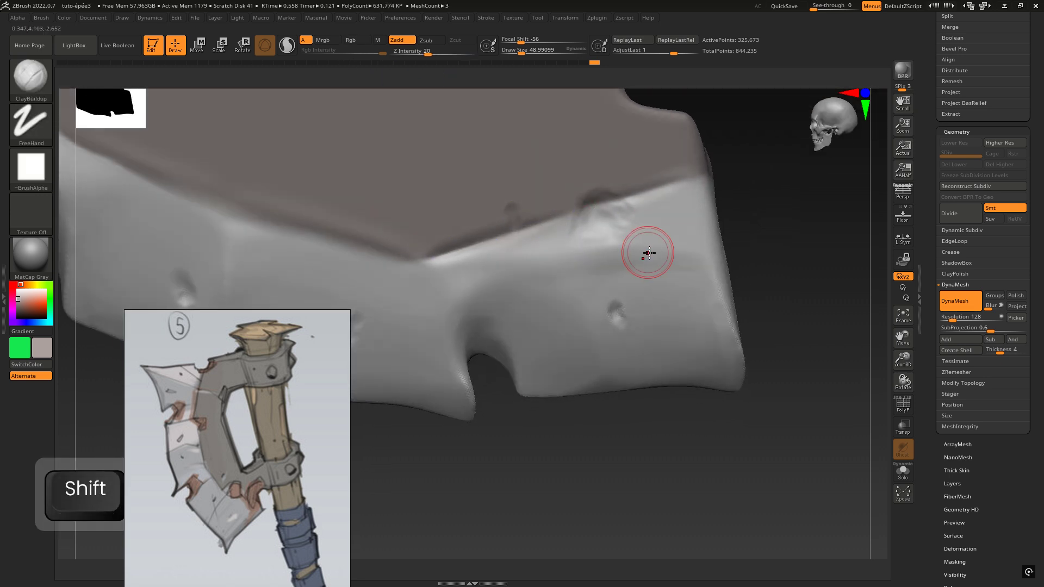
{"action": "left_click_drag", "start_coordinate": [582, 270], "coordinate": [662, 262], "text": "shift"}
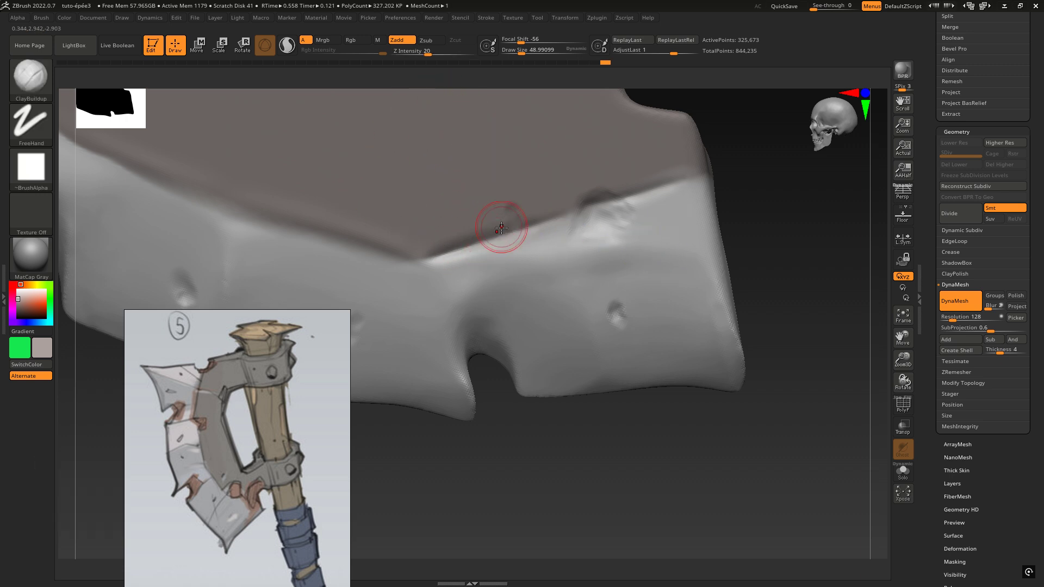
- Examine the smoothed lower blade section and its dents from several angles and distances
{"action": "right_click_drag", "start_coordinate": [501, 227], "coordinate": [499, 243]}
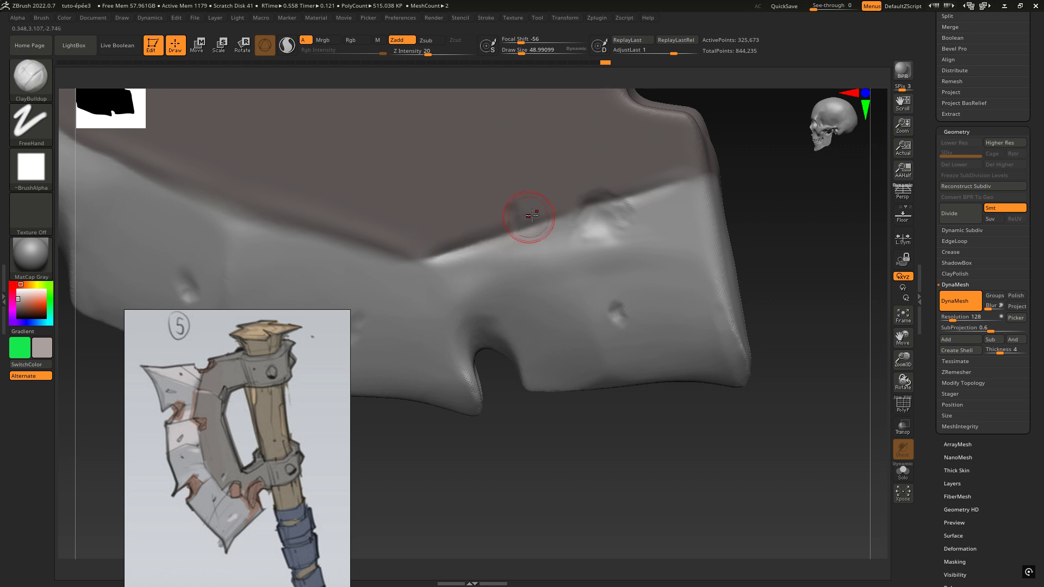
{"action": "right_click_drag", "start_coordinate": [531, 217], "coordinate": [559, 210]}
{"action": "left_click_drag", "start_coordinate": [604, 221], "coordinate": [613, 217]}
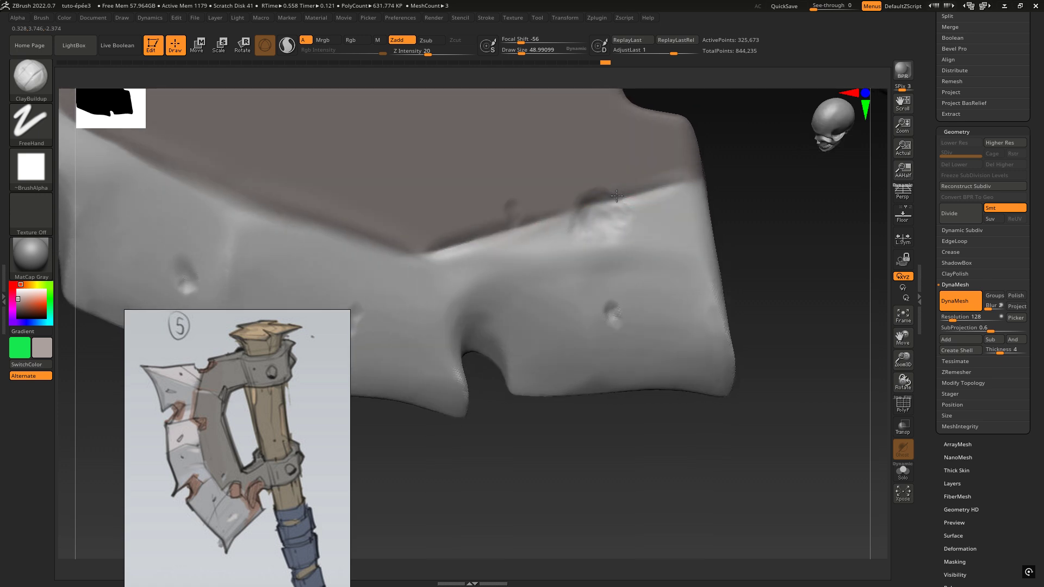
{"action": "right_click", "coordinate": [608, 209]}
{"action": "mouse_move", "coordinate": [662, 254]}
{"action": "right_mouse_down", "text": "ctrl"}
{"action": "mouse_move", "coordinate": [647, 246]}
{"action": "mouse_move", "coordinate": [625, 254]}
{"action": "right_mouse_up", "text": "ctrl"}
{"action": "key", "text": "shift"}
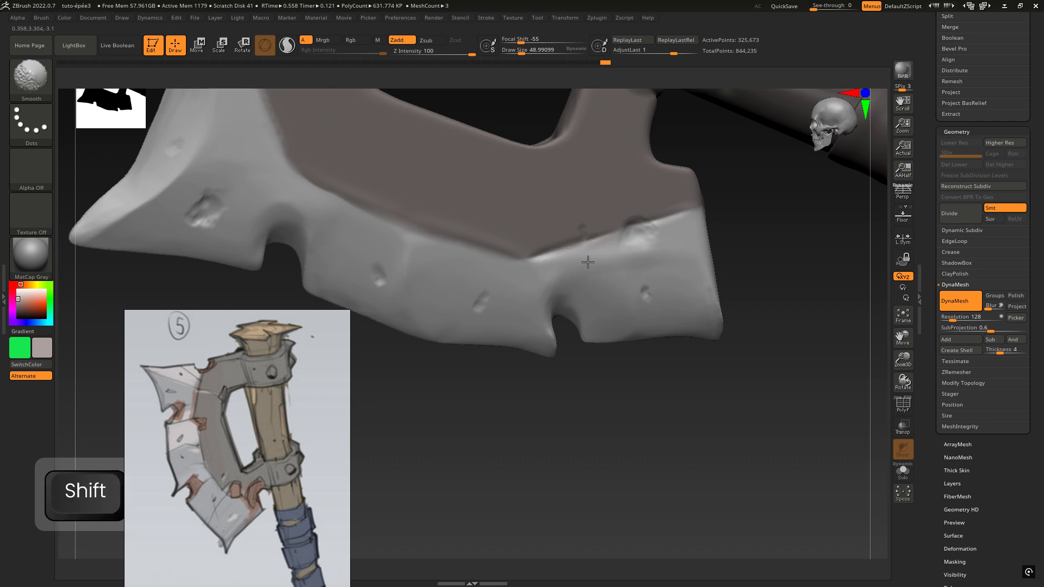
{"action": "left_click_drag", "start_coordinate": [670, 259], "coordinate": [647, 264], "text": "shift"}
{"action": "mouse_move", "coordinate": [643, 259]}
{"action": "right_mouse_down"}
{"action": "mouse_move", "coordinate": [699, 261]}
{"action": "mouse_move", "coordinate": [647, 266]}
{"action": "right_mouse_up"}
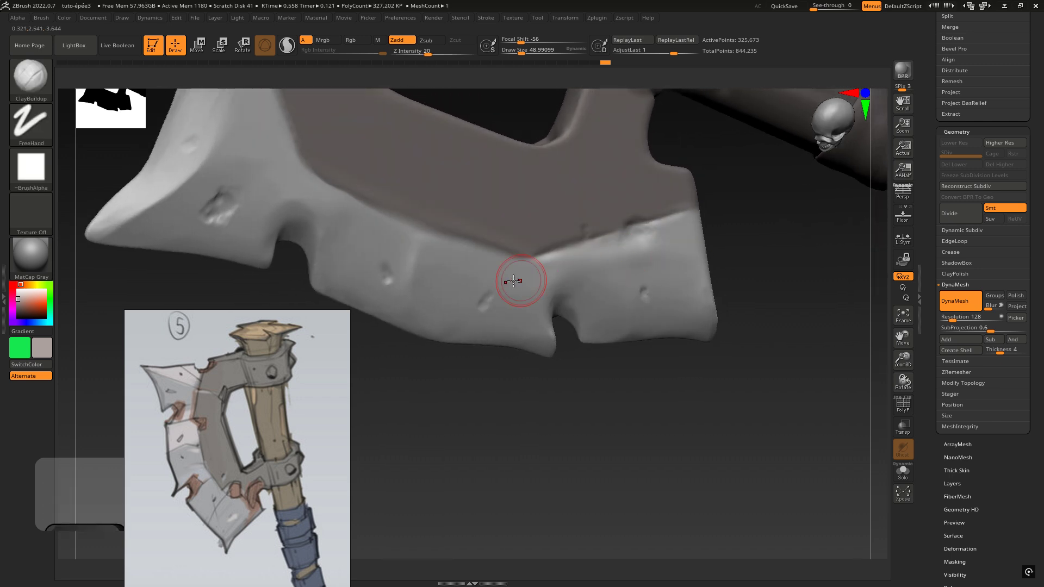
{"action": "mouse_move", "coordinate": [560, 263]}
{"action": "right_mouse_down"}
{"action": "mouse_move", "coordinate": [546, 266]}
{"action": "mouse_move", "coordinate": [559, 255]}
{"action": "right_mouse_up"}
- Flatten the lower blade section below the band border with TrimDynamic at Draw Size about 114 and 69, and soften its outer end
{"action": "left_click", "coordinate": [32, 81]}
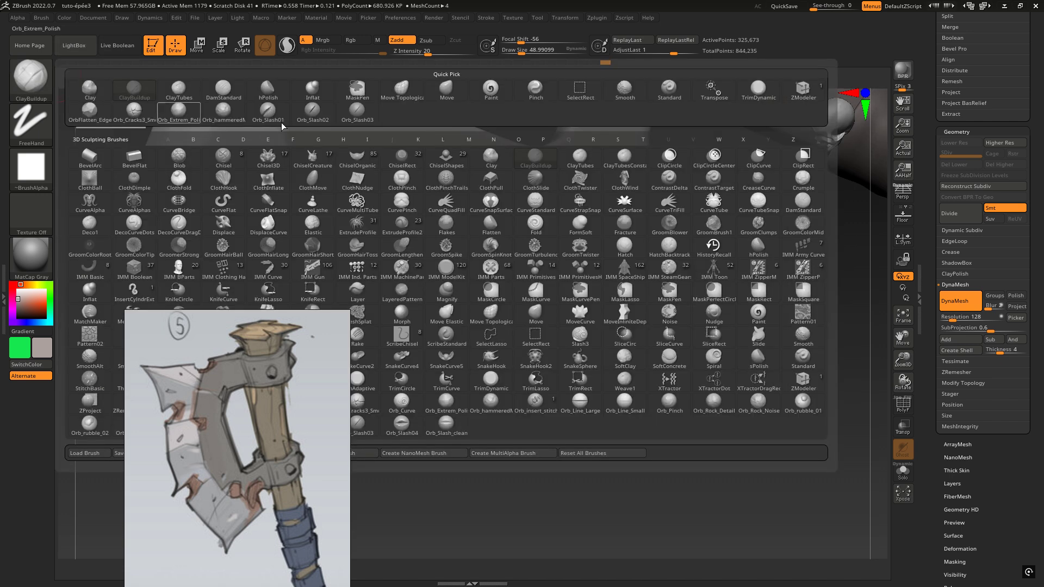
{"action": "left_click", "coordinate": [759, 96]}
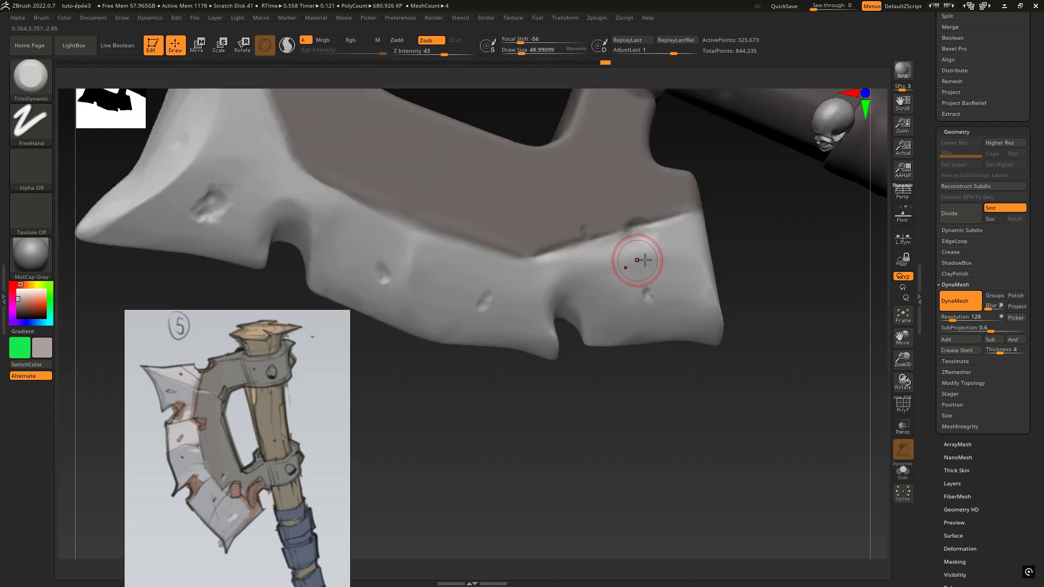
{"action": "key", "text": "space"}
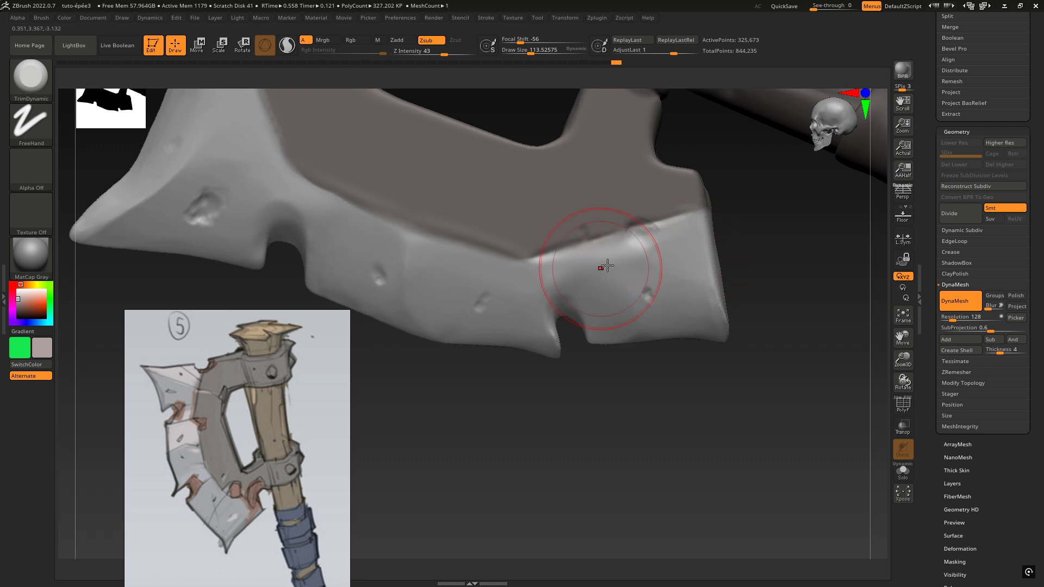
{"action": "mouse_move", "coordinate": [607, 266]}
{"action": "left_mouse_down"}
{"action": "mouse_move", "coordinate": [589, 284]}
{"action": "mouse_move", "coordinate": [604, 289]}
{"action": "mouse_move", "coordinate": [589, 284]}
{"action": "left_mouse_up"}
{"action": "key", "text": "space"}
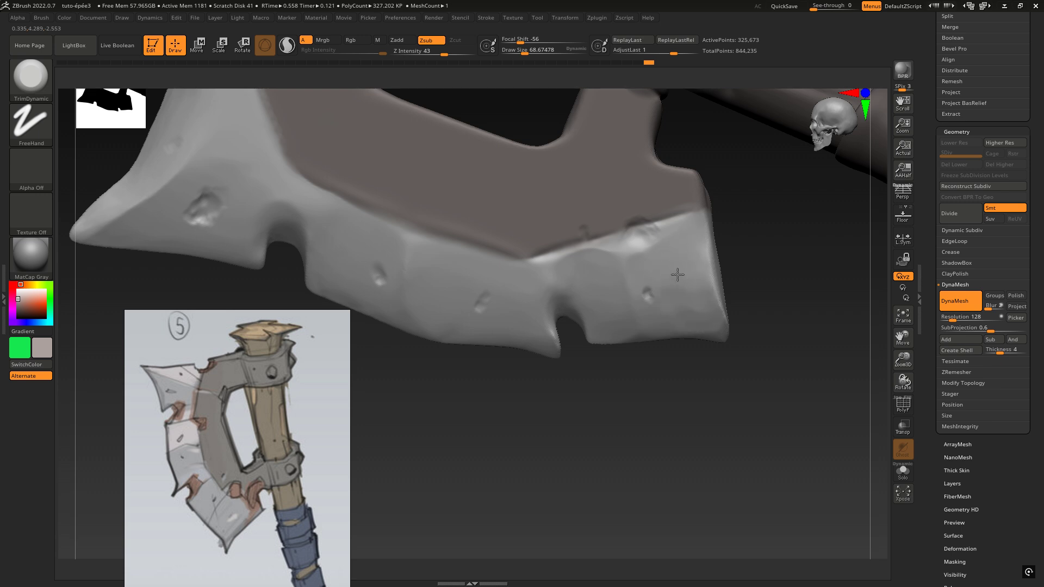
{"action": "left_click_drag", "start_coordinate": [691, 278], "coordinate": [687, 273], "text": "shift"}
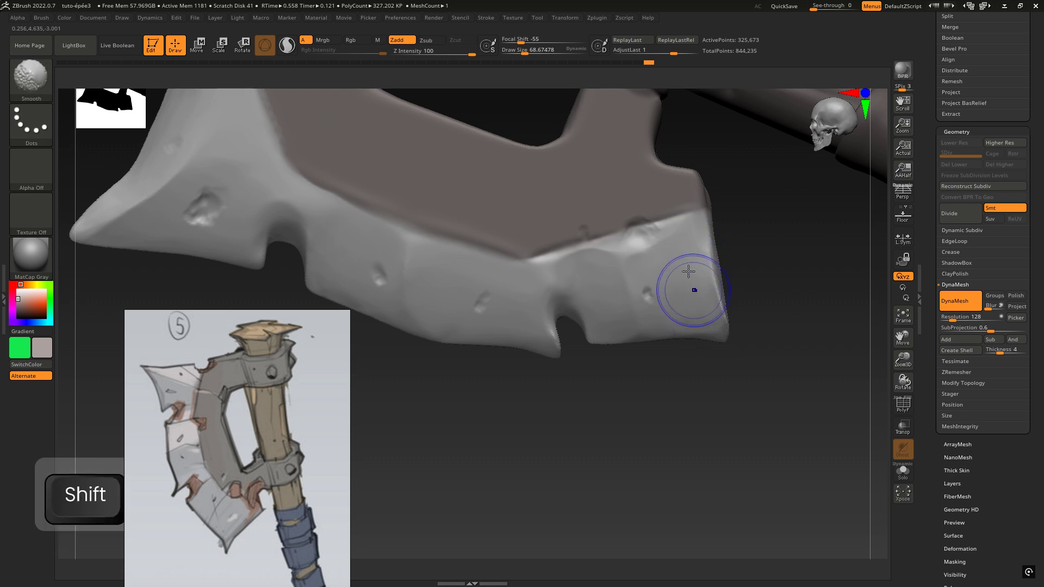
{"action": "mouse_move", "coordinate": [687, 272]}
{"action": "right_mouse_down"}
{"action": "mouse_move", "coordinate": [666, 214]}
{"action": "mouse_move", "coordinate": [688, 200]}
{"action": "mouse_move", "coordinate": [702, 152]}
{"action": "mouse_move", "coordinate": [589, 261]}
{"action": "mouse_move", "coordinate": [553, 263]}
{"action": "right_mouse_up"}
{"action": "right_click_drag", "start_coordinate": [613, 246], "coordinate": [707, 354], "text": "alt"}
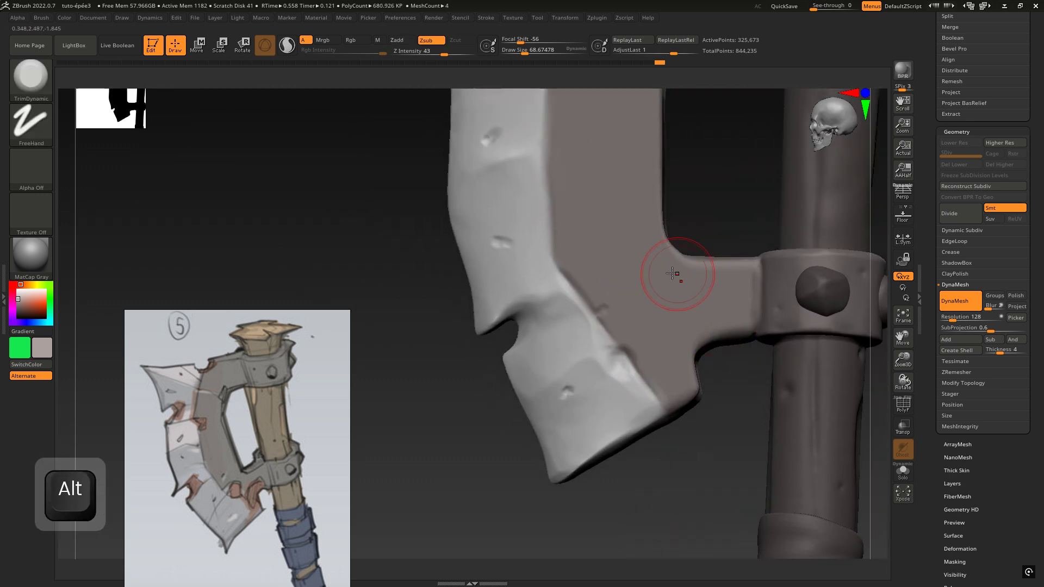
- Select the Paint brush and set Smooth to Rgb without Zadd to blend only the paint along the band border
{"action": "left_click", "coordinate": [29, 85]}
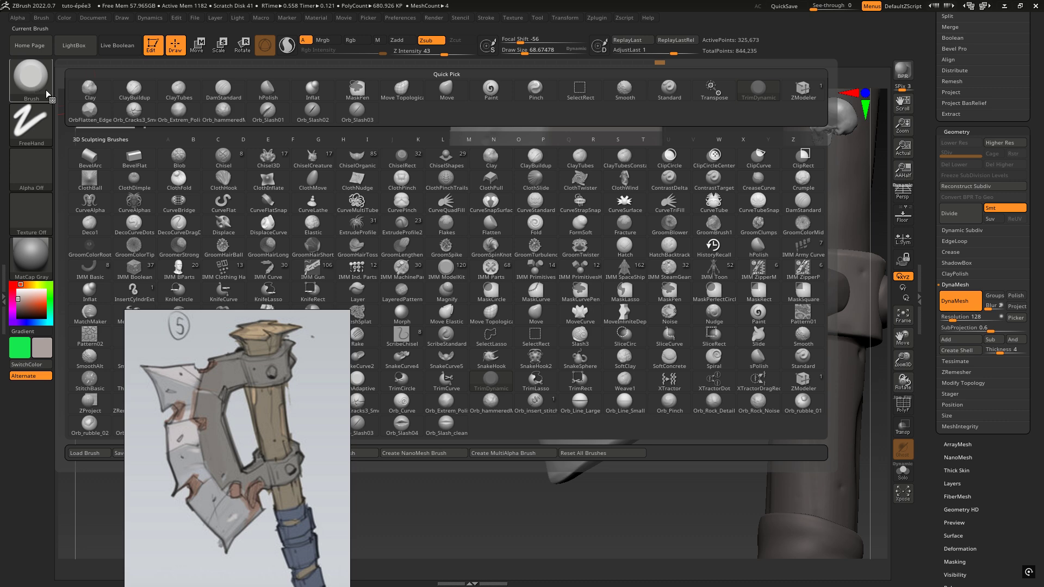
{"action": "left_click", "coordinate": [756, 318]}
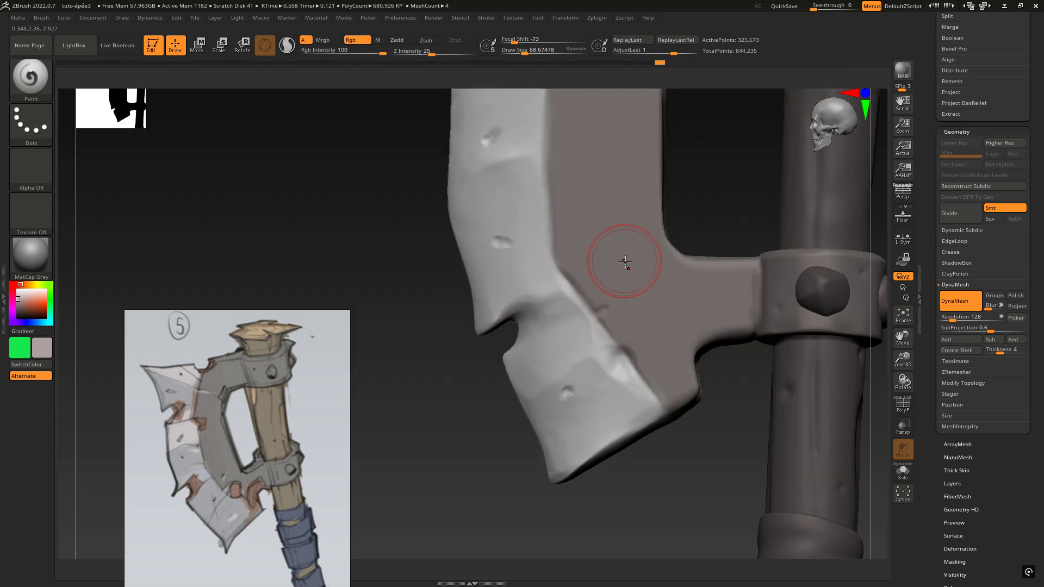
{"action": "key", "text": "shift"}
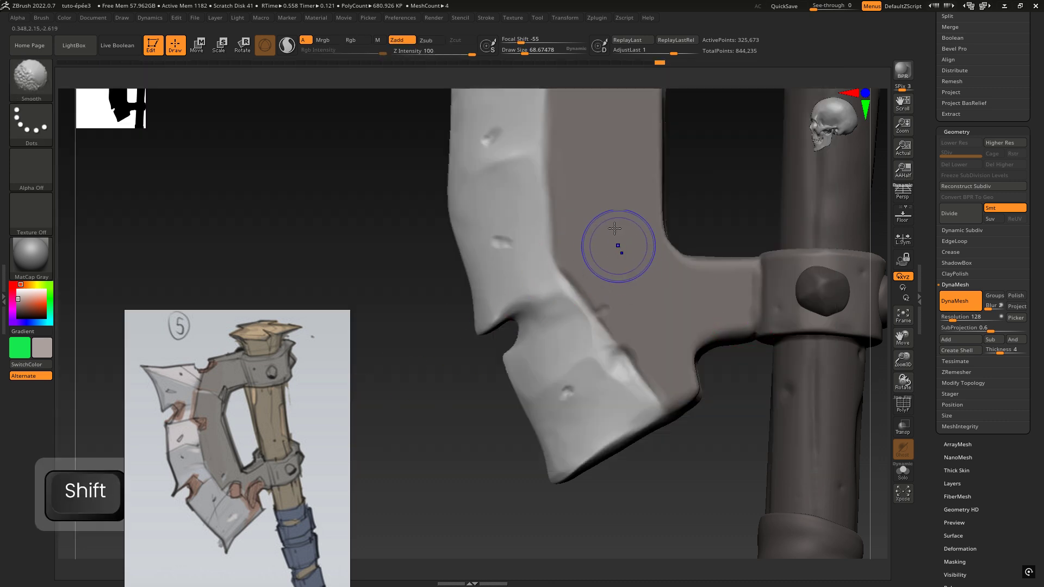
{"action": "left_click", "coordinate": [352, 40]}
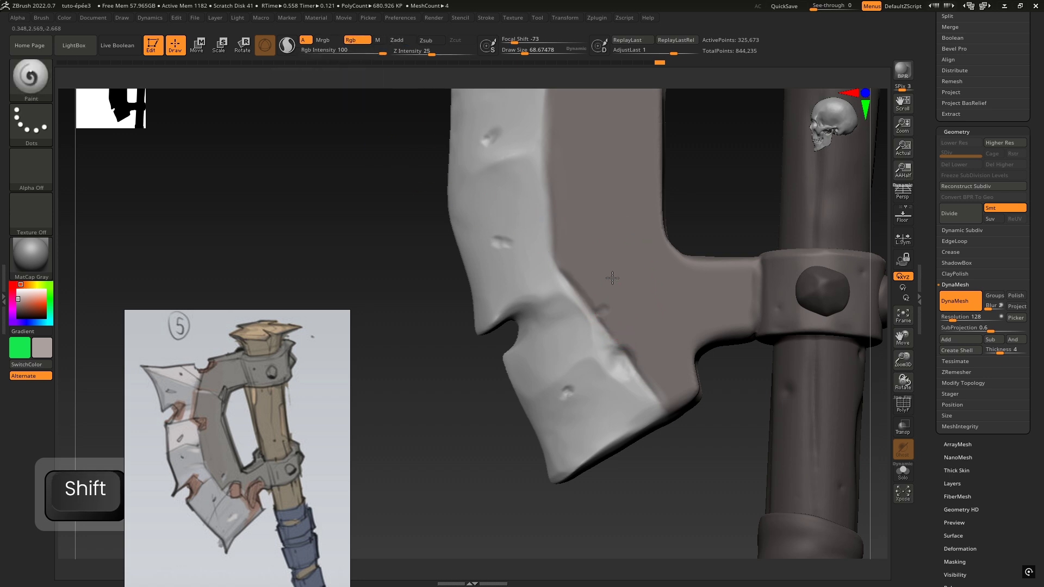
{"action": "right_click_drag", "start_coordinate": [625, 212], "coordinate": [638, 328], "text": "alt"}
{"action": "left_click_drag", "start_coordinate": [570, 289], "coordinate": [560, 343], "text": "shift"}
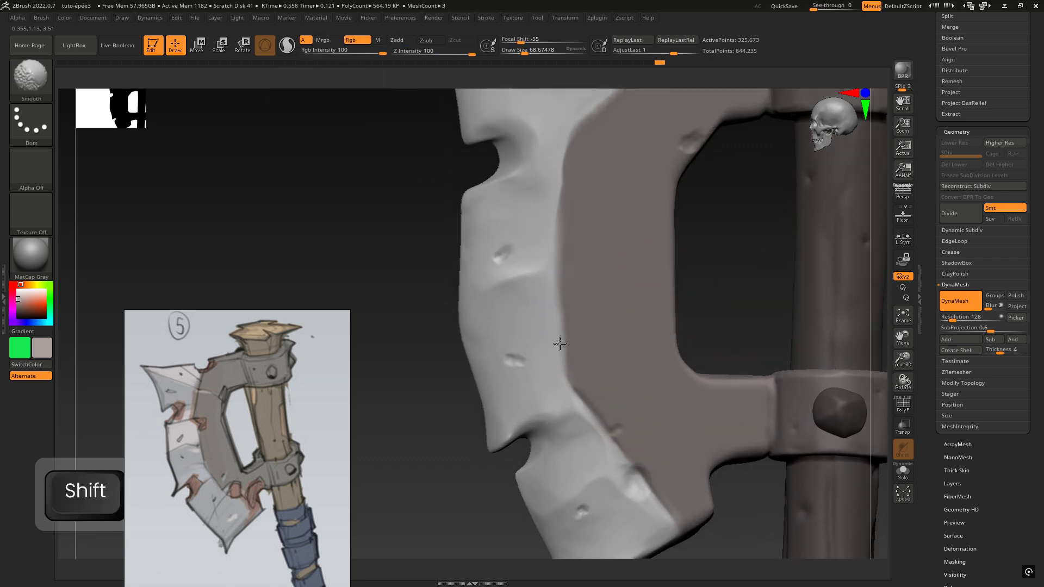
- Move the reference drawing up beside the axe head and frame the whole head next to it
{"action": "mouse_move", "coordinate": [602, 345]}
{"action": "right_mouse_down", "text": "ctrl"}
{"action": "mouse_move", "coordinate": [601, 275]}
{"action": "mouse_move", "coordinate": [684, 277]}
{"action": "right_mouse_up", "text": "ctrl"}
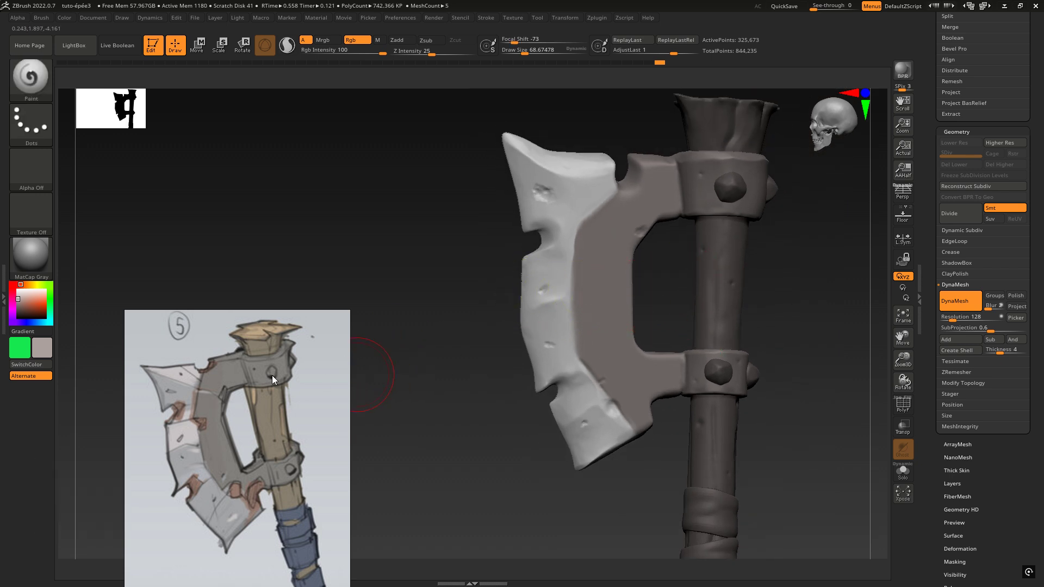
{"action": "left_click_drag", "start_coordinate": [220, 315], "coordinate": [331, 179]}
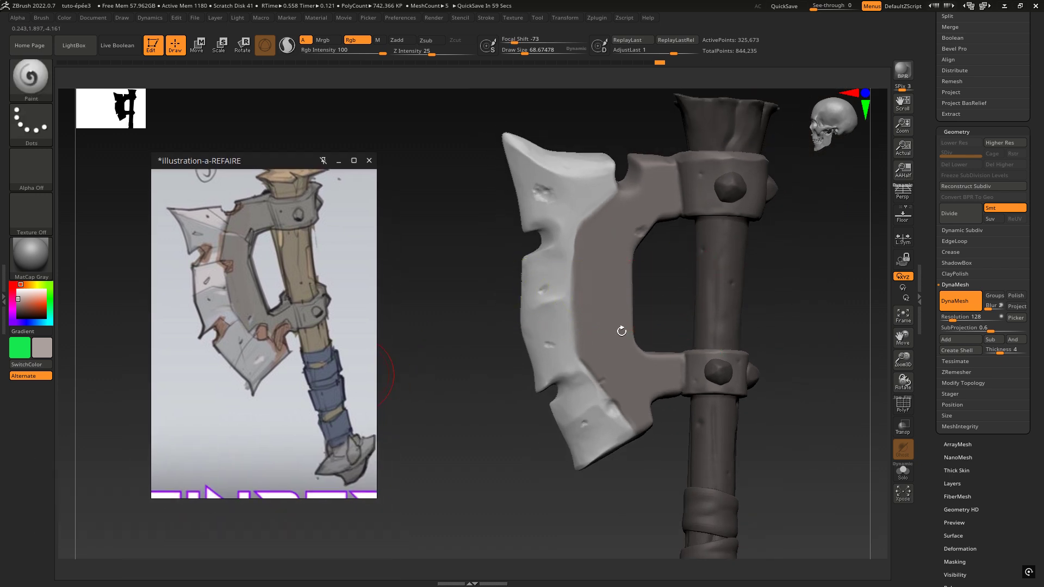
{"action": "key", "text": "alt"}
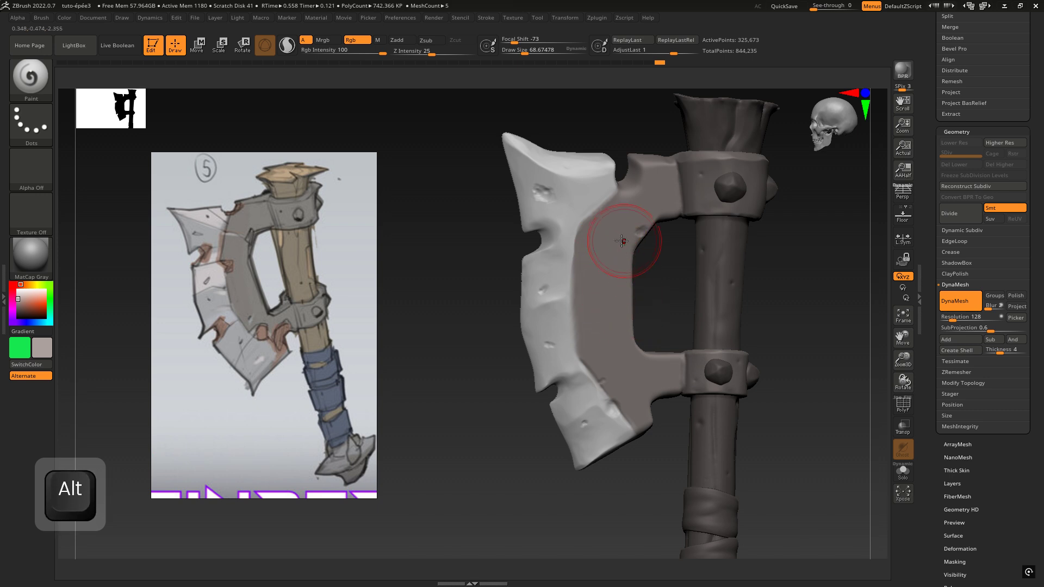
{"action": "right_click_drag", "start_coordinate": [588, 213], "coordinate": [599, 309], "text": "alt"}
- Paint the upper blade's pointed tip white with the brush at Draw Size about 35
{"action": "key", "text": "space"}
{"action": "left_click", "coordinate": [457, 301]}
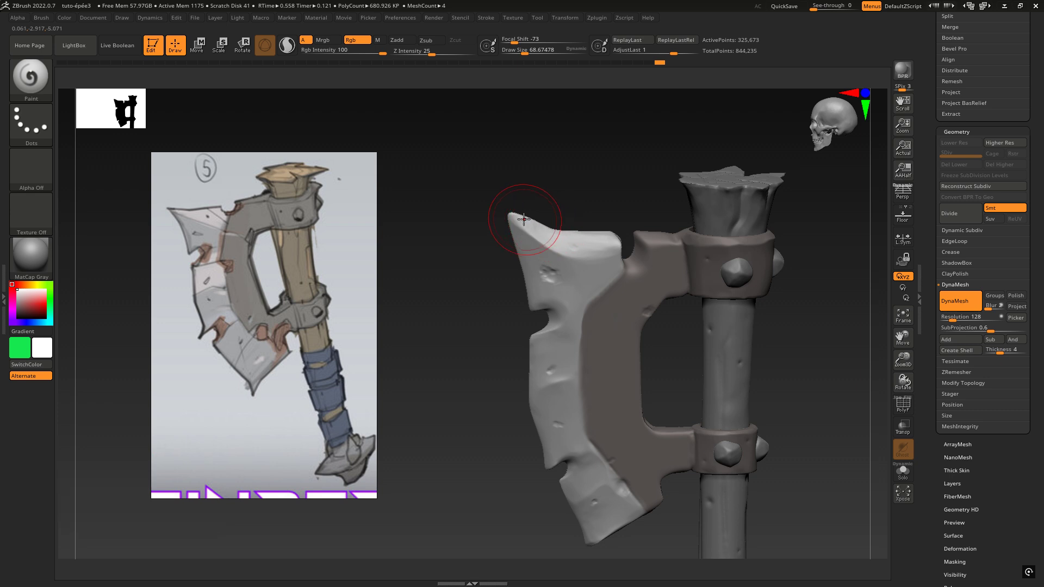
{"action": "key", "text": "space"}
{"action": "left_click_drag", "start_coordinate": [533, 221], "coordinate": [525, 222]}
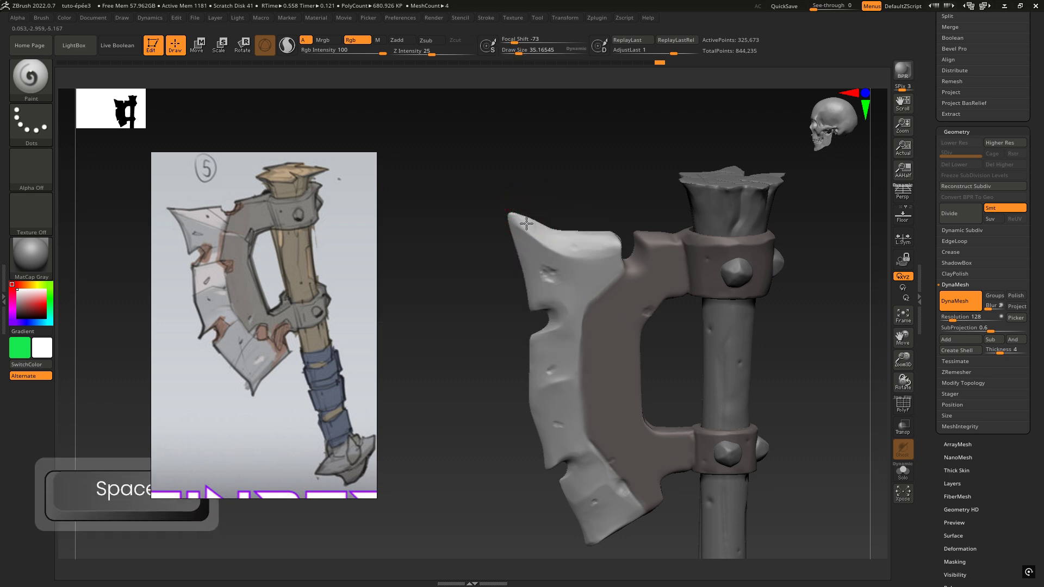
{"action": "right_click_drag", "start_coordinate": [568, 264], "coordinate": [586, 243]}
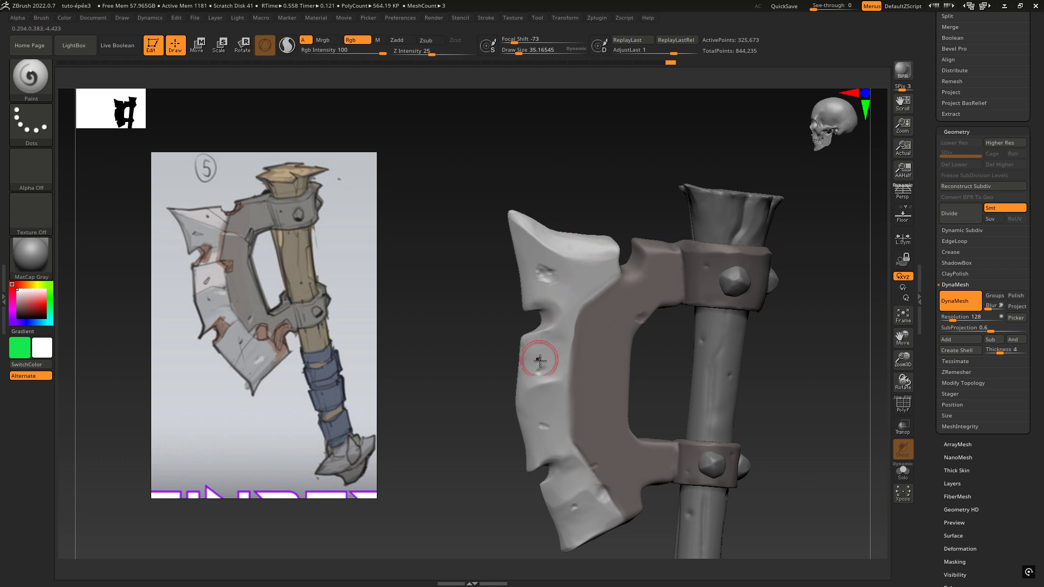
- Sample a light grey from the reference blade, tint it slightly pink, and paint the edge of the upper blade tip
{"action": "key", "text": "space"}
{"action": "left_click_drag", "start_coordinate": [390, 299], "coordinate": [195, 238]}
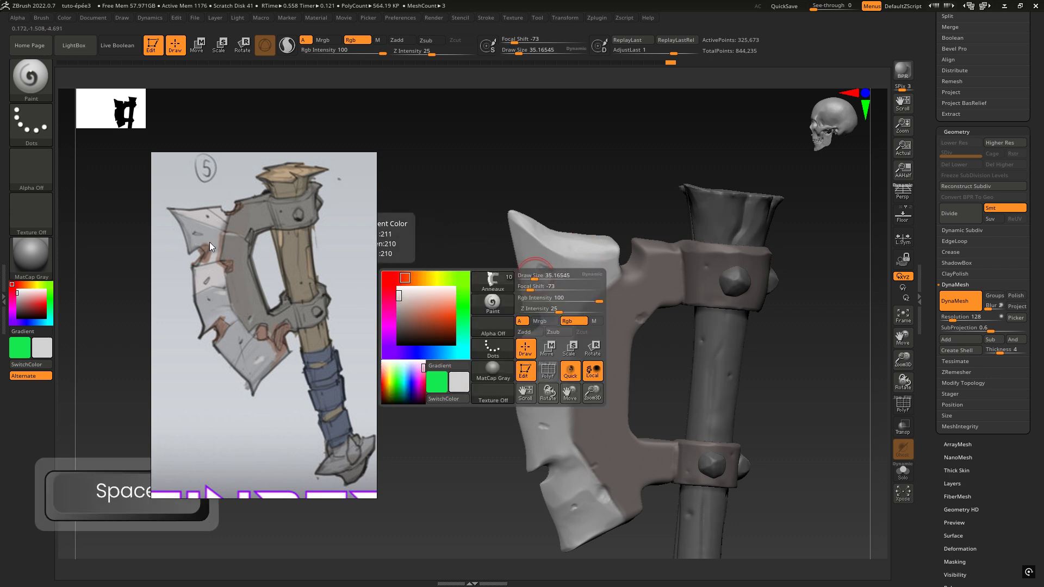
{"action": "left_click", "coordinate": [398, 298]}
{"action": "right_click_drag", "start_coordinate": [544, 269], "coordinate": [522, 232], "text": "ctrl"}
{"action": "left_click_drag", "start_coordinate": [513, 224], "coordinate": [516, 232]}
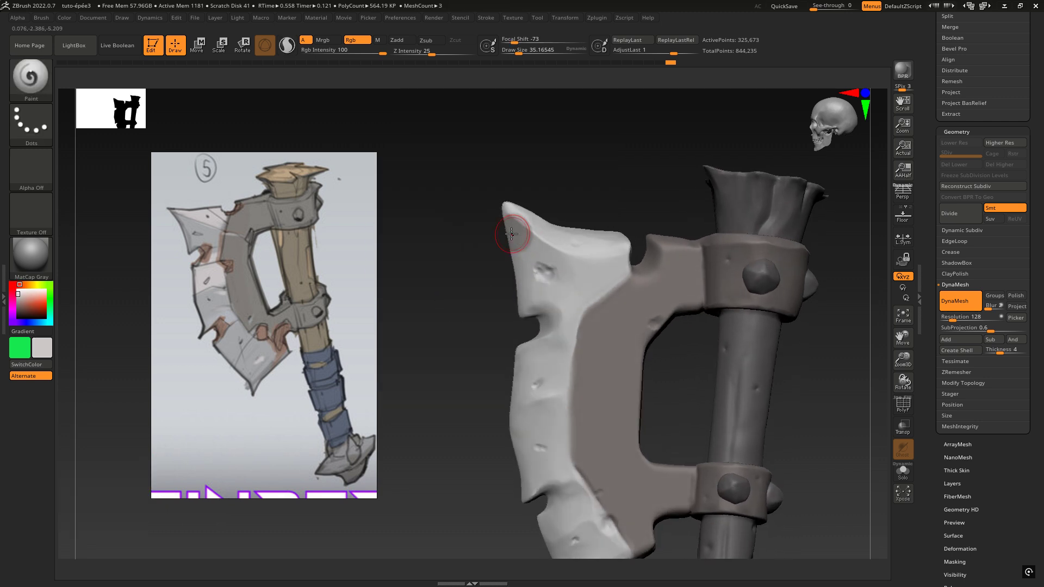
- Choose a lighter warm grey and paint the upper blade between the dent and the tip
{"action": "key", "text": "space"}
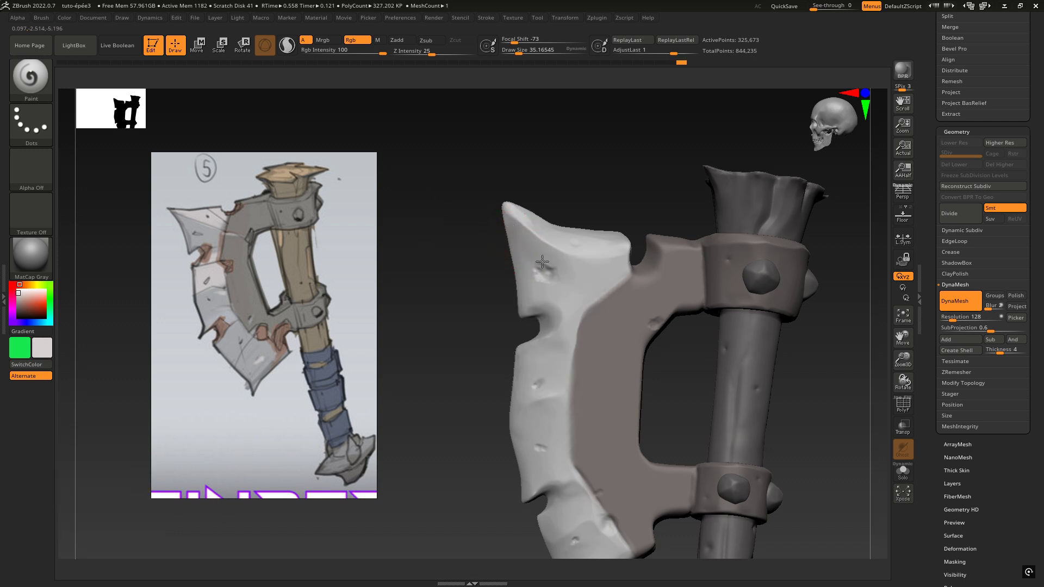
{"action": "left_click_drag", "start_coordinate": [542, 262], "coordinate": [524, 246]}
{"action": "right_click_drag", "start_coordinate": [541, 243], "coordinate": [550, 244]}
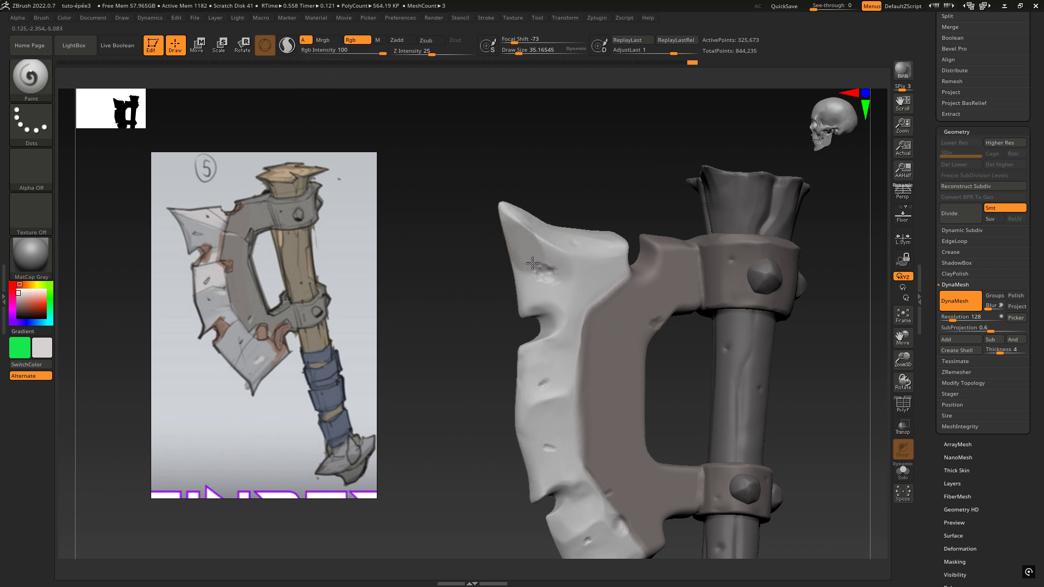
- Try painting around the upper blade's dent with Rgb Intensity lowered to 24, and undo the last two strokes
{"action": "left_click_drag", "start_coordinate": [533, 263], "coordinate": [536, 264]}
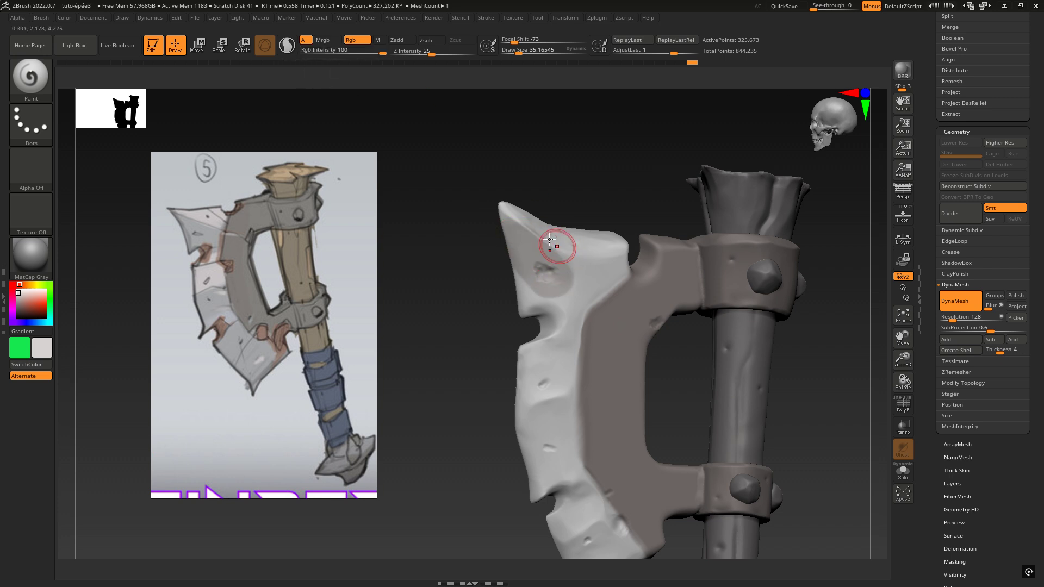
{"action": "mouse_move", "coordinate": [325, 55]}
{"action": "left_mouse_down"}
{"action": "mouse_move", "coordinate": [361, 51]}
{"action": "mouse_move", "coordinate": [343, 53]}
{"action": "left_mouse_up"}
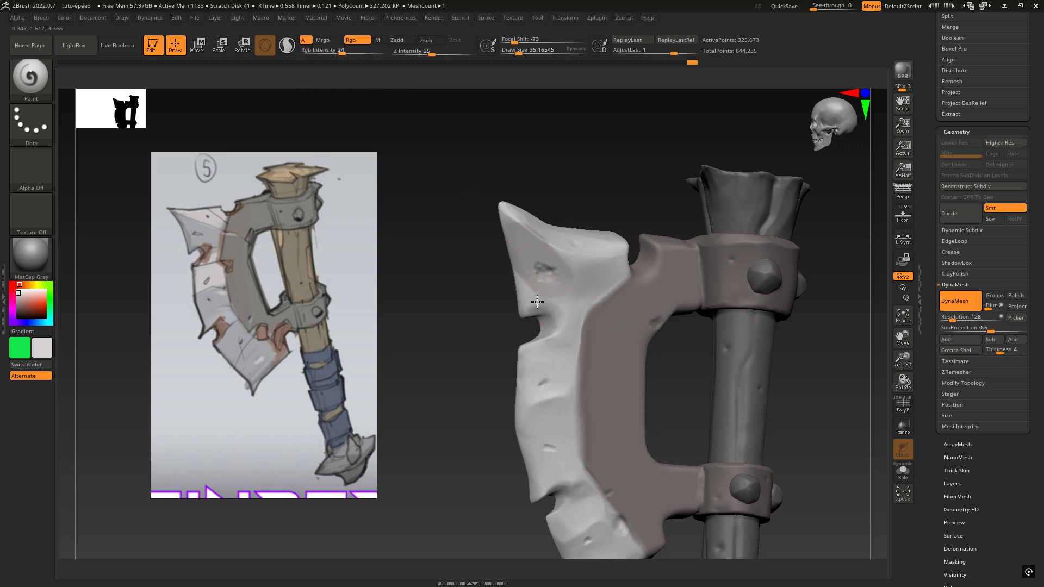
{"action": "left_click_drag", "start_coordinate": [537, 302], "coordinate": [560, 291]}
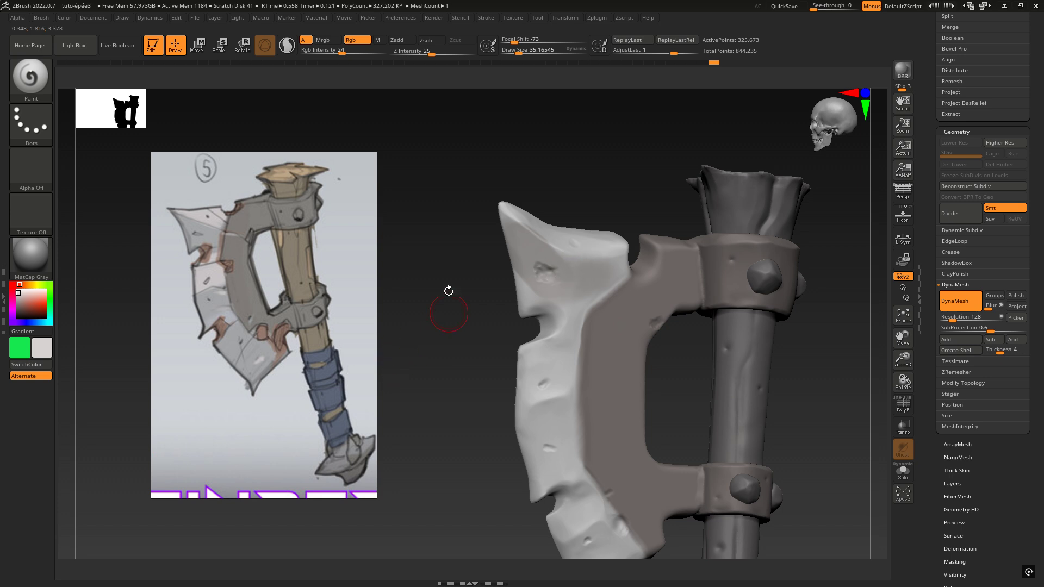
{"action": "key", "text": "ctrl"}
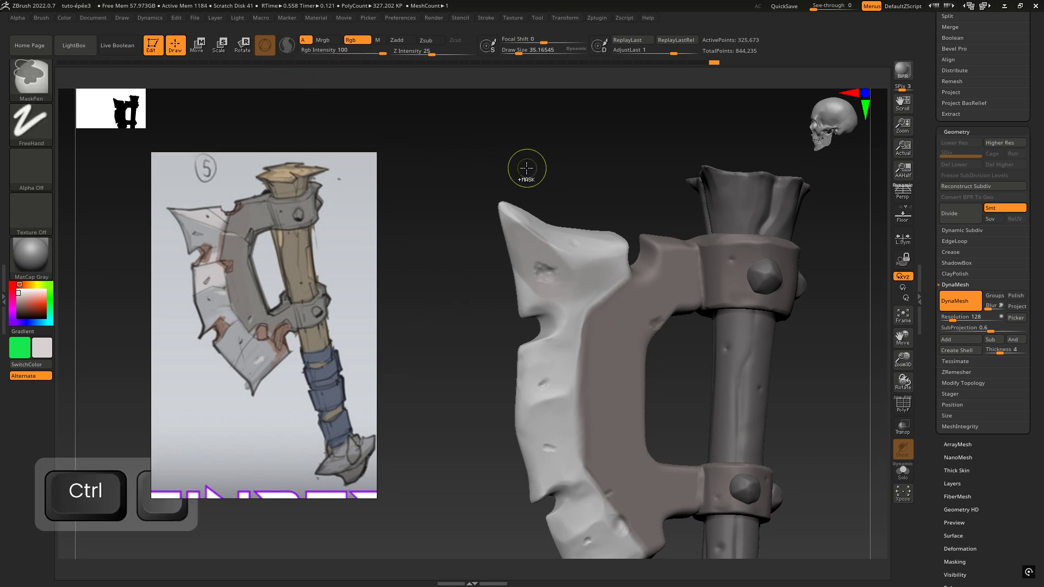
{"action": "key", "text": "ctrl+z"}
{"action": "key", "text": "ctrl+z"}
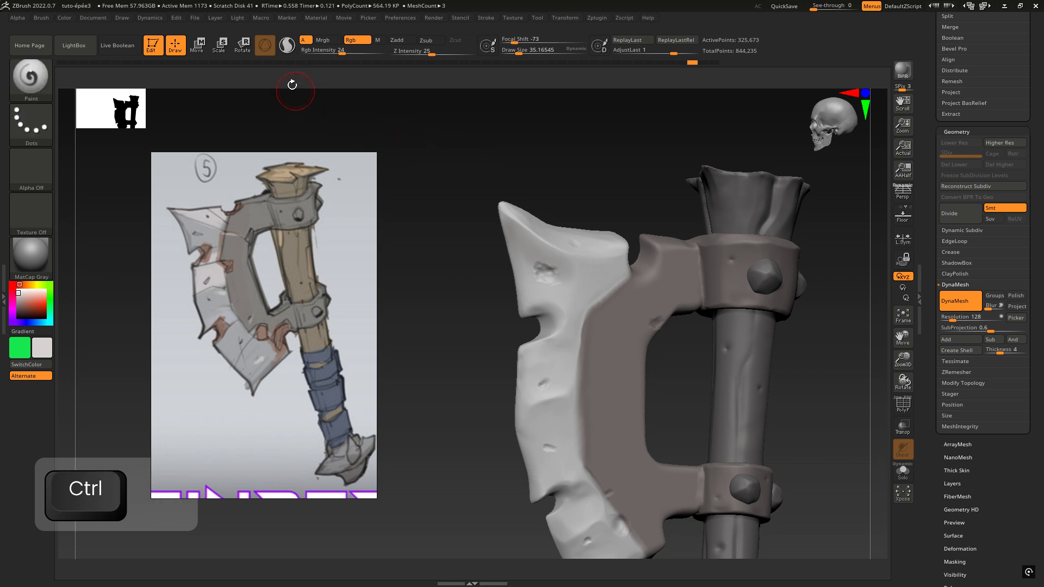
- Set Rgb Intensity to 100 and paint the light warm grey around the upper blade's dent and toward the frame
{"action": "left_click_drag", "start_coordinate": [342, 53], "coordinate": [390, 53]}
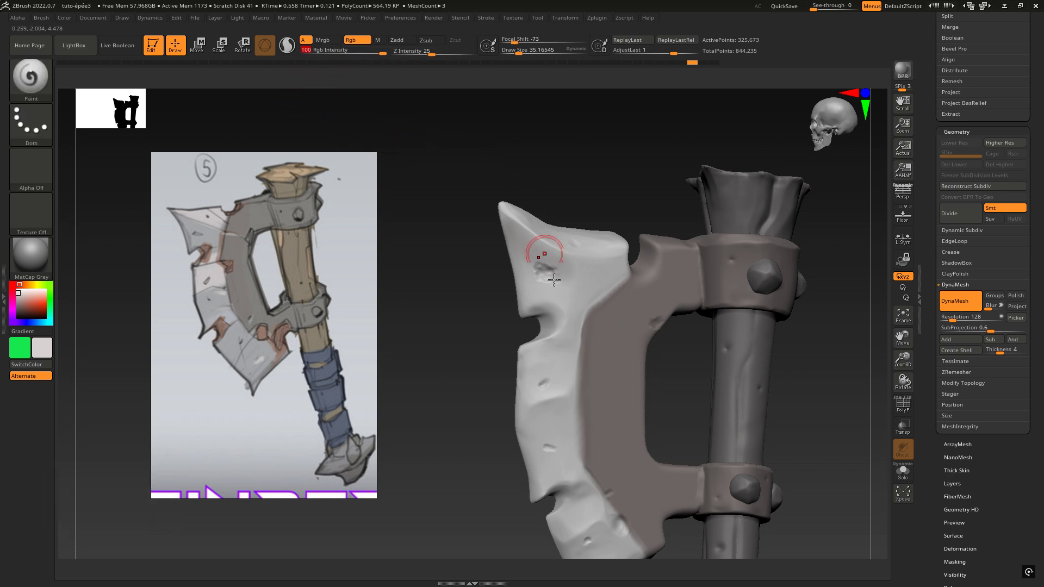
{"action": "left_click_drag", "start_coordinate": [554, 280], "coordinate": [528, 298]}
{"action": "right_click_drag", "start_coordinate": [541, 268], "coordinate": [535, 265]}
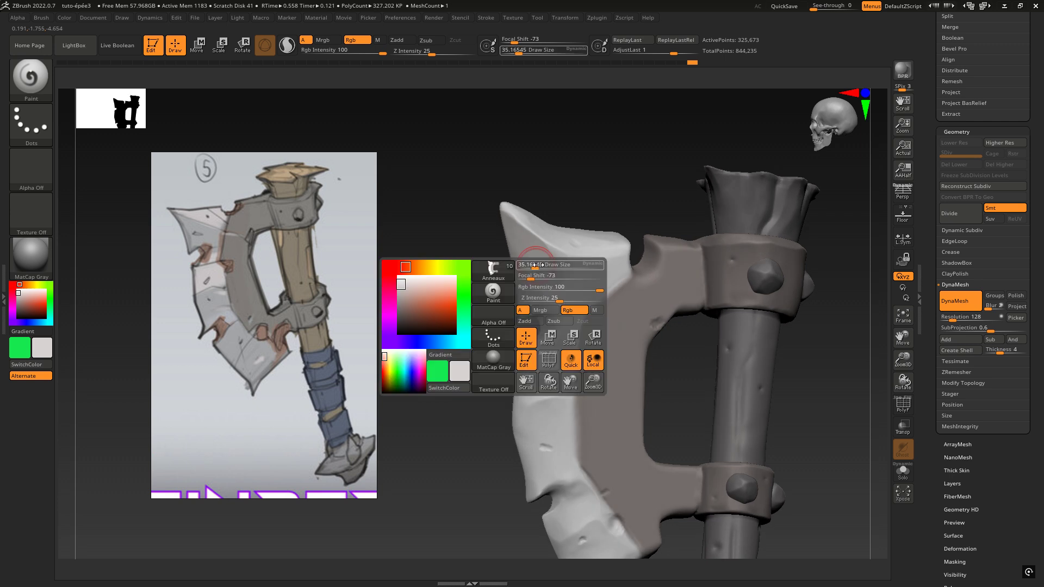
{"action": "left_click_drag", "start_coordinate": [569, 273], "coordinate": [531, 249]}
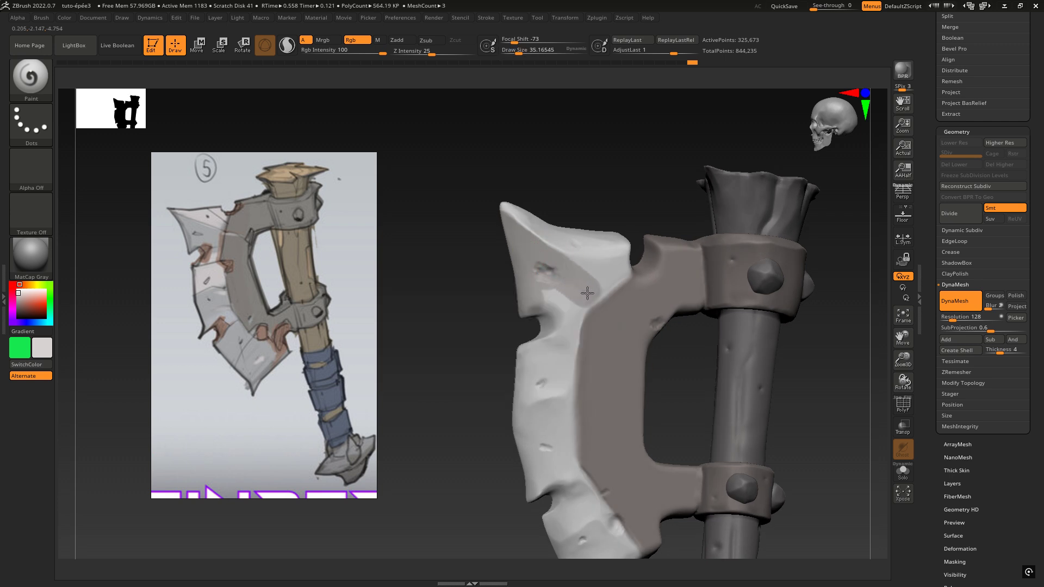
{"action": "mouse_move", "coordinate": [587, 293]}
{"action": "left_mouse_down"}
{"action": "mouse_move", "coordinate": [560, 280]}
{"action": "mouse_move", "coordinate": [534, 299]}
{"action": "mouse_move", "coordinate": [550, 314]}
{"action": "mouse_move", "coordinate": [534, 314]}
{"action": "mouse_move", "coordinate": [570, 300]}
{"action": "mouse_move", "coordinate": [565, 320]}
{"action": "mouse_move", "coordinate": [574, 300]}
{"action": "left_mouse_up"}
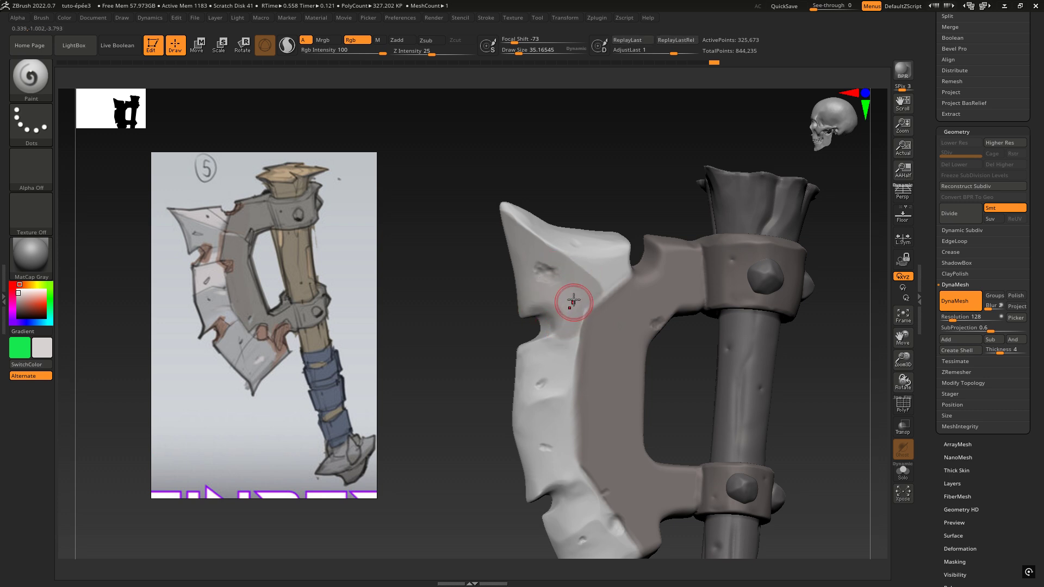
- Paint the blade's middle section with the same light warm grey, from the upper notch down to the lower notch
{"action": "left_click_drag", "start_coordinate": [562, 347], "coordinate": [553, 381]}
{"action": "mouse_move", "coordinate": [572, 305]}
{"action": "left_mouse_down"}
{"action": "mouse_move", "coordinate": [560, 376]}
{"action": "mouse_move", "coordinate": [571, 332]}
{"action": "left_mouse_up"}
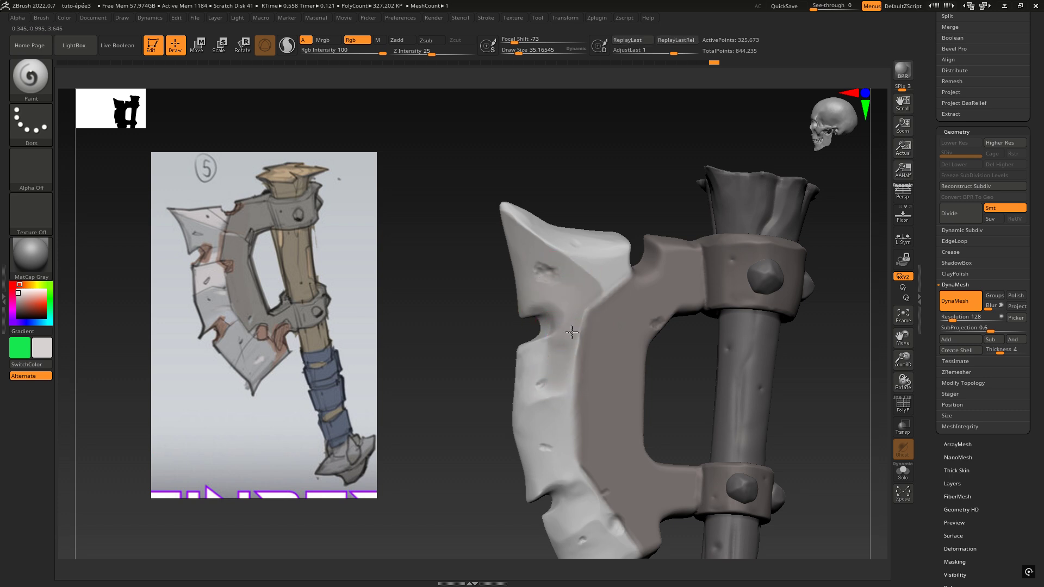
{"action": "left_click_drag", "start_coordinate": [558, 399], "coordinate": [560, 443]}
{"action": "left_click_drag", "start_coordinate": [560, 378], "coordinate": [562, 459]}
{"action": "right_click_drag", "start_coordinate": [546, 394], "coordinate": [536, 293], "text": "alt"}
{"action": "mouse_move", "coordinate": [519, 245]}
{"action": "left_mouse_down"}
{"action": "mouse_move", "coordinate": [515, 357]}
{"action": "mouse_move", "coordinate": [525, 373]}
{"action": "left_mouse_up"}
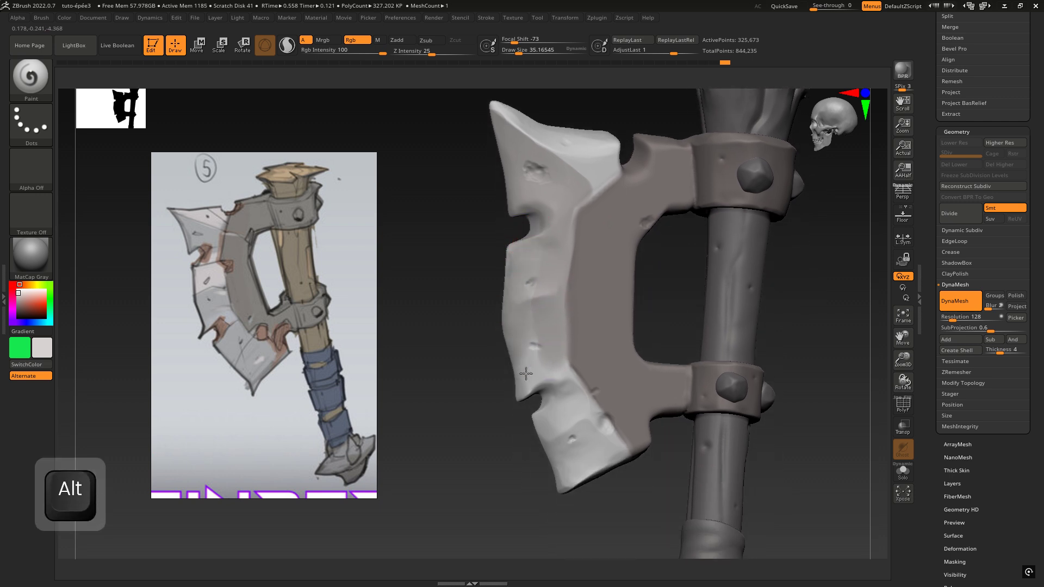
{"action": "mouse_move", "coordinate": [524, 283]}
{"action": "left_mouse_down"}
{"action": "mouse_move", "coordinate": [531, 363]}
{"action": "mouse_move", "coordinate": [521, 327]}
{"action": "left_mouse_up"}
{"action": "right_click_drag", "start_coordinate": [543, 322], "coordinate": [543, 334]}
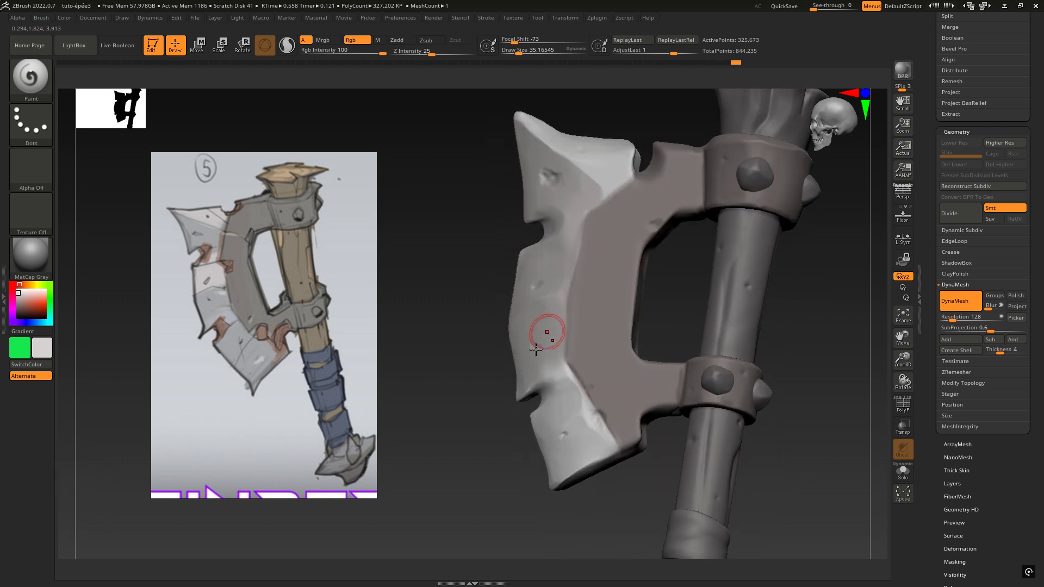
- Paint the lower blade section light warm grey out to its tip, checking its edge from several angles
{"action": "mouse_move", "coordinate": [541, 381]}
{"action": "right_mouse_down"}
{"action": "mouse_move", "coordinate": [579, 354]}
{"action": "mouse_move", "coordinate": [494, 289]}
{"action": "mouse_move", "coordinate": [480, 424]}
{"action": "mouse_move", "coordinate": [563, 296]}
{"action": "right_mouse_up"}
{"action": "right_click_drag", "start_coordinate": [636, 238], "coordinate": [632, 264]}
{"action": "left_click_drag", "start_coordinate": [604, 259], "coordinate": [692, 251]}
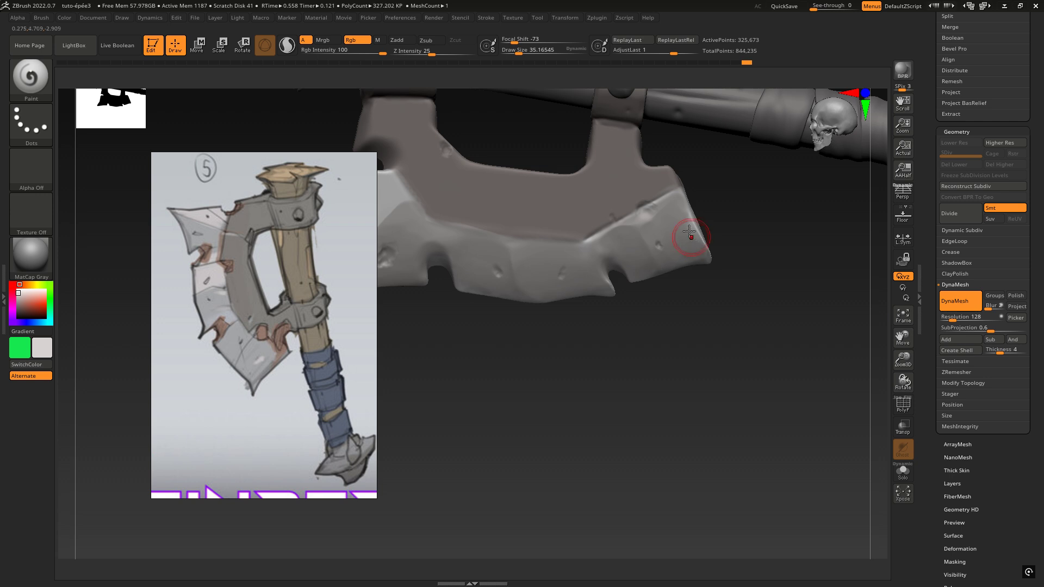
{"action": "right_click_drag", "start_coordinate": [712, 210], "coordinate": [641, 329], "text": "alt"}
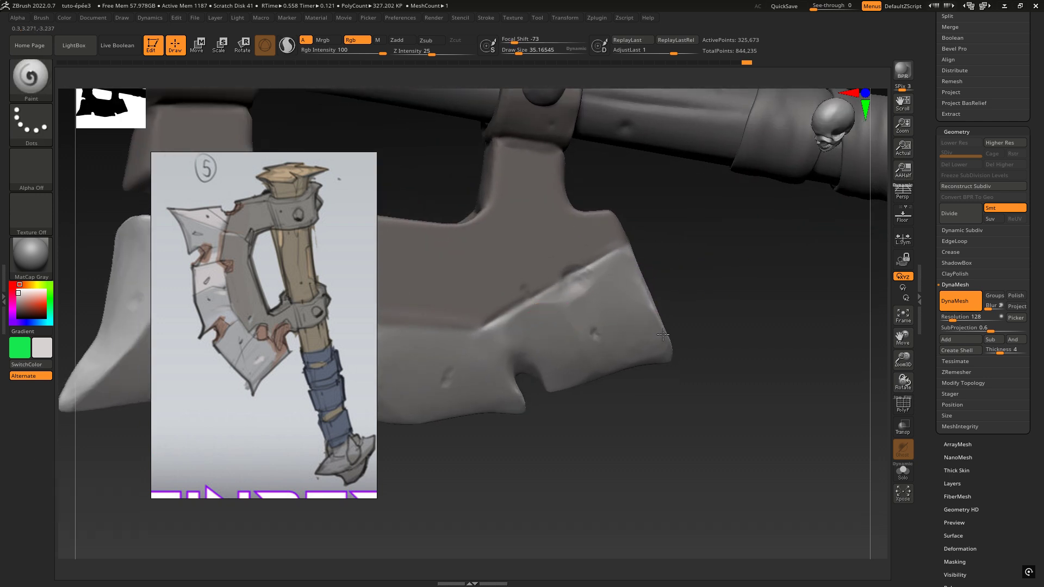
{"action": "right_click_drag", "start_coordinate": [614, 300], "coordinate": [588, 294]}
{"action": "mouse_move", "coordinate": [521, 330]}
{"action": "right_mouse_down"}
{"action": "mouse_move", "coordinate": [625, 234]}
{"action": "mouse_move", "coordinate": [641, 245]}
{"action": "mouse_move", "coordinate": [521, 186]}
{"action": "mouse_move", "coordinate": [541, 204]}
{"action": "right_mouse_up"}
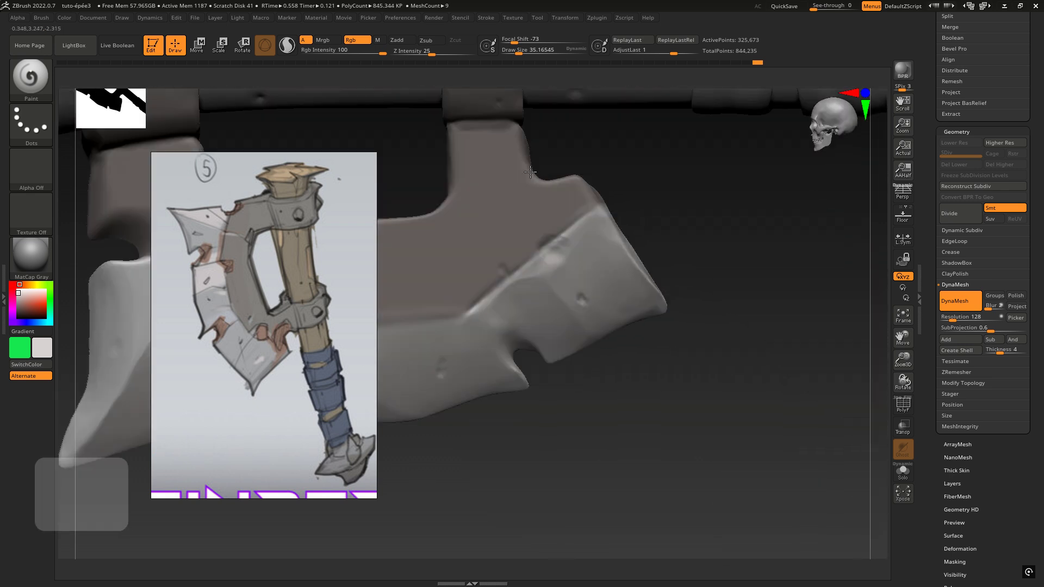
{"action": "key", "text": "shift"}
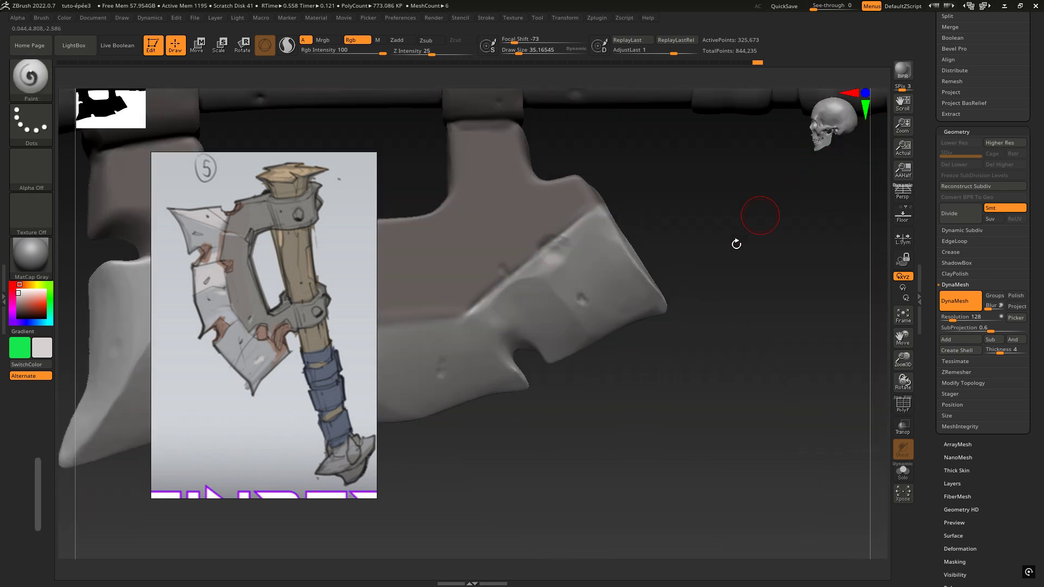
{"action": "right_click_drag", "start_coordinate": [734, 303], "coordinate": [736, 201]}
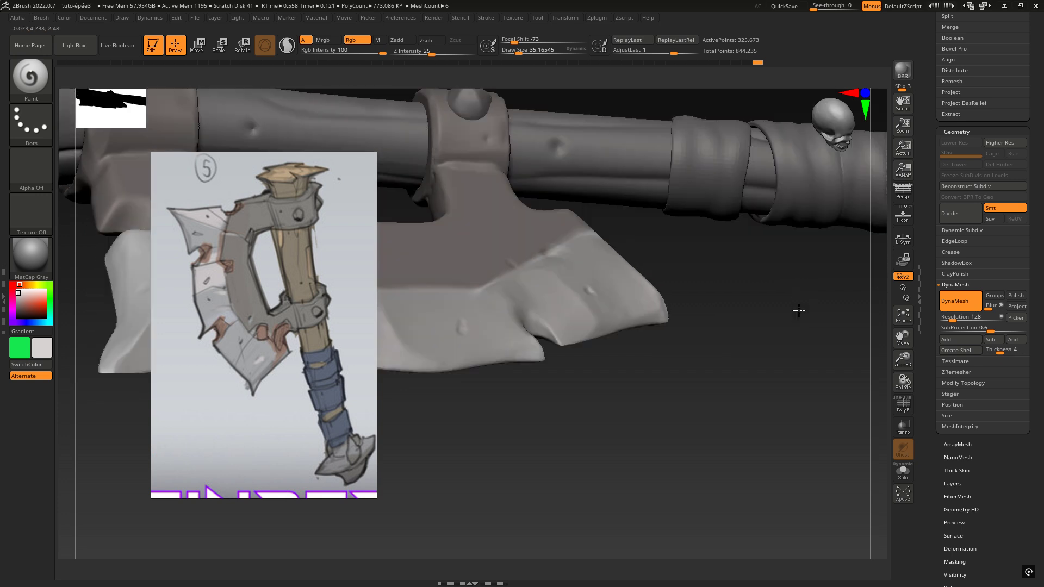
{"action": "right_click_drag", "start_coordinate": [799, 310], "coordinate": [625, 233]}
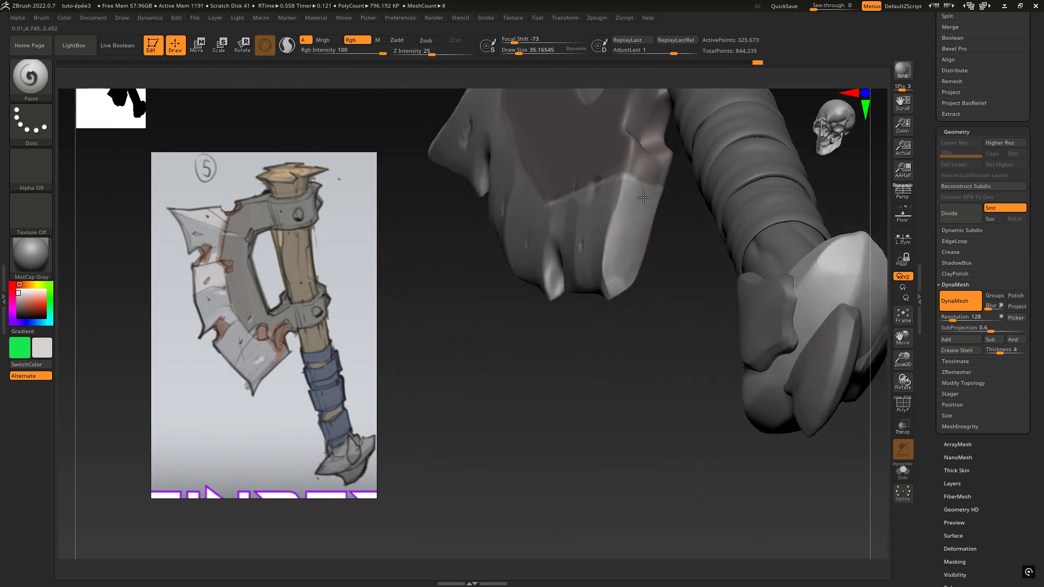
{"action": "right_click_drag", "start_coordinate": [614, 291], "coordinate": [658, 220]}
{"action": "right_click_drag", "start_coordinate": [528, 322], "coordinate": [626, 301]}
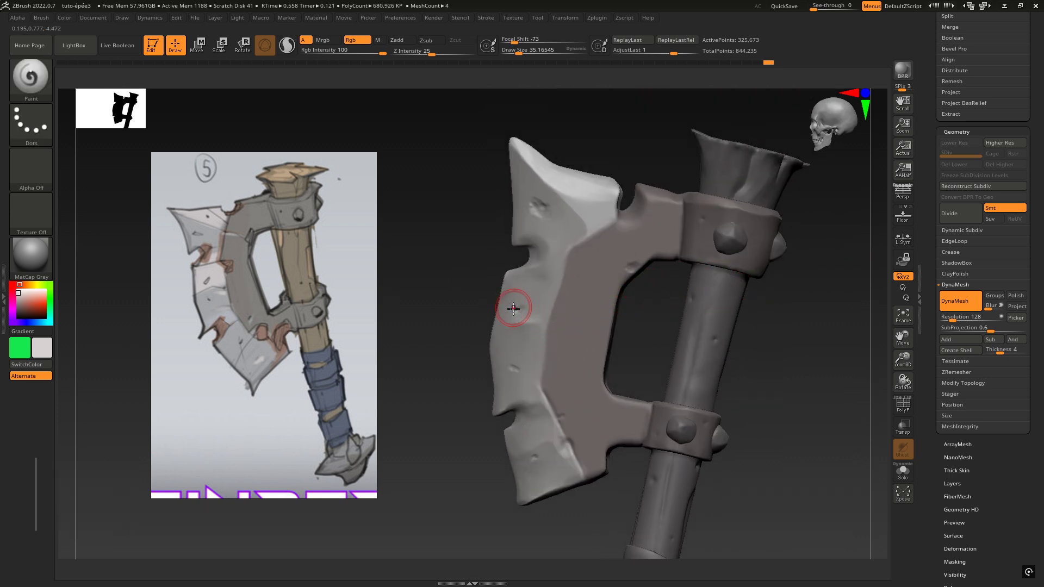
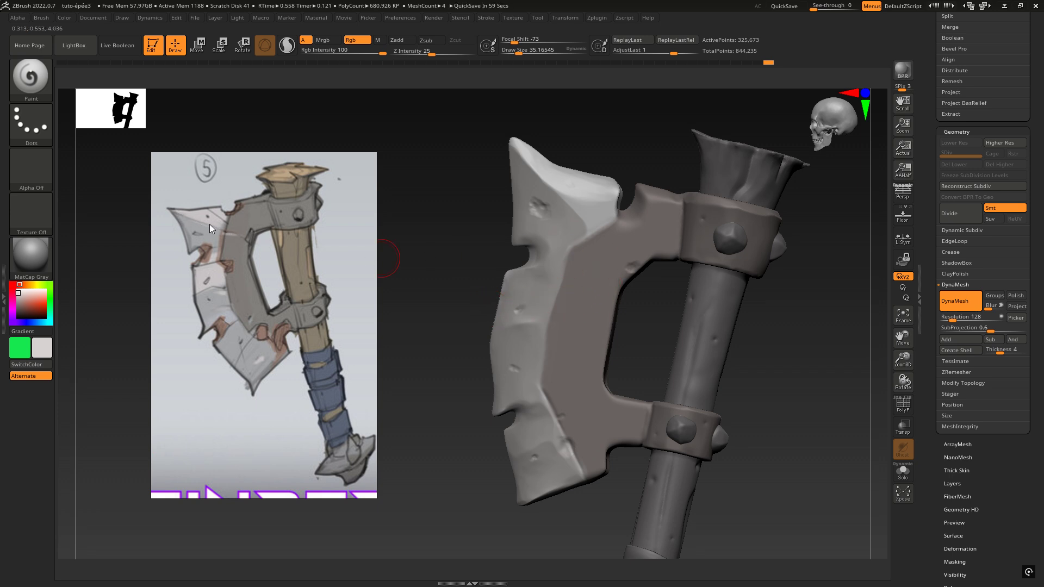
- Sample white from the upper blade tip and paint the middle blade section just below the upper notch
{"action": "right_click_drag", "start_coordinate": [618, 255], "coordinate": [407, 261]}
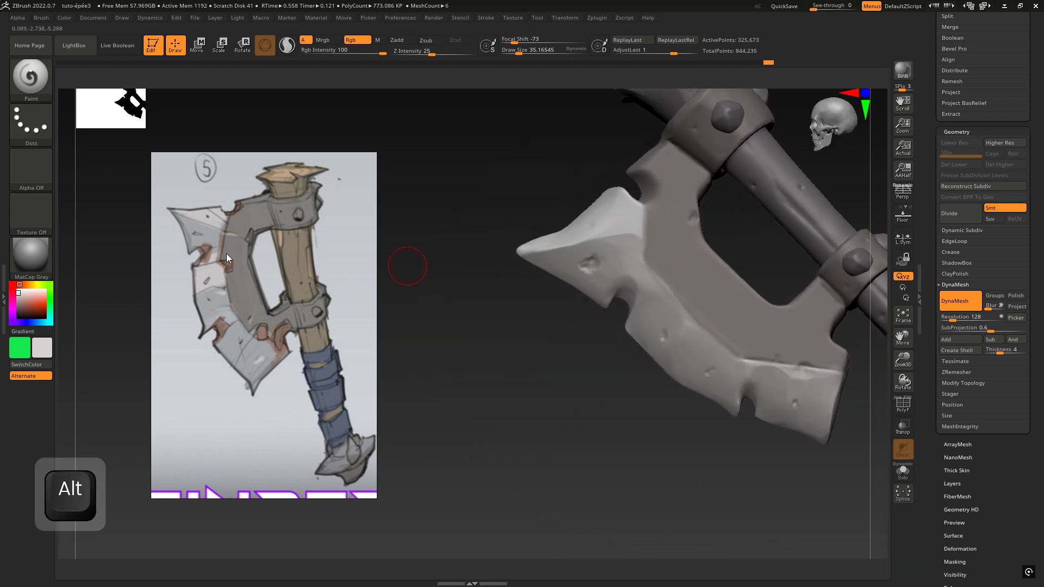
{"action": "mouse_move", "coordinate": [670, 242]}
{"action": "right_mouse_down"}
{"action": "mouse_move", "coordinate": [759, 256]}
{"action": "mouse_move", "coordinate": [714, 260]}
{"action": "mouse_move", "coordinate": [821, 281]}
{"action": "mouse_move", "coordinate": [764, 280]}
{"action": "mouse_move", "coordinate": [779, 281]}
{"action": "mouse_move", "coordinate": [668, 239]}
{"action": "right_mouse_up"}
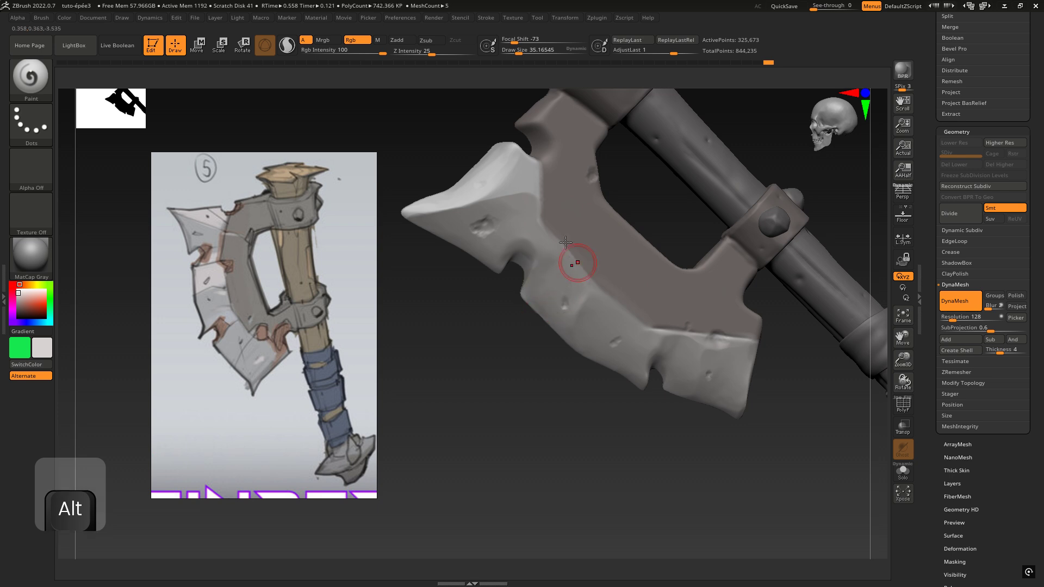
{"action": "key", "text": "c"}
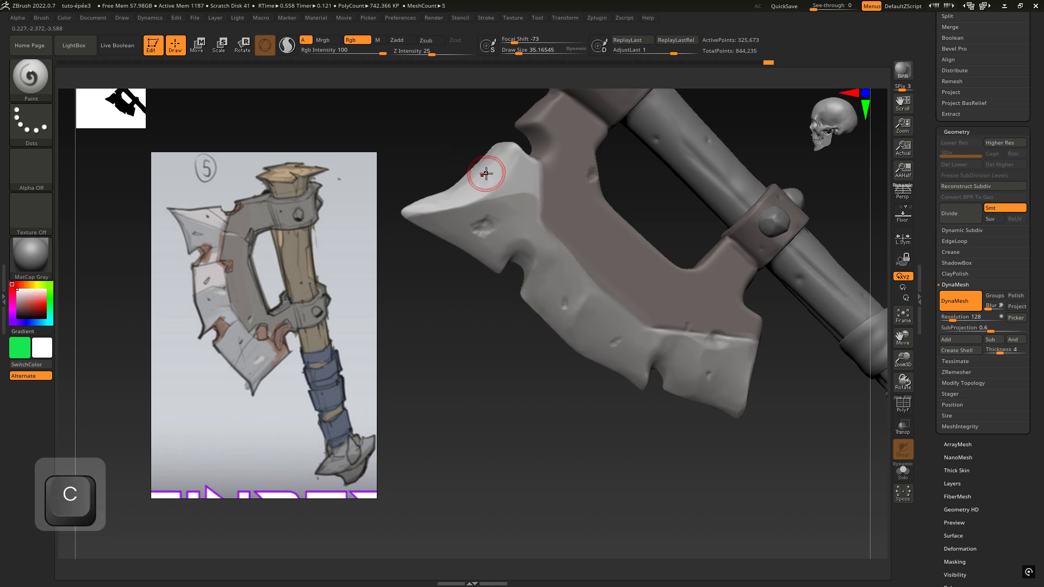
{"action": "right_click_drag", "start_coordinate": [536, 278], "coordinate": [545, 281]}
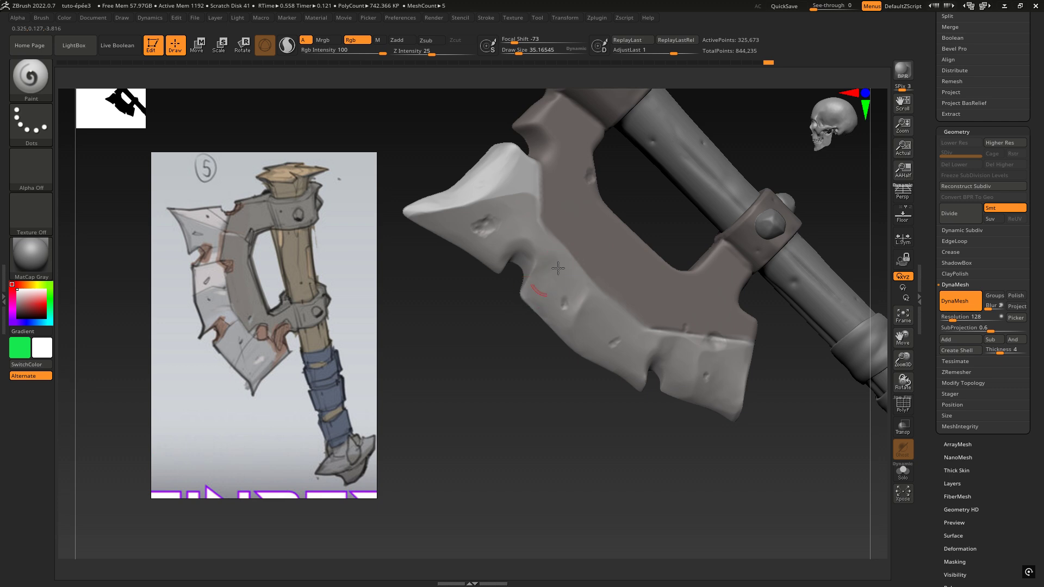
{"action": "left_click_drag", "start_coordinate": [558, 269], "coordinate": [540, 300]}
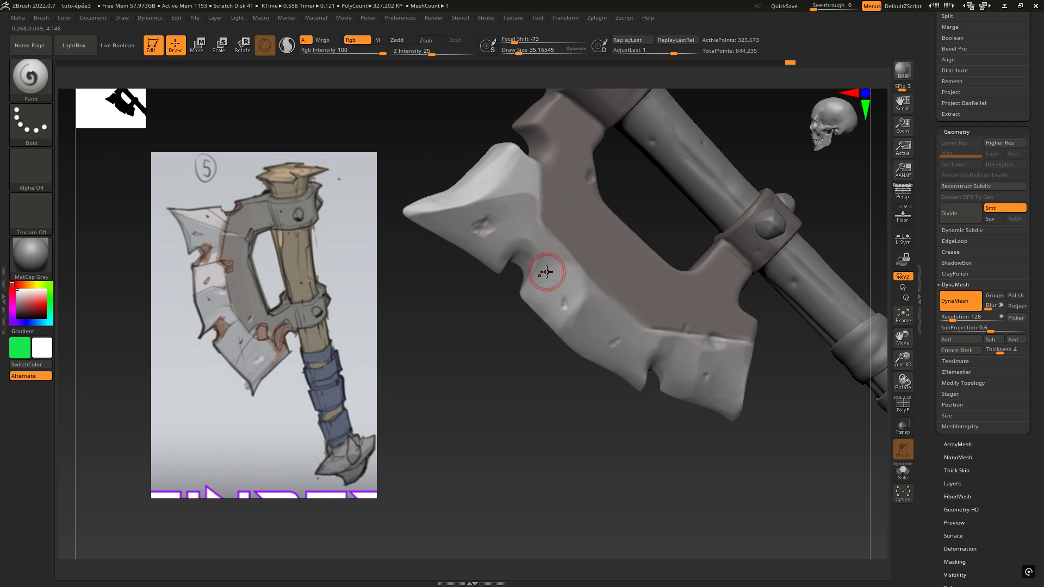
{"action": "right_click_drag", "start_coordinate": [547, 272], "coordinate": [552, 258]}
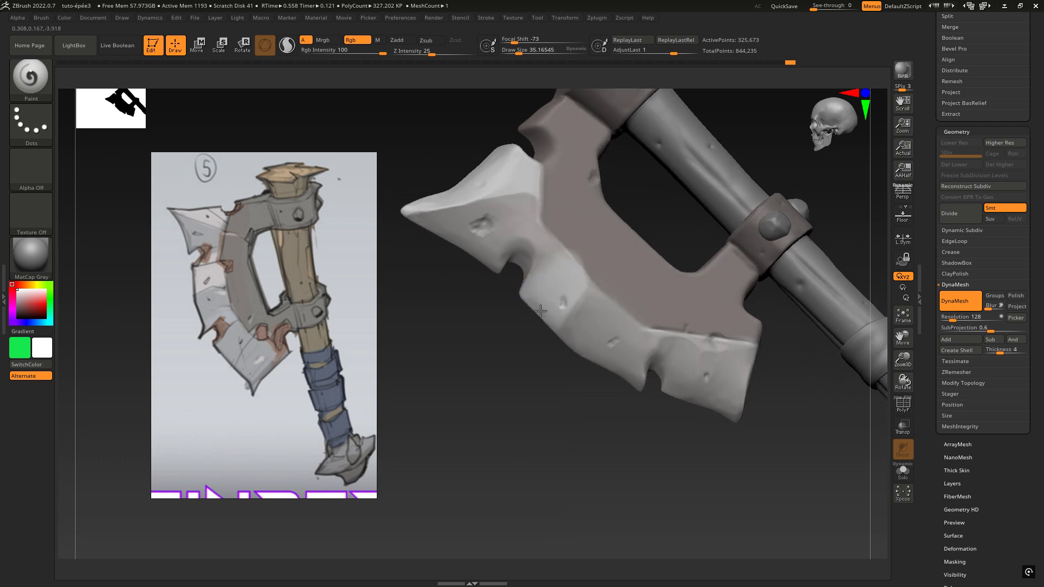
{"action": "mouse_move", "coordinate": [563, 275]}
{"action": "right_mouse_down"}
{"action": "mouse_move", "coordinate": [609, 285]}
{"action": "mouse_move", "coordinate": [599, 294]}
{"action": "mouse_move", "coordinate": [496, 257]}
{"action": "mouse_move", "coordinate": [579, 269]}
{"action": "mouse_move", "coordinate": [556, 273]}
{"action": "right_mouse_up"}
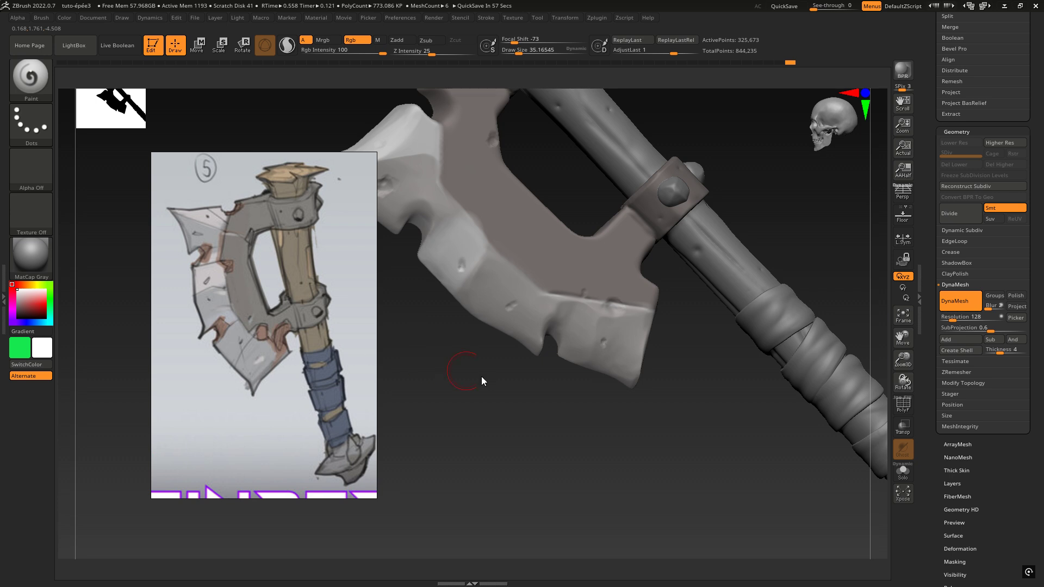
- Reduce Draw Size to about 24 and paint white along the lower blade's inner edge beside the frame
{"action": "key", "text": "space"}
{"action": "left_click_drag", "start_coordinate": [490, 376], "coordinate": [483, 376]}
{"action": "mouse_move", "coordinate": [514, 314]}
{"action": "right_mouse_down"}
{"action": "mouse_move", "coordinate": [530, 300]}
{"action": "mouse_move", "coordinate": [613, 333]}
{"action": "mouse_move", "coordinate": [578, 348]}
{"action": "mouse_move", "coordinate": [601, 334]}
{"action": "mouse_move", "coordinate": [601, 347]}
{"action": "right_mouse_up"}
{"action": "key", "text": "space"}
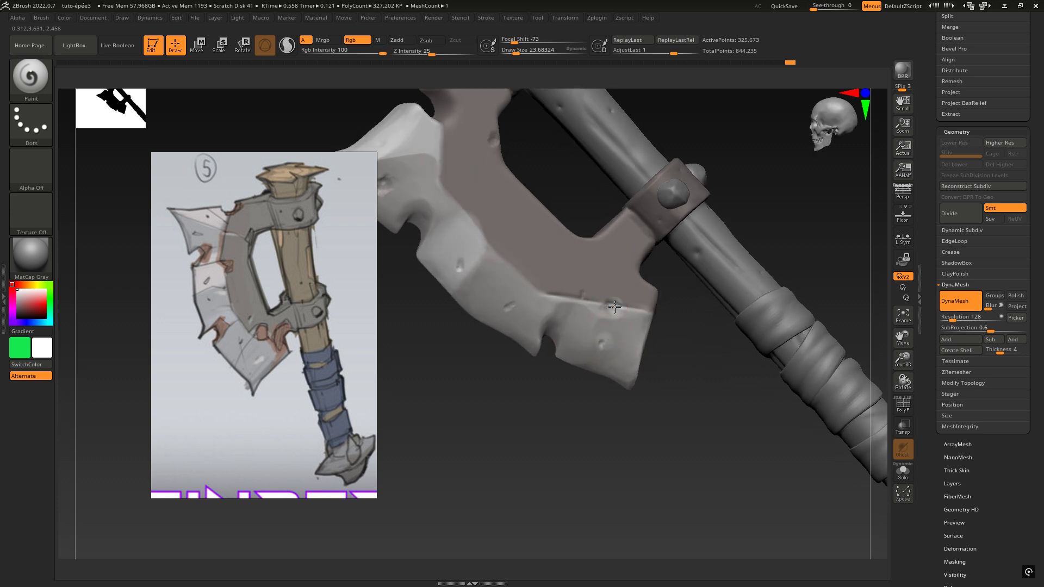
{"action": "mouse_move", "coordinate": [531, 223]}
{"action": "right_mouse_down"}
{"action": "mouse_move", "coordinate": [508, 215]}
{"action": "mouse_move", "coordinate": [520, 221]}
{"action": "right_mouse_up"}
{"action": "right_click_drag", "start_coordinate": [522, 155], "coordinate": [549, 254], "text": "alt"}
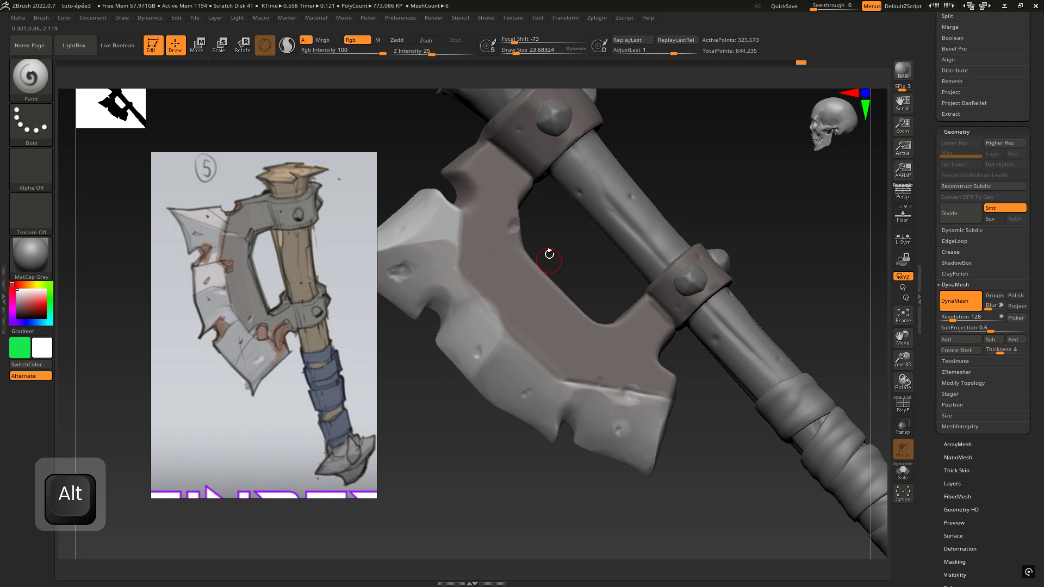
{"action": "mouse_move", "coordinate": [526, 216]}
{"action": "right_mouse_down"}
{"action": "mouse_move", "coordinate": [513, 230]}
{"action": "mouse_move", "coordinate": [513, 213]}
{"action": "right_mouse_up"}
{"action": "right_click", "coordinate": [514, 215]}
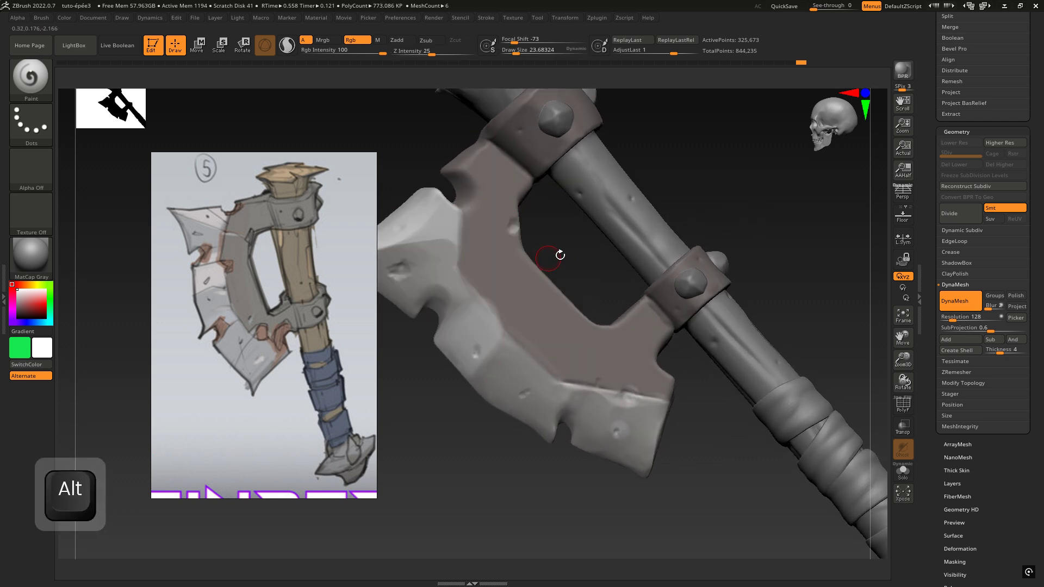
{"action": "right_click_drag", "start_coordinate": [606, 224], "coordinate": [698, 221], "text": "alt"}
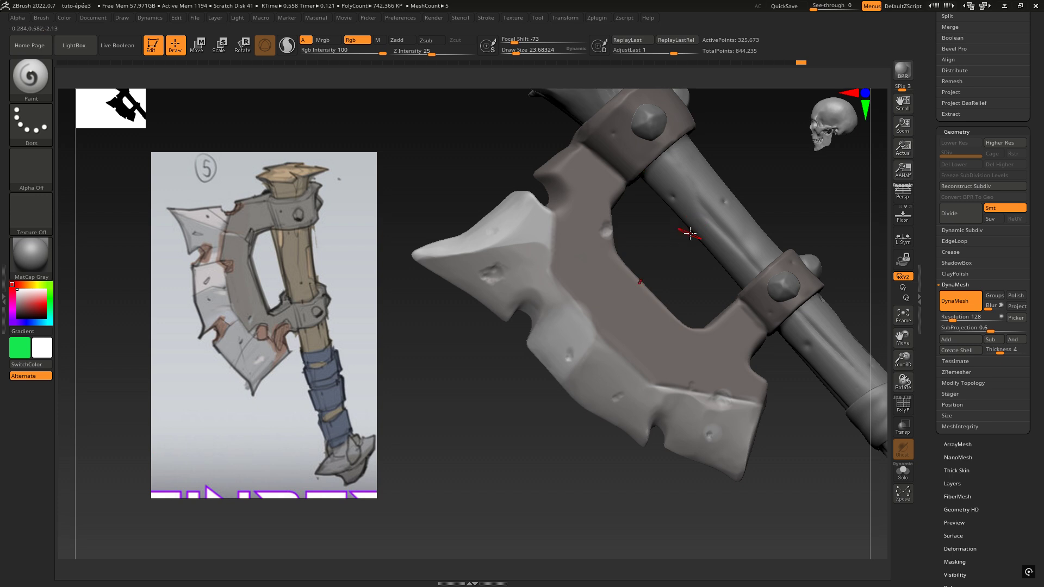
{"action": "right_click_drag", "start_coordinate": [712, 301], "coordinate": [689, 318], "text": "ctrl"}
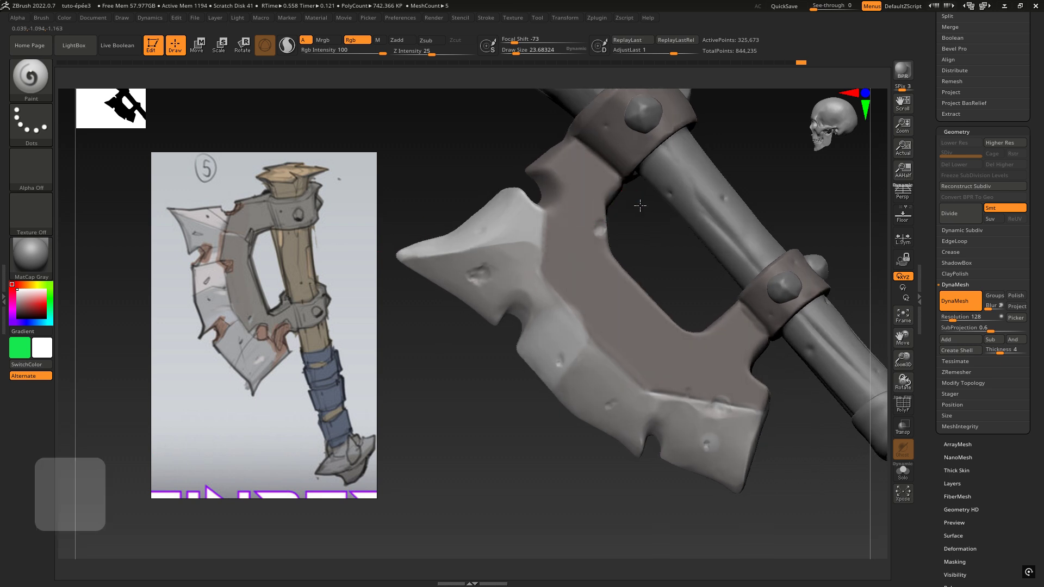
{"action": "right_click_drag", "start_coordinate": [619, 204], "coordinate": [644, 238], "text": "alt"}
{"action": "right_click_drag", "start_coordinate": [538, 253], "coordinate": [548, 274]}
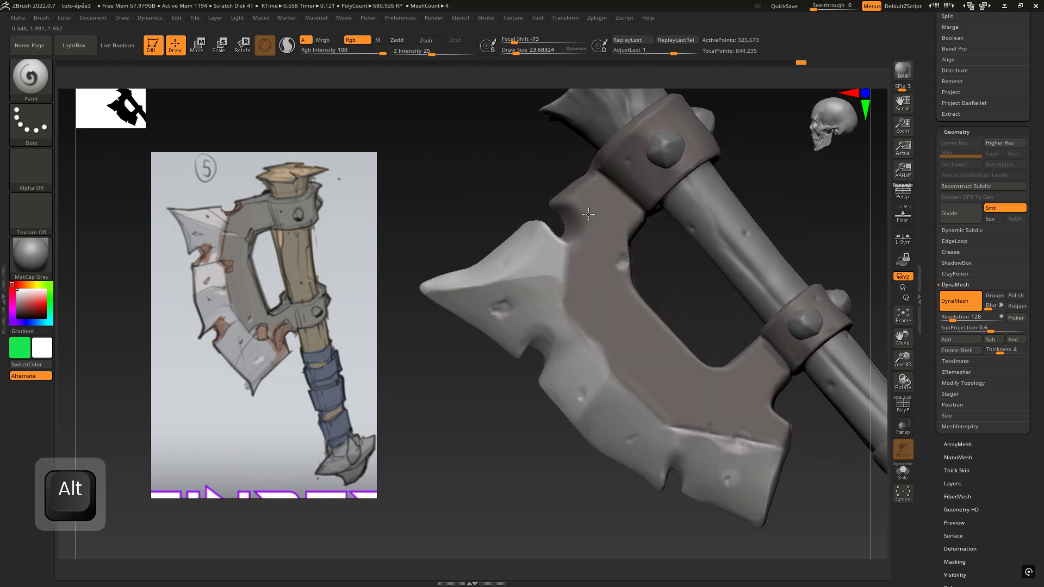
- Set the paint colour to black and try a stroke on the metal head's edge below the upper ring, undoing it
{"action": "key", "text": "space"}
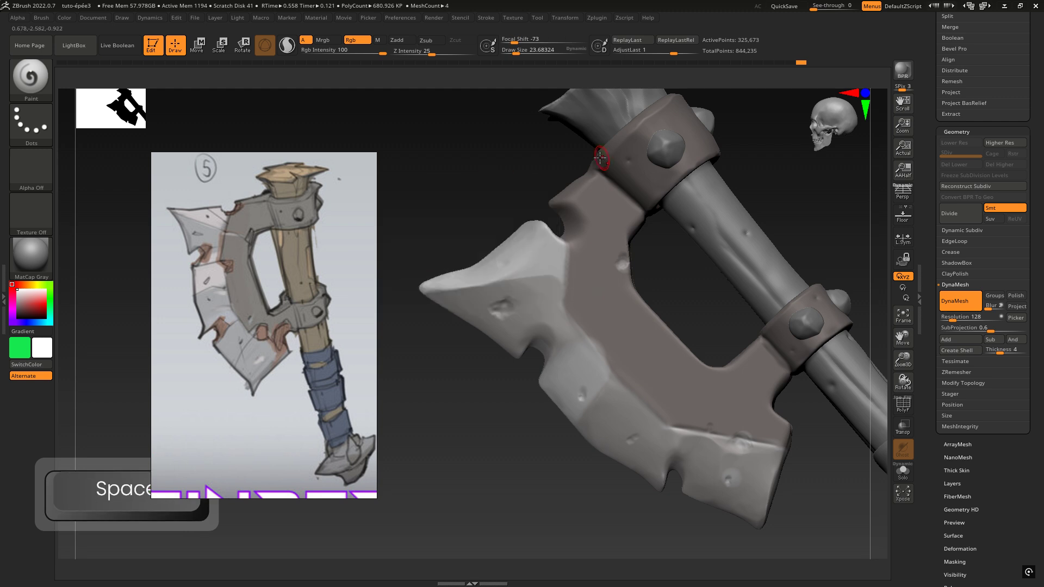
{"action": "key", "text": "space"}
{"action": "left_click_drag", "start_coordinate": [471, 214], "coordinate": [452, 224]}
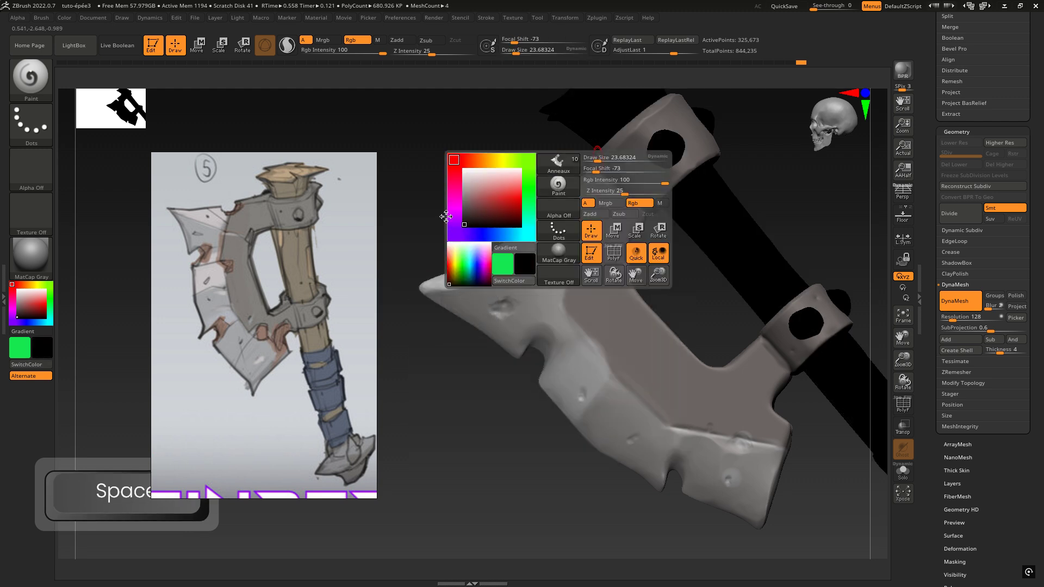
{"action": "right_click_drag", "start_coordinate": [571, 207], "coordinate": [617, 170]}
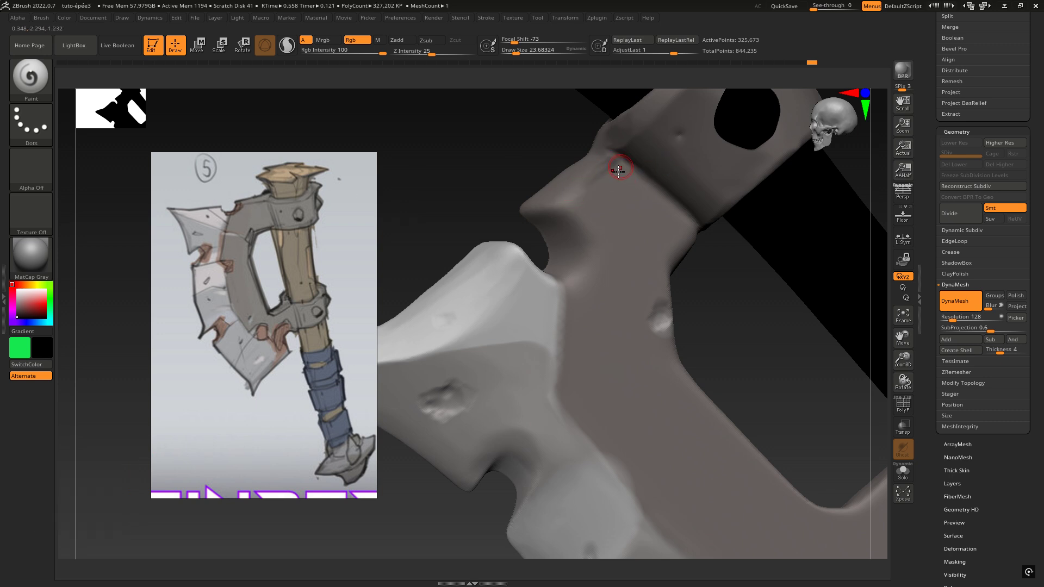
{"action": "key", "text": "ctrl+z"}
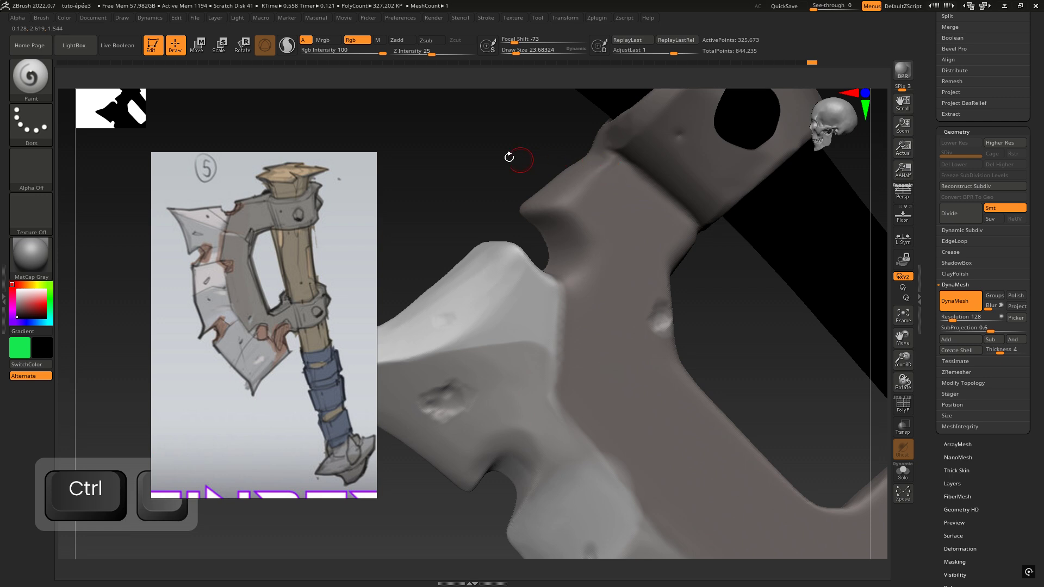
- Reduce the draw size to about 4 and paint a thin black line along the metal head's edge below the upper ring
{"action": "key", "text": "space"}
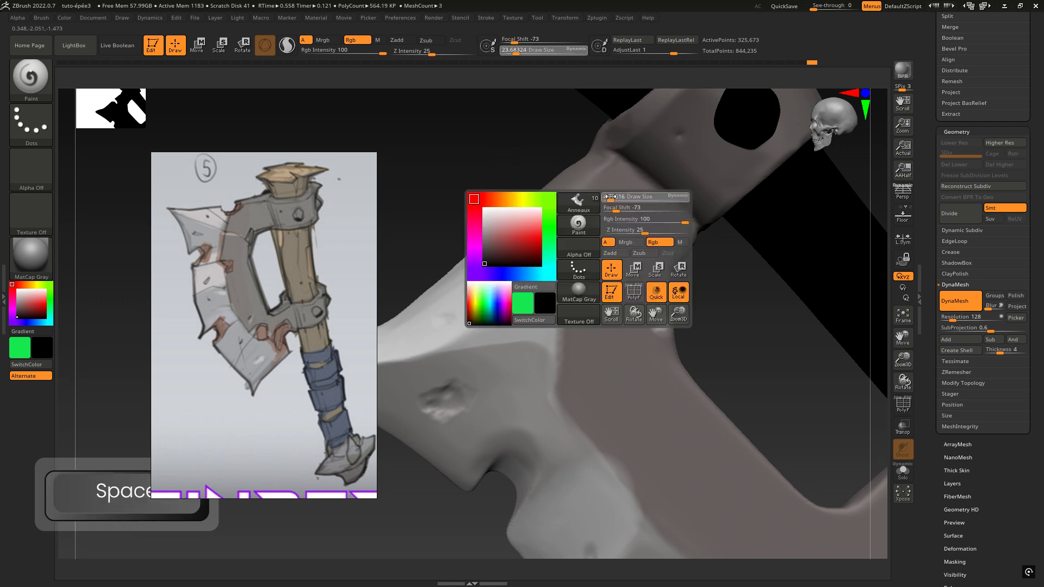
{"action": "left_click_drag", "start_coordinate": [611, 196], "coordinate": [610, 196]}
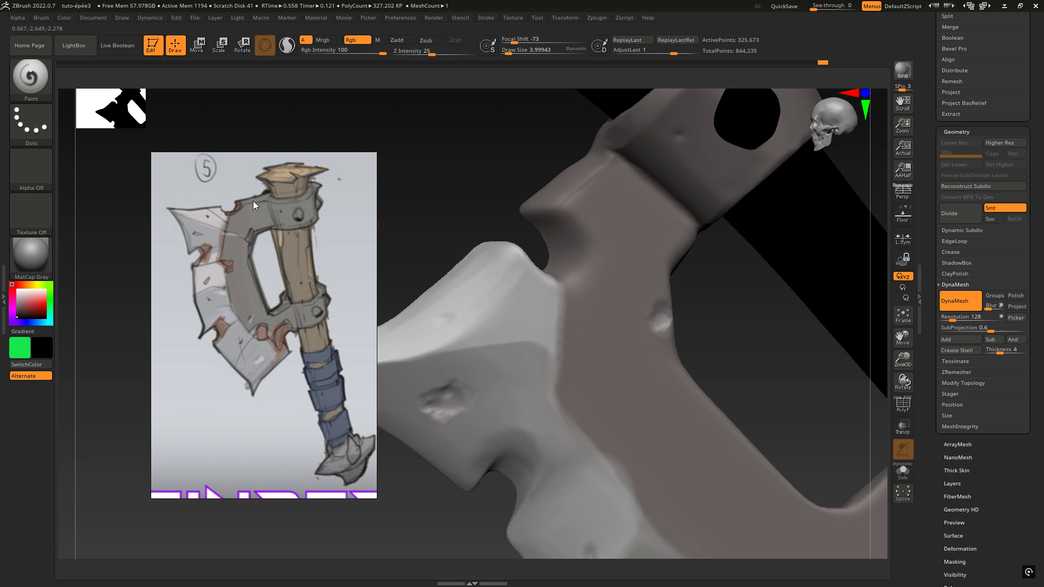
{"action": "right_click_drag", "start_coordinate": [680, 158], "coordinate": [617, 158]}
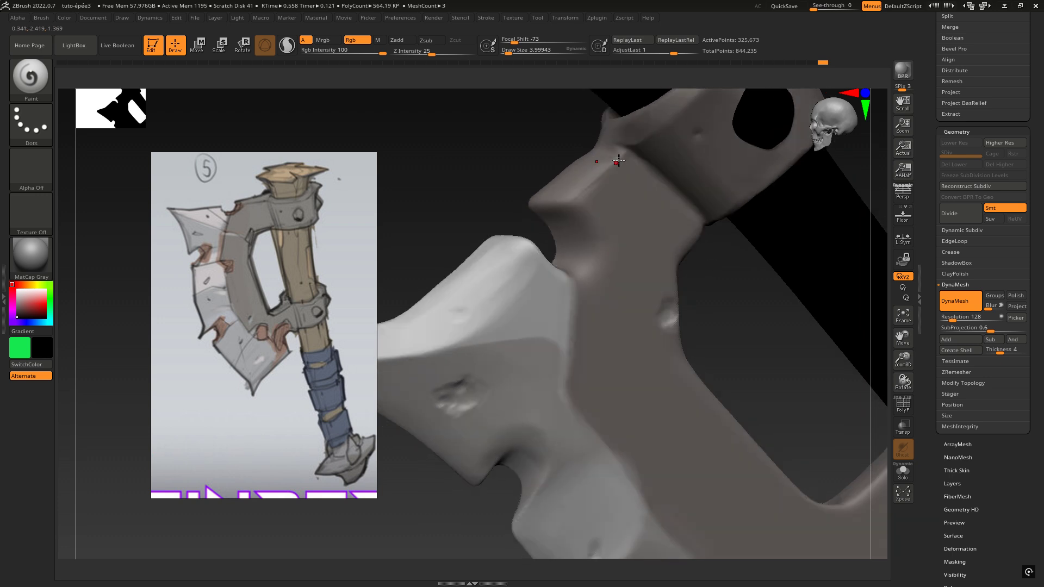
{"action": "left_click_drag", "start_coordinate": [625, 155], "coordinate": [591, 181]}
- Set the draw size to about 6.7 and paint black lines along the upper edge and around the curved notch
{"action": "key", "text": "space"}
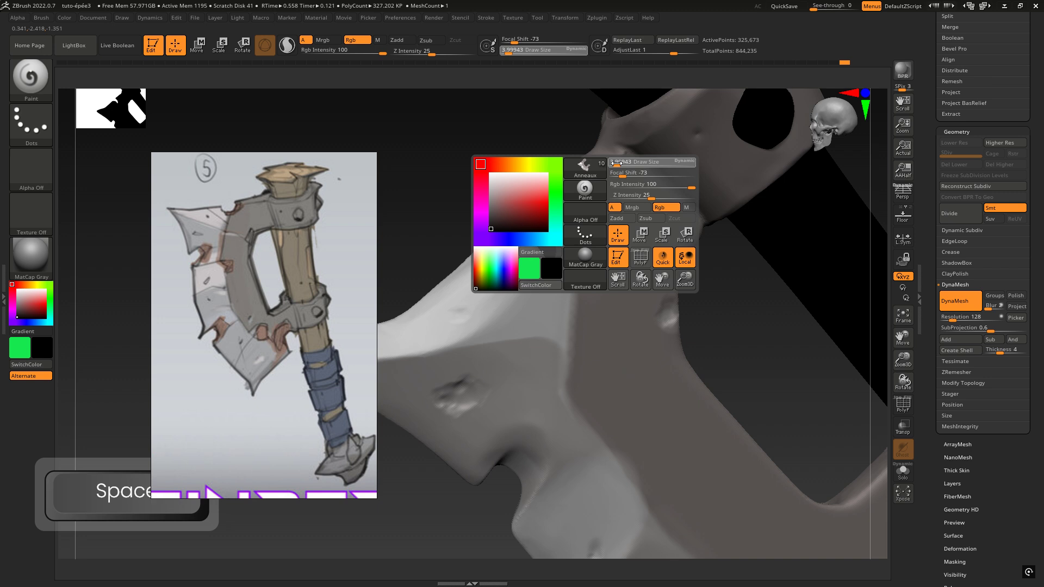
{"action": "left_click_drag", "start_coordinate": [617, 162], "coordinate": [621, 156]}
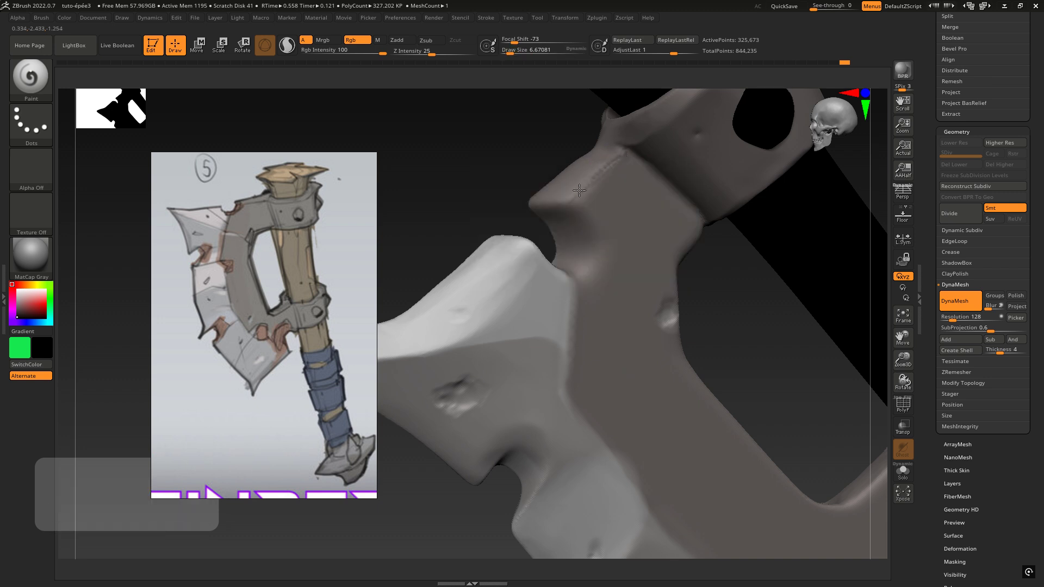
{"action": "mouse_move", "coordinate": [596, 209]}
{"action": "right_mouse_down"}
{"action": "mouse_move", "coordinate": [579, 214]}
{"action": "mouse_move", "coordinate": [588, 275]}
{"action": "right_mouse_up"}
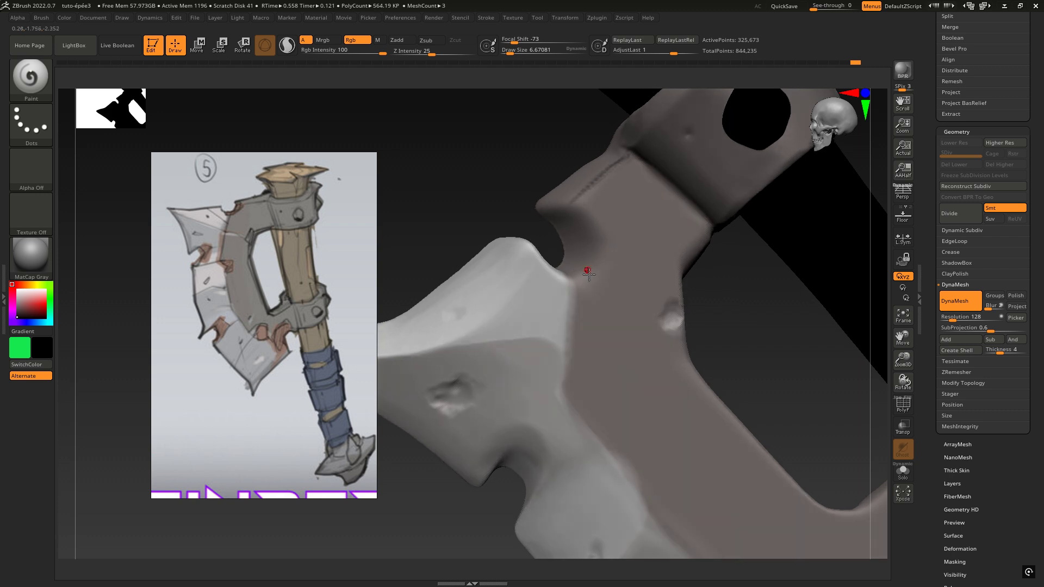
{"action": "left_click_drag", "start_coordinate": [576, 282], "coordinate": [584, 280]}
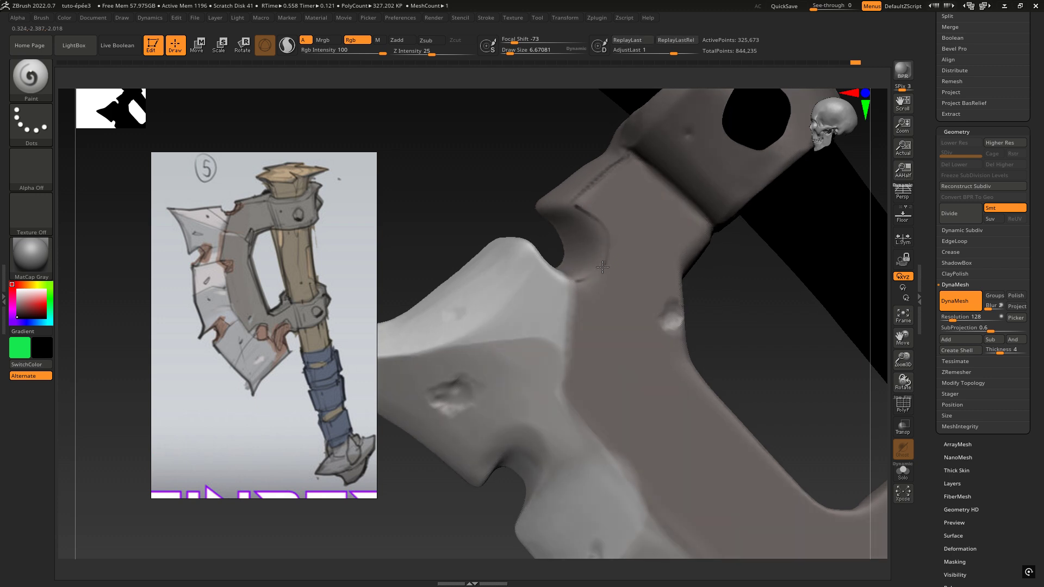
{"action": "left_click_drag", "start_coordinate": [578, 282], "coordinate": [564, 278]}
- Raise the draw size to about 11.5 and try a black line along the blade spike's ridge, undoing the stroke
{"action": "mouse_move", "coordinate": [564, 277]}
{"action": "right_mouse_down"}
{"action": "mouse_move", "coordinate": [546, 273]}
{"action": "mouse_move", "coordinate": [693, 194]}
{"action": "right_mouse_up"}
{"action": "right_click_drag", "start_coordinate": [658, 251], "coordinate": [615, 239], "text": "ctrl"}
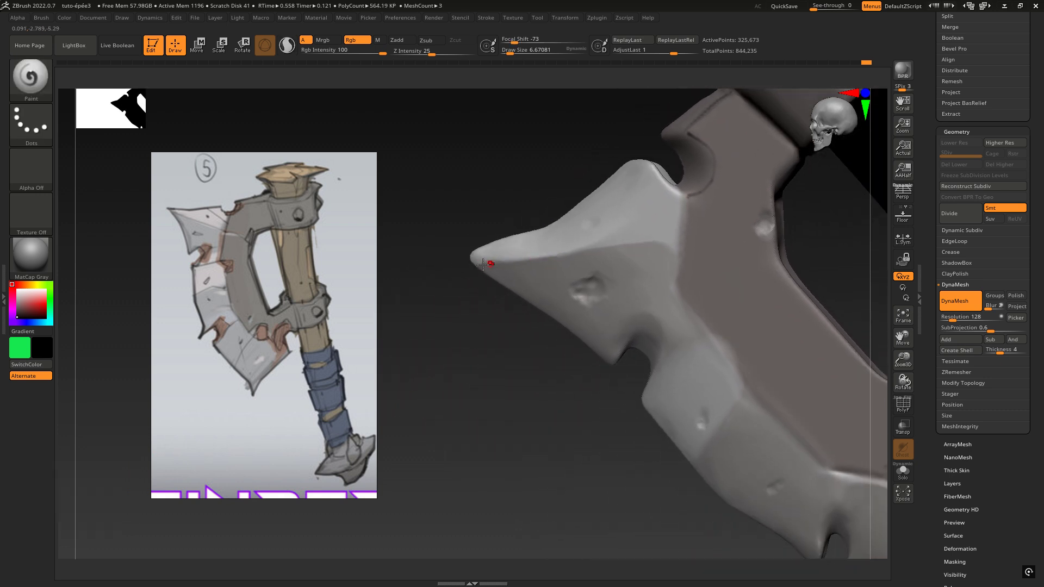
{"action": "left_click", "coordinate": [508, 261], "text": "ctrl+shift"}
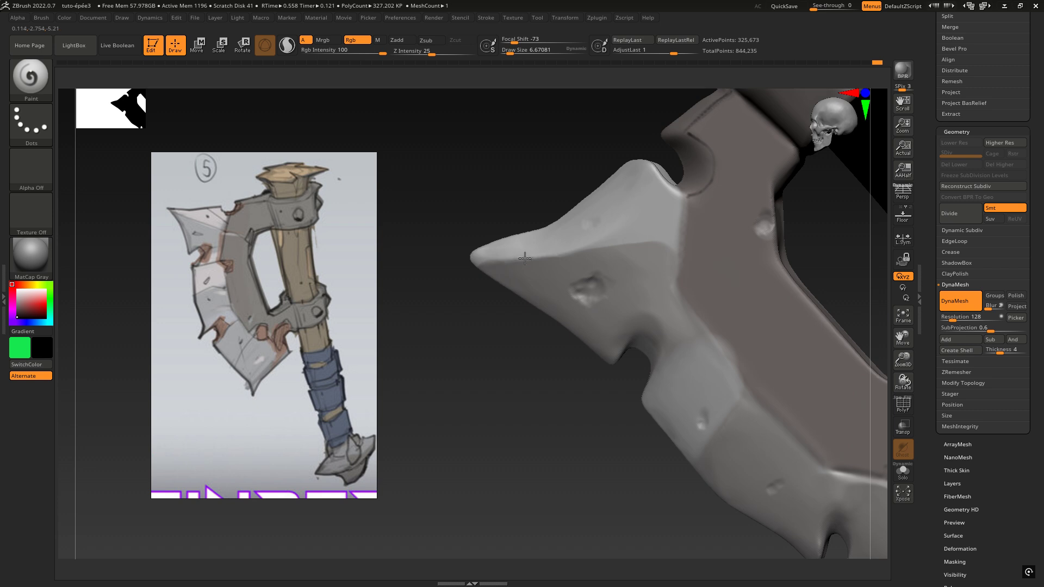
{"action": "key", "text": "space"}
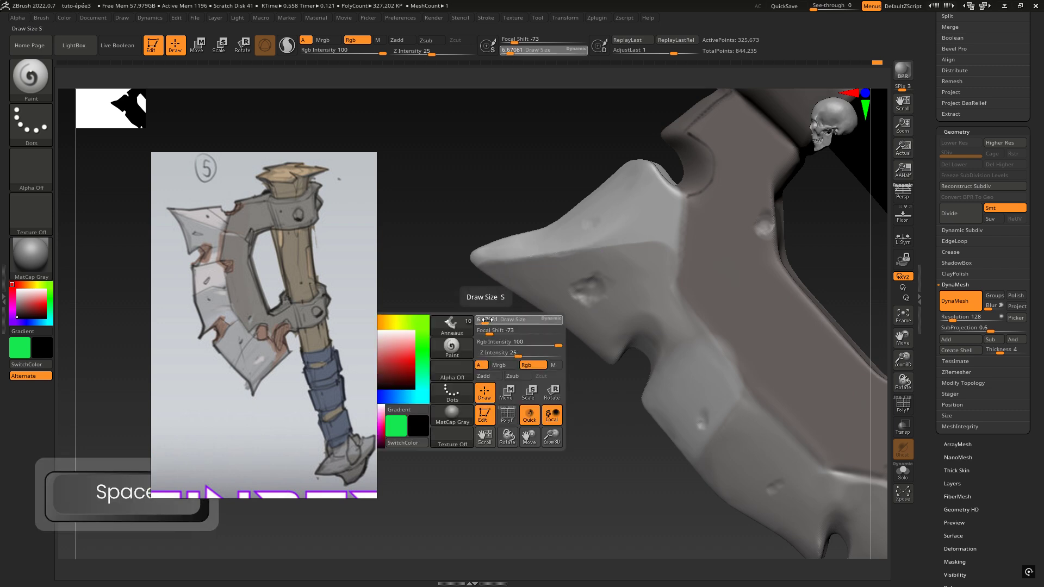
{"action": "mouse_move", "coordinate": [486, 319]}
{"action": "left_mouse_down"}
{"action": "mouse_move", "coordinate": [544, 255]}
{"action": "mouse_move", "coordinate": [677, 240]}
{"action": "left_mouse_up"}
{"action": "key", "text": "ctrl"}
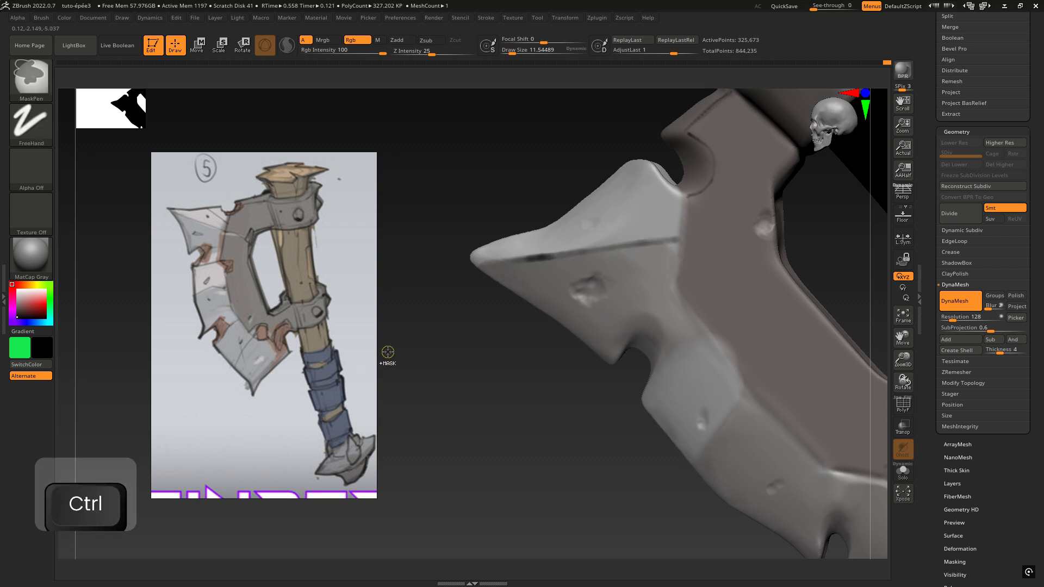
- Set the focal shift to -79 and try another black line along the spike's ridge, undoing the stroke
{"action": "key", "text": "space"}
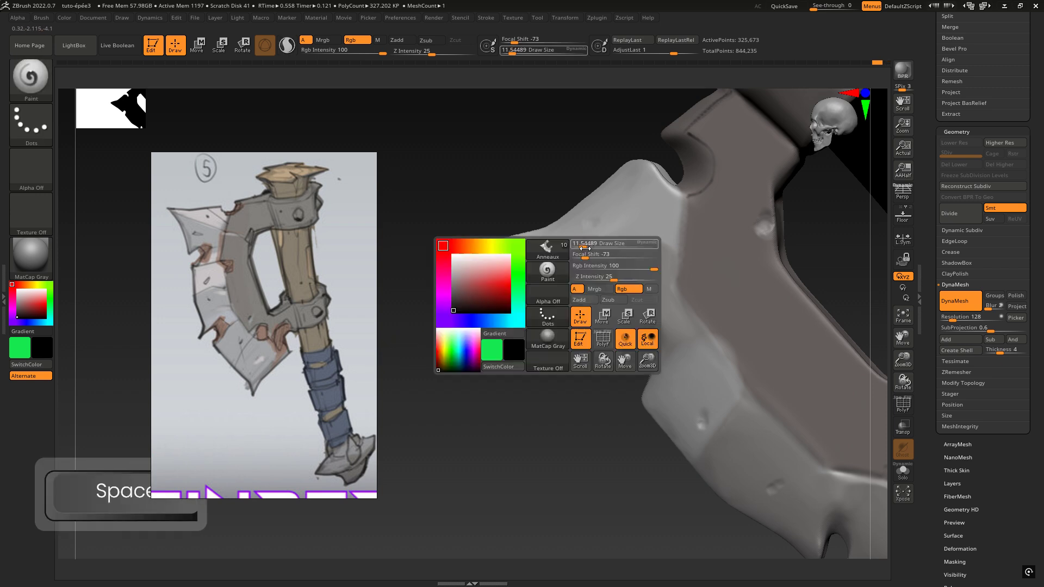
{"action": "left_click_drag", "start_coordinate": [614, 257], "coordinate": [584, 256]}
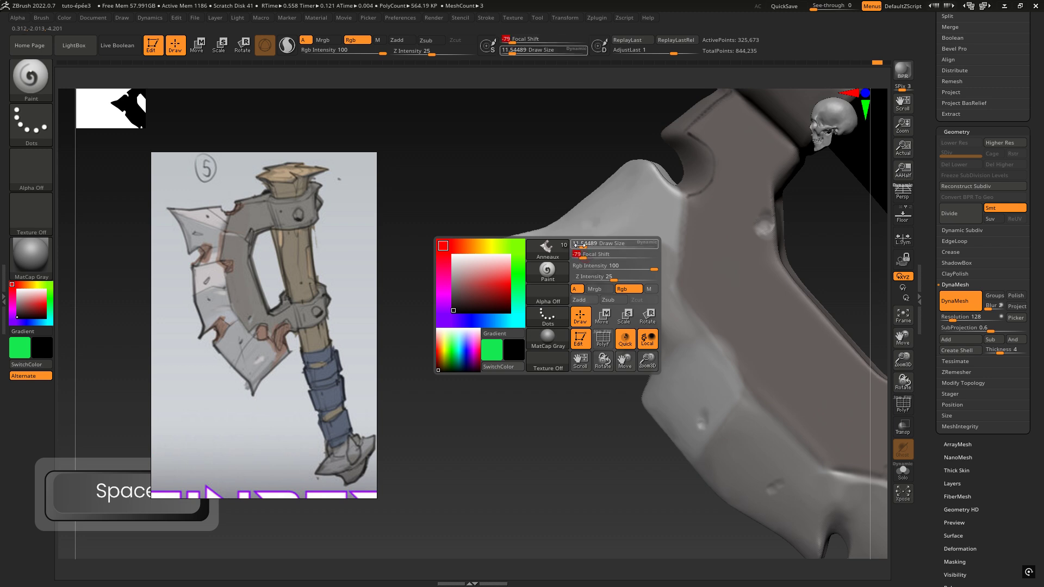
{"action": "right_click_drag", "start_coordinate": [524, 248], "coordinate": [536, 253]}
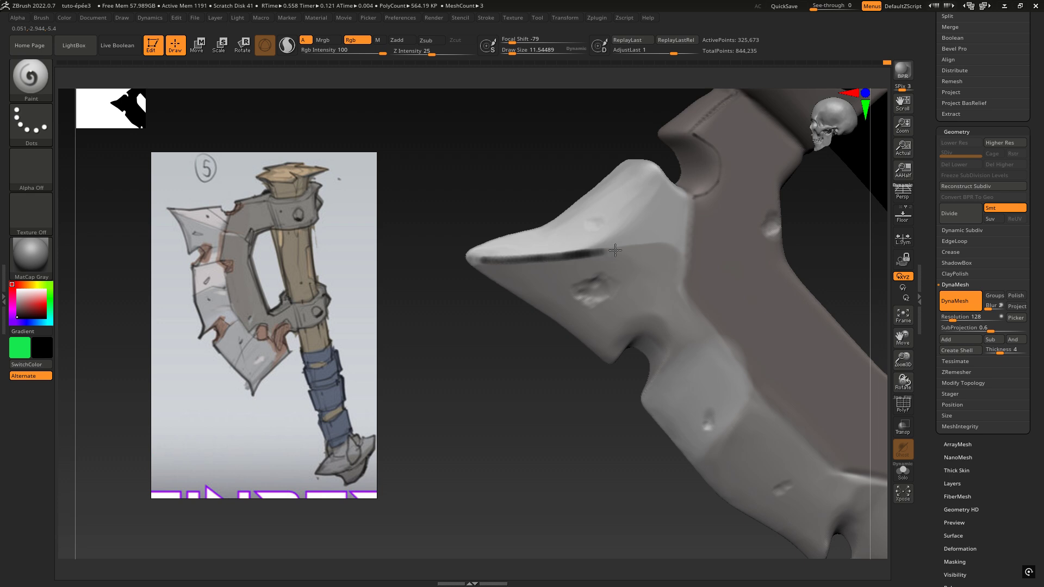
{"action": "key", "text": "ctrl"}
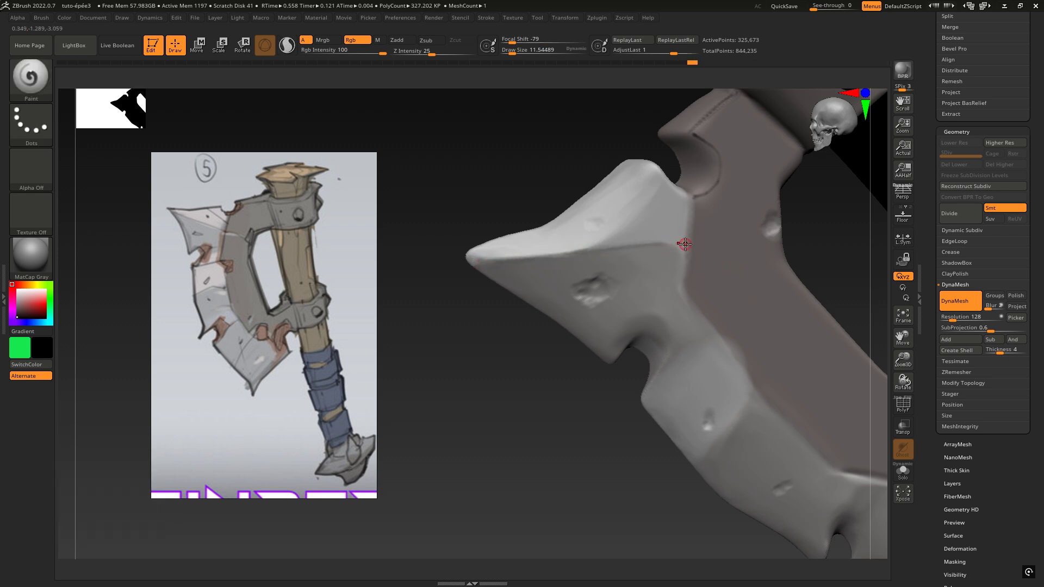
- Paint a black line down the seam between the spike-shaped blade section and the brown metal support
{"action": "right_click_drag", "start_coordinate": [680, 252], "coordinate": [659, 257]}
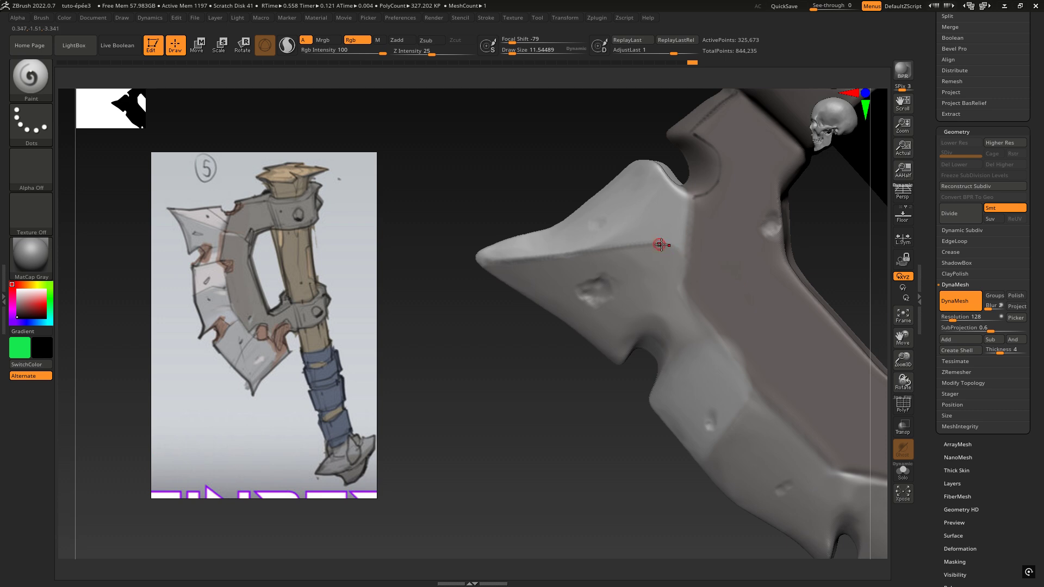
{"action": "right_click_drag", "start_coordinate": [638, 239], "coordinate": [640, 213]}
{"action": "right_click_drag", "start_coordinate": [713, 231], "coordinate": [694, 182]}
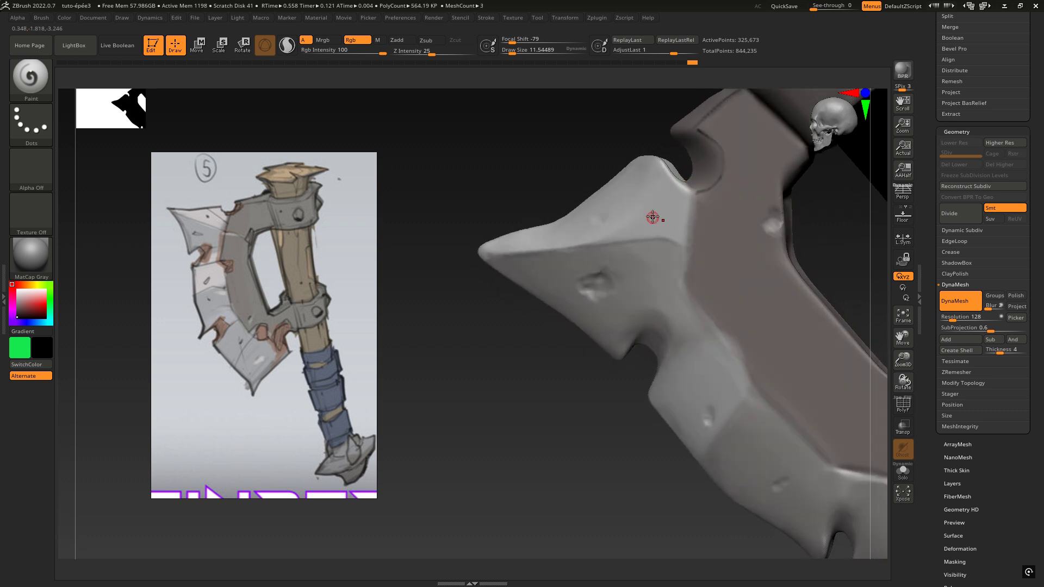
{"action": "right_click_drag", "start_coordinate": [652, 217], "coordinate": [693, 205]}
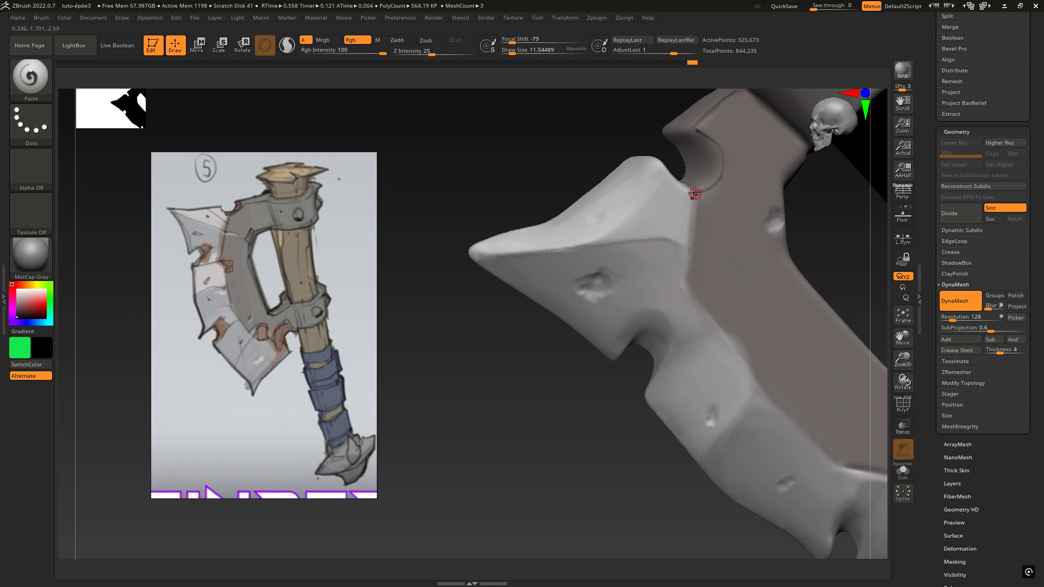
{"action": "left_click_drag", "start_coordinate": [696, 196], "coordinate": [693, 232]}
{"action": "left_click_drag", "start_coordinate": [698, 188], "coordinate": [683, 283]}
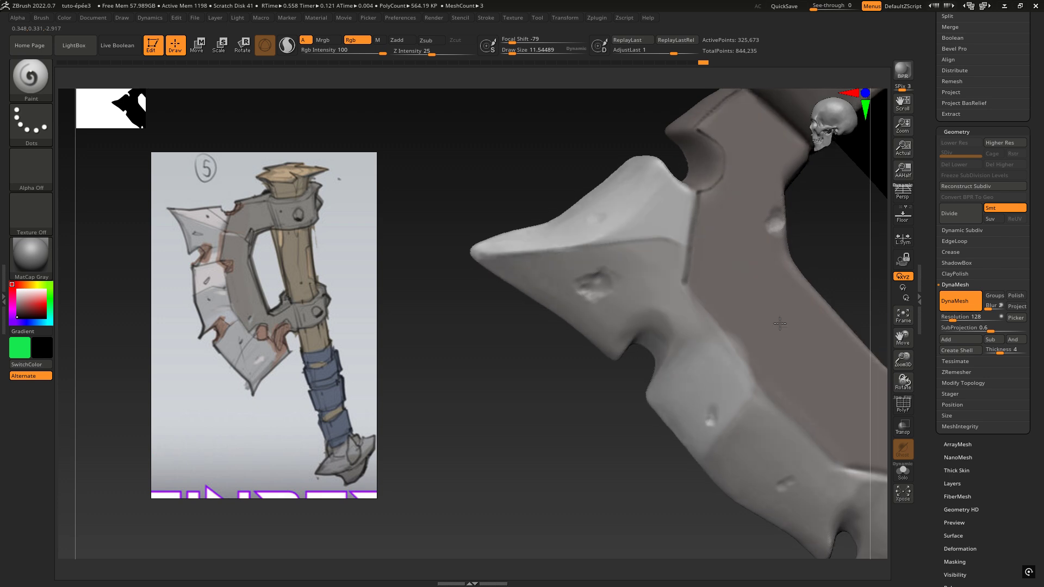
- Continue the black seam line along the middle of the blade where it meets the brown support, toggling LazyMouse for the stroke
{"action": "right_click_drag", "start_coordinate": [780, 324], "coordinate": [655, 374]}
{"action": "right_click_drag", "start_coordinate": [741, 361], "coordinate": [645, 345], "text": "alt"}
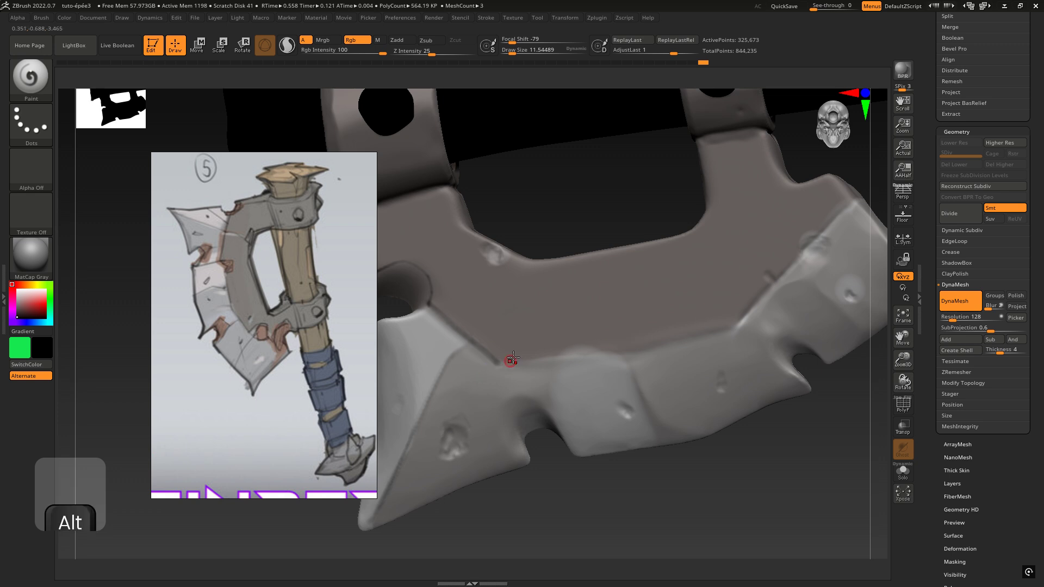
{"action": "right_click_drag", "start_coordinate": [513, 359], "coordinate": [565, 356]}
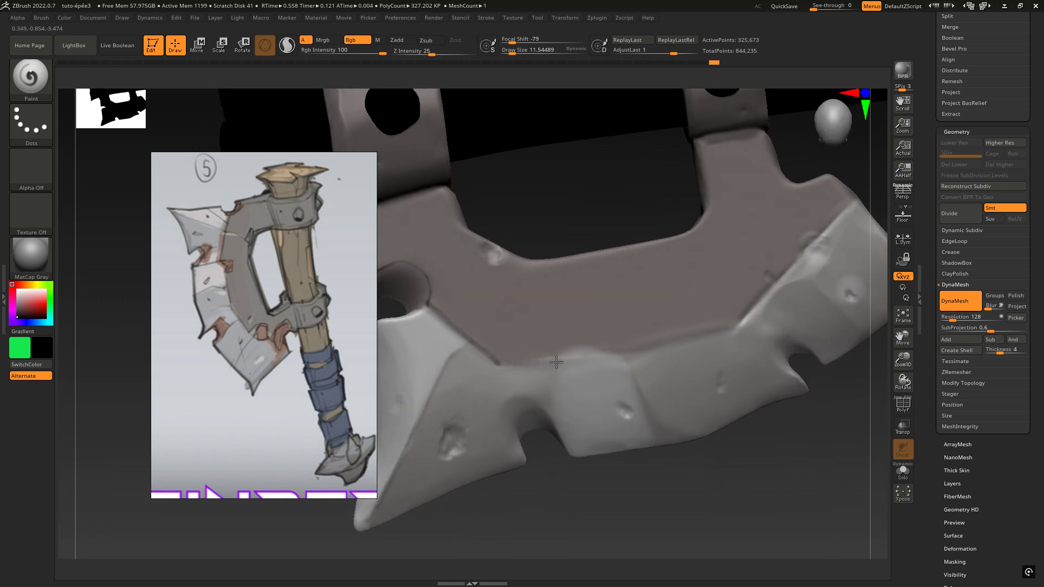
{"action": "left_click_drag", "start_coordinate": [535, 363], "coordinate": [550, 360]}
{"action": "key", "text": "l"}
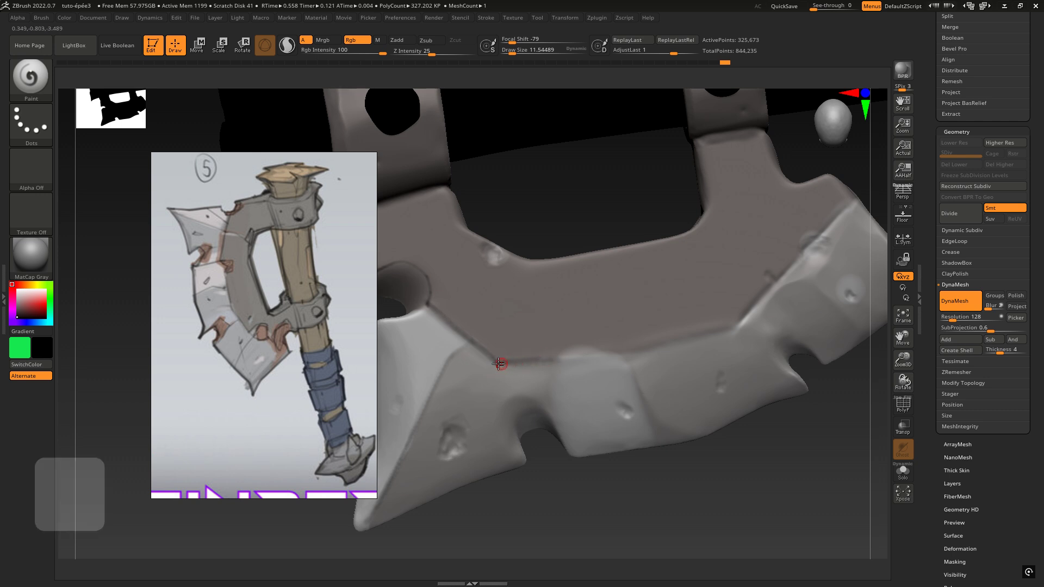
{"action": "left_click_drag", "start_coordinate": [498, 363], "coordinate": [562, 359]}
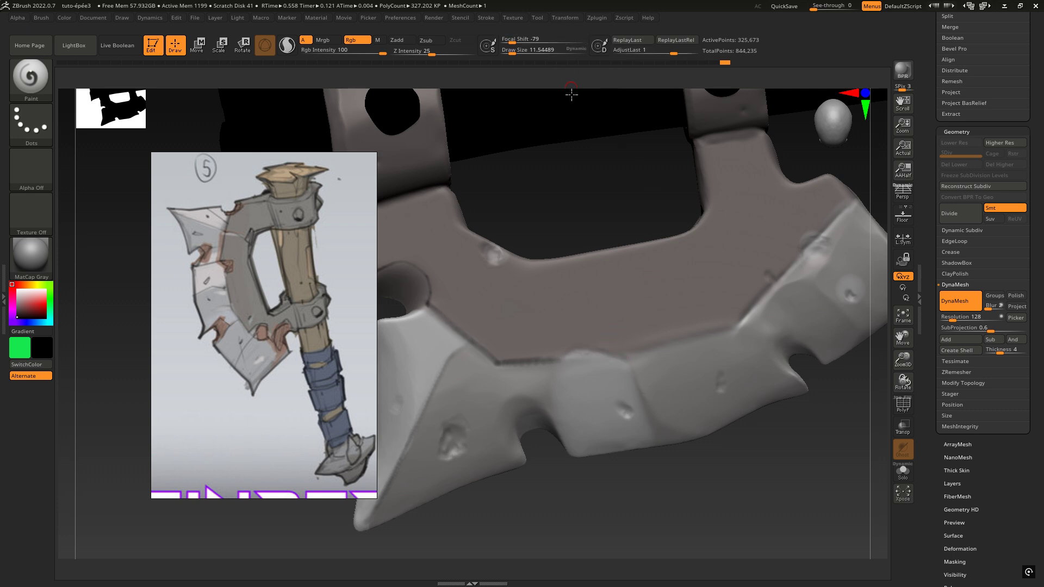
- Set LazyStep to about 5.39 with LazyMouse on and paint widely spaced test dots across the brown support
{"action": "key", "text": "l"}
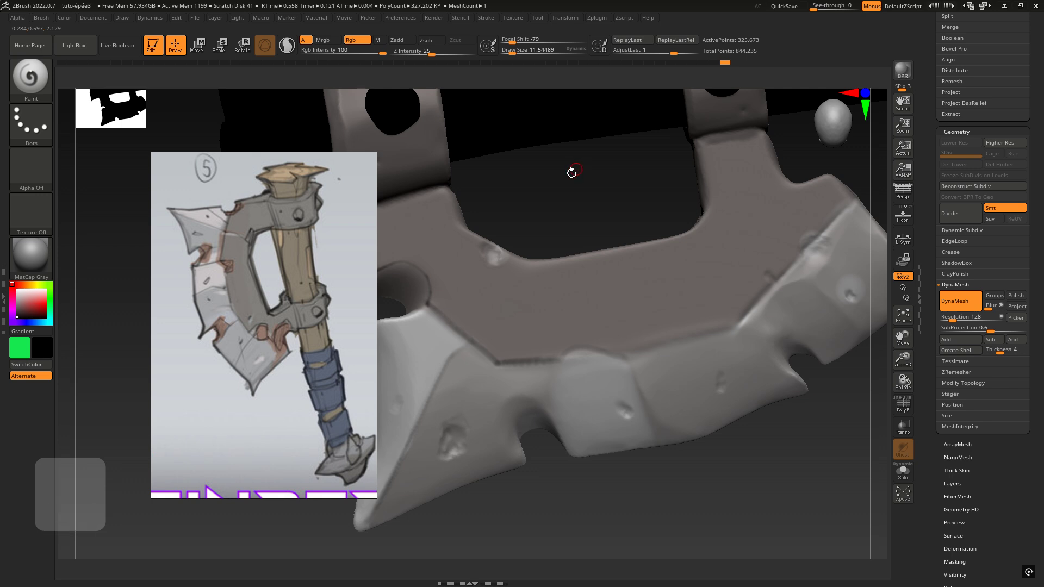
{"action": "key", "text": "l"}
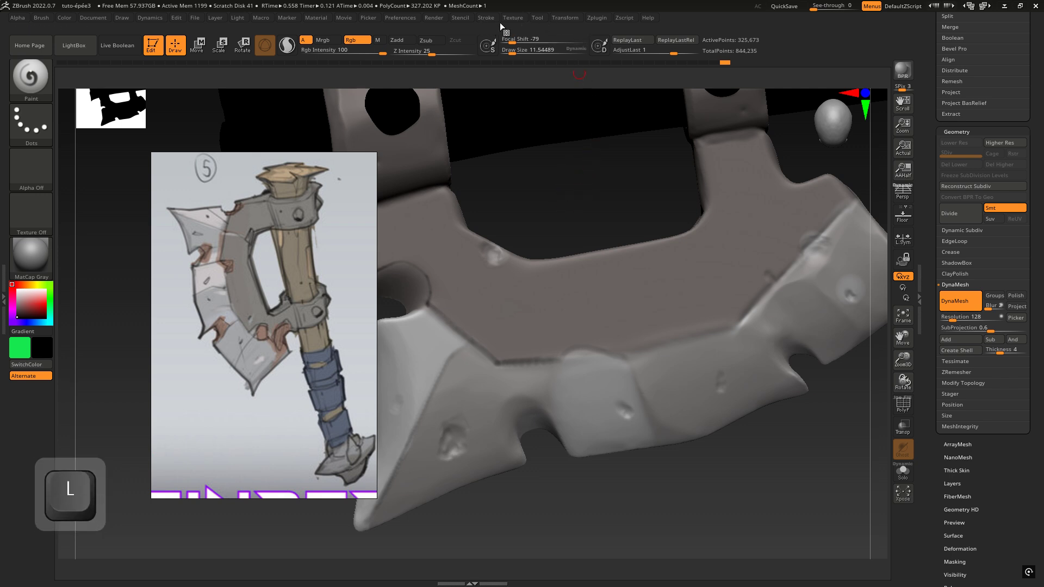
{"action": "left_click", "coordinate": [486, 17]}
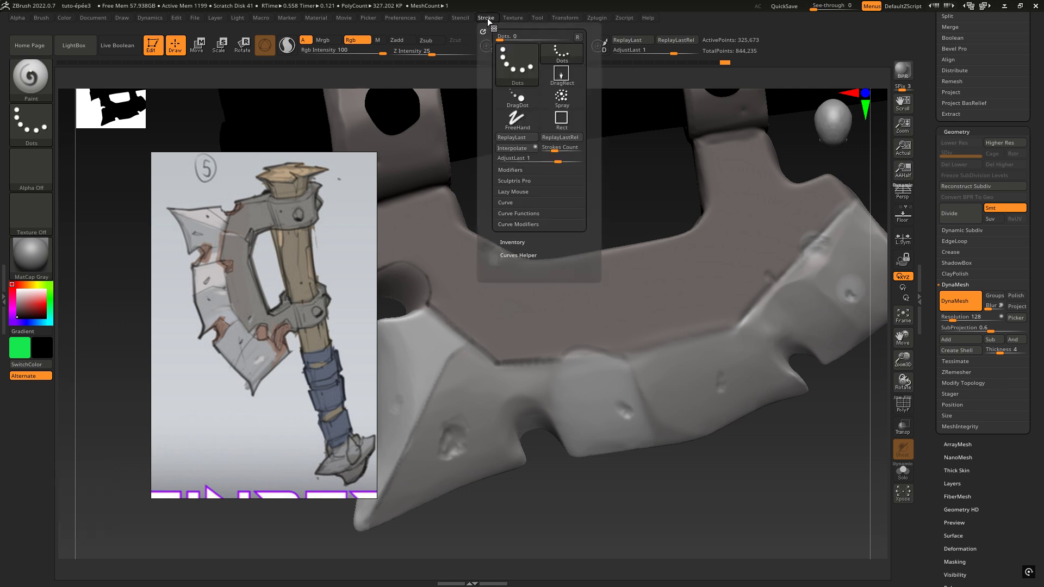
{"action": "left_click", "coordinate": [526, 191]}
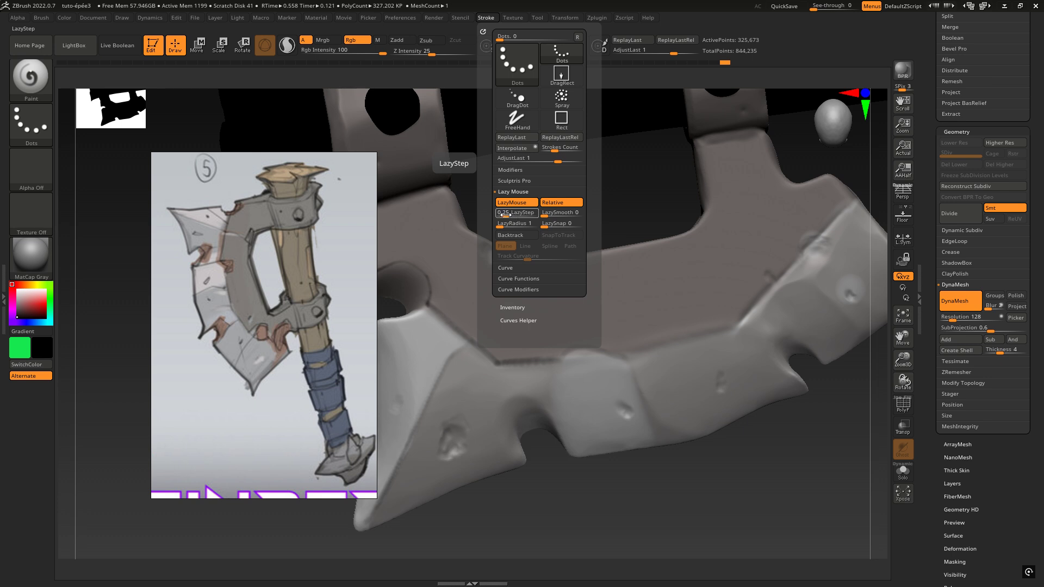
{"action": "left_click_drag", "start_coordinate": [504, 214], "coordinate": [508, 214]}
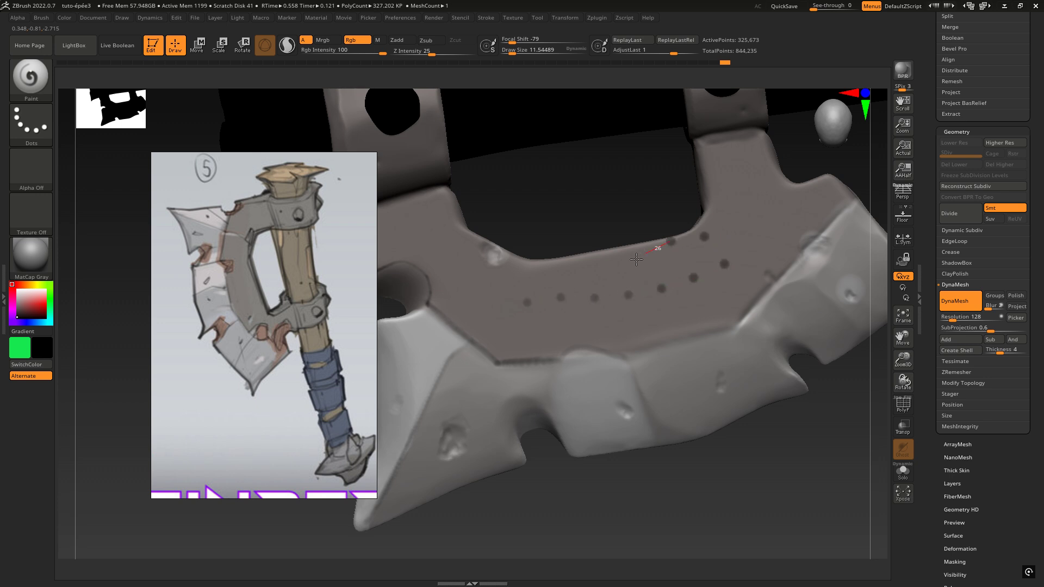
{"action": "left_click", "coordinate": [582, 292]}
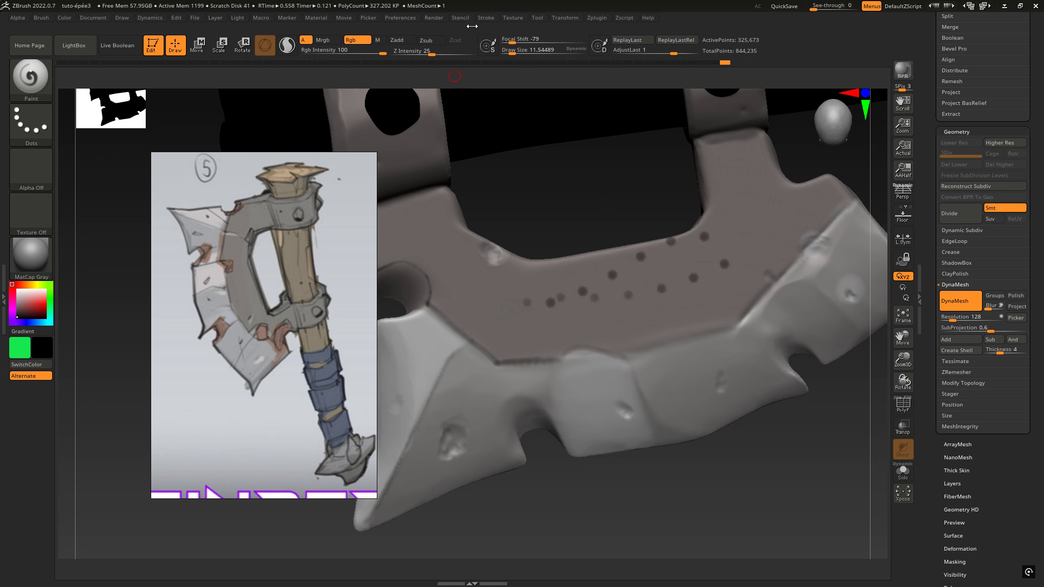
- Dock the Stroke palette above the Tool palette to keep its Lazy Mouse settings at hand
{"action": "left_click", "coordinate": [462, 17]}
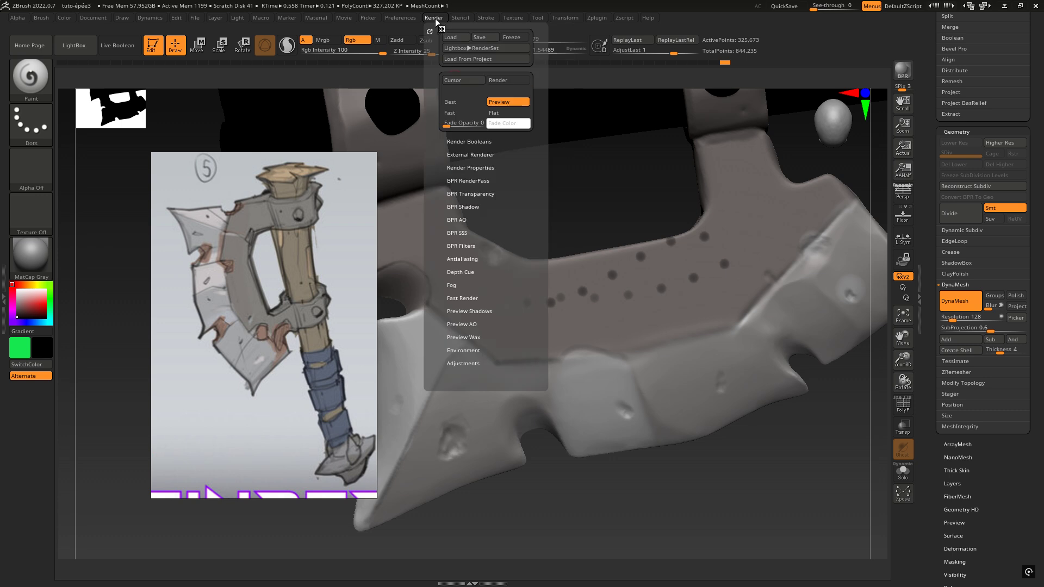
{"action": "left_click", "coordinate": [480, 31]}
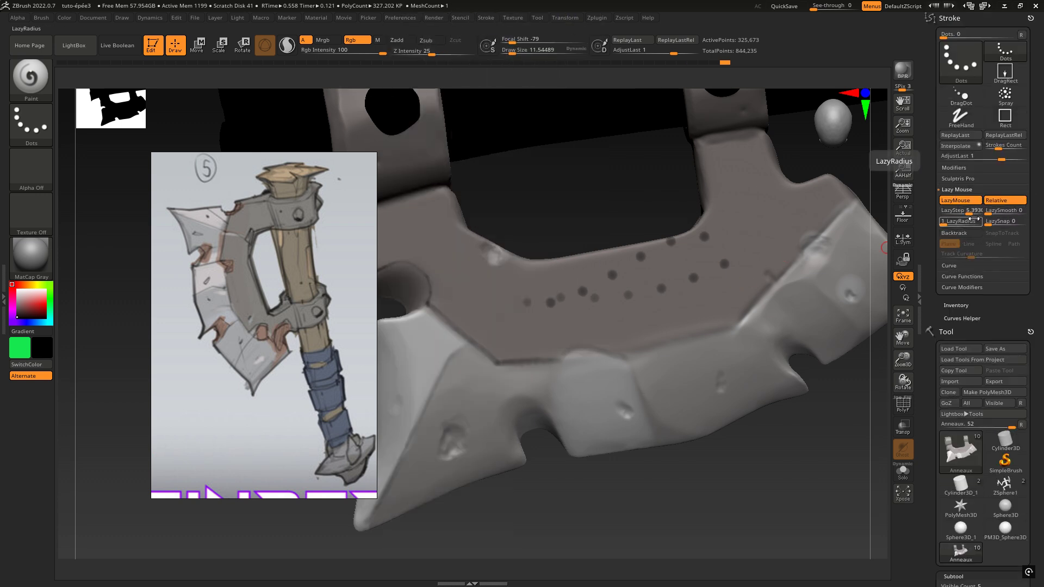
- Set LazyStep to about 6.86 and paint more widely spaced test dots along the brown support
{"action": "left_click_drag", "start_coordinate": [972, 211], "coordinate": [953, 213]}
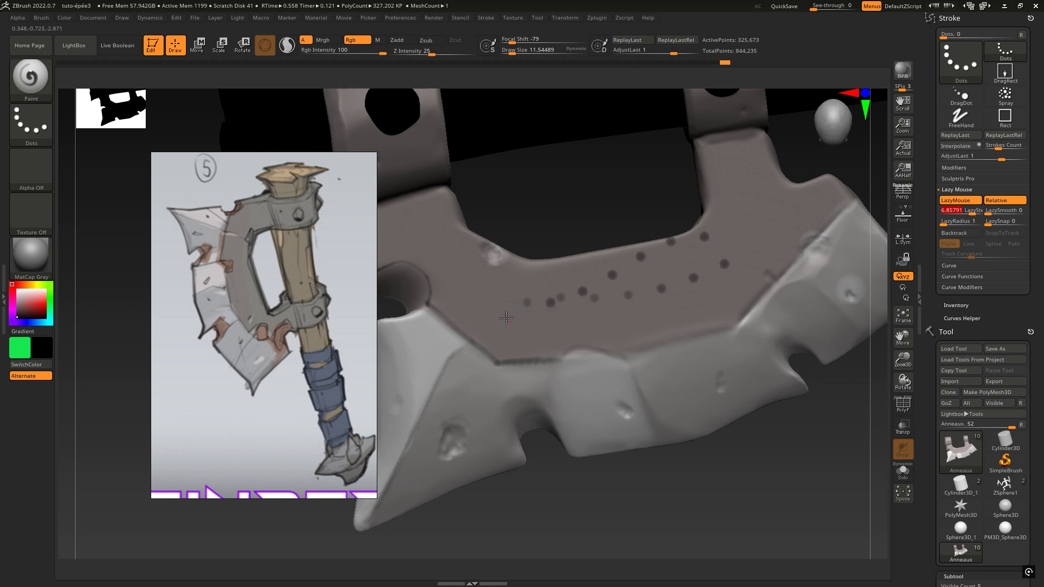
{"action": "left_click_drag", "start_coordinate": [543, 313], "coordinate": [631, 304]}
{"action": "mouse_move", "coordinate": [742, 273]}
{"action": "left_mouse_down"}
{"action": "mouse_move", "coordinate": [795, 173]}
{"action": "mouse_move", "coordinate": [661, 185]}
{"action": "mouse_move", "coordinate": [556, 311]}
{"action": "left_mouse_up"}
{"action": "left_click_drag", "start_coordinate": [462, 295], "coordinate": [447, 253]}
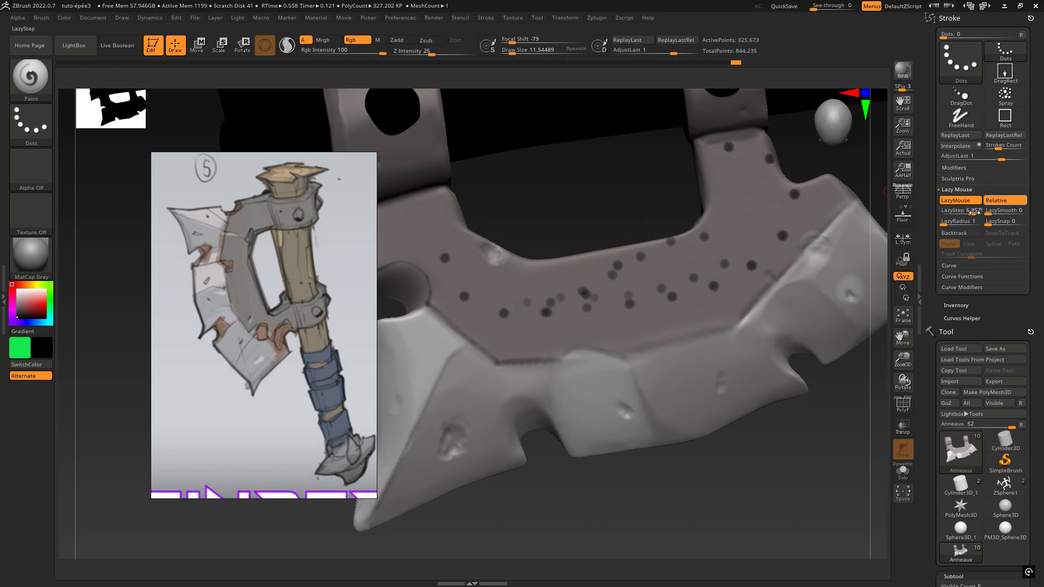
- Lower LazyStep to about 0.2, paint one continuous test stroke across the brown support, and undo all the test strokes and dots
{"action": "left_click_drag", "start_coordinate": [962, 213], "coordinate": [952, 214]}
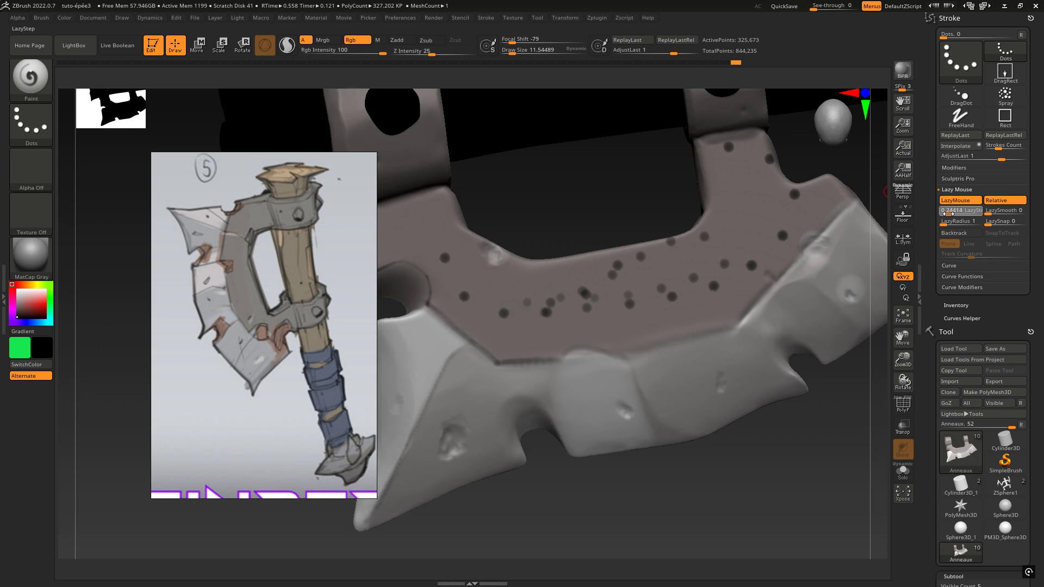
{"action": "mouse_move", "coordinate": [478, 329]}
{"action": "left_mouse_down"}
{"action": "mouse_move", "coordinate": [613, 318]}
{"action": "mouse_move", "coordinate": [756, 272]}
{"action": "left_mouse_up"}
{"action": "key", "text": "ctrl"}
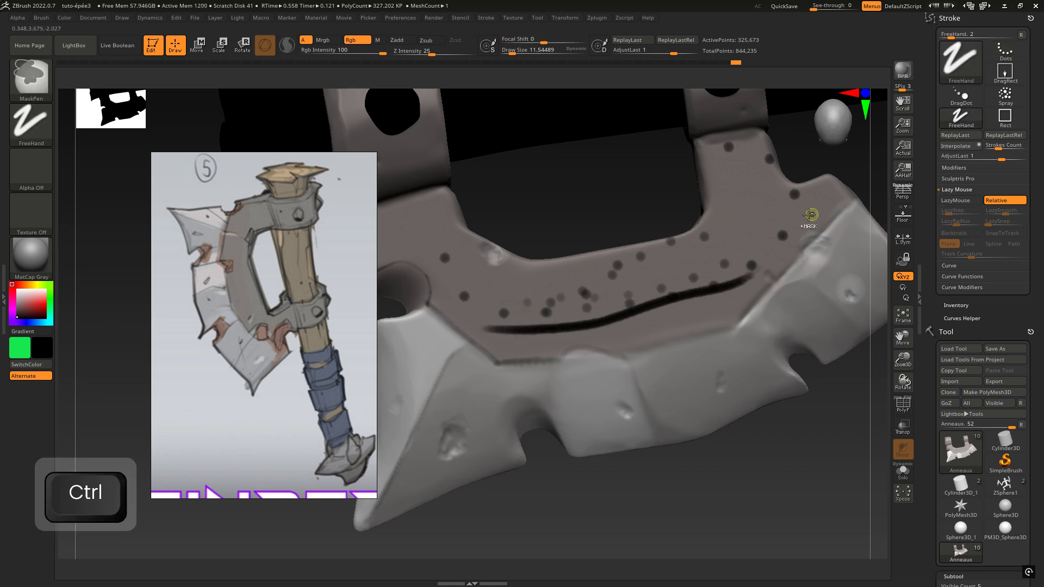
{"action": "key", "text": "ctrl+z"}
{"action": "key", "text": "ctrl+z"}
{"action": "key", "text": "ctrl+z"}
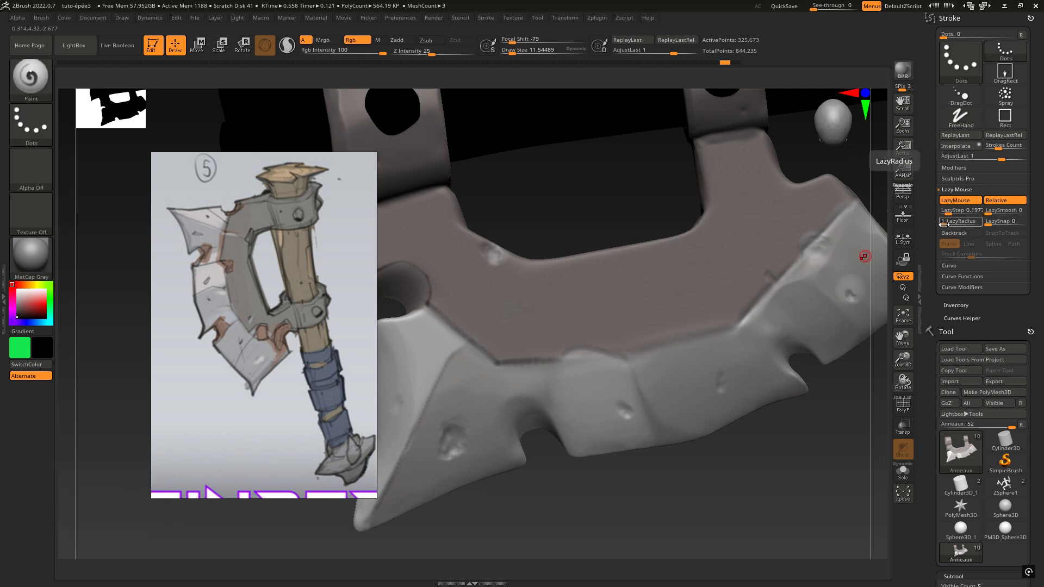
- Try LazyRadius at 31 and at 200, painting a long curving test stroke over the brown support with each value
{"action": "left_click_drag", "start_coordinate": [945, 224], "coordinate": [961, 224]}
{"action": "mouse_move", "coordinate": [490, 294]}
{"action": "left_mouse_down"}
{"action": "mouse_move", "coordinate": [562, 292]}
{"action": "mouse_move", "coordinate": [622, 260]}
{"action": "mouse_move", "coordinate": [681, 291]}
{"action": "mouse_move", "coordinate": [734, 278]}
{"action": "mouse_move", "coordinate": [764, 231]}
{"action": "mouse_move", "coordinate": [700, 250]}
{"action": "mouse_move", "coordinate": [661, 286]}
{"action": "mouse_move", "coordinate": [516, 316]}
{"action": "left_mouse_up"}
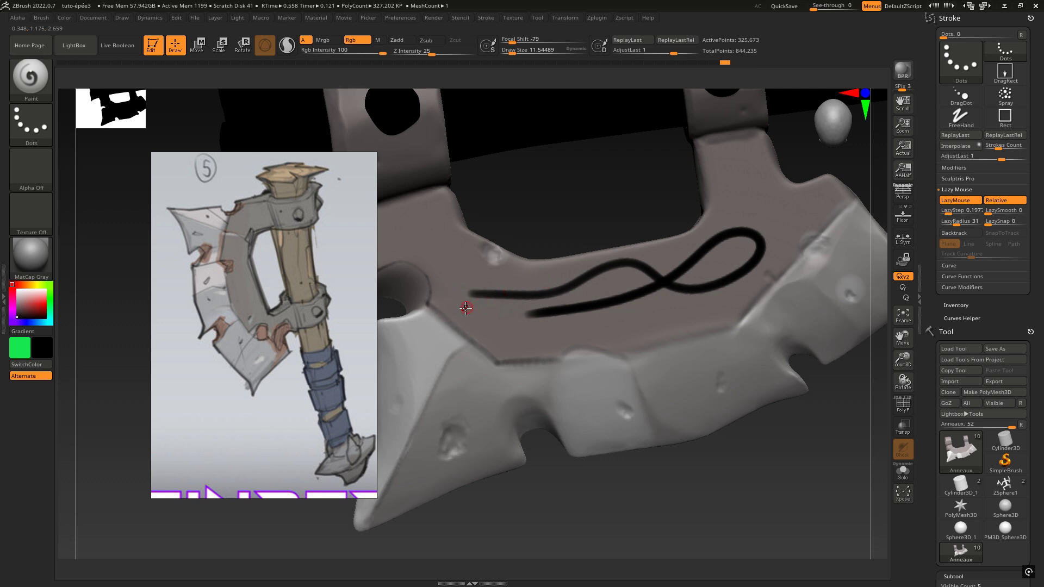
{"action": "left_click_drag", "start_coordinate": [957, 224], "coordinate": [967, 223]}
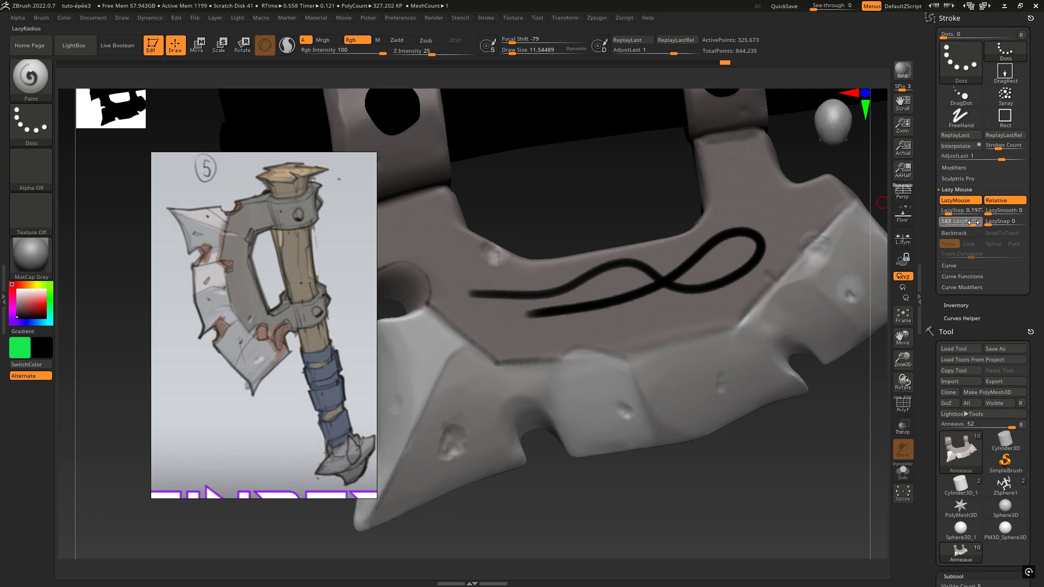
{"action": "mouse_move", "coordinate": [438, 347]}
{"action": "left_mouse_down"}
{"action": "mouse_move", "coordinate": [483, 315]}
{"action": "mouse_move", "coordinate": [696, 314]}
{"action": "mouse_move", "coordinate": [793, 98]}
{"action": "left_mouse_up"}
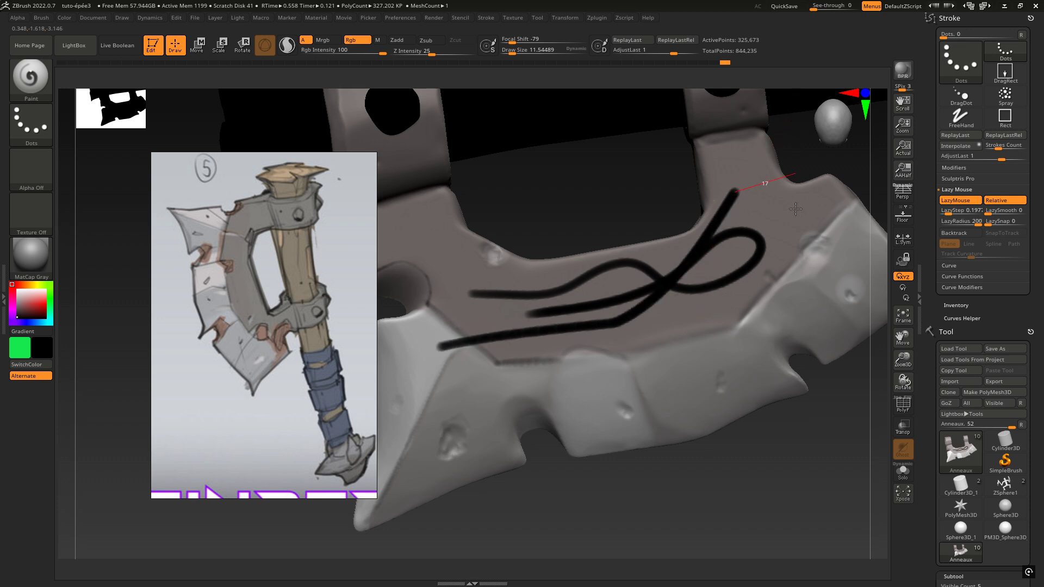
{"action": "mouse_move", "coordinate": [796, 209]}
{"action": "left_mouse_down"}
{"action": "mouse_move", "coordinate": [836, 338]}
{"action": "mouse_move", "coordinate": [579, 423]}
{"action": "left_mouse_up"}
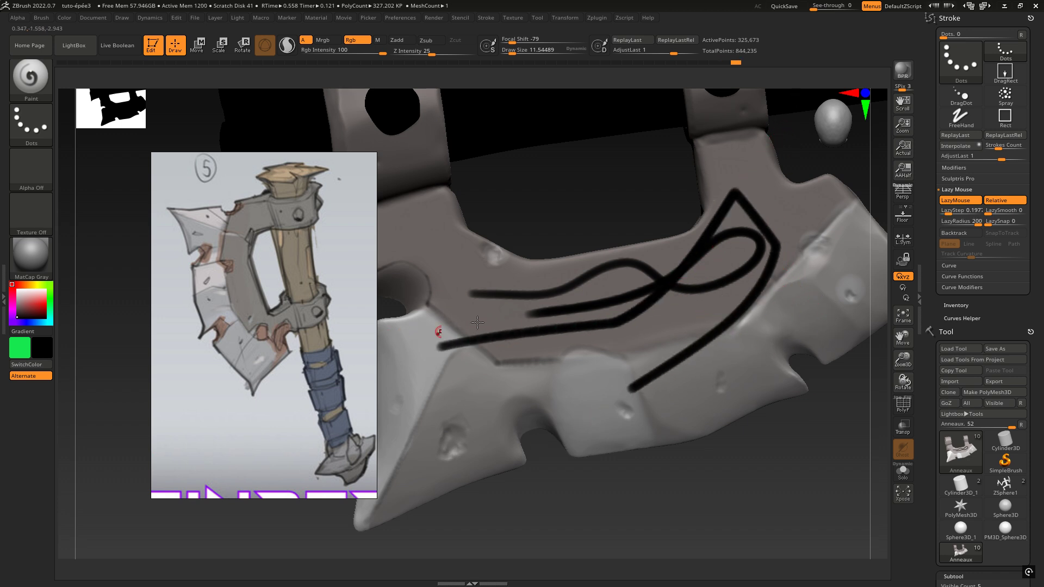
- Undo the LazyRadius test strokes and set LazyRadius to 11
{"action": "key", "text": "ctrl+z"}
{"action": "key", "text": "ctrl+z"}
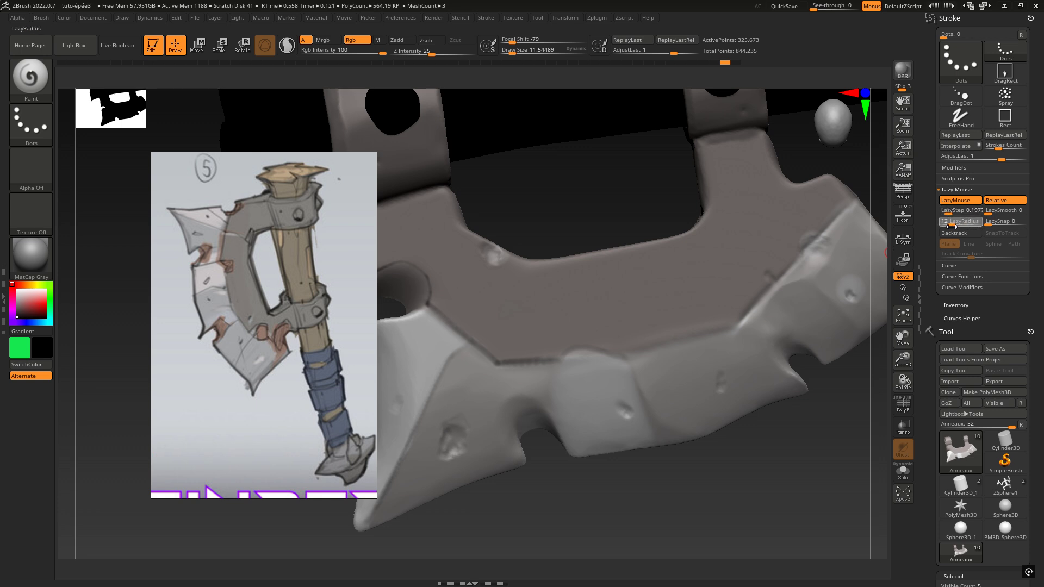
{"action": "left_click_drag", "start_coordinate": [951, 226], "coordinate": [952, 227]}
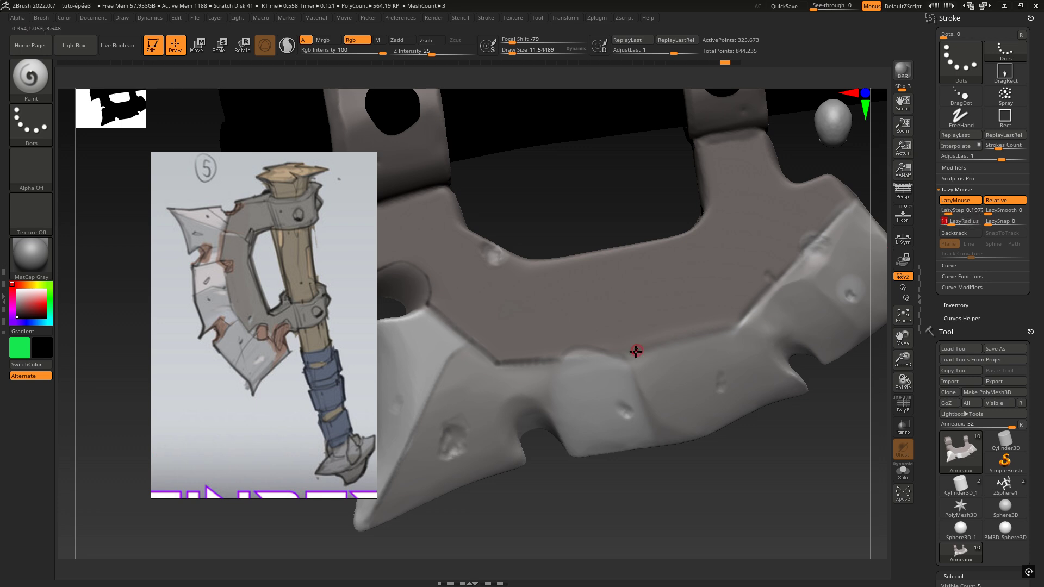
{"action": "right_click_drag", "start_coordinate": [636, 350], "coordinate": [588, 249], "text": "alt"}
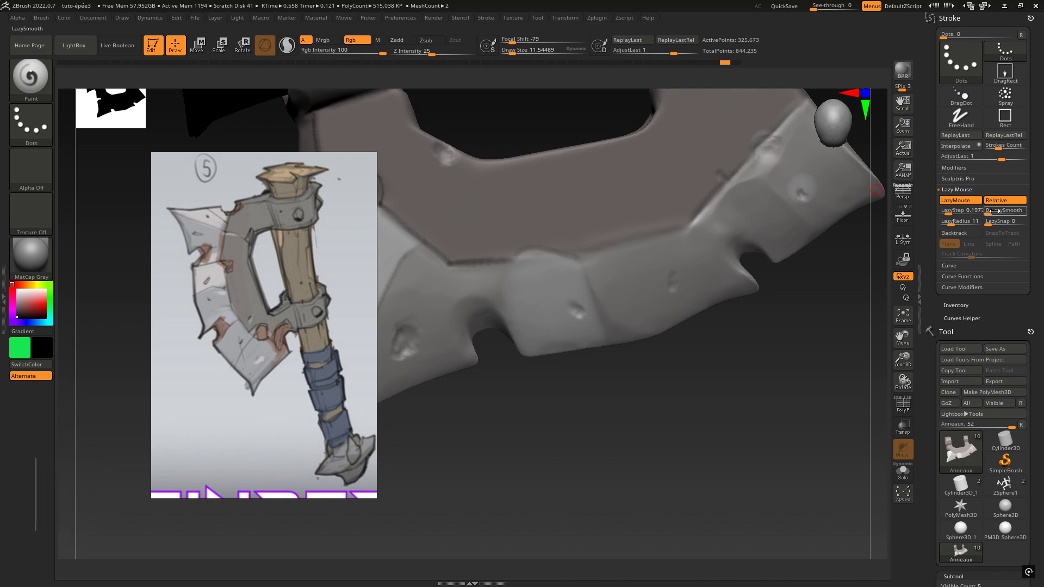
- Try LazyStep at about 0.79 with a short test stroke on the brown support, and undo the stroke
{"action": "left_click", "coordinate": [944, 214]}
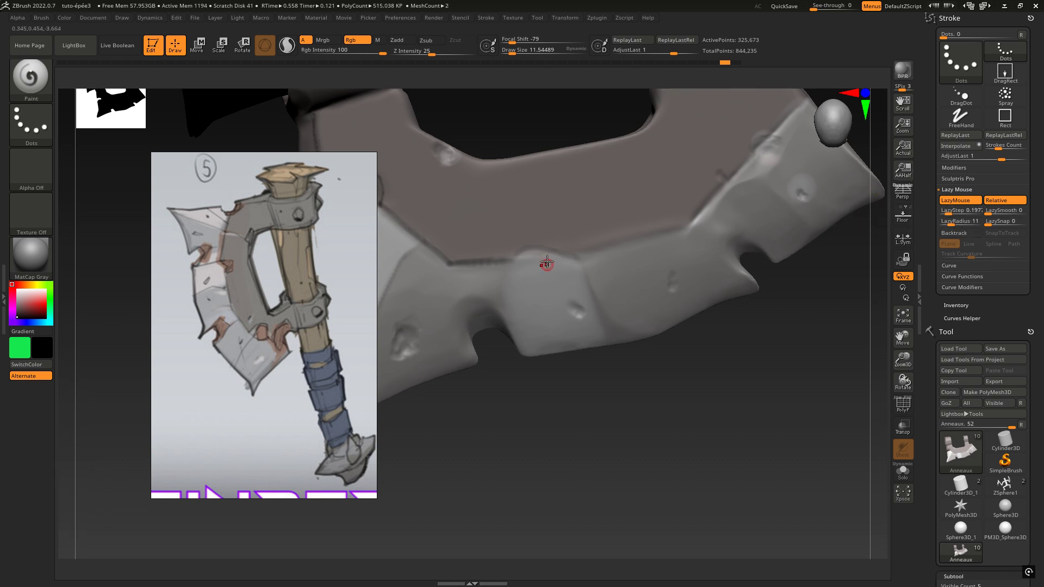
{"action": "left_click_drag", "start_coordinate": [950, 213], "coordinate": [952, 213]}
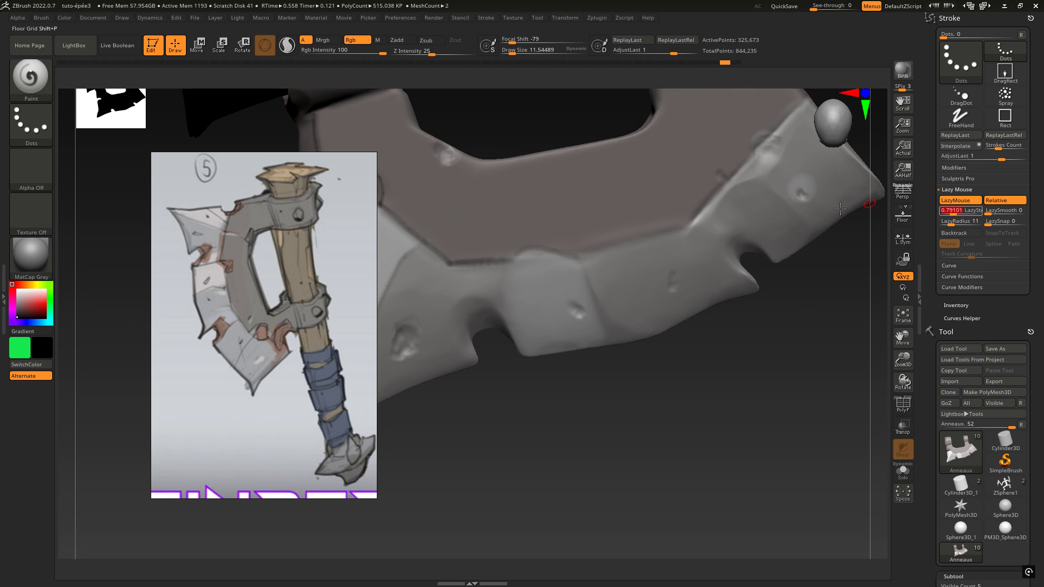
{"action": "left_click_drag", "start_coordinate": [486, 222], "coordinate": [673, 178]}
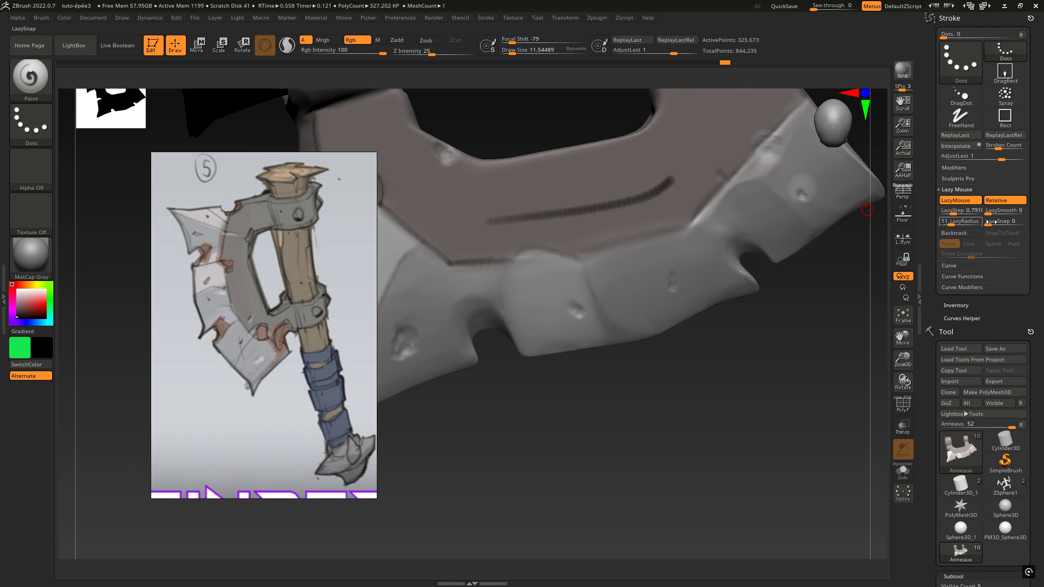
{"action": "key", "text": "ctrl+z"}
- Set LazyStep to about 0.156, test it with a short stroke on the brown support, and undo the stroke
{"action": "left_click", "coordinate": [948, 214]}
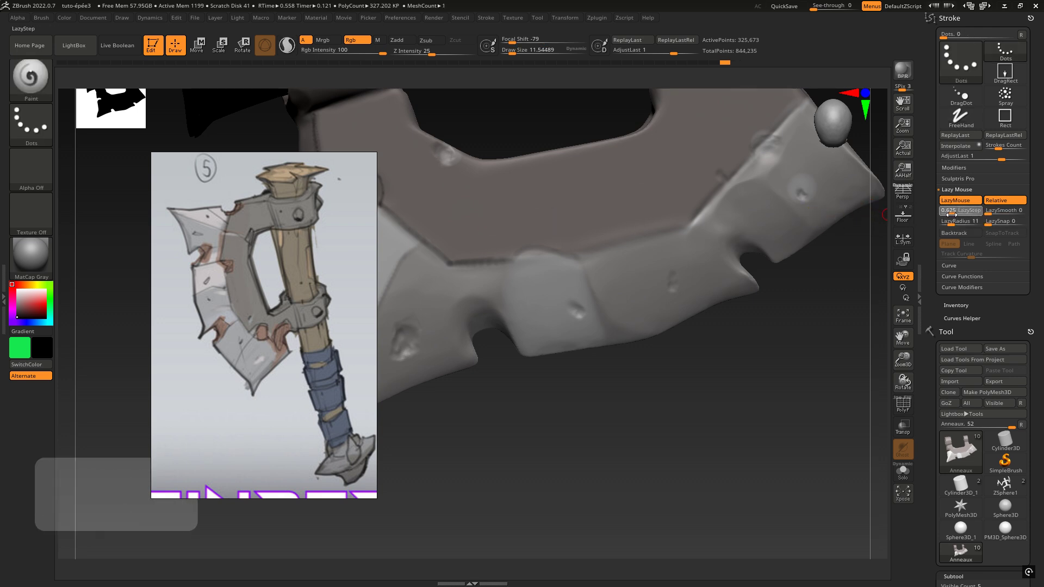
{"action": "left_click_drag", "start_coordinate": [953, 213], "coordinate": [947, 215]}
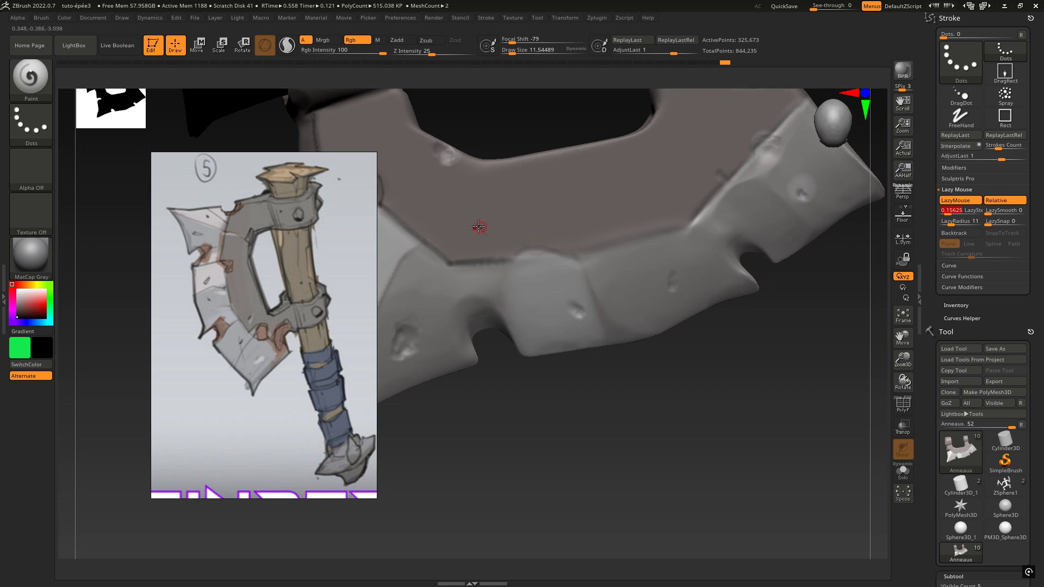
{"action": "left_click_drag", "start_coordinate": [481, 226], "coordinate": [638, 206]}
{"action": "key", "text": "ctrl+z"}
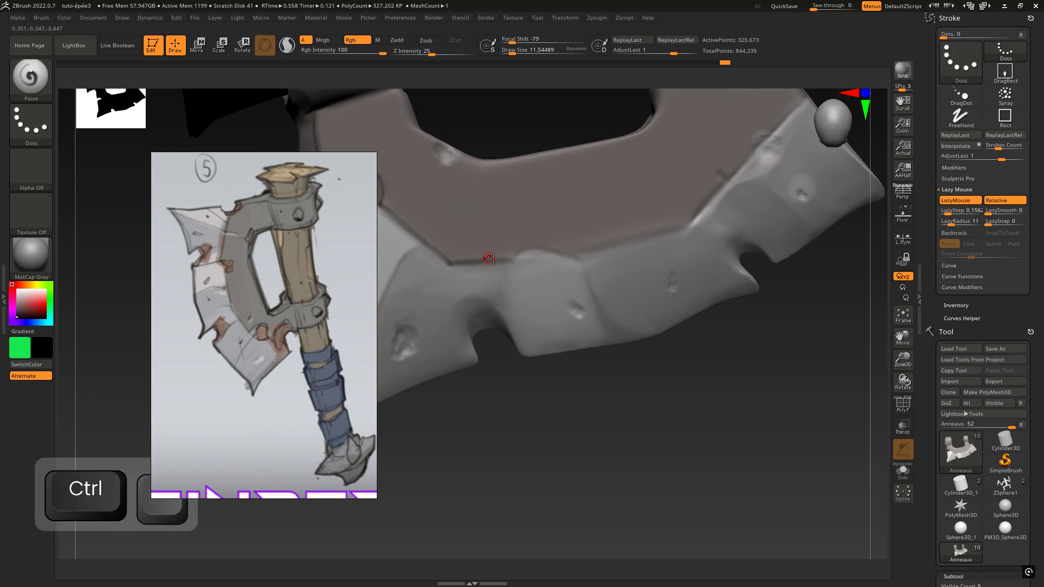
- Paint the black seam line over the middle blade section's raised edge and onward along the brown support
{"action": "right_click_drag", "start_coordinate": [471, 255], "coordinate": [713, 214], "text": "ctrl"}
{"action": "right_click", "coordinate": [672, 223]}
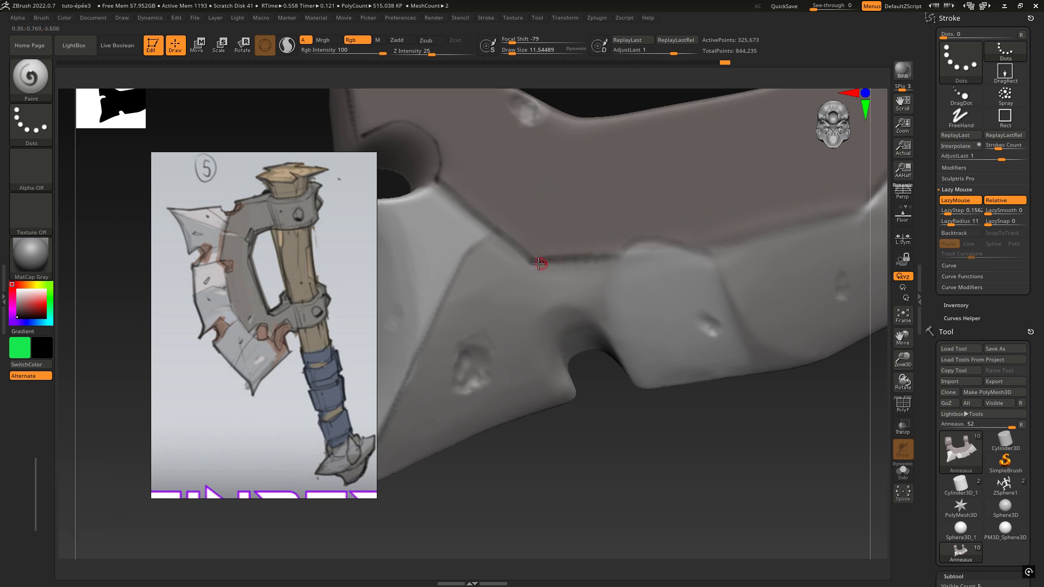
{"action": "mouse_move", "coordinate": [630, 256]}
{"action": "left_mouse_down"}
{"action": "mouse_move", "coordinate": [649, 233]}
{"action": "mouse_move", "coordinate": [711, 253]}
{"action": "left_mouse_up"}
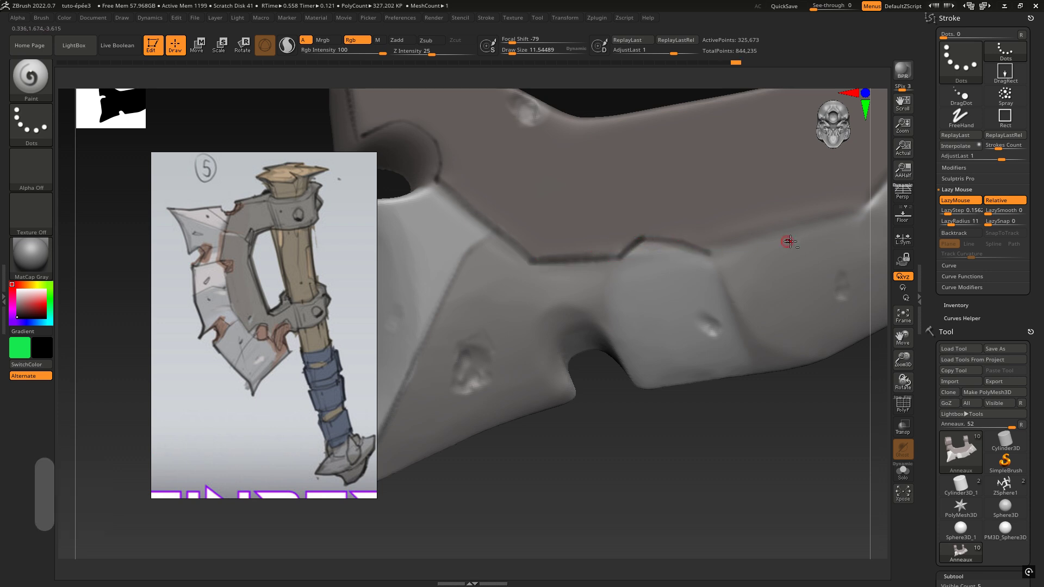
{"action": "right_click_drag", "start_coordinate": [788, 241], "coordinate": [565, 268], "text": "alt"}
{"action": "left_click_drag", "start_coordinate": [479, 281], "coordinate": [657, 235]}
- Paint the black line up the diagonal seam between the end blade section and the brown support, past its small chips
{"action": "right_click_drag", "start_coordinate": [699, 223], "coordinate": [681, 261]}
{"action": "right_click_drag", "start_coordinate": [674, 199], "coordinate": [517, 272], "text": "alt"}
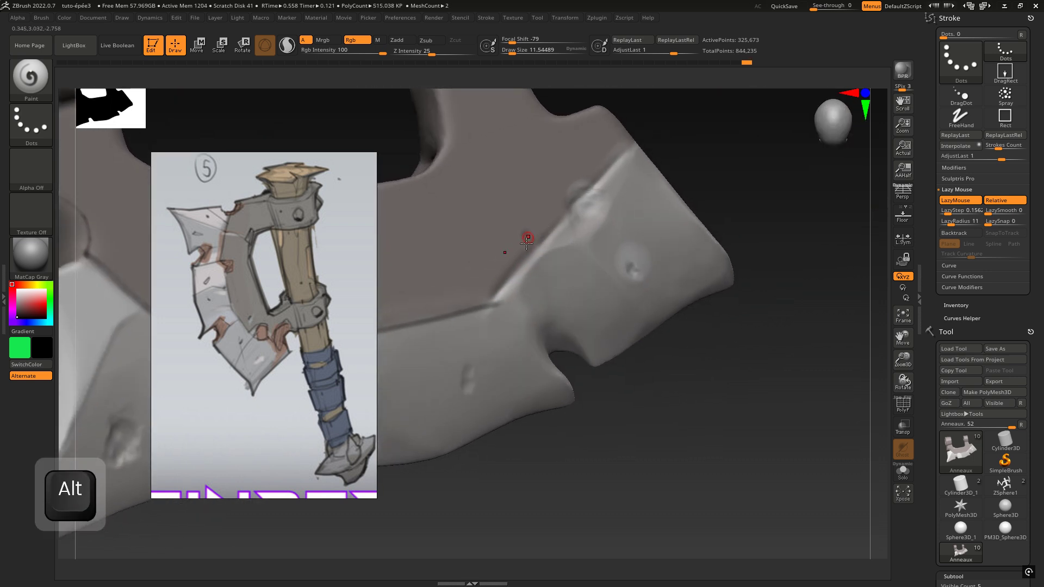
{"action": "right_click_drag", "start_coordinate": [574, 231], "coordinate": [559, 234]}
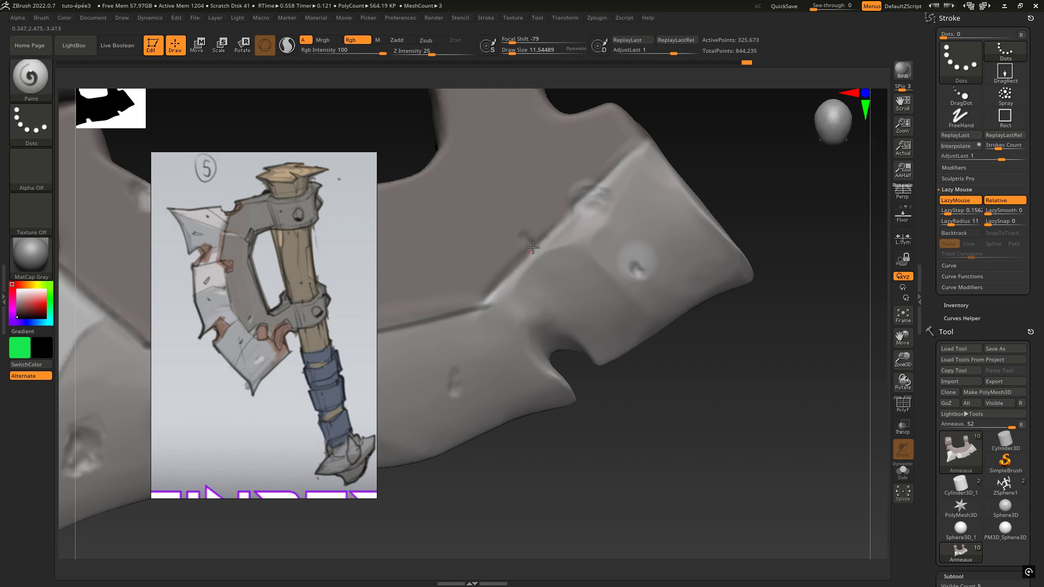
{"action": "left_click_drag", "start_coordinate": [485, 306], "coordinate": [529, 255]}
{"action": "mouse_move", "coordinate": [533, 253]}
{"action": "right_mouse_down"}
{"action": "mouse_move", "coordinate": [525, 231]}
{"action": "mouse_move", "coordinate": [534, 237]}
{"action": "right_mouse_up"}
{"action": "left_click_drag", "start_coordinate": [539, 240], "coordinate": [655, 151]}
- Toggle LazyMouse off and back on, paint a wavy test stroke across the middle blade section, and undo it
{"action": "mouse_move", "coordinate": [716, 226]}
{"action": "right_mouse_down"}
{"action": "mouse_move", "coordinate": [657, 354]}
{"action": "mouse_move", "coordinate": [732, 299]}
{"action": "mouse_move", "coordinate": [735, 272]}
{"action": "right_mouse_up"}
{"action": "right_click_drag", "start_coordinate": [745, 199], "coordinate": [644, 311]}
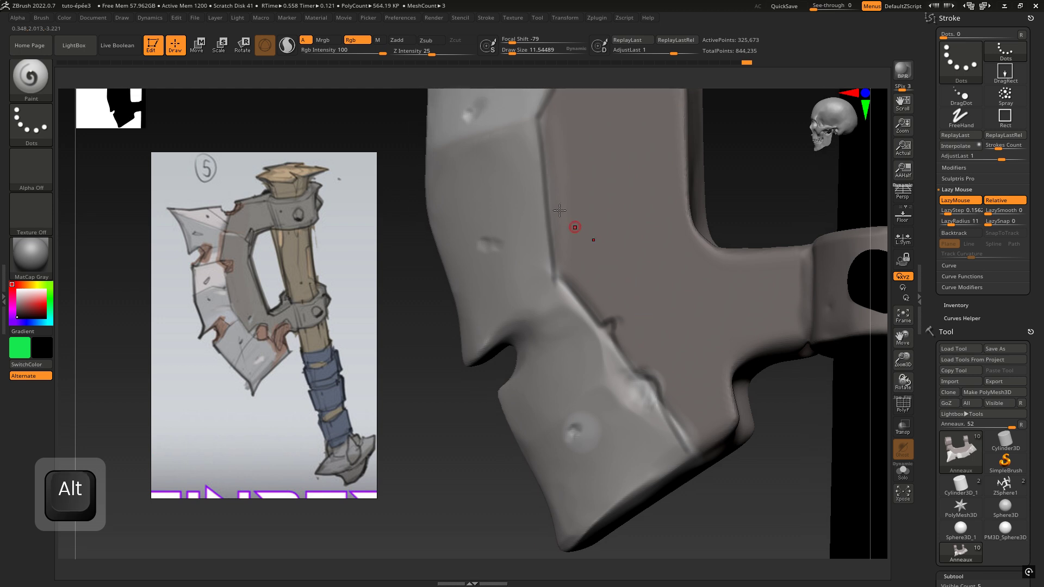
{"action": "right_click_drag", "start_coordinate": [559, 214], "coordinate": [573, 212]}
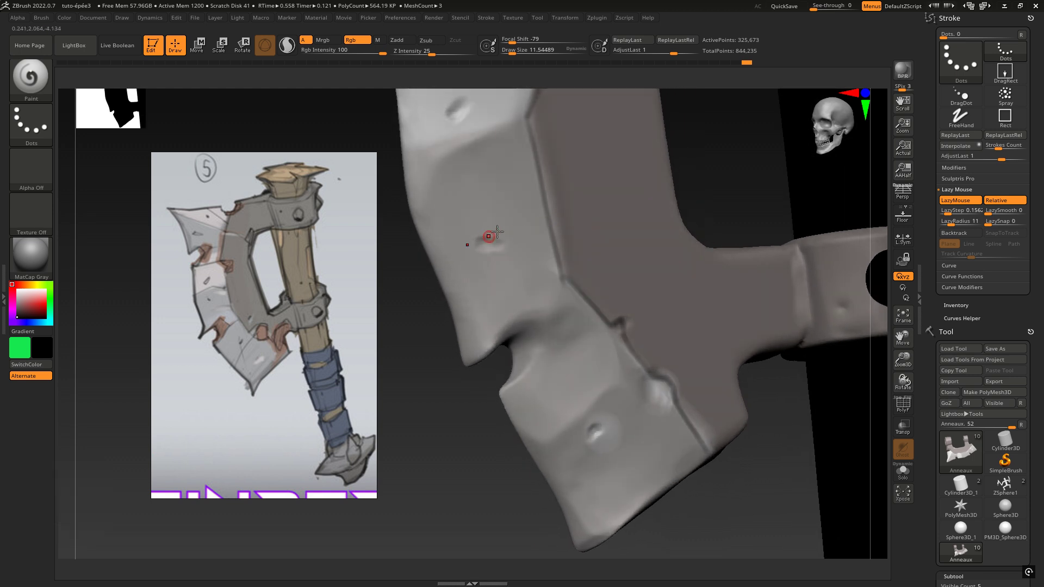
{"action": "key", "text": "l"}
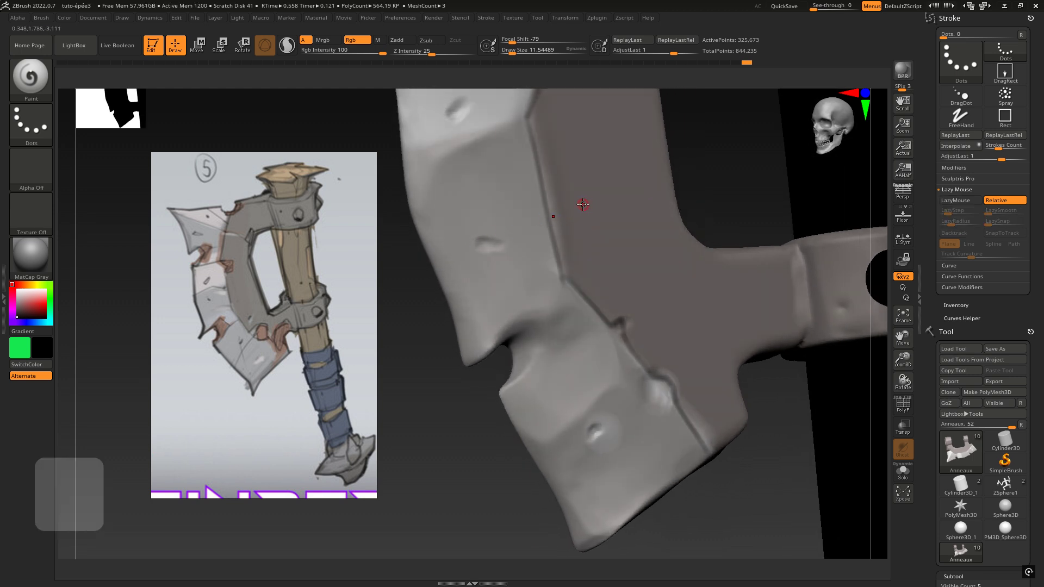
{"action": "key", "text": "l"}
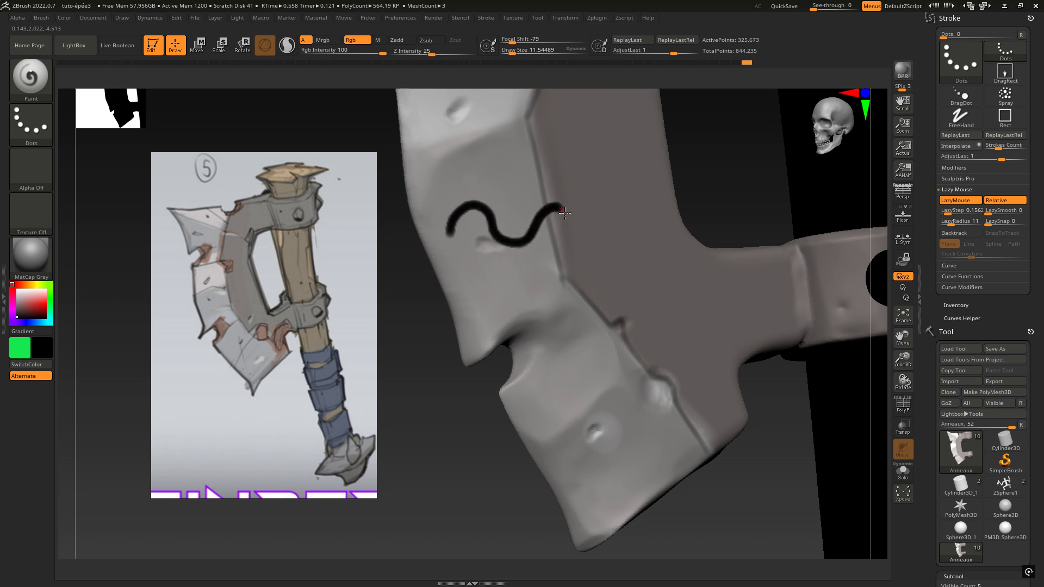
{"action": "mouse_move", "coordinate": [523, 254]}
{"action": "left_mouse_down"}
{"action": "mouse_move", "coordinate": [536, 286]}
{"action": "mouse_move", "coordinate": [579, 248]}
{"action": "left_mouse_up"}
{"action": "key", "text": "ctrl"}
{"action": "key", "text": "ctrl+z"}
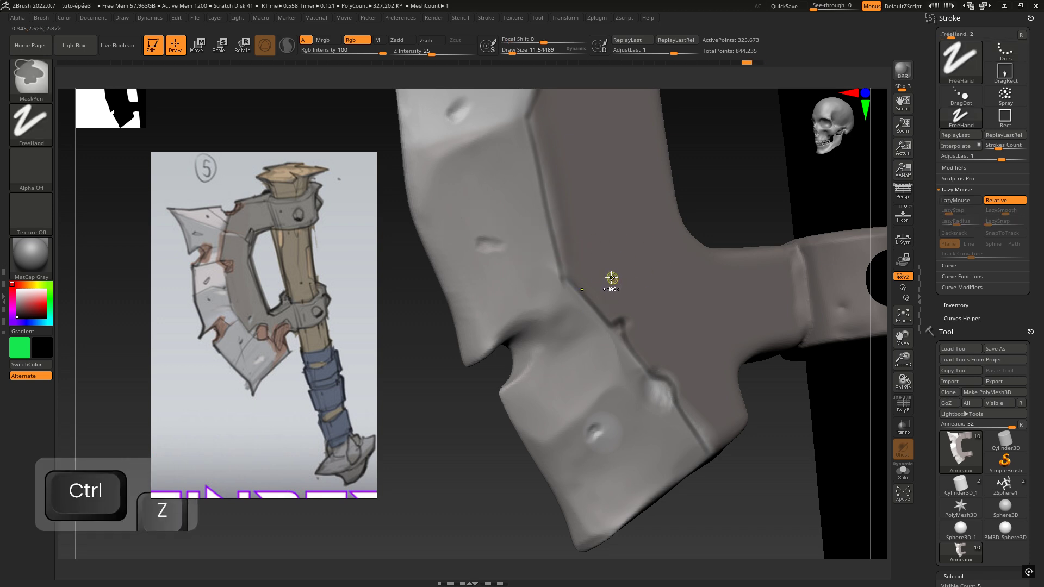
- Undo the last seam strokes on the end blade section and repaint the line around its chips down to the outer edge
{"action": "mouse_move", "coordinate": [622, 325]}
{"action": "right_mouse_down"}
{"action": "mouse_move", "coordinate": [602, 323]}
{"action": "mouse_move", "coordinate": [612, 291]}
{"action": "mouse_move", "coordinate": [581, 243]}
{"action": "right_mouse_up"}
{"action": "right_click_drag", "start_coordinate": [599, 324], "coordinate": [622, 343]}
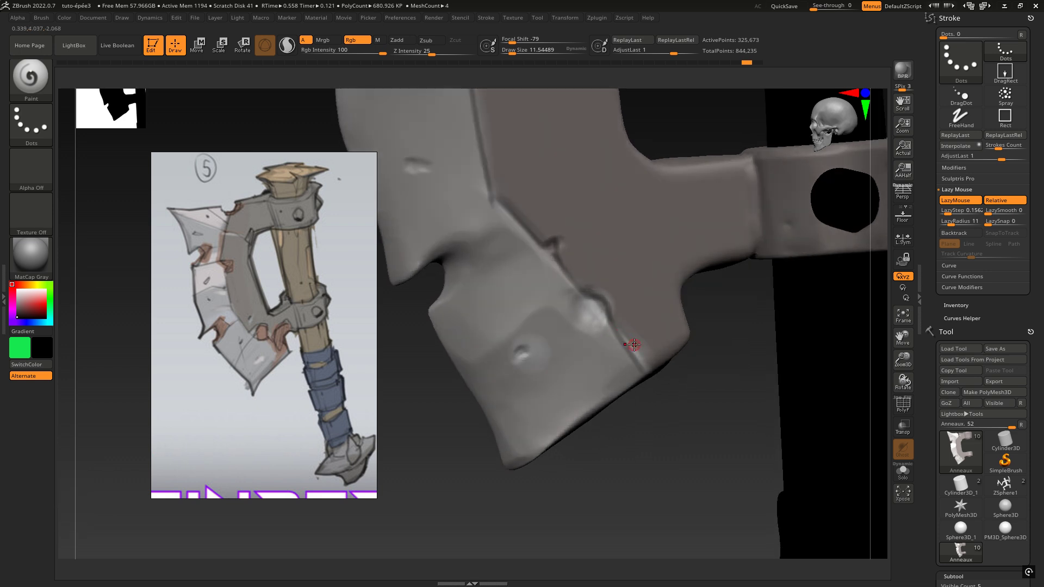
{"action": "key", "text": "ctrl"}
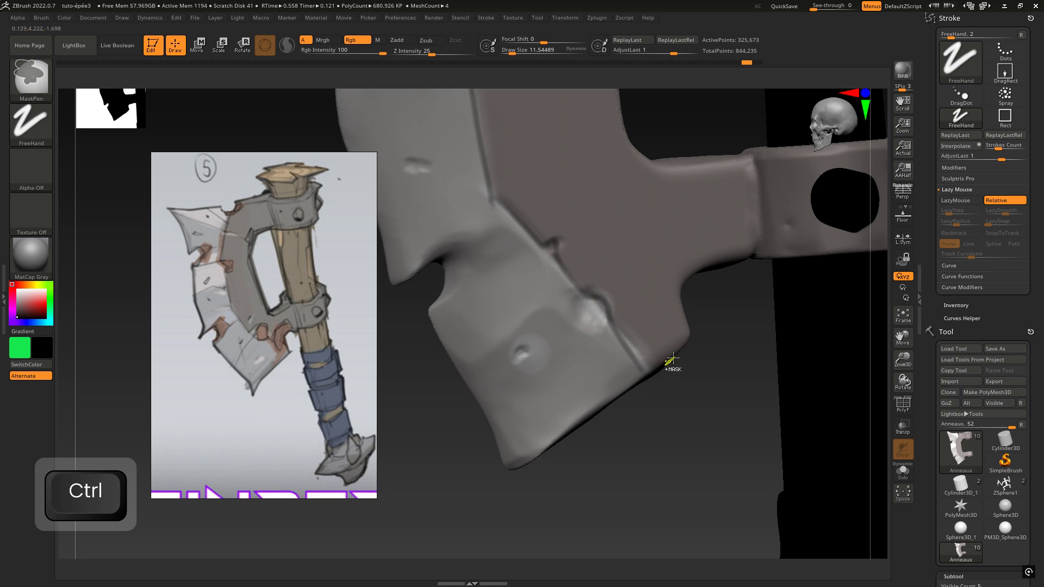
{"action": "key", "text": "ctrl+z"}
{"action": "mouse_move", "coordinate": [540, 249]}
{"action": "left_mouse_down"}
{"action": "mouse_move", "coordinate": [564, 236]}
{"action": "mouse_move", "coordinate": [557, 256]}
{"action": "left_mouse_up"}
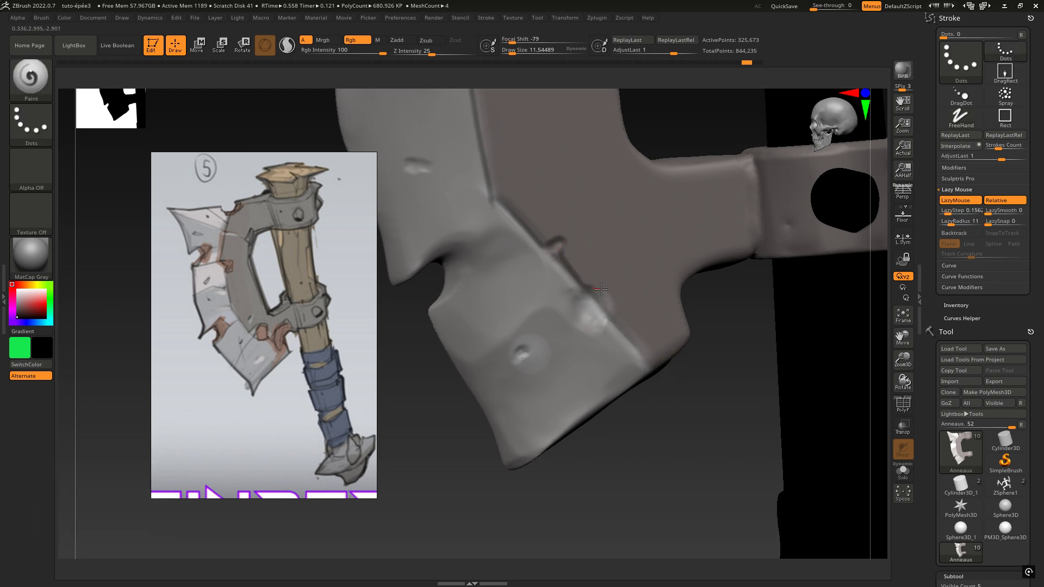
{"action": "left_click_drag", "start_coordinate": [620, 327], "coordinate": [673, 377]}
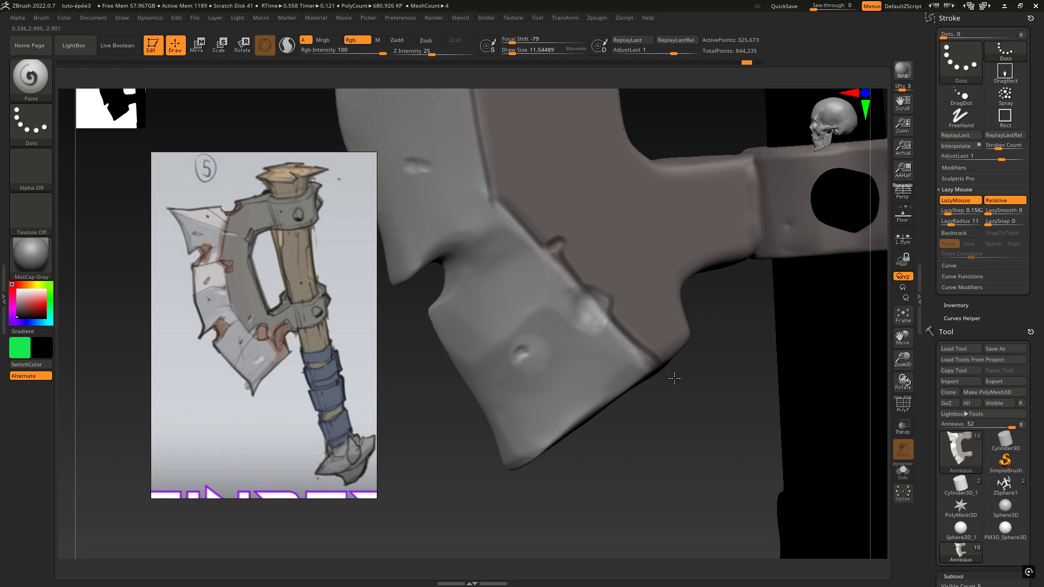
- Turn off LazyMouse, sample a light grey, and paint a highlight where the seam bends between the middle and end blade sections
{"action": "mouse_move", "coordinate": [402, 326]}
{"action": "right_mouse_down", "text": "alt"}
{"action": "mouse_move", "coordinate": [492, 430]}
{"action": "mouse_move", "coordinate": [486, 316]}
{"action": "mouse_move", "coordinate": [644, 288]}
{"action": "right_mouse_up", "text": "alt"}
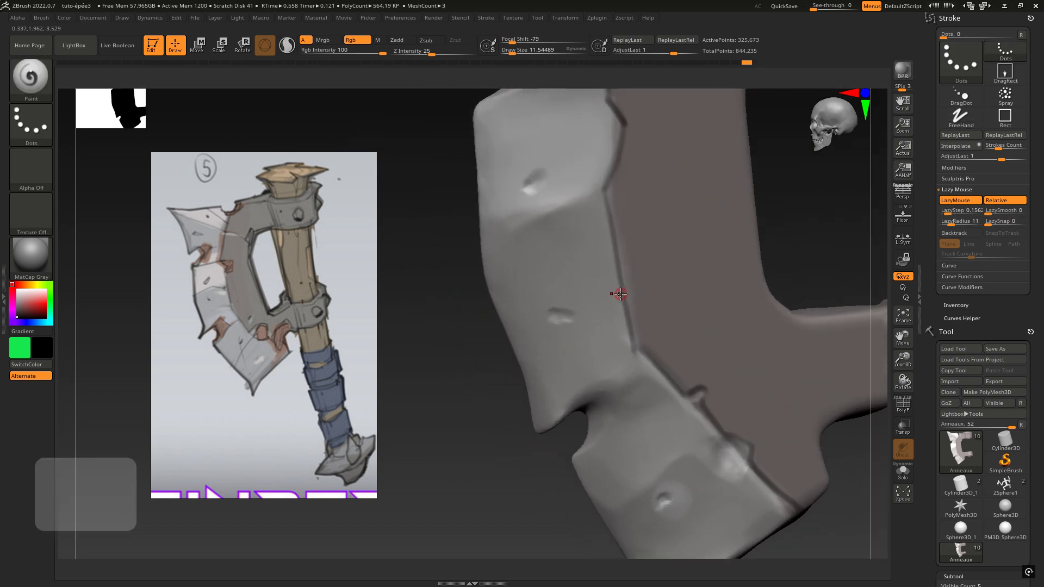
{"action": "key", "text": "l"}
{"action": "right_click_drag", "start_coordinate": [619, 362], "coordinate": [610, 263], "text": "alt"}
{"action": "key", "text": "c"}
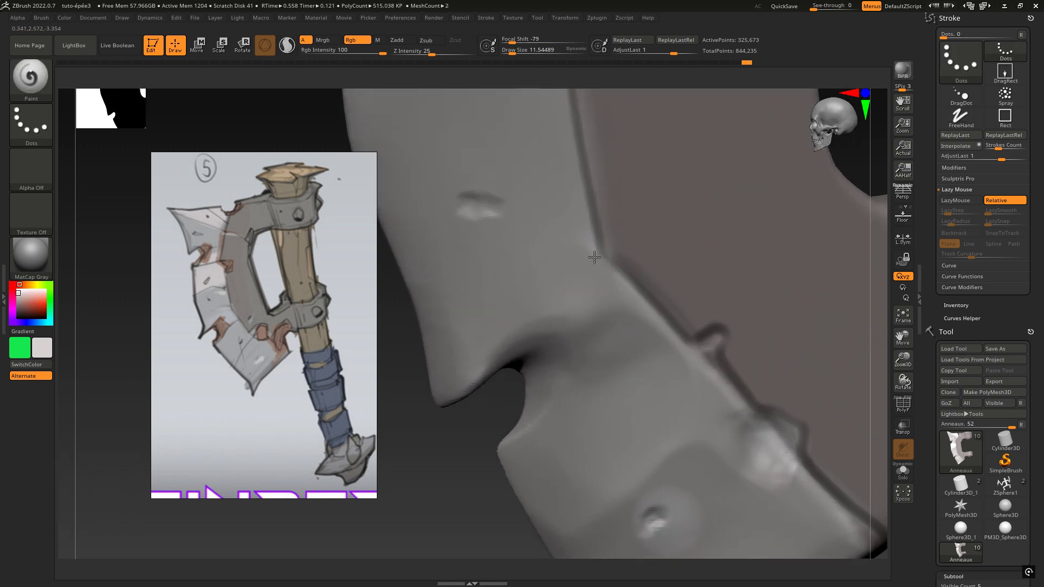
{"action": "left_click_drag", "start_coordinate": [594, 257], "coordinate": [618, 273]}
{"action": "mouse_move", "coordinate": [639, 318]}
{"action": "right_mouse_down", "text": "ctrl"}
{"action": "mouse_move", "coordinate": [585, 266]}
{"action": "mouse_move", "coordinate": [628, 266]}
{"action": "right_mouse_up", "text": "ctrl"}
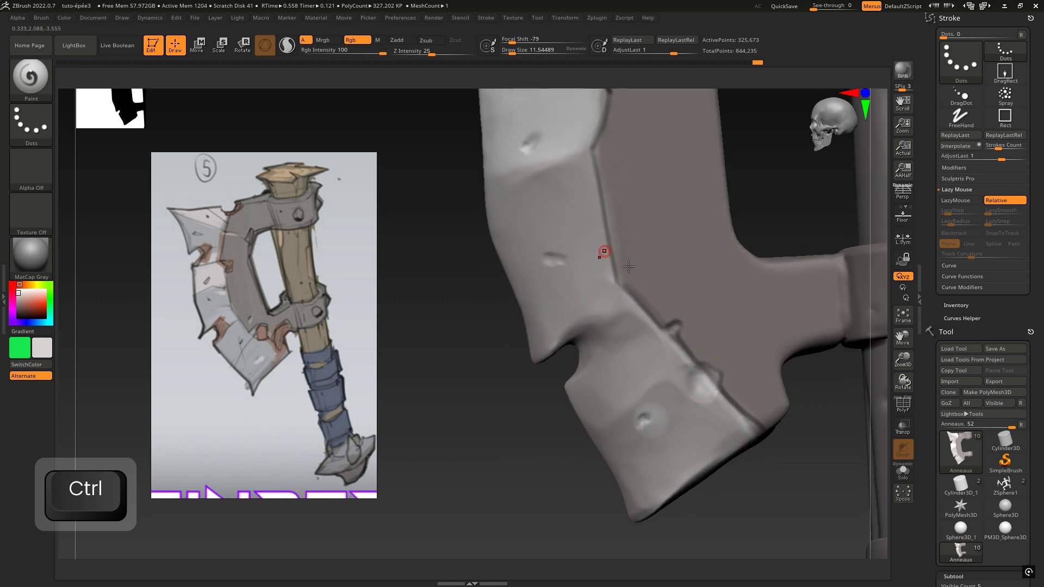
- Sample a near-white grey from the end blade section and highlight the small chip on its diagonal seam
{"action": "right_click_drag", "start_coordinate": [730, 349], "coordinate": [575, 250], "text": "alt"}
{"action": "right_click_drag", "start_coordinate": [544, 311], "coordinate": [633, 284], "text": "ctrl"}
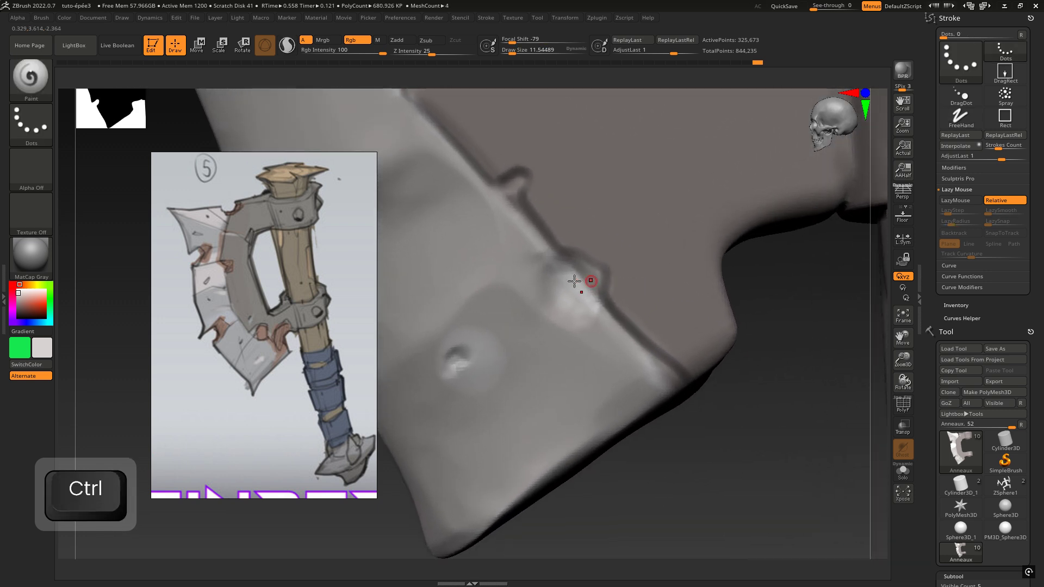
{"action": "key", "text": "c"}
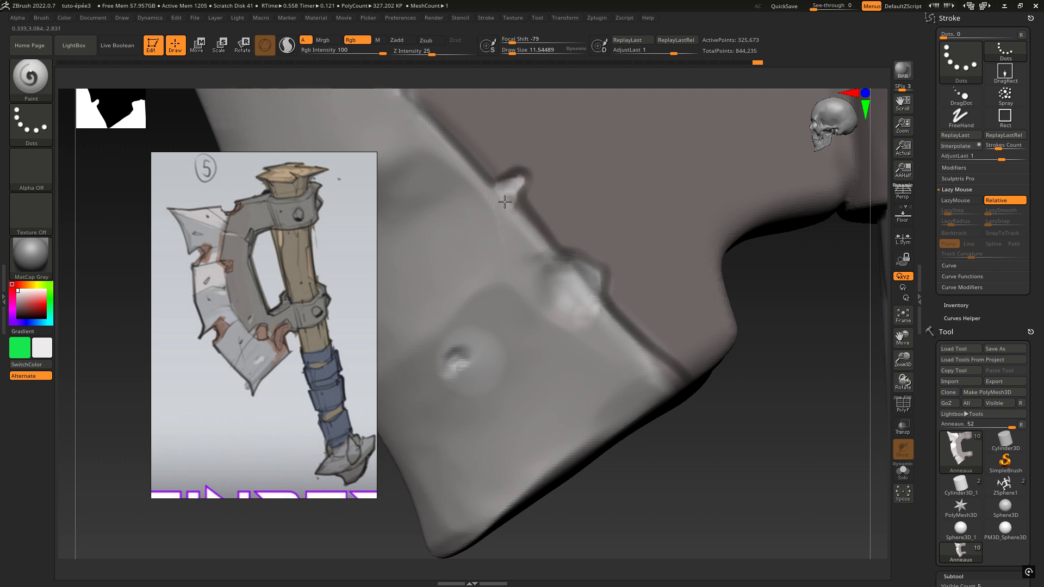
{"action": "left_click_drag", "start_coordinate": [515, 204], "coordinate": [521, 216]}
- Set the paint colour to black and paint a thin line across the upper bevel of the pointed blade section
{"action": "right_click_drag", "start_coordinate": [531, 233], "coordinate": [348, 207], "text": "ctrl"}
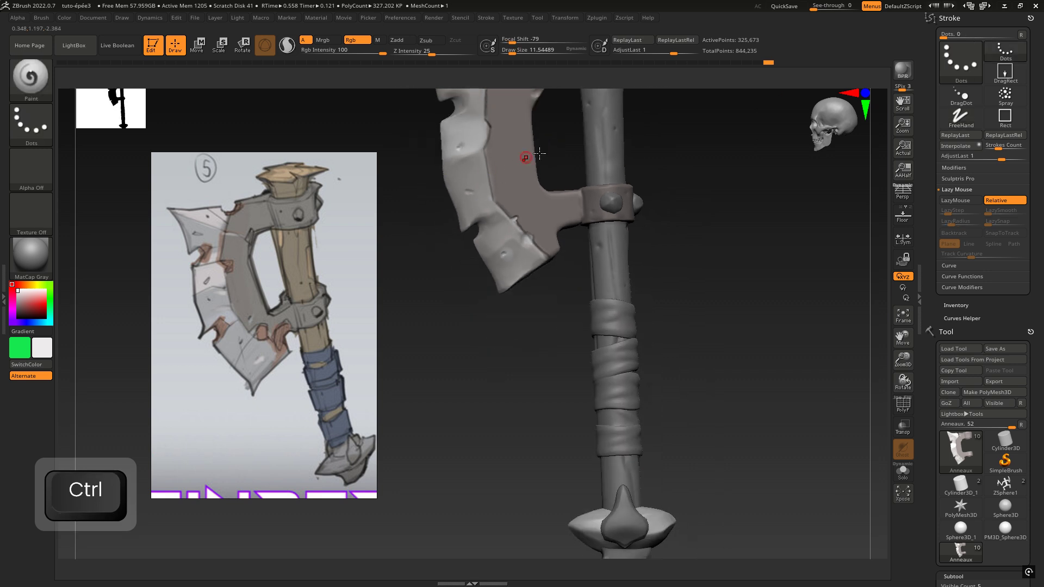
{"action": "mouse_move", "coordinate": [568, 151]}
{"action": "right_mouse_down", "text": "alt"}
{"action": "mouse_move", "coordinate": [605, 295]}
{"action": "mouse_move", "coordinate": [523, 337]}
{"action": "mouse_move", "coordinate": [513, 324]}
{"action": "mouse_move", "coordinate": [535, 283]}
{"action": "right_mouse_up", "text": "alt"}
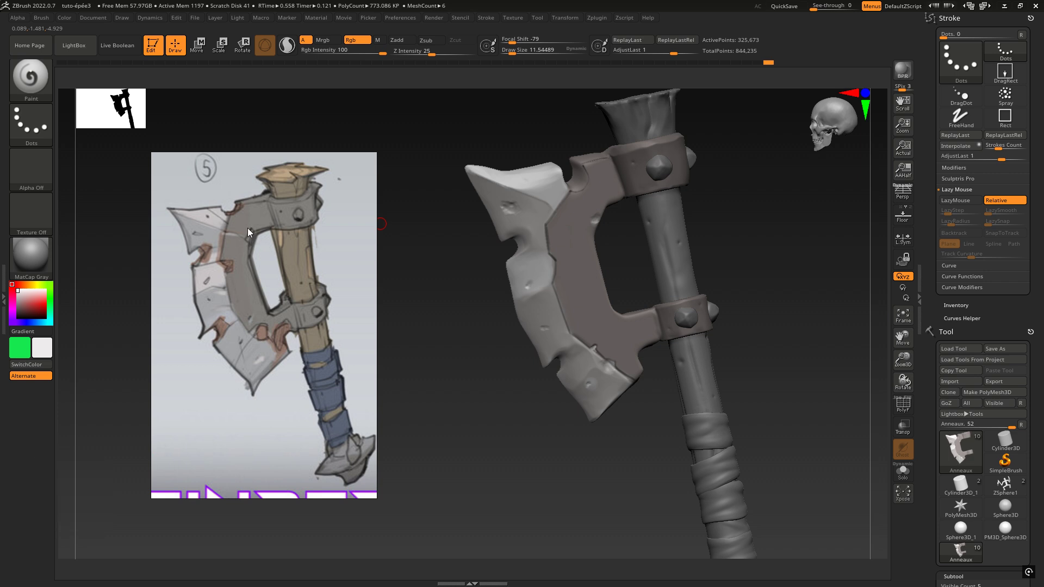
{"action": "right_click_drag", "start_coordinate": [546, 213], "coordinate": [617, 220], "text": "ctrl"}
{"action": "right_click_drag", "start_coordinate": [489, 207], "coordinate": [544, 245], "text": "alt"}
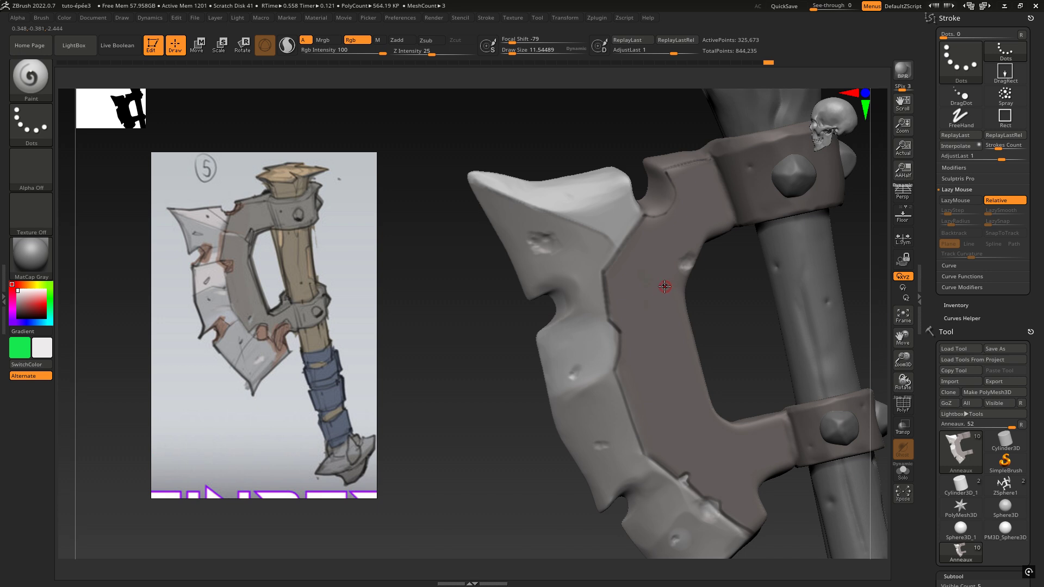
{"action": "right_click_drag", "start_coordinate": [599, 219], "coordinate": [624, 252]}
{"action": "mouse_move", "coordinate": [583, 225]}
{"action": "right_mouse_down"}
{"action": "mouse_move", "coordinate": [610, 217]}
{"action": "mouse_move", "coordinate": [599, 230]}
{"action": "mouse_move", "coordinate": [570, 233]}
{"action": "right_mouse_up"}
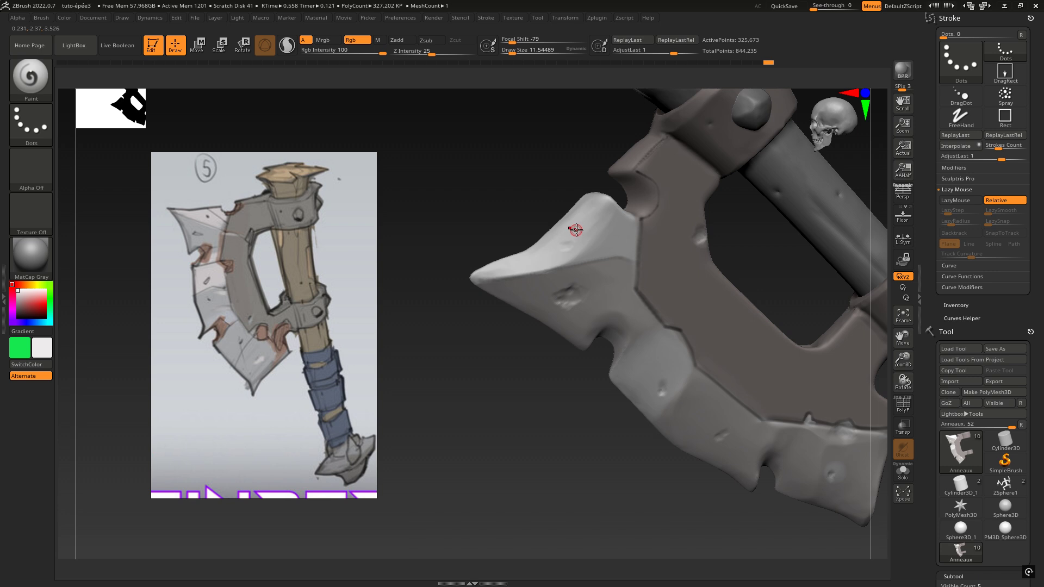
{"action": "key", "text": "space"}
{"action": "key", "text": "space"}
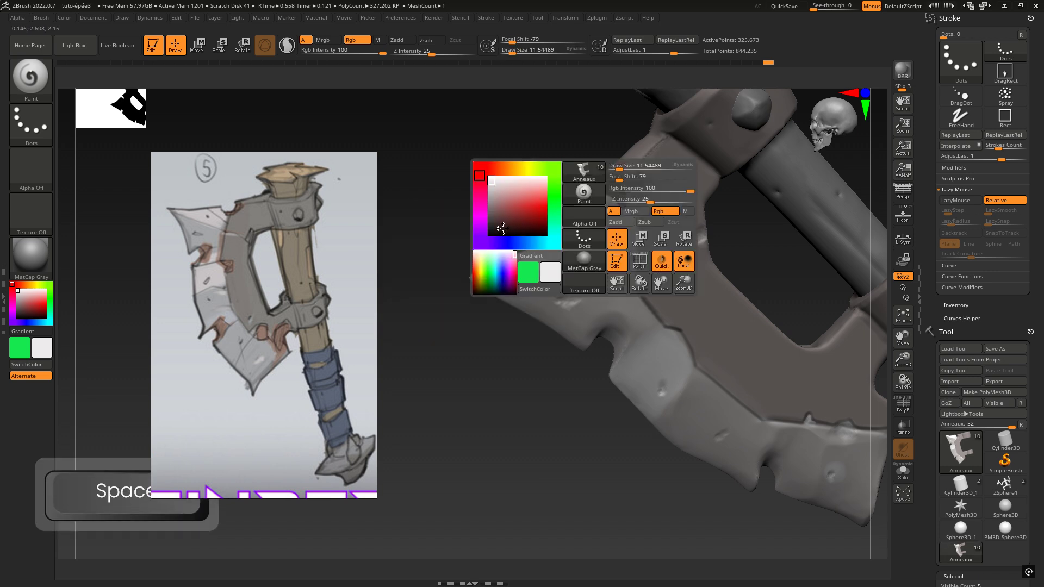
{"action": "left_click", "coordinate": [501, 228]}
{"action": "right_click_drag", "start_coordinate": [502, 229], "coordinate": [541, 253]}
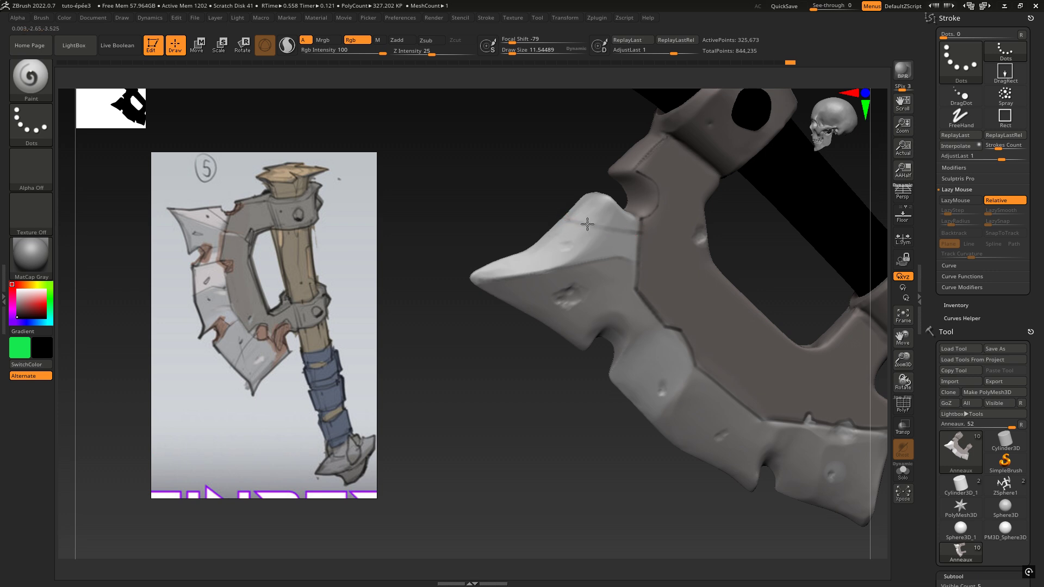
{"action": "mouse_move", "coordinate": [634, 231]}
{"action": "right_mouse_down"}
{"action": "mouse_move", "coordinate": [592, 233]}
{"action": "mouse_move", "coordinate": [688, 245]}
{"action": "mouse_move", "coordinate": [649, 239]}
{"action": "right_mouse_up"}
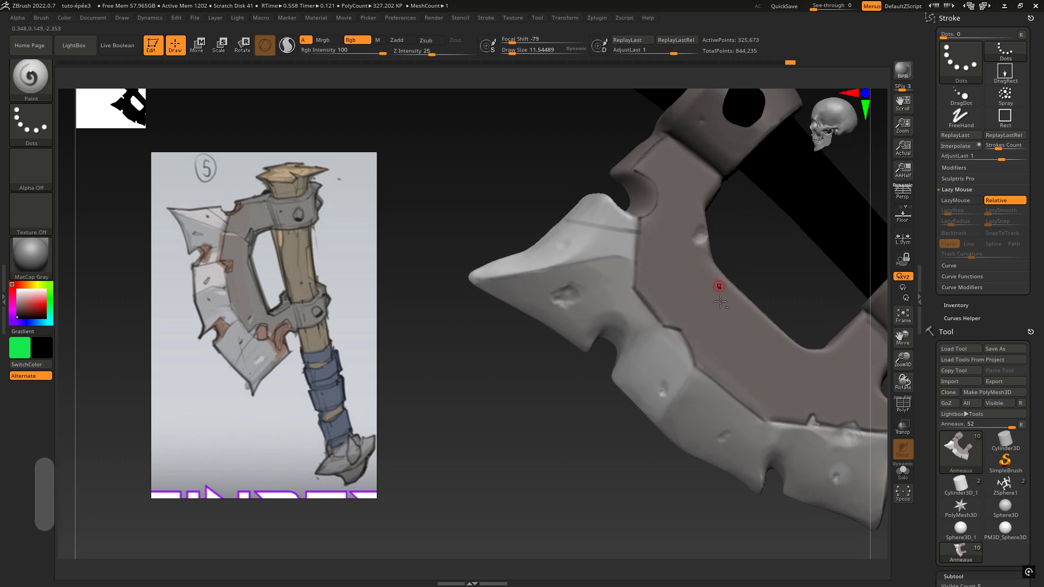
- Undo the trial stroke, turn LazyMouse back on, and paint a dark line around the notch below the pointed blade section
{"action": "right_click_drag", "start_coordinate": [697, 312], "coordinate": [692, 217], "text": "alt"}
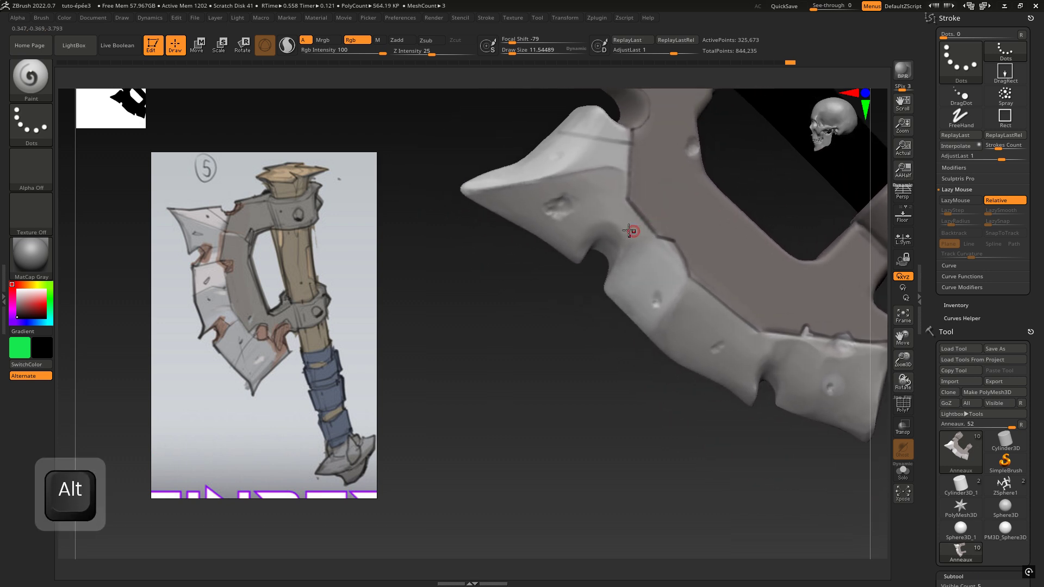
{"action": "left_click", "coordinate": [565, 226], "text": "alt"}
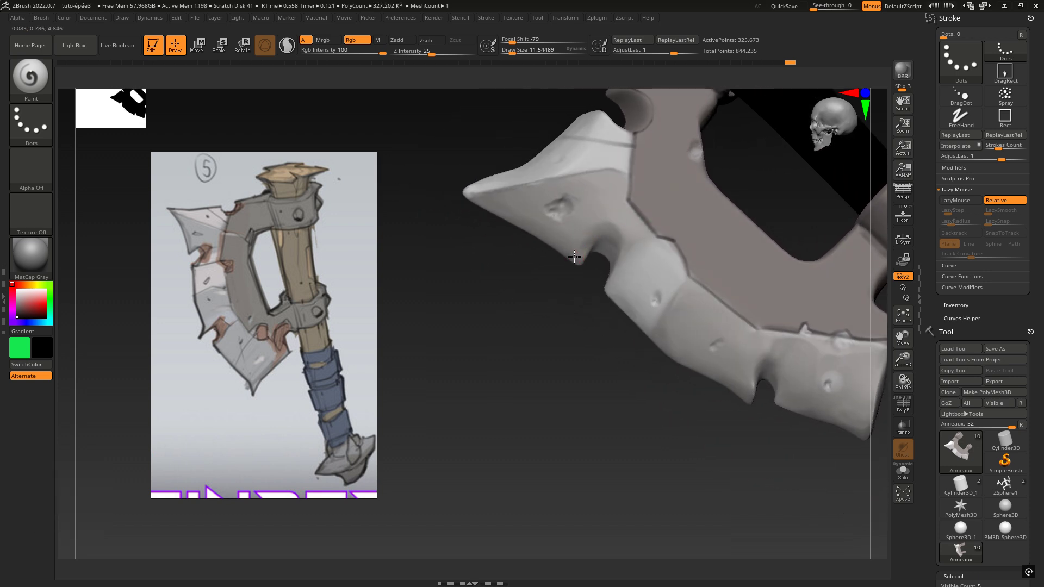
{"action": "left_click_drag", "start_coordinate": [594, 231], "coordinate": [605, 224]}
{"action": "key", "text": "ctrl+z"}
{"action": "key", "text": "l"}
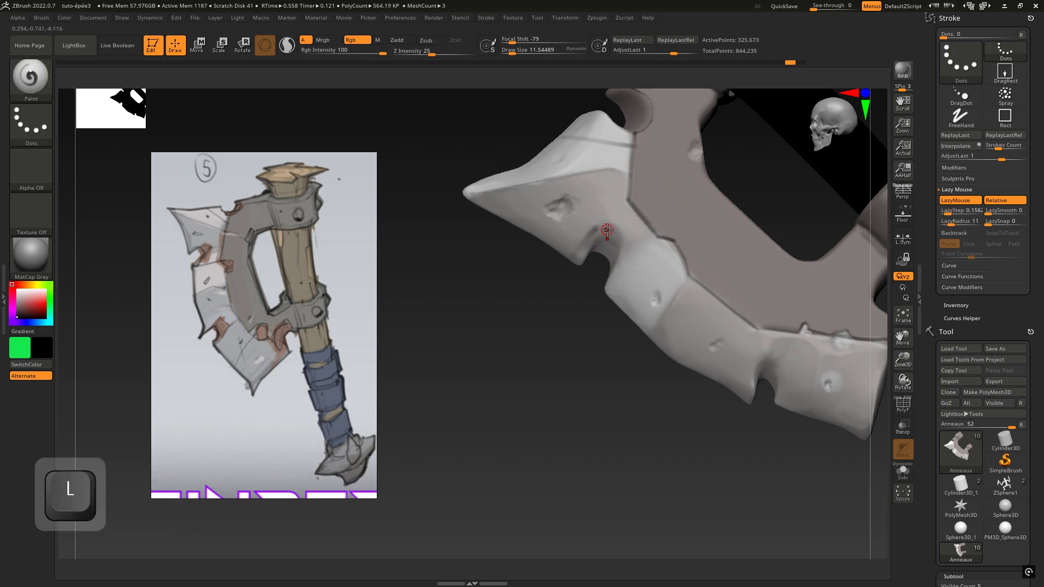
{"action": "key", "text": "ctrl+z"}
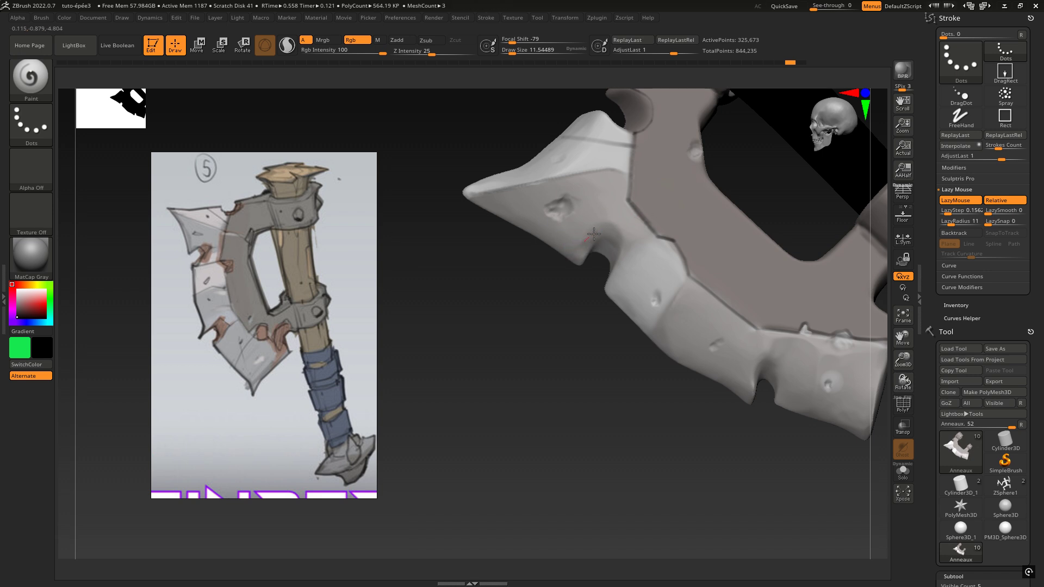
{"action": "left_click", "coordinate": [630, 234]}
{"action": "mouse_move", "coordinate": [611, 270]}
{"action": "right_mouse_down"}
{"action": "mouse_move", "coordinate": [604, 272]}
{"action": "mouse_move", "coordinate": [625, 256]}
{"action": "right_mouse_up"}
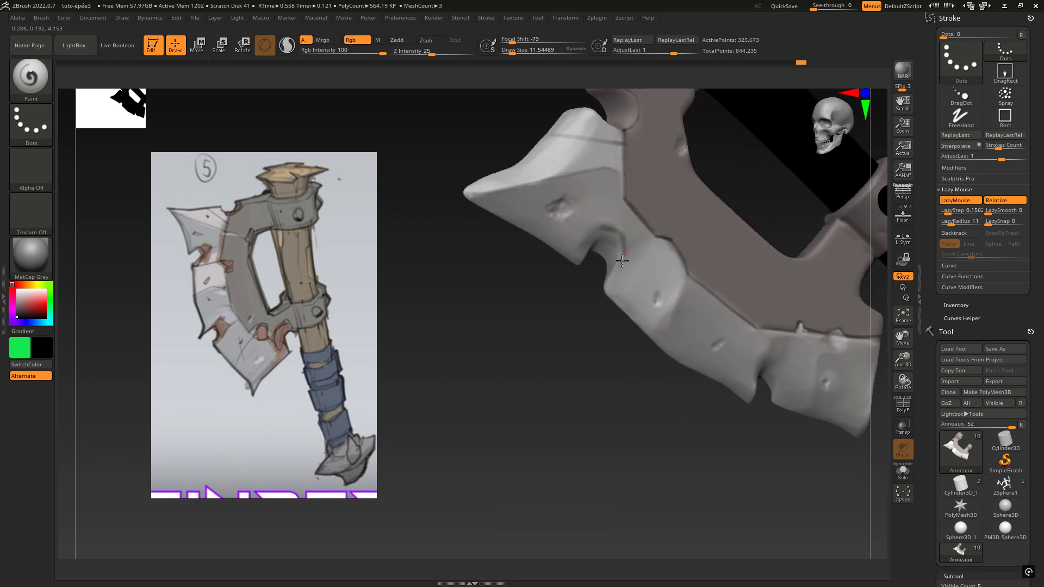
- Paint a black outline along the outer cutting edge of the two middle blade sections
{"action": "mouse_move", "coordinate": [624, 316]}
{"action": "right_mouse_down"}
{"action": "mouse_move", "coordinate": [631, 249]}
{"action": "mouse_move", "coordinate": [800, 358]}
{"action": "mouse_move", "coordinate": [695, 354]}
{"action": "mouse_move", "coordinate": [685, 413]}
{"action": "mouse_move", "coordinate": [702, 402]}
{"action": "mouse_move", "coordinate": [741, 266]}
{"action": "mouse_move", "coordinate": [741, 219]}
{"action": "mouse_move", "coordinate": [825, 373]}
{"action": "mouse_move", "coordinate": [682, 447]}
{"action": "mouse_move", "coordinate": [696, 418]}
{"action": "mouse_move", "coordinate": [563, 266]}
{"action": "mouse_move", "coordinate": [561, 291]}
{"action": "mouse_move", "coordinate": [631, 364]}
{"action": "right_mouse_up"}
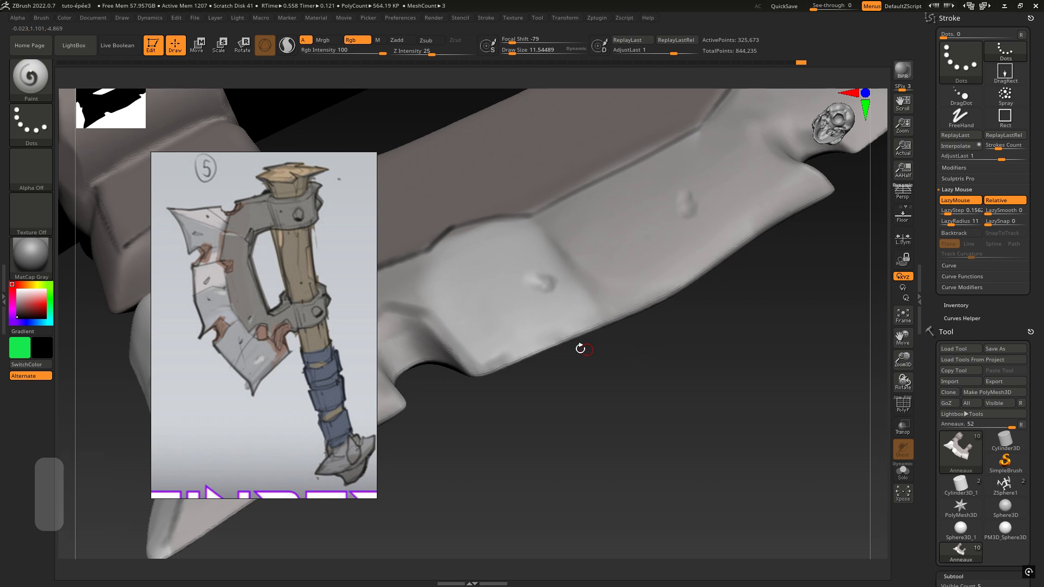
{"action": "left_click_drag", "start_coordinate": [481, 374], "coordinate": [570, 339]}
{"action": "left_click_drag", "start_coordinate": [623, 318], "coordinate": [632, 313]}
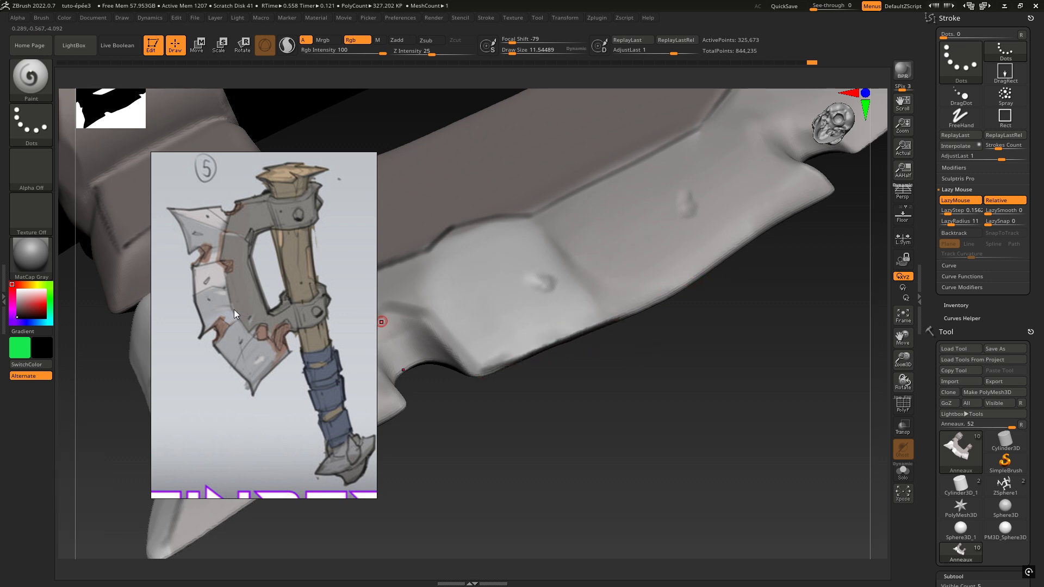
{"action": "right_click_drag", "start_coordinate": [708, 261], "coordinate": [699, 266]}
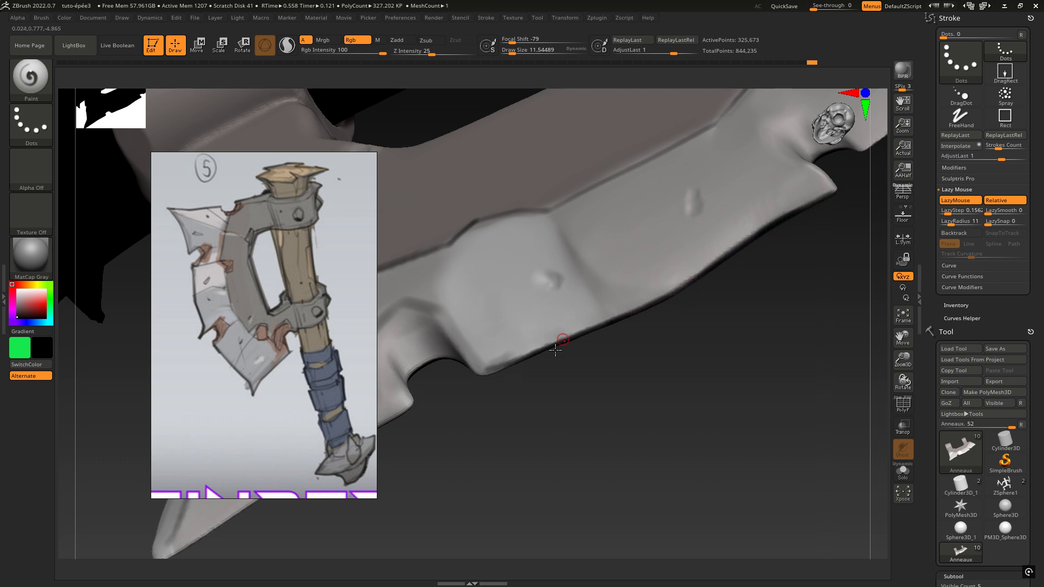
- Sample white and paint a light highlight just inside the cutting edge at the corner of the middle blade section
{"action": "right_click_drag", "start_coordinate": [497, 348], "coordinate": [523, 299]}
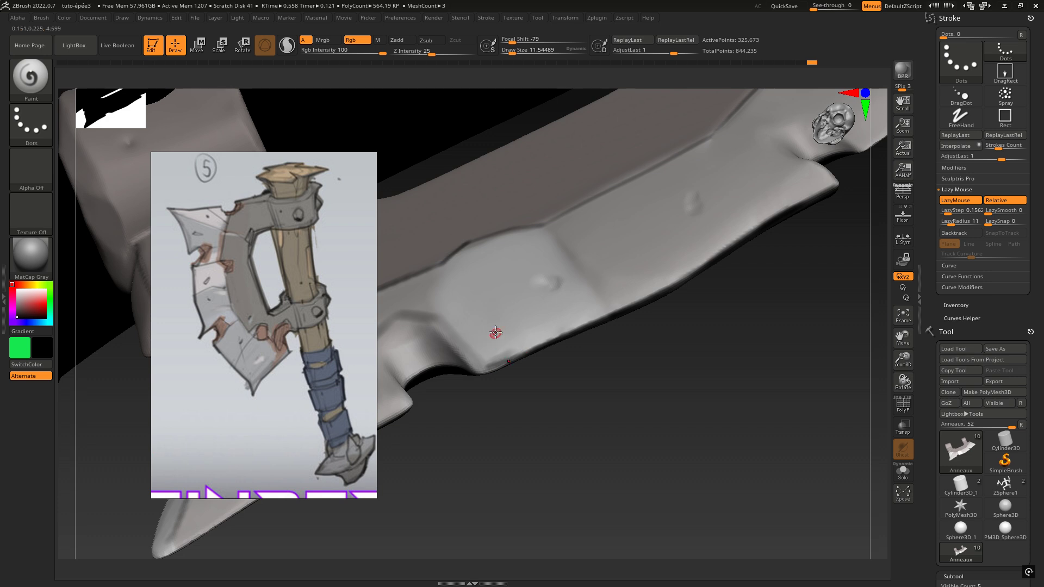
{"action": "key", "text": "c"}
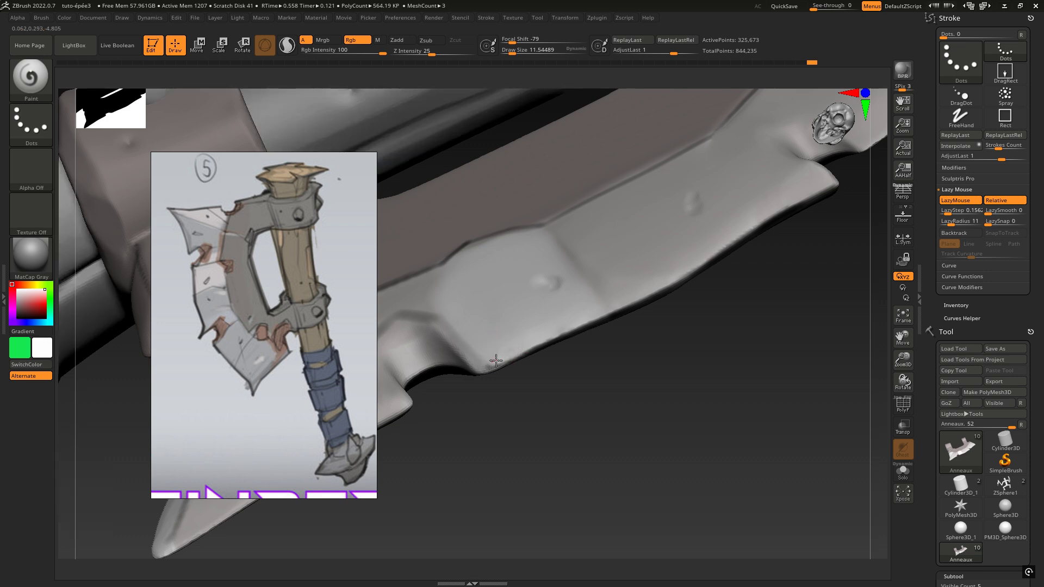
{"action": "left_click_drag", "start_coordinate": [545, 315], "coordinate": [559, 317]}
- Sample a dark grey and paint the outline around the notch between the middle and end blade sections
{"action": "key", "text": "c"}
{"action": "right_click_drag", "start_coordinate": [485, 365], "coordinate": [706, 308]}
{"action": "left_click_drag", "start_coordinate": [705, 308], "coordinate": [585, 314], "text": "alt"}
{"action": "left_click_drag", "start_coordinate": [535, 367], "coordinate": [475, 459]}
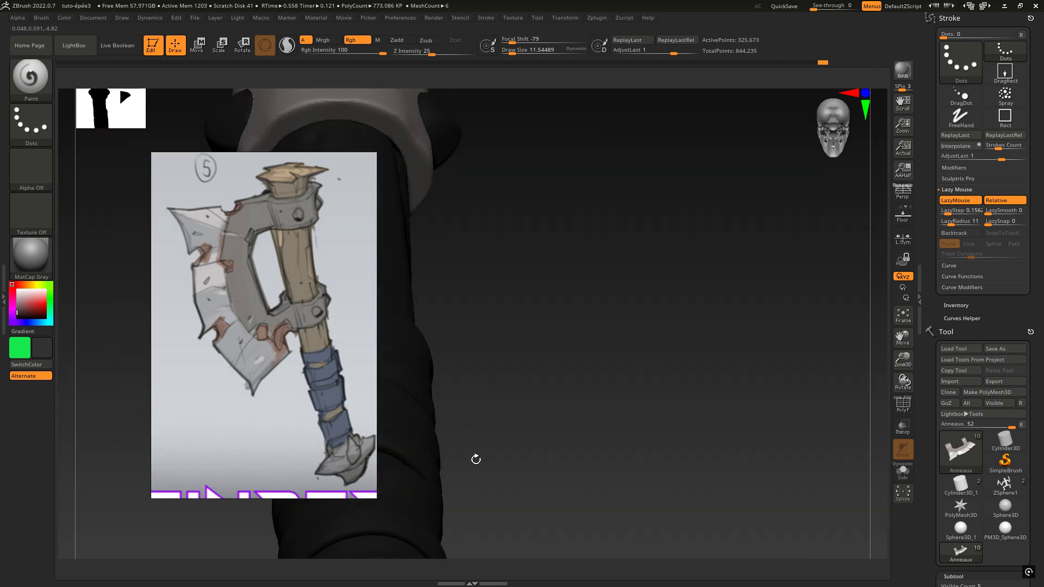
{"action": "left_click_drag", "start_coordinate": [538, 299], "coordinate": [625, 244]}
{"action": "right_click_drag", "start_coordinate": [625, 244], "coordinate": [639, 284]}
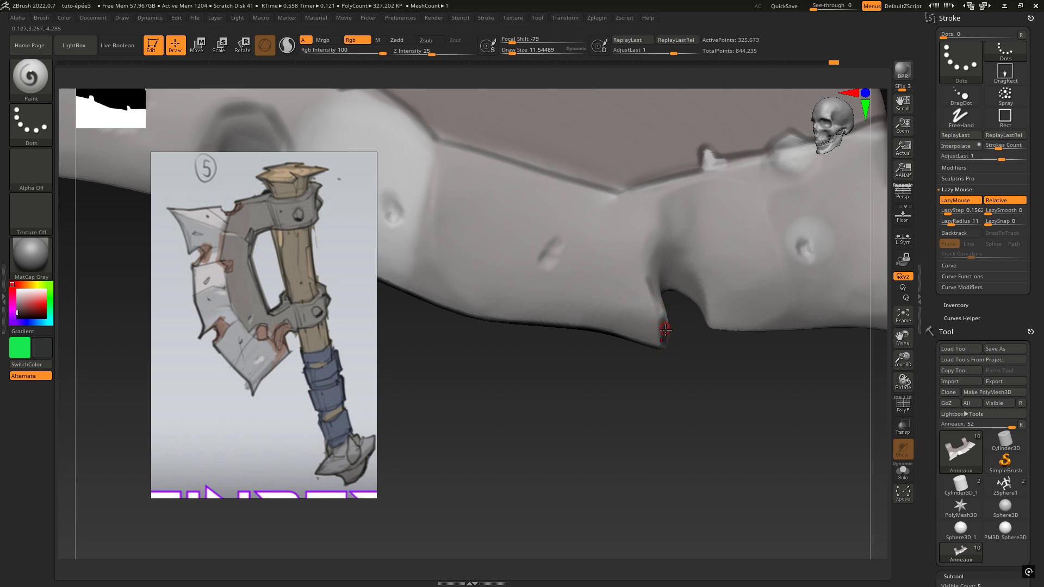
{"action": "mouse_move", "coordinate": [666, 330]}
{"action": "left_mouse_down"}
{"action": "mouse_move", "coordinate": [651, 276]}
{"action": "mouse_move", "coordinate": [663, 242]}
{"action": "left_mouse_up"}
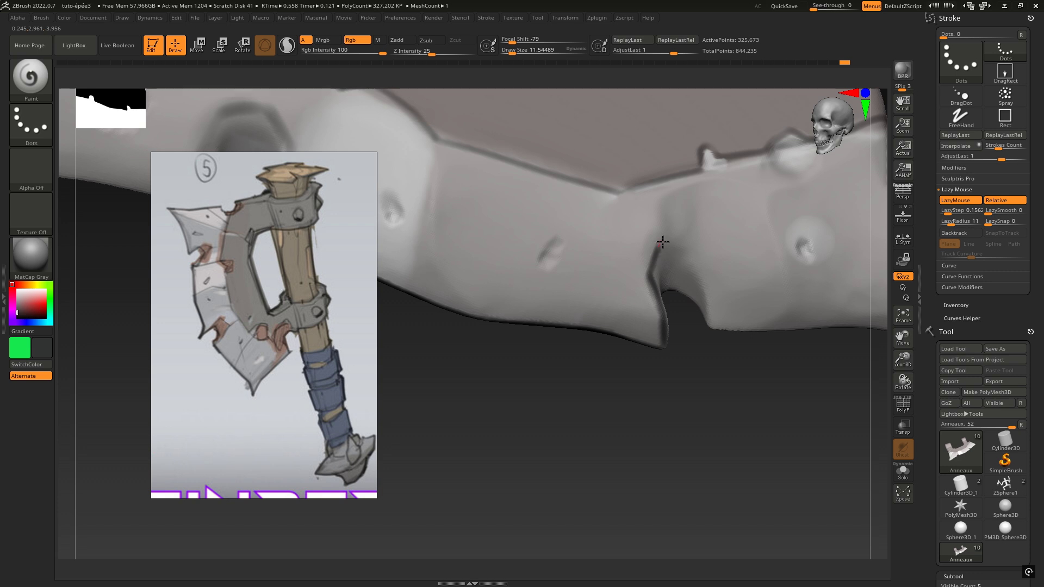
{"action": "right_click_drag", "start_coordinate": [725, 296], "coordinate": [712, 261]}
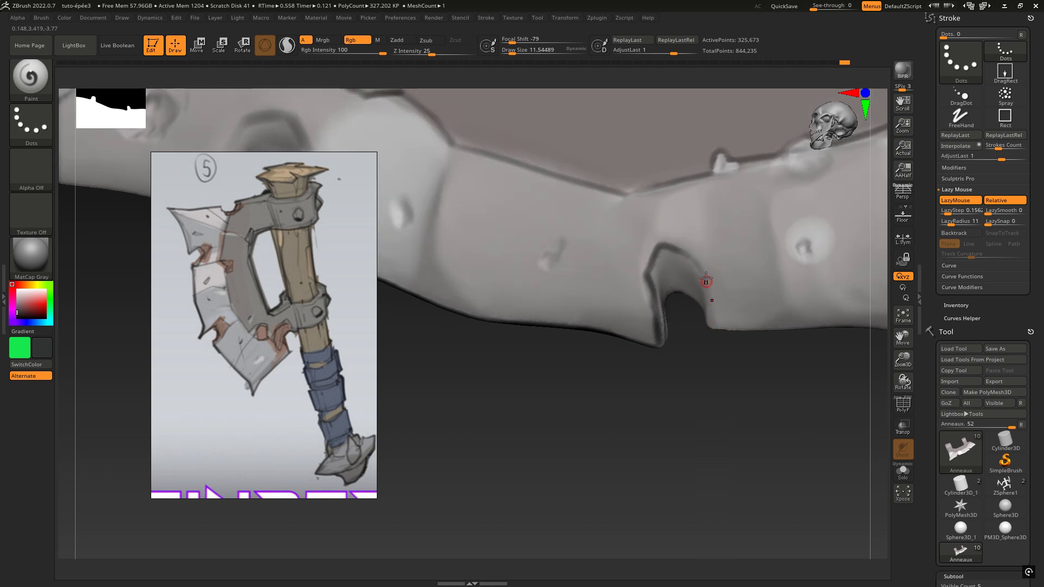
- Paint a dark grey line along the outer cutting edge of the end blade section
{"action": "right_click_drag", "start_coordinate": [738, 301], "coordinate": [549, 280], "text": "alt"}
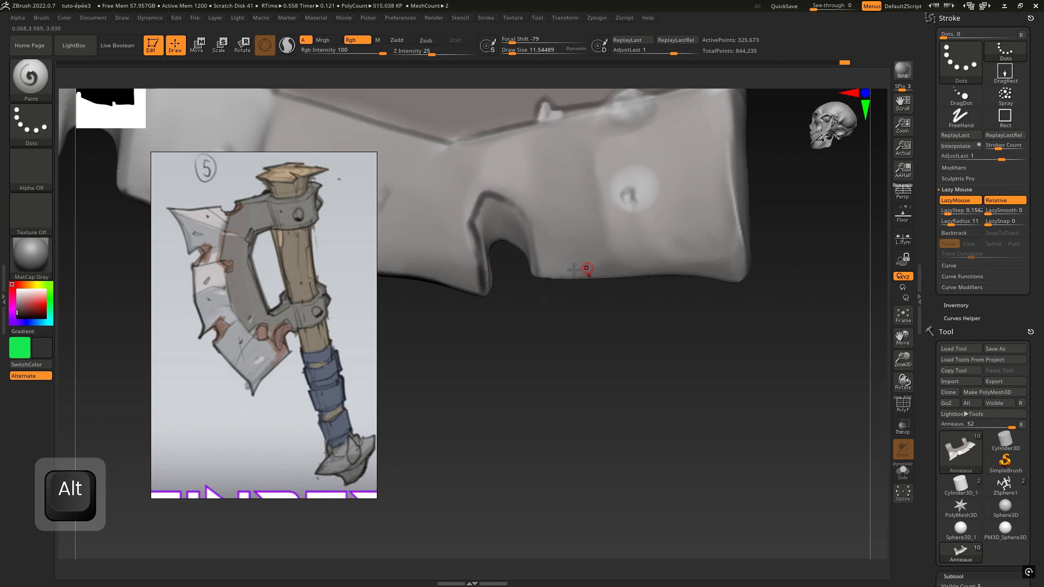
{"action": "left_click_drag", "start_coordinate": [543, 277], "coordinate": [575, 275]}
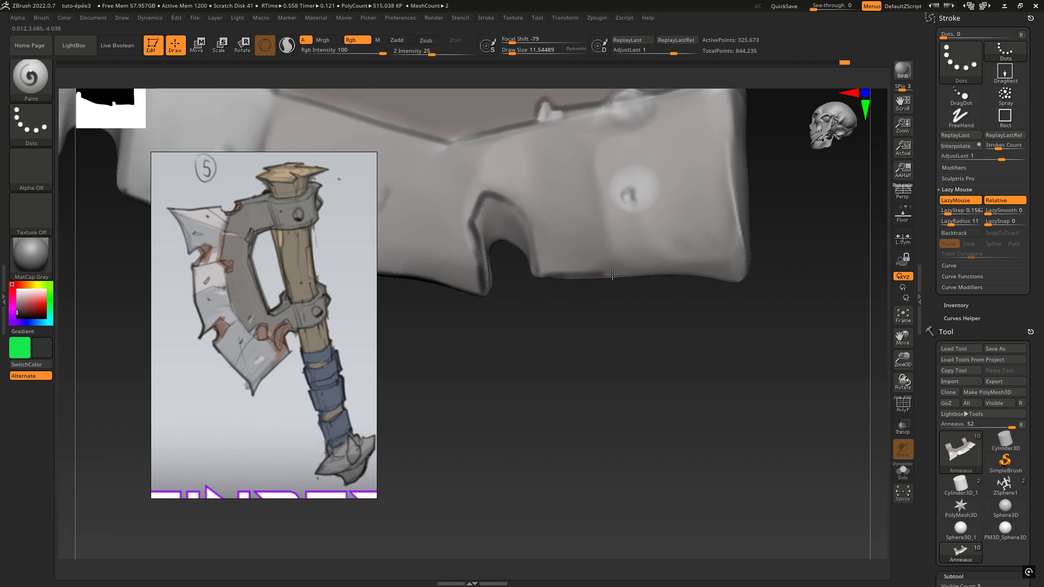
{"action": "left_click_drag", "start_coordinate": [644, 273], "coordinate": [690, 270]}
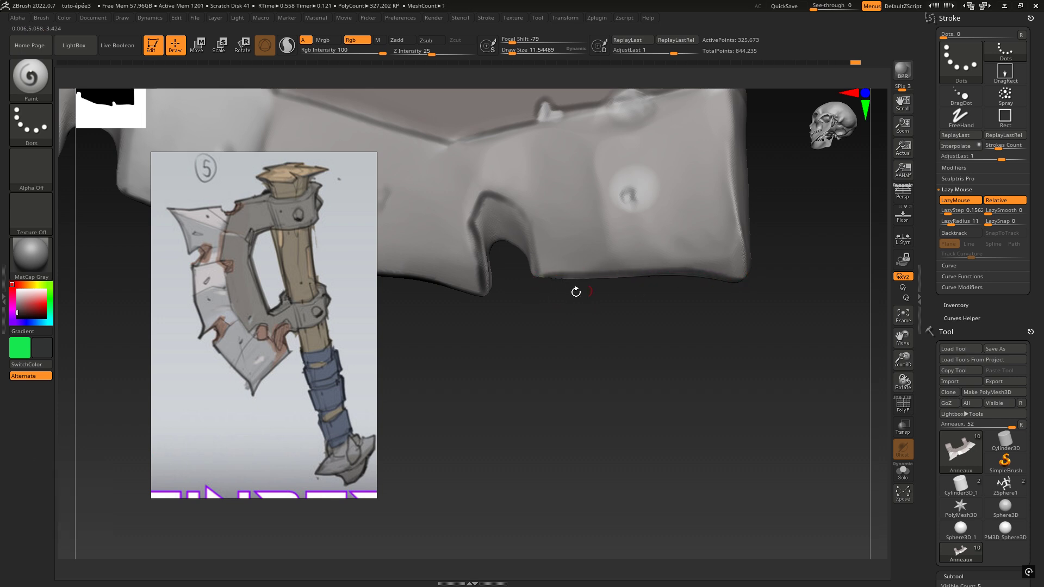
- Paint a dark dividing line across the blade between the two middle sections, from the cutting edge to the support seam
{"action": "left_click_drag", "start_coordinate": [573, 286], "coordinate": [654, 315]}
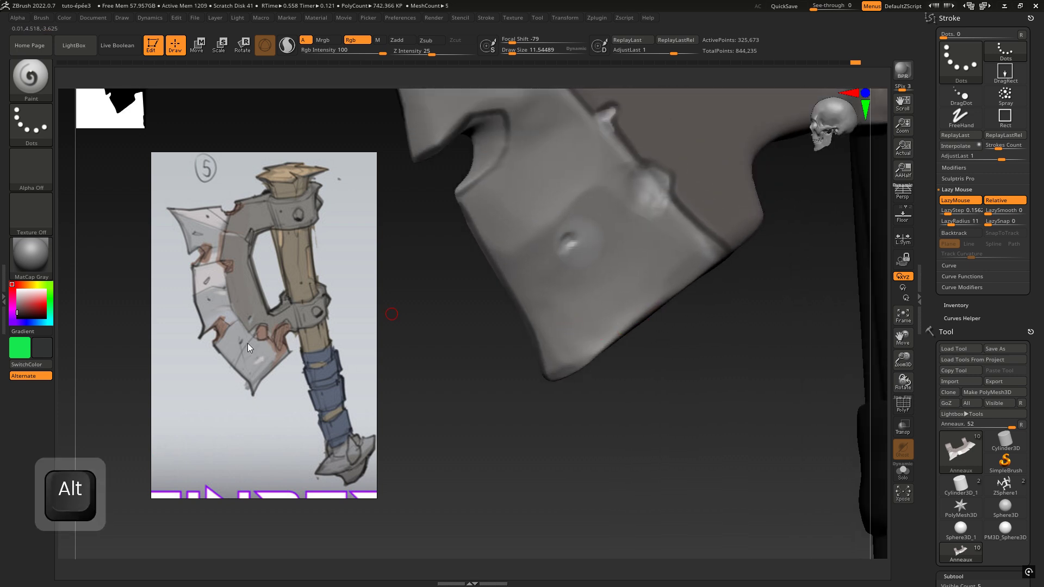
{"action": "left_click_drag", "start_coordinate": [617, 179], "coordinate": [595, 266], "text": "alt"}
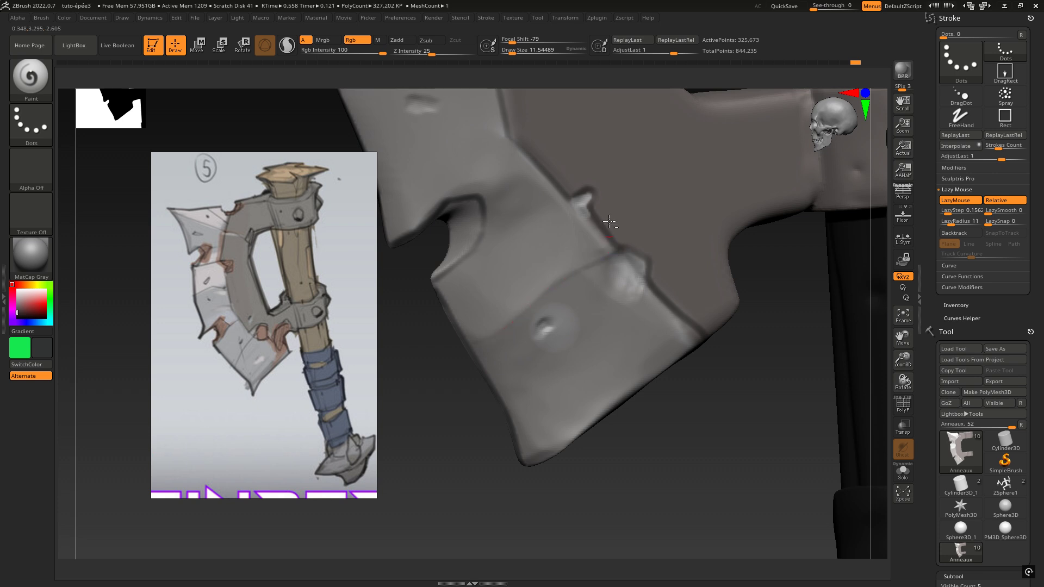
{"action": "left_click_drag", "start_coordinate": [609, 220], "coordinate": [708, 388], "text": "alt"}
{"action": "right_click_drag", "start_coordinate": [526, 220], "coordinate": [529, 378], "text": "alt"}
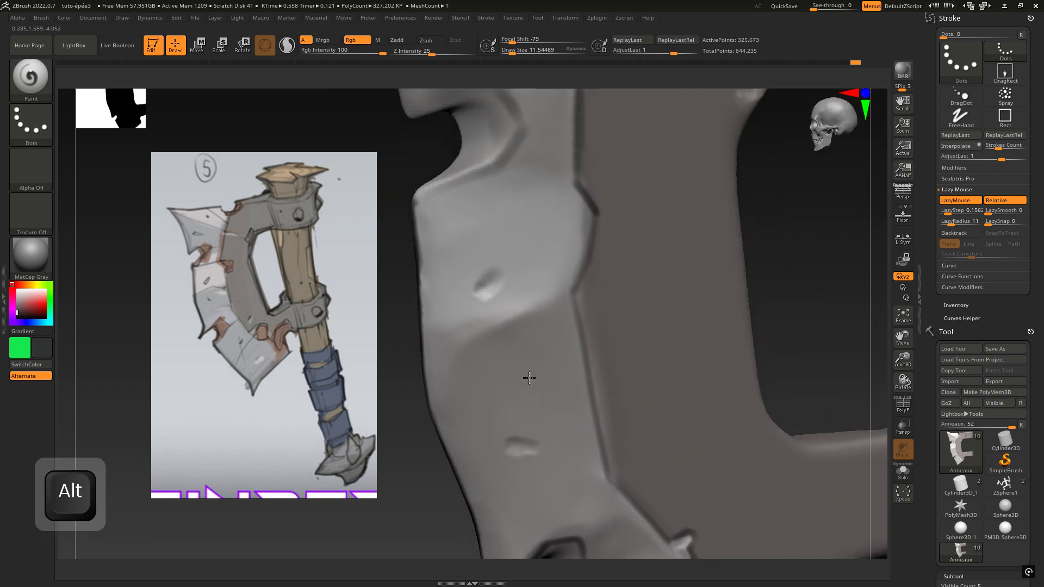
{"action": "mouse_move", "coordinate": [559, 328]}
{"action": "right_mouse_down", "text": "ctrl"}
{"action": "mouse_move", "coordinate": [532, 296]}
{"action": "mouse_move", "coordinate": [519, 312]}
{"action": "right_mouse_up", "text": "ctrl"}
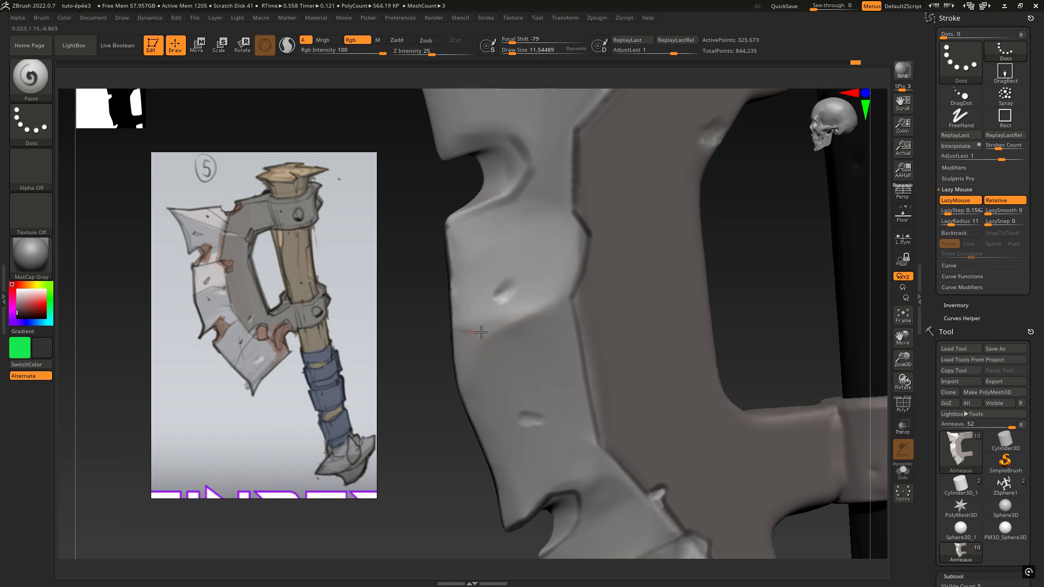
{"action": "left_click_drag", "start_coordinate": [560, 302], "coordinate": [574, 295]}
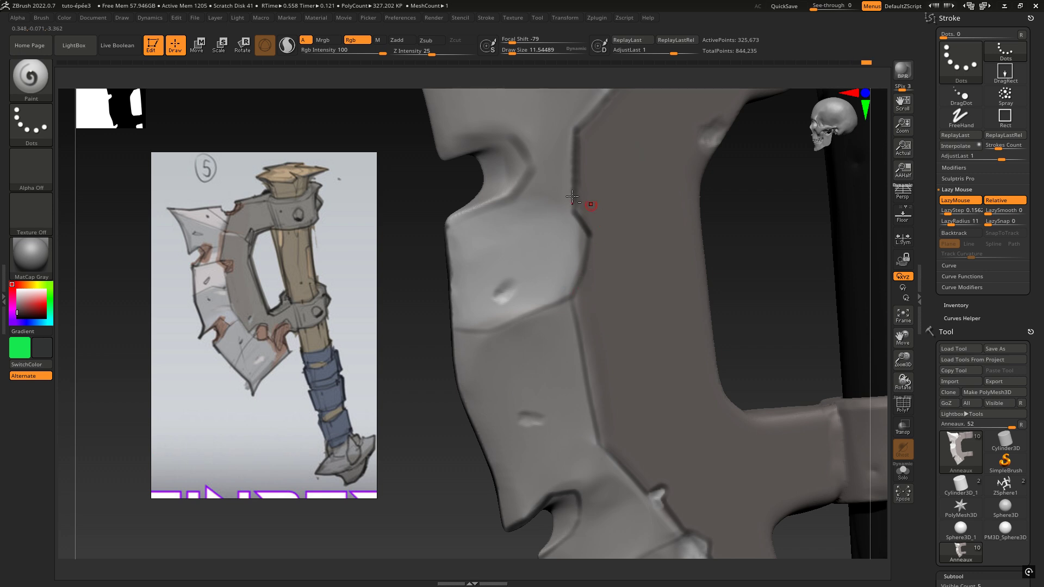
{"action": "right_click_drag", "start_coordinate": [570, 197], "coordinate": [625, 347], "text": "alt"}
{"action": "mouse_move", "coordinate": [680, 303]}
{"action": "right_mouse_down", "text": "ctrl"}
{"action": "mouse_move", "coordinate": [696, 241]}
{"action": "mouse_move", "coordinate": [750, 228]}
{"action": "mouse_move", "coordinate": [729, 227]}
{"action": "right_mouse_up", "text": "ctrl"}
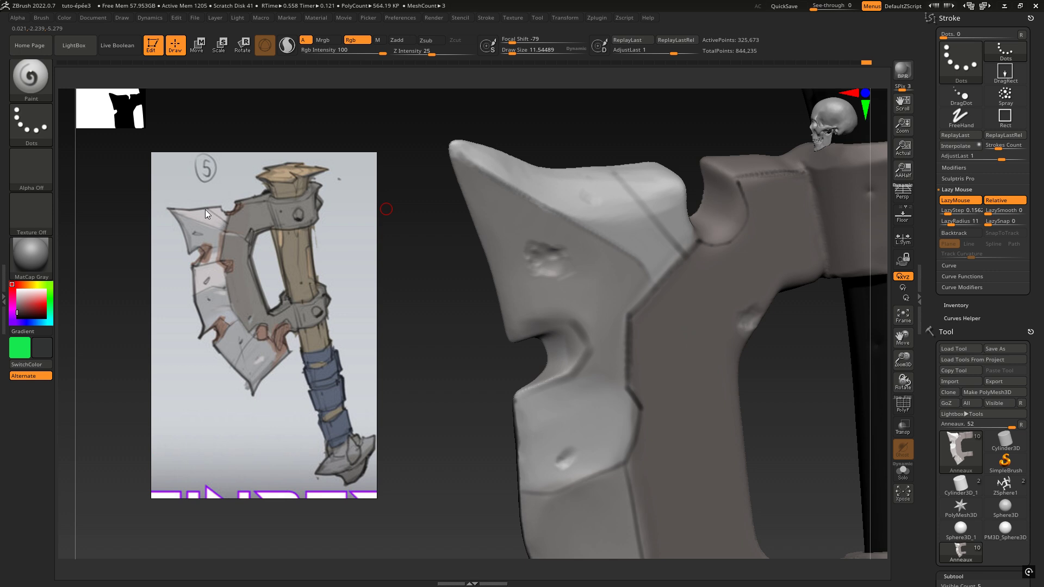
- Sample white and paint over the dark diagonal mark on the top bevel of the upper blade section
{"action": "right_click_drag", "start_coordinate": [677, 224], "coordinate": [658, 205]}
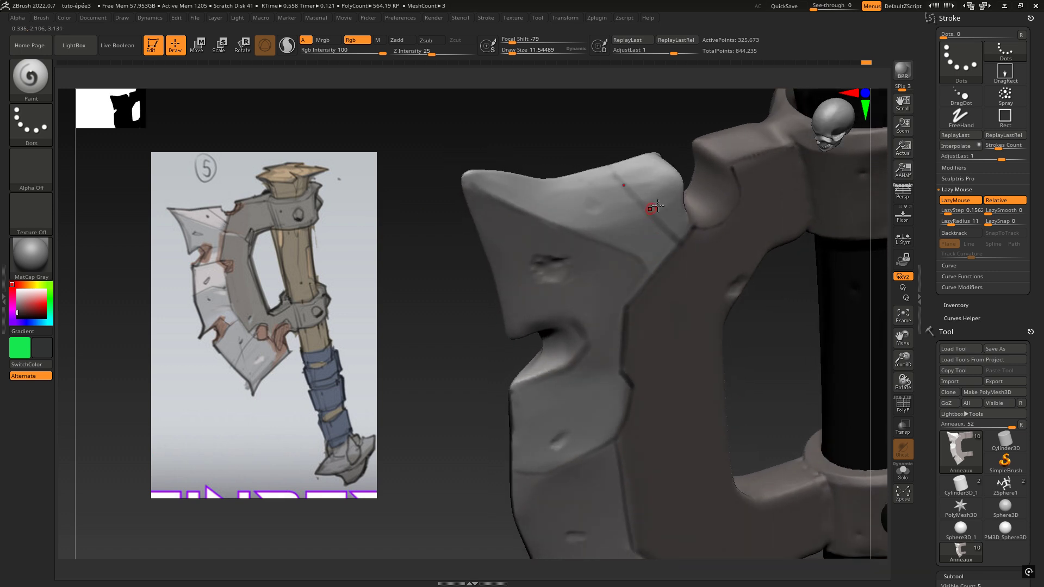
{"action": "right_click_drag", "start_coordinate": [528, 223], "coordinate": [657, 250]}
{"action": "key", "text": "c"}
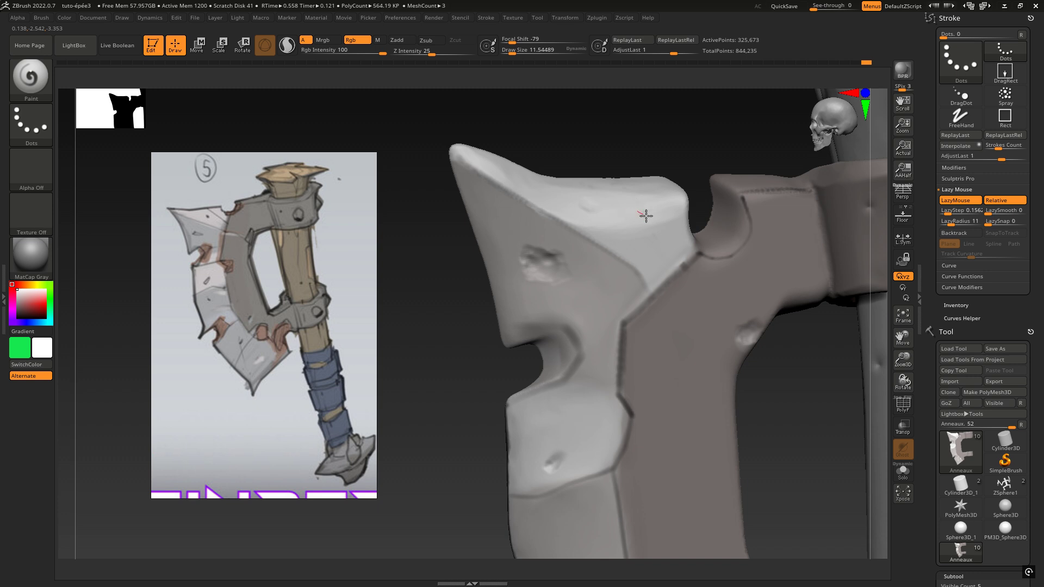
- Sample the support's grey-brown and paint along the seam between the upper blade section and the support
{"action": "mouse_move", "coordinate": [647, 253]}
{"action": "right_mouse_down"}
{"action": "mouse_move", "coordinate": [641, 245]}
{"action": "mouse_move", "coordinate": [613, 259]}
{"action": "mouse_move", "coordinate": [641, 331]}
{"action": "mouse_move", "coordinate": [657, 321]}
{"action": "right_mouse_up"}
{"action": "key", "text": "c"}
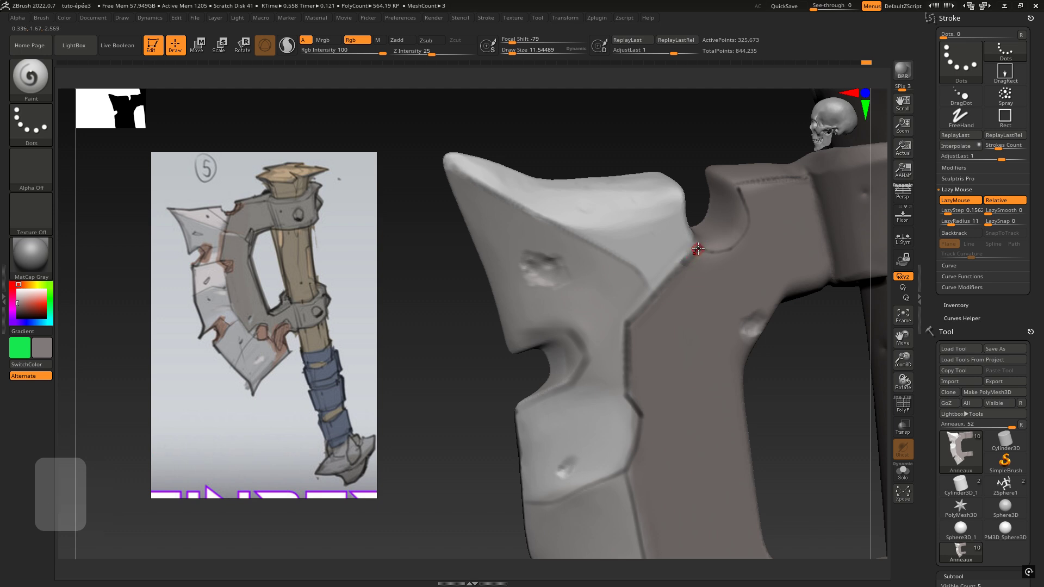
{"action": "left_click_drag", "start_coordinate": [698, 249], "coordinate": [678, 268]}
{"action": "mouse_move", "coordinate": [625, 317]}
{"action": "left_mouse_down"}
{"action": "mouse_move", "coordinate": [644, 284]}
{"action": "mouse_move", "coordinate": [687, 260]}
{"action": "mouse_move", "coordinate": [627, 324]}
{"action": "left_mouse_up"}
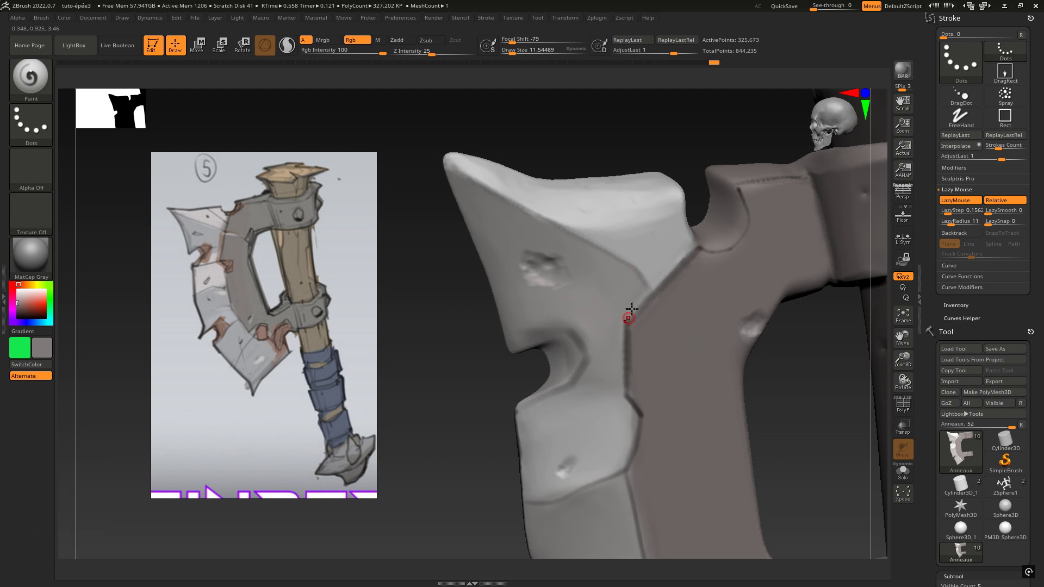
{"action": "mouse_move", "coordinate": [715, 228]}
{"action": "right_mouse_down"}
{"action": "mouse_move", "coordinate": [734, 244]}
{"action": "mouse_move", "coordinate": [641, 242]}
{"action": "right_mouse_up"}
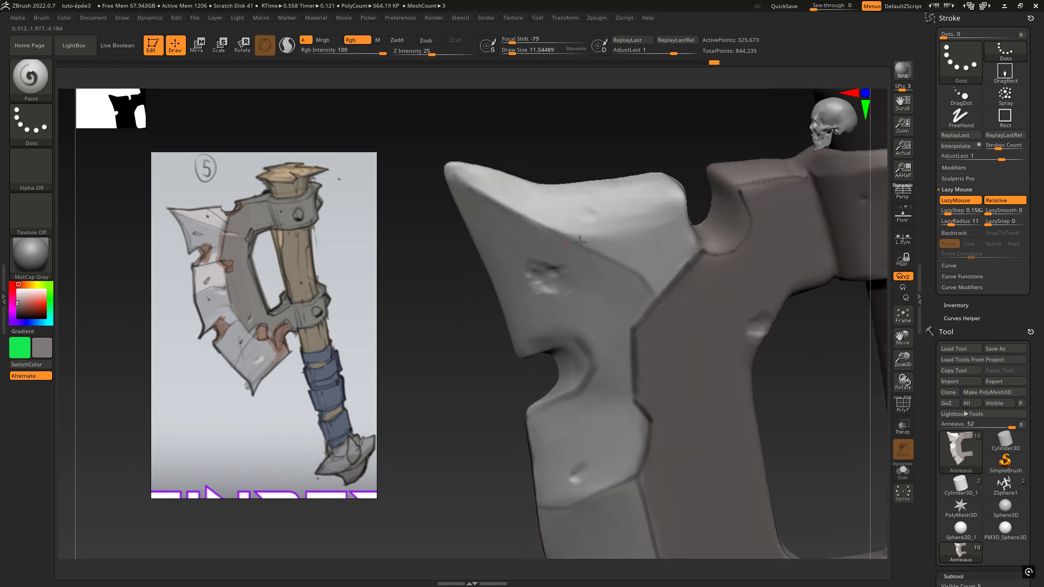
{"action": "left_click_drag", "start_coordinate": [580, 242], "coordinate": [708, 200]}
{"action": "key", "text": "ctrl+z"}
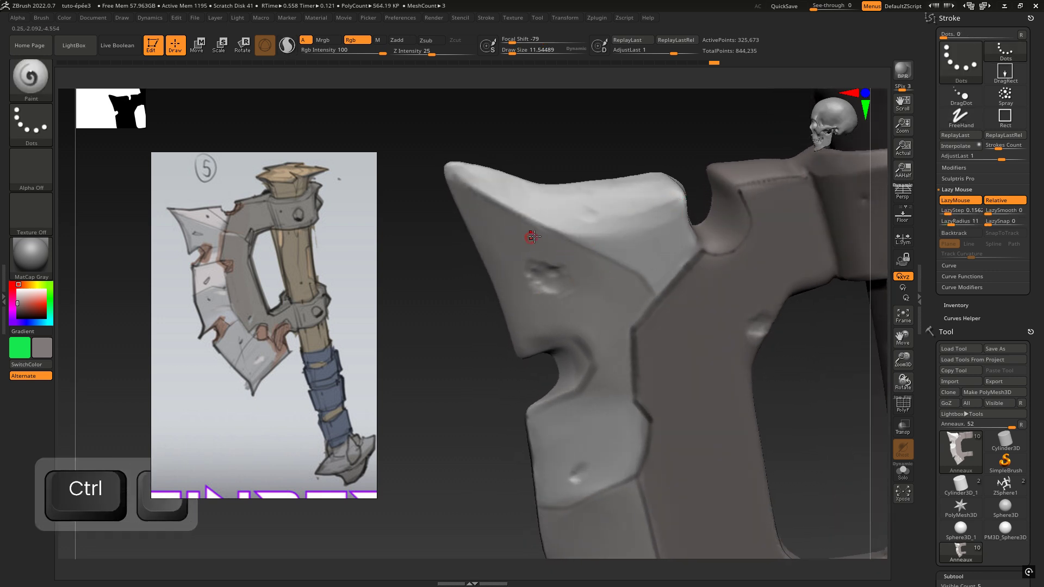
{"action": "left_click_drag", "start_coordinate": [495, 203], "coordinate": [649, 218]}
{"action": "right_click_drag", "start_coordinate": [750, 227], "coordinate": [700, 219]}
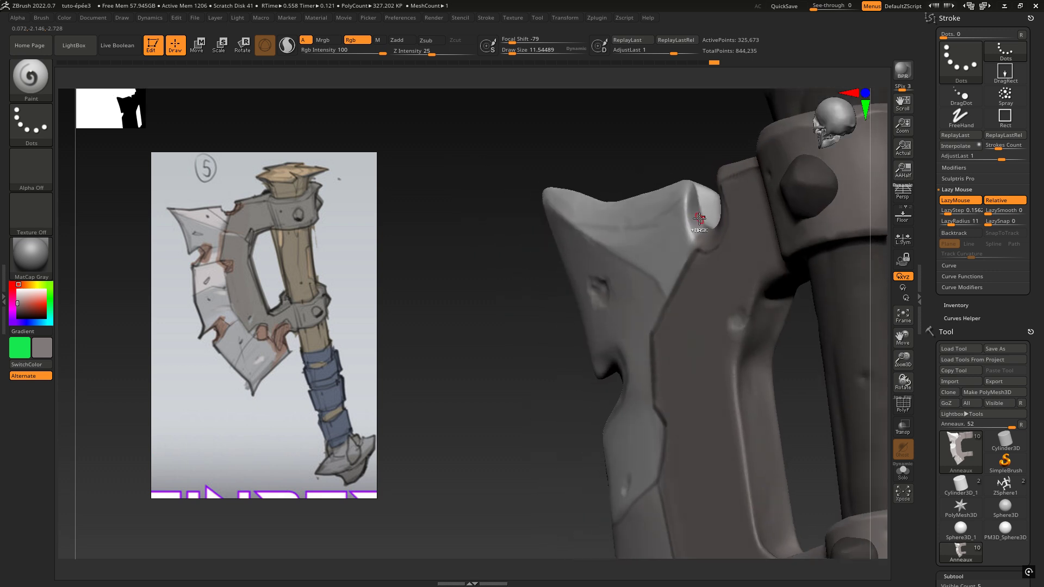
{"action": "key", "text": "ctrl+z"}
- Paint a grey-brown line along the ridge between the upper blade section's top bevel and its face, up to the support seam
{"action": "right_click_drag", "start_coordinate": [613, 293], "coordinate": [643, 296]}
{"action": "right_click_drag", "start_coordinate": [645, 332], "coordinate": [592, 308], "text": "alt"}
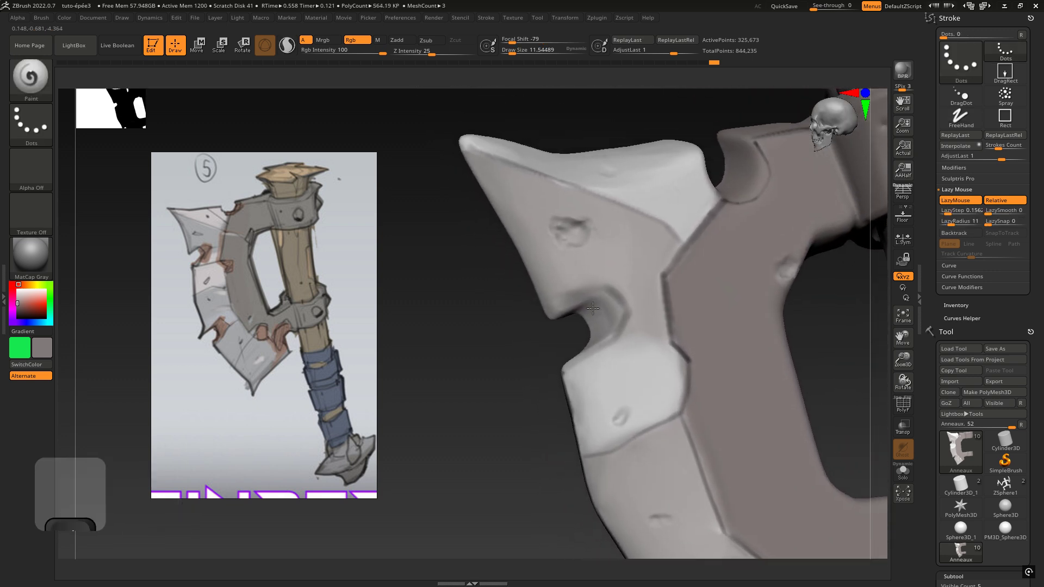
{"action": "right_click_drag", "start_coordinate": [602, 261], "coordinate": [965, 272]}
{"action": "right_click_drag", "start_coordinate": [562, 248], "coordinate": [551, 217]}
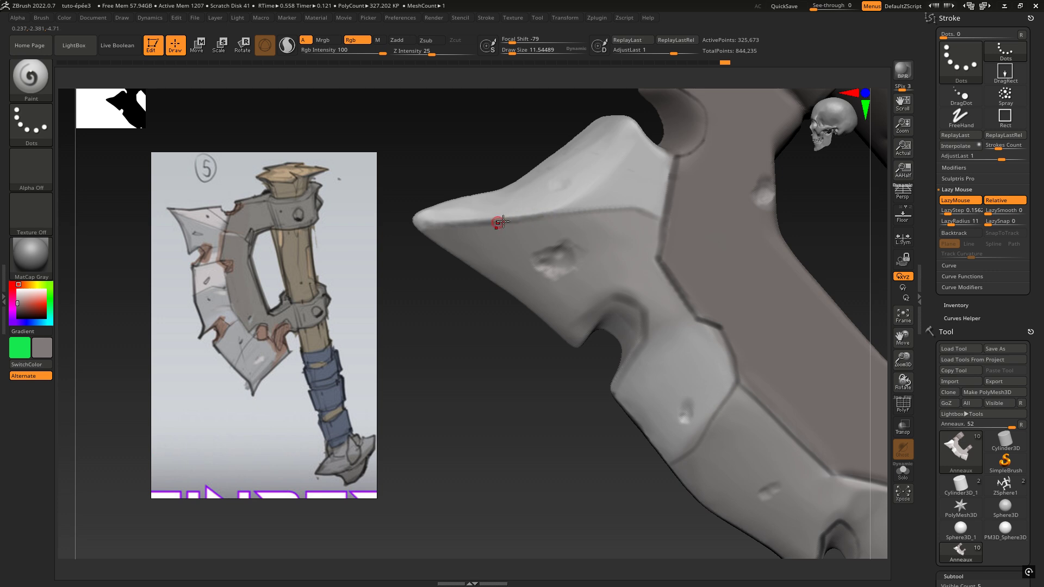
{"action": "left_click_drag", "start_coordinate": [637, 209], "coordinate": [666, 220]}
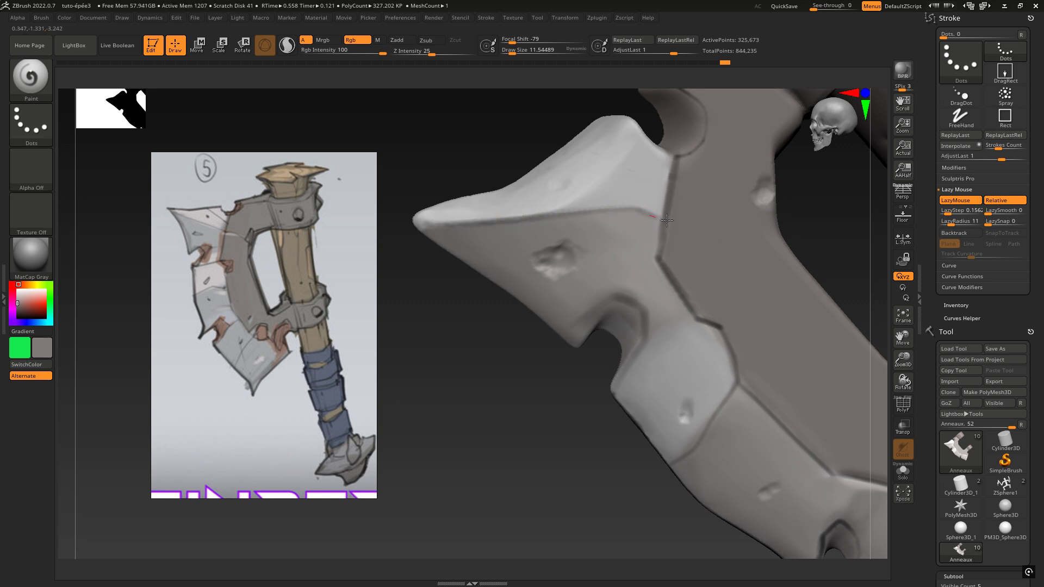
- Paint a grey-brown line along the cutting edge of the upper blade section, from its tip to the notch
{"action": "mouse_move", "coordinate": [675, 262]}
{"action": "right_mouse_down"}
{"action": "mouse_move", "coordinate": [594, 256]}
{"action": "mouse_move", "coordinate": [633, 387]}
{"action": "mouse_move", "coordinate": [556, 401]}
{"action": "right_mouse_up"}
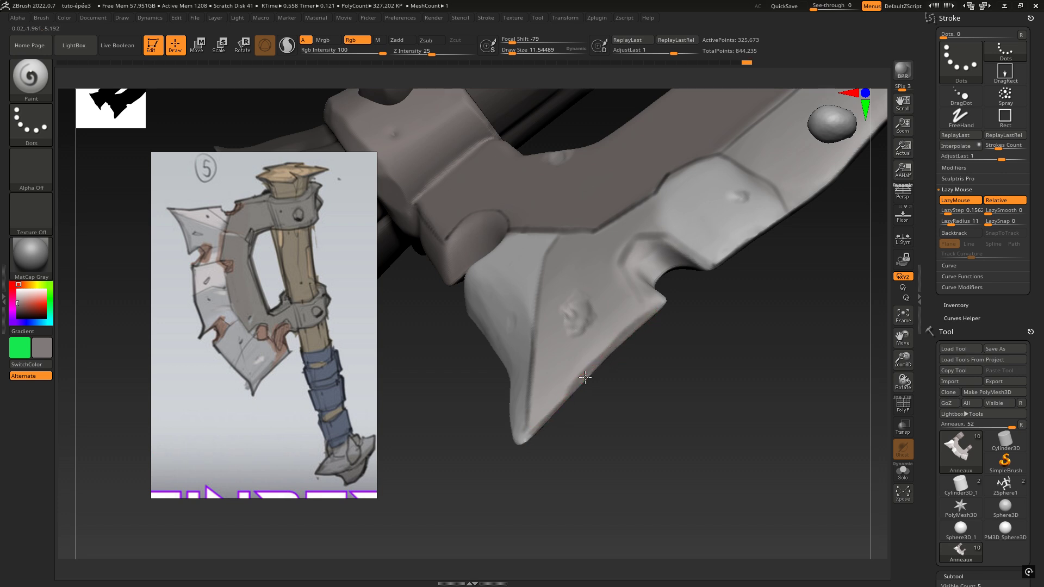
{"action": "mouse_move", "coordinate": [682, 311]}
{"action": "left_mouse_down", "text": "shift"}
{"action": "mouse_move", "coordinate": [667, 302]}
{"action": "mouse_move", "coordinate": [674, 321]}
{"action": "left_mouse_up", "text": "shift"}
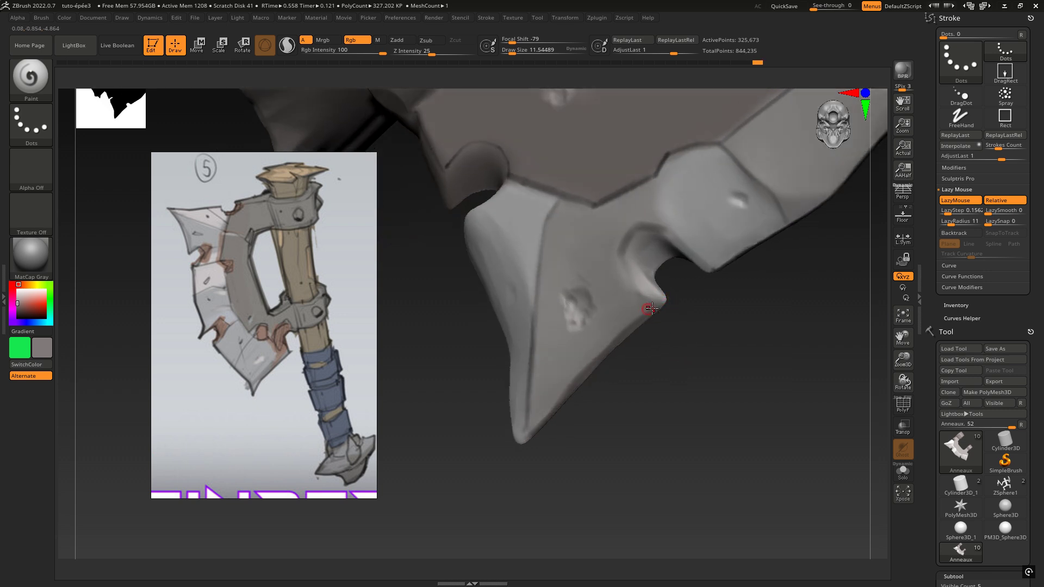
{"action": "mouse_move", "coordinate": [678, 278]}
{"action": "left_mouse_down"}
{"action": "mouse_move", "coordinate": [622, 324]}
{"action": "mouse_move", "coordinate": [648, 205]}
{"action": "mouse_move", "coordinate": [701, 229]}
{"action": "mouse_move", "coordinate": [529, 228]}
{"action": "mouse_move", "coordinate": [575, 180]}
{"action": "mouse_move", "coordinate": [573, 159]}
{"action": "mouse_move", "coordinate": [688, 392]}
{"action": "mouse_move", "coordinate": [780, 279]}
{"action": "mouse_move", "coordinate": [634, 275]}
{"action": "mouse_move", "coordinate": [632, 266]}
{"action": "left_mouse_up"}
{"action": "key", "text": "ctrl"}
{"action": "key", "text": "ctrl"}
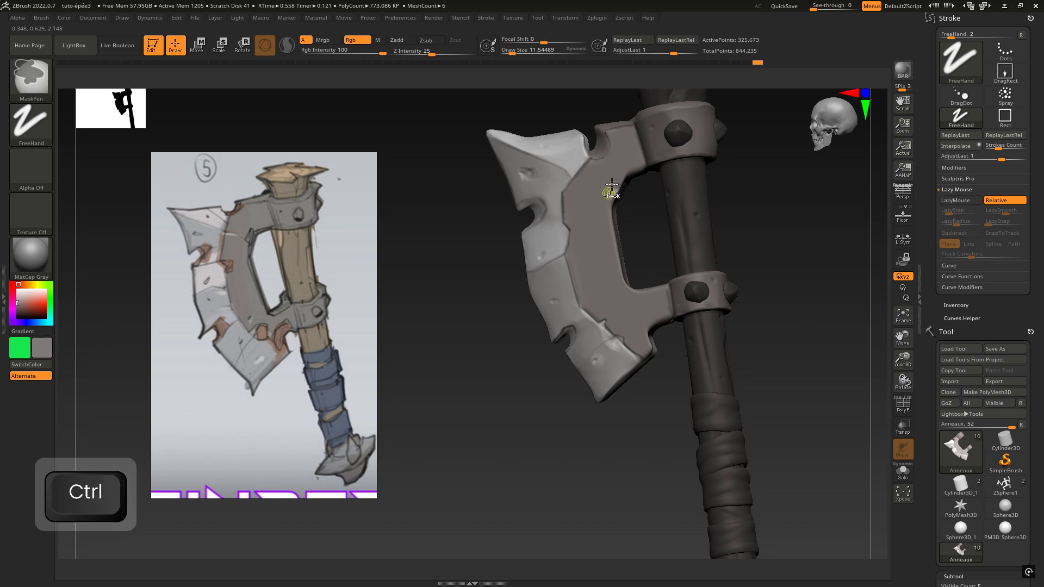
- Set the lazy mouse radius to 7 and paint grey-brown shading around the dent on the support's inner edge
{"action": "mouse_move", "coordinate": [608, 179]}
{"action": "right_mouse_down", "text": "ctrl"}
{"action": "mouse_move", "coordinate": [564, 213]}
{"action": "mouse_move", "coordinate": [581, 193]}
{"action": "right_mouse_up", "text": "ctrl"}
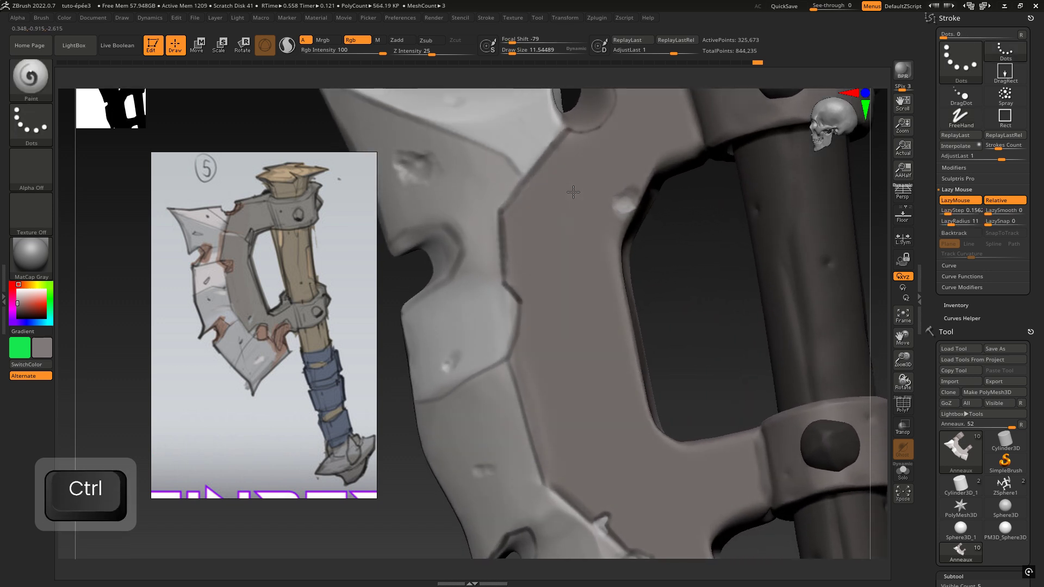
{"action": "right_click_drag", "start_coordinate": [527, 224], "coordinate": [576, 232], "text": "alt"}
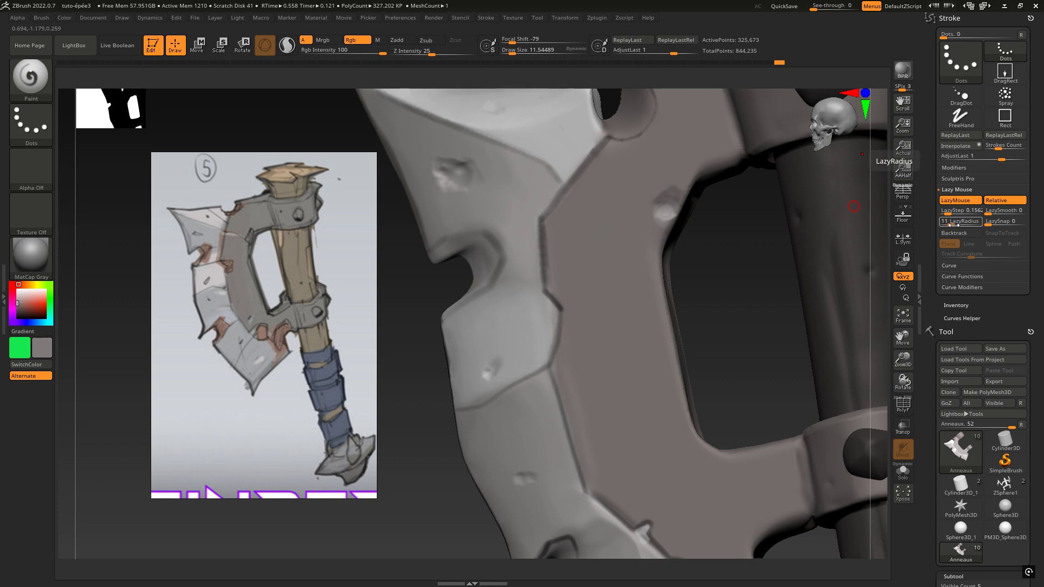
{"action": "left_click_drag", "start_coordinate": [961, 223], "coordinate": [941, 222]}
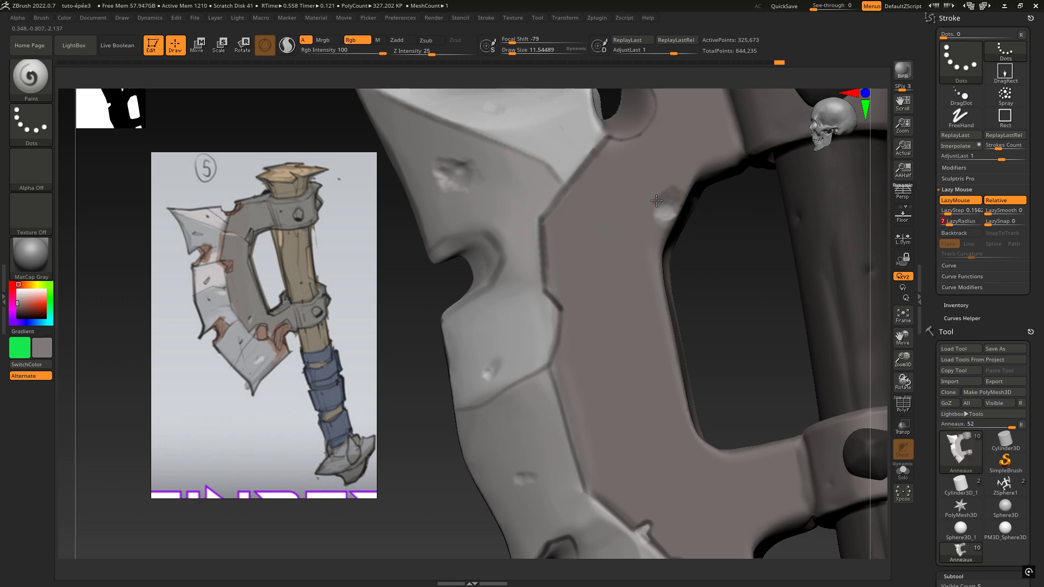
{"action": "mouse_move", "coordinate": [695, 191]}
{"action": "left_mouse_down"}
{"action": "mouse_move", "coordinate": [675, 171]}
{"action": "mouse_move", "coordinate": [684, 207]}
{"action": "mouse_move", "coordinate": [667, 213]}
{"action": "mouse_move", "coordinate": [670, 188]}
{"action": "left_mouse_up"}
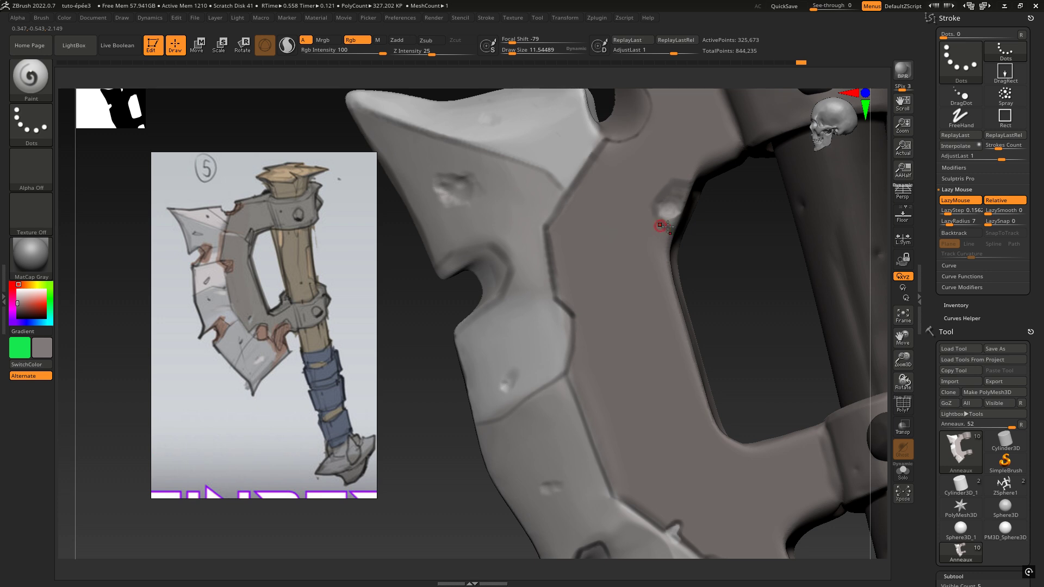
{"action": "left_click_drag", "start_coordinate": [668, 220], "coordinate": [666, 261]}
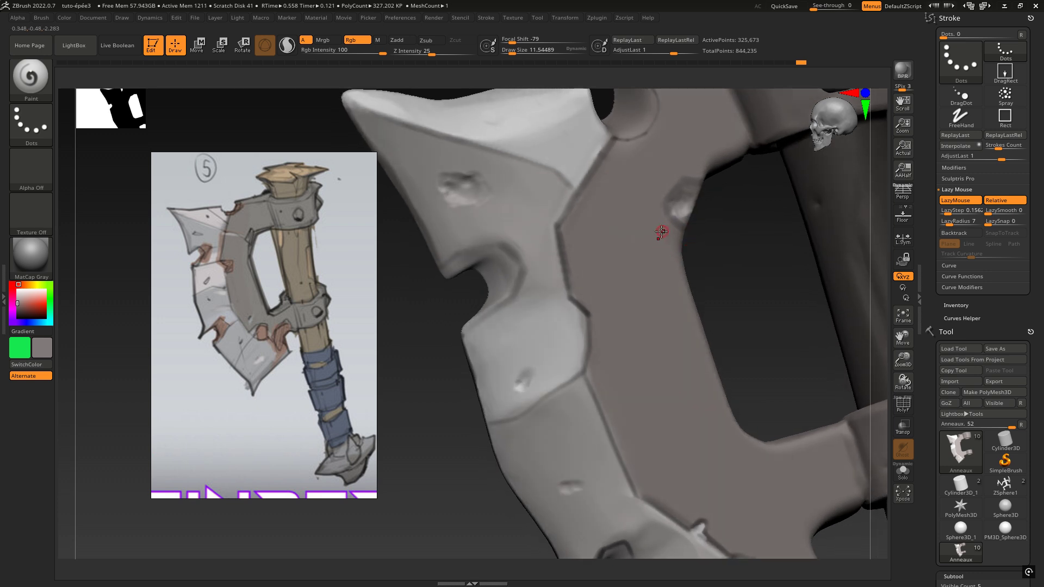
- Sample a light grey-brown and paint a highlight on the support along its seam with the upper blade section
{"action": "key", "text": "c"}
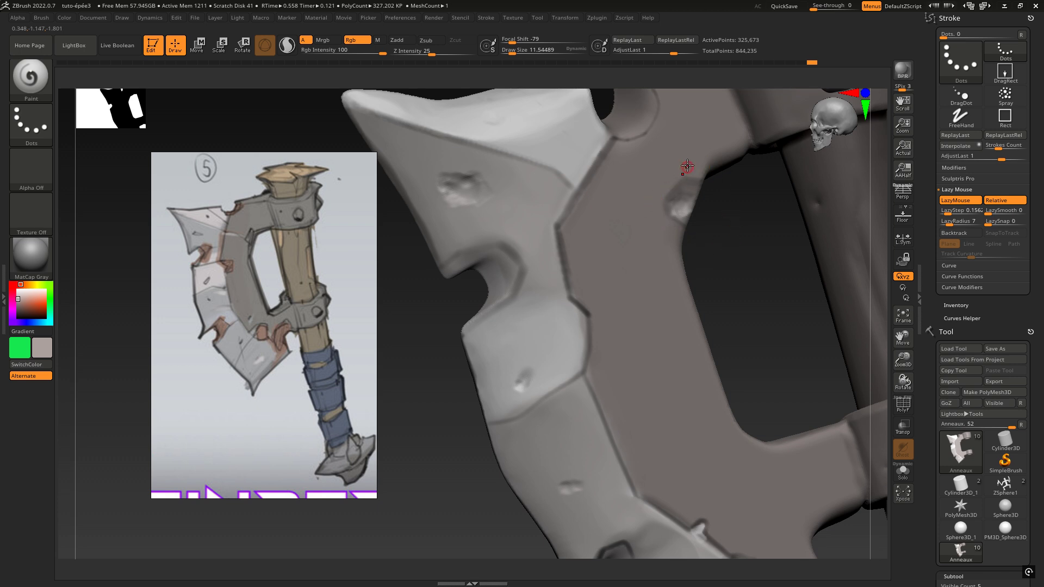
{"action": "mouse_move", "coordinate": [689, 260]}
{"action": "right_mouse_down", "text": "ctrl"}
{"action": "mouse_move", "coordinate": [520, 253]}
{"action": "mouse_move", "coordinate": [601, 231]}
{"action": "mouse_move", "coordinate": [598, 222]}
{"action": "right_mouse_up", "text": "ctrl"}
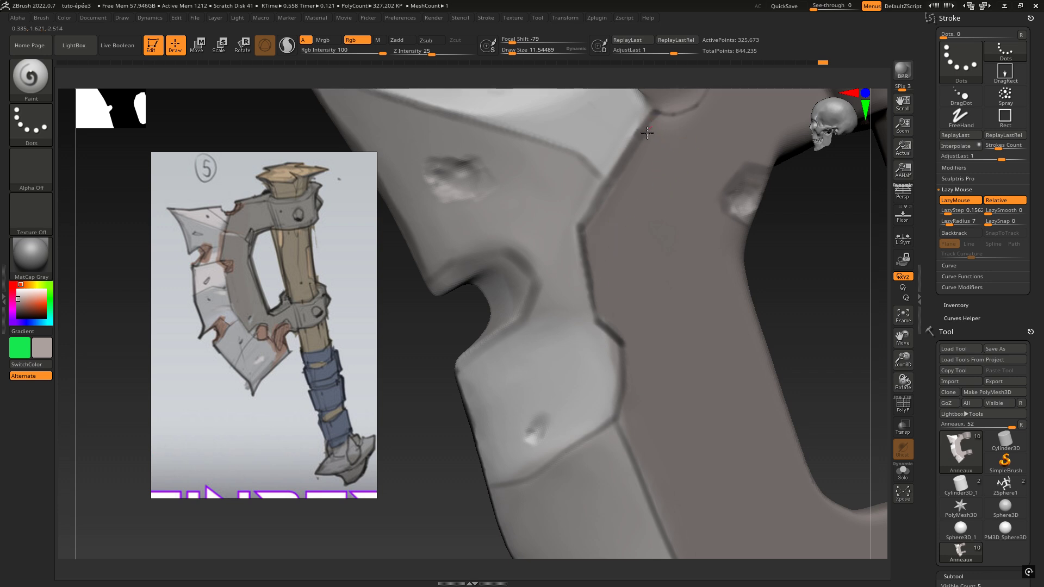
{"action": "right_click_drag", "start_coordinate": [631, 155], "coordinate": [699, 198]}
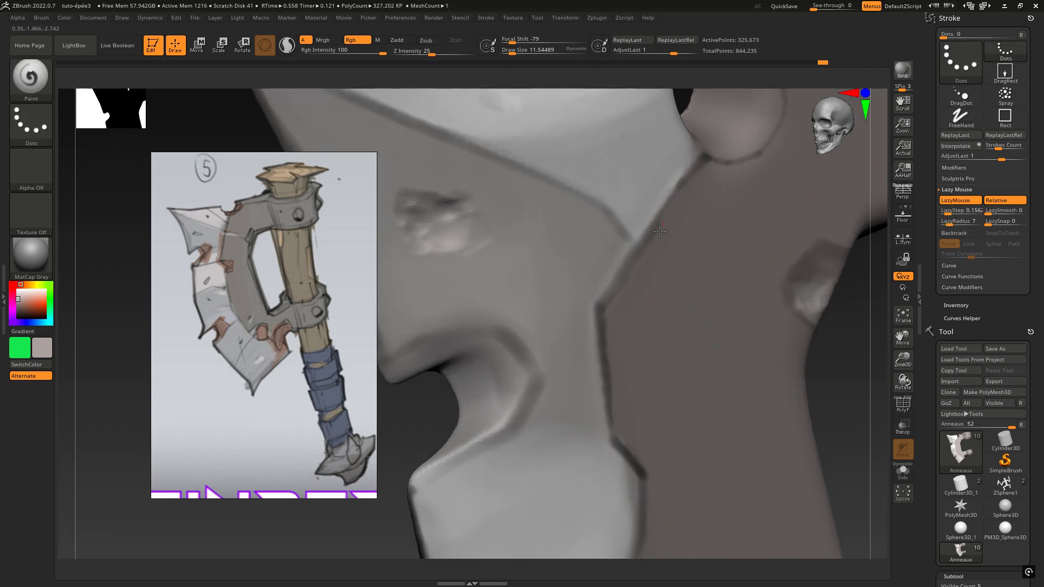
{"action": "right_click_drag", "start_coordinate": [631, 276], "coordinate": [640, 205]}
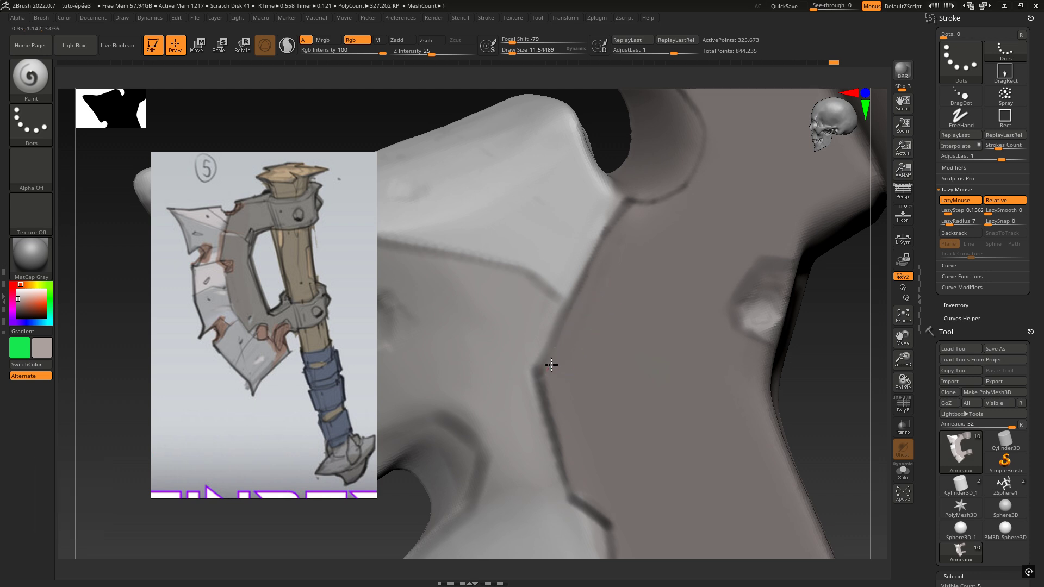
{"action": "right_click_drag", "start_coordinate": [529, 419], "coordinate": [496, 287], "text": "alt"}
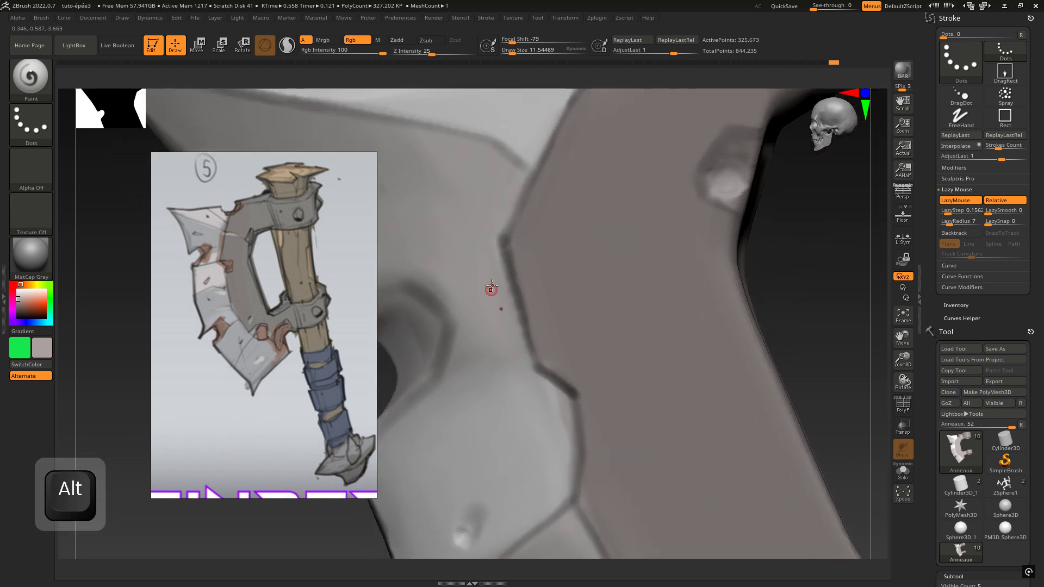
- Sample a pale grey and paint a highlight on the blade side of the seam, just above the middle section
{"action": "key", "text": "c"}
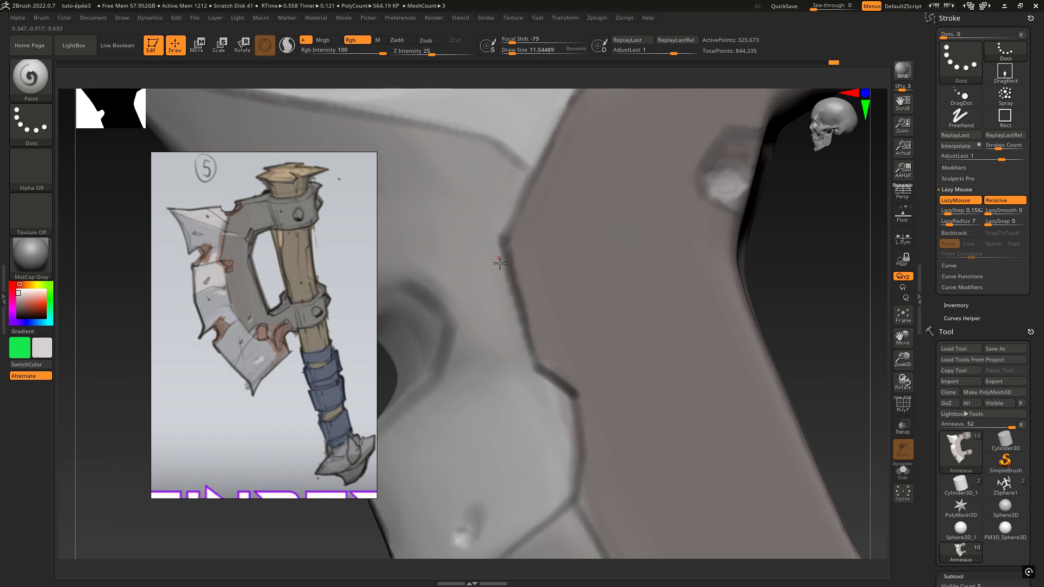
{"action": "left_click_drag", "start_coordinate": [525, 353], "coordinate": [538, 395]}
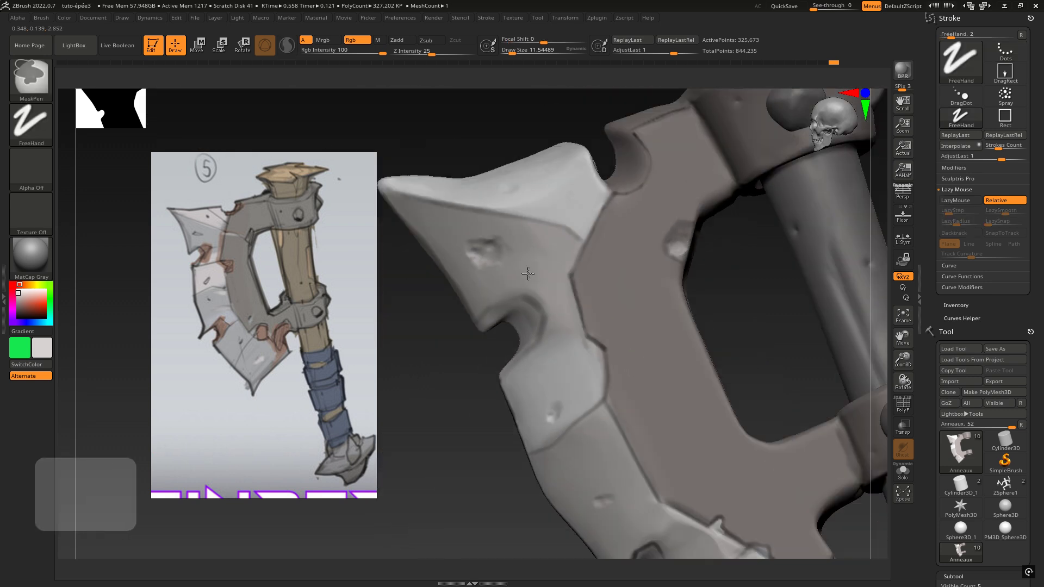
{"action": "key", "text": "ctrl"}
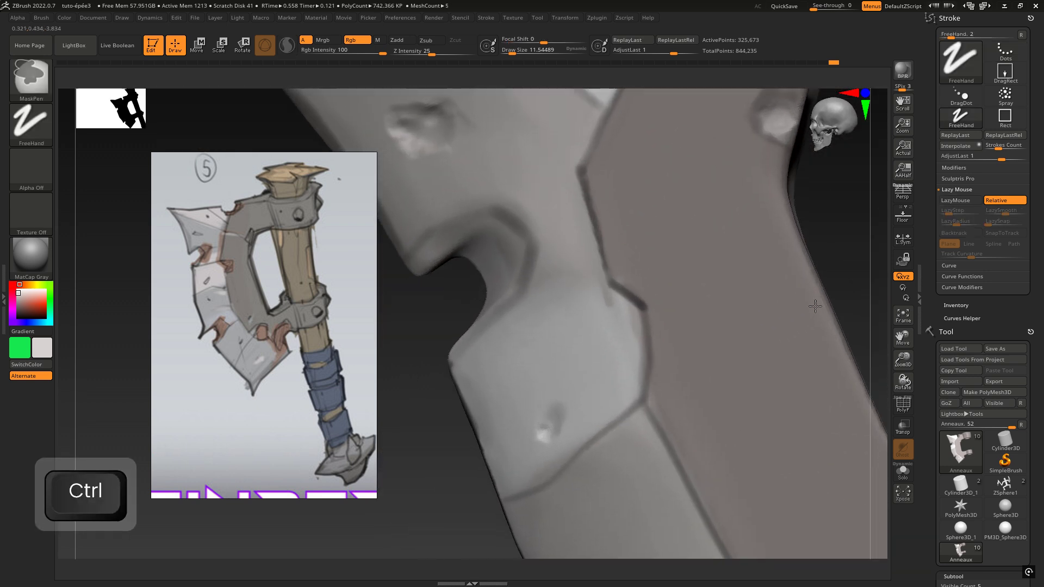
- Sample white and touch up the corner of the middle blade section beside the stepped part of the seam
{"action": "key", "text": "c"}
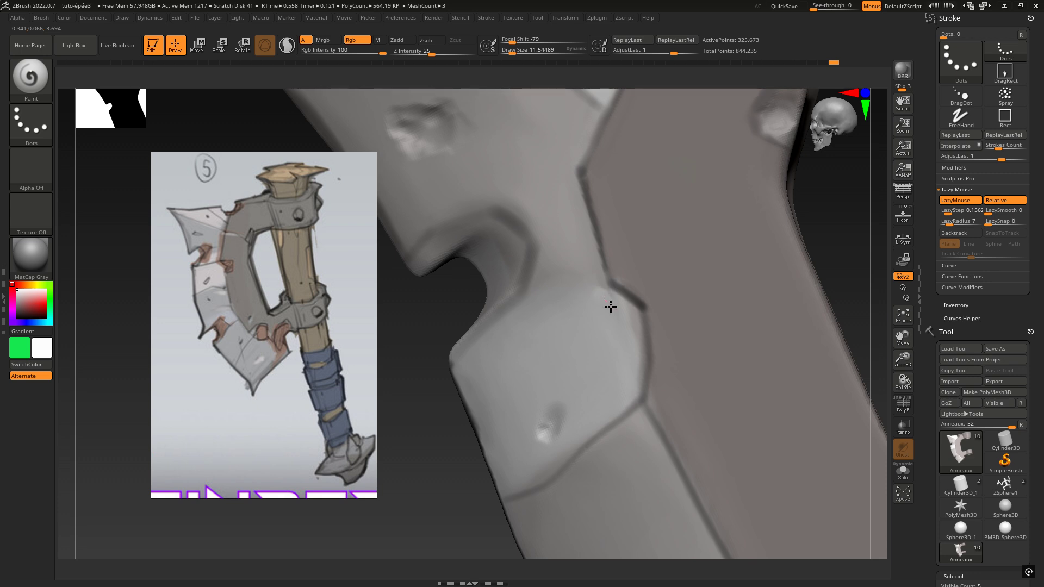
{"action": "left_click_drag", "start_coordinate": [611, 299], "coordinate": [568, 285]}
{"action": "right_click_drag", "start_coordinate": [598, 364], "coordinate": [477, 311], "text": "ctrl"}
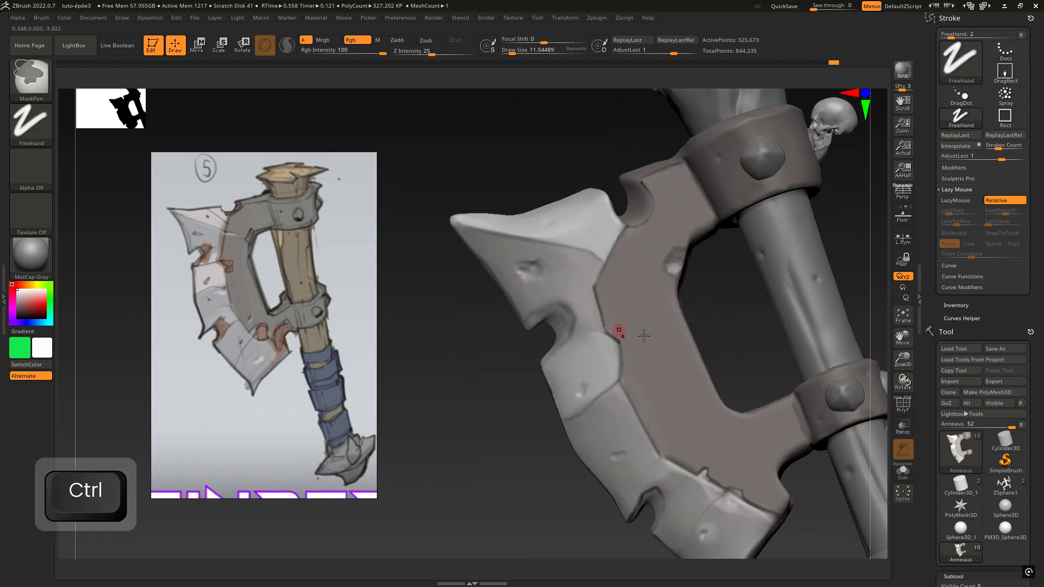
{"action": "right_click_drag", "start_coordinate": [651, 331], "coordinate": [655, 345]}
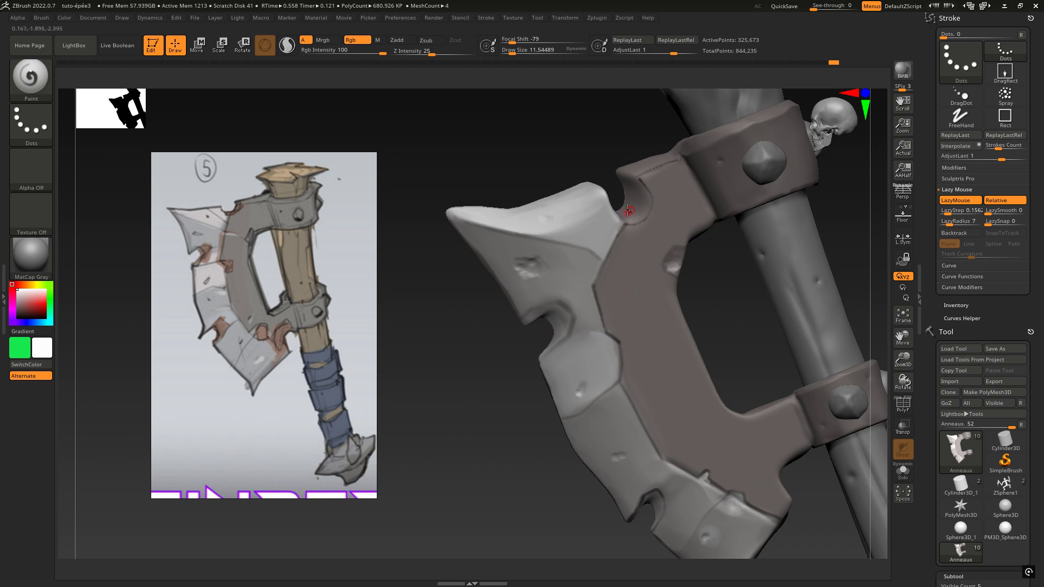
- Sample a light grey-brown and paint a highlight along the rim of the support's curved upper notch
{"action": "right_click_drag", "start_coordinate": [607, 236], "coordinate": [765, 204], "text": "ctrl"}
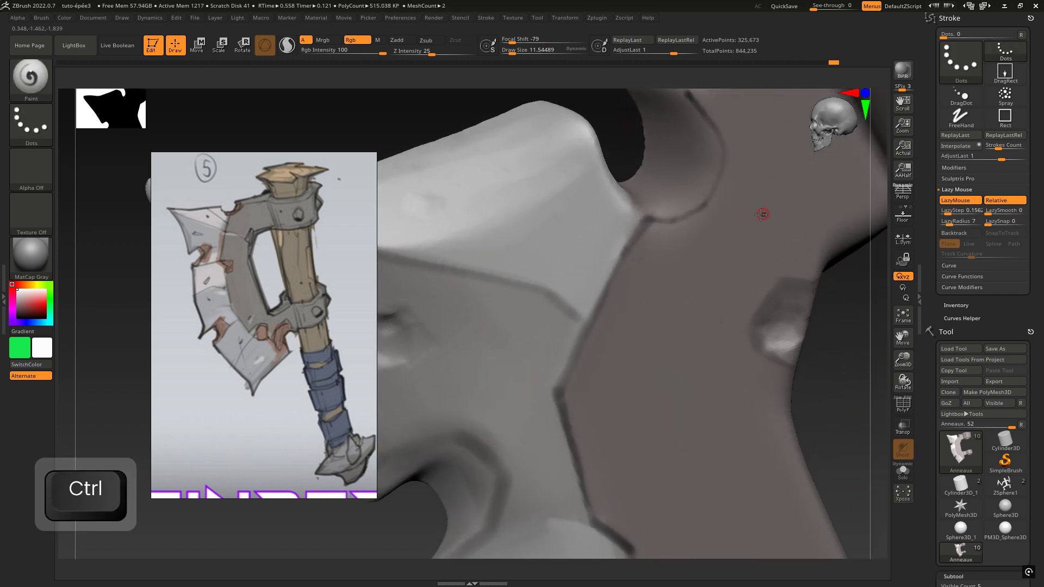
{"action": "key", "text": "c"}
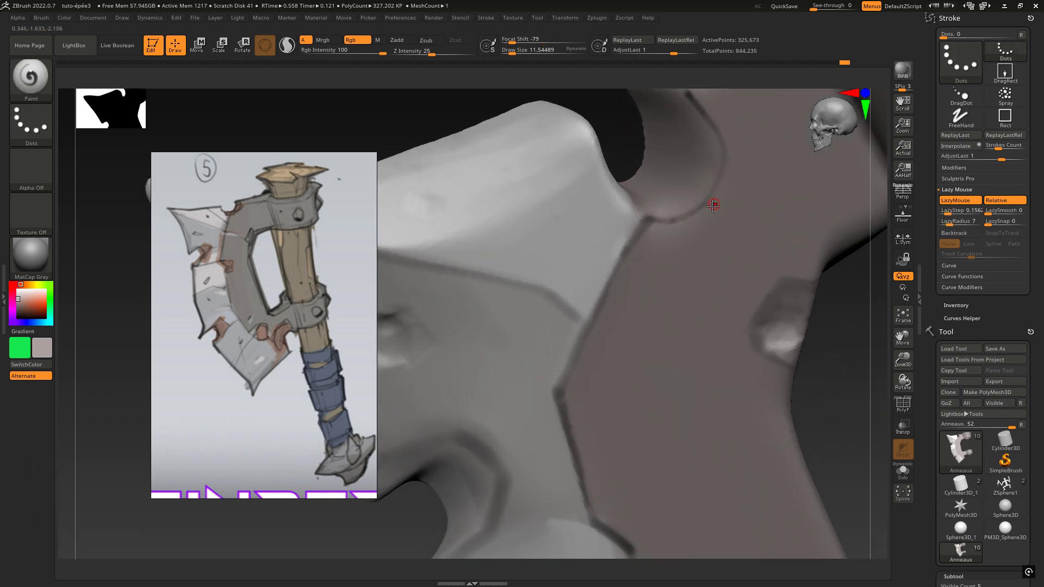
{"action": "right_click_drag", "start_coordinate": [682, 297], "coordinate": [531, 279], "text": "ctrl"}
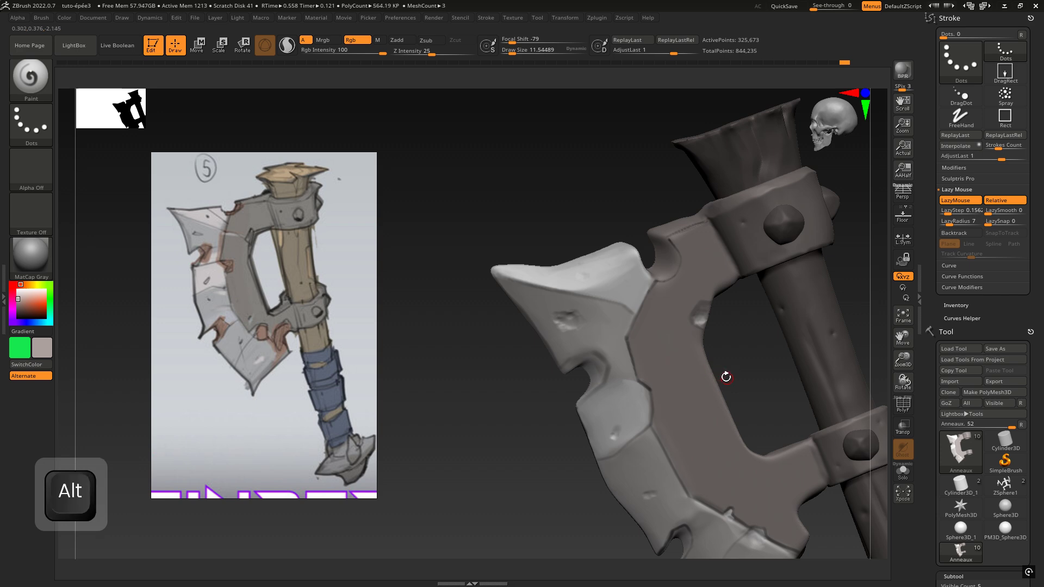
- Set the paint colour to black and paint a line along the support's upper edge between the curved notch and the ring
{"action": "right_click_drag", "start_coordinate": [693, 231], "coordinate": [809, 226], "text": "ctrl"}
{"action": "right_click_drag", "start_coordinate": [505, 252], "coordinate": [572, 340]}
{"action": "key", "text": "c"}
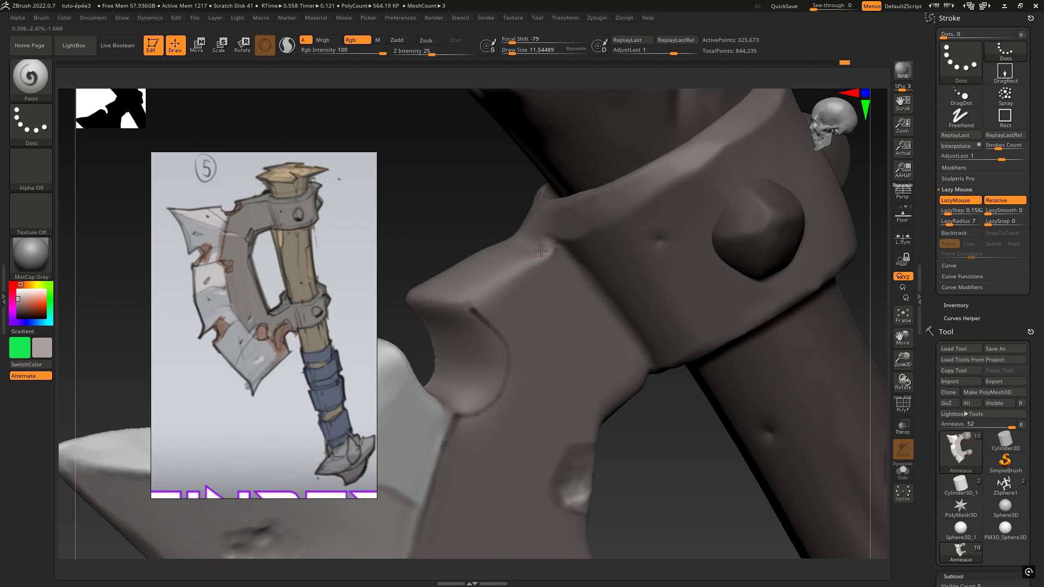
{"action": "key", "text": "space"}
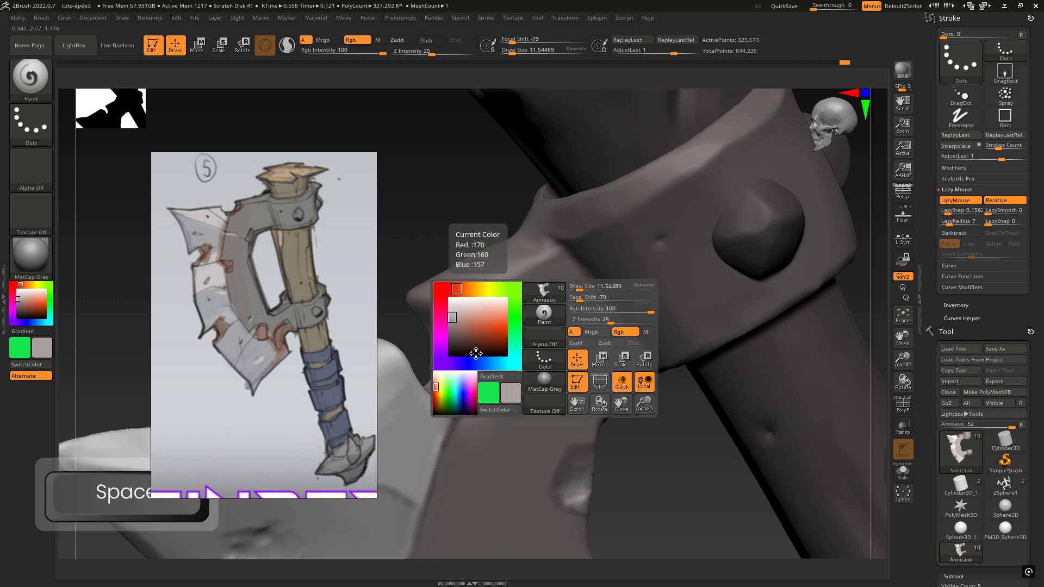
{"action": "left_click_drag", "start_coordinate": [476, 352], "coordinate": [443, 361]}
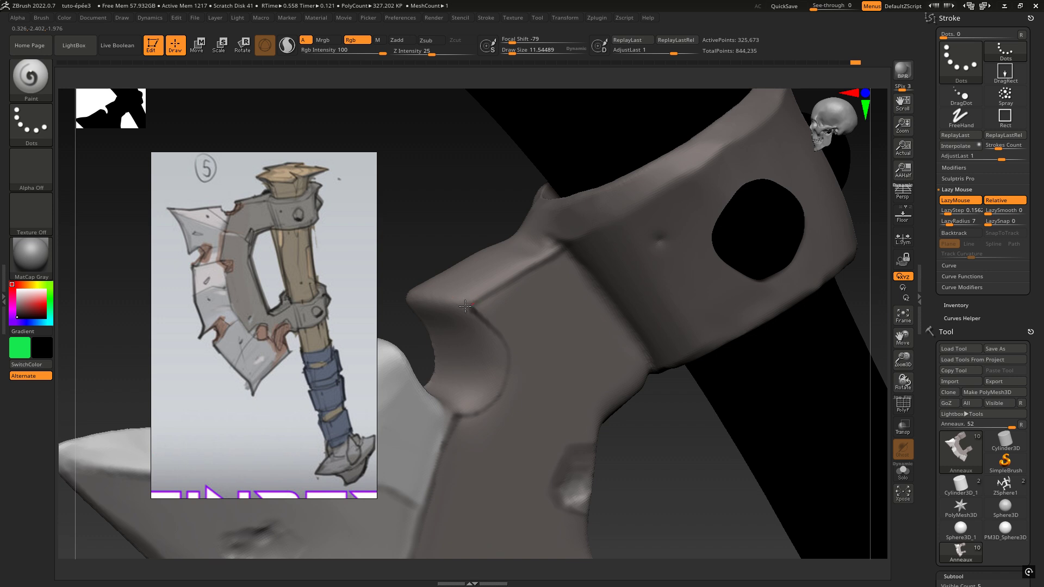
- Paint black lines along the upper rim of the support's curved notch and at its lower end beside the blade seam
{"action": "right_click_drag", "start_coordinate": [465, 306], "coordinate": [410, 305]}
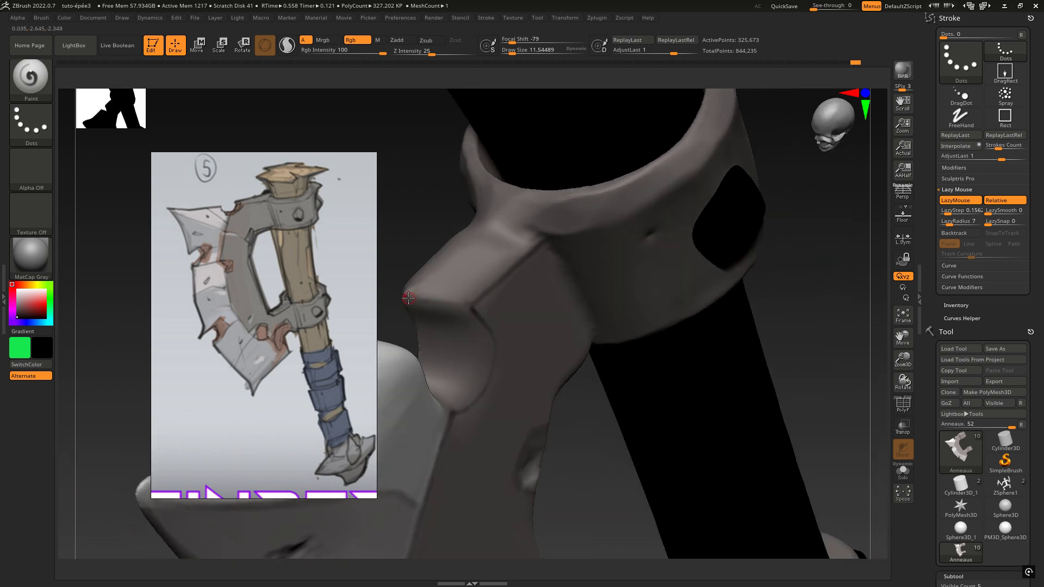
{"action": "left_click_drag", "start_coordinate": [409, 298], "coordinate": [475, 305]}
{"action": "right_click_drag", "start_coordinate": [542, 333], "coordinate": [659, 313]}
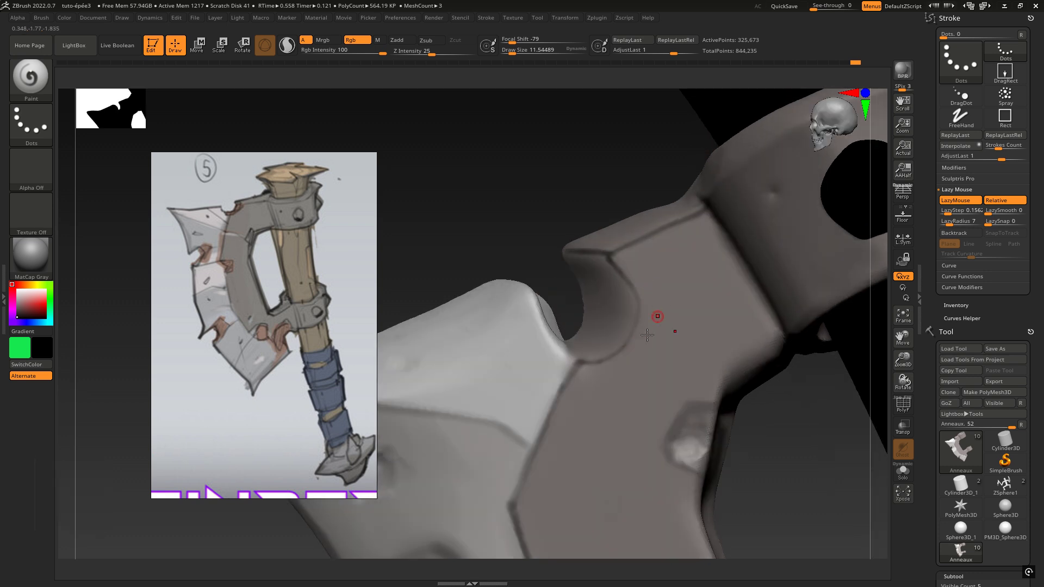
{"action": "right_click_drag", "start_coordinate": [578, 362], "coordinate": [531, 252]}
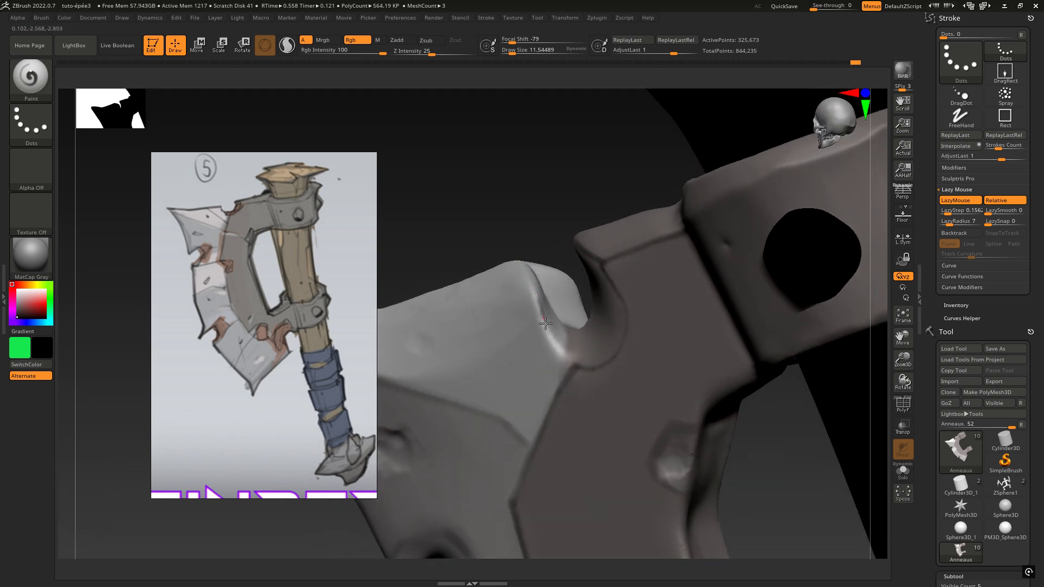
{"action": "left_click_drag", "start_coordinate": [574, 366], "coordinate": [582, 369]}
{"action": "right_click_drag", "start_coordinate": [532, 375], "coordinate": [566, 366]}
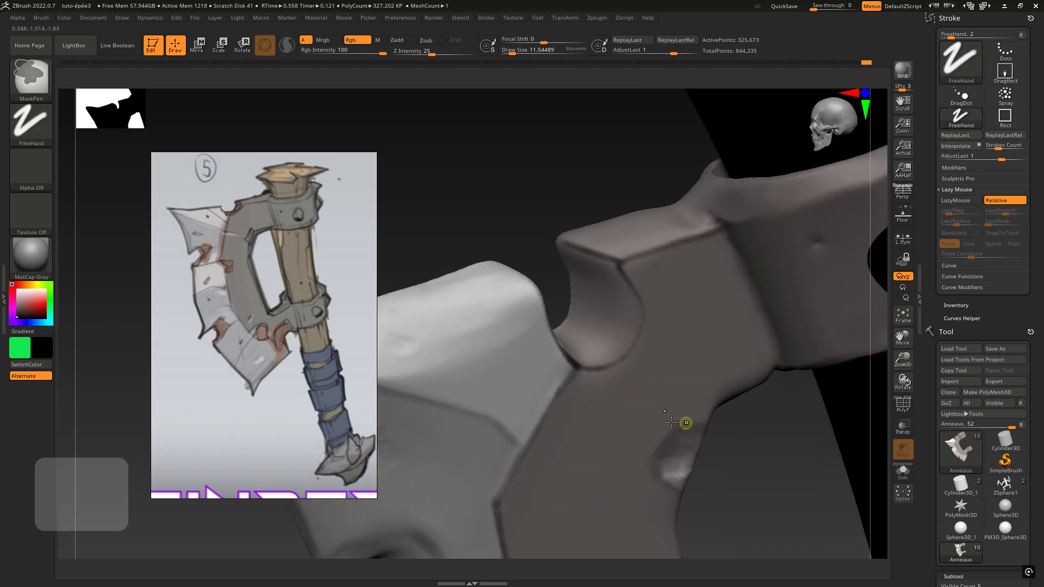
- Reduce the brush draw size to about 6.67 and outline the dent on the support's inner edge in black
{"action": "mouse_move", "coordinate": [685, 422]}
{"action": "right_mouse_down", "text": "ctrl"}
{"action": "mouse_move", "coordinate": [664, 412]}
{"action": "mouse_move", "coordinate": [781, 445]}
{"action": "mouse_move", "coordinate": [603, 232]}
{"action": "mouse_move", "coordinate": [535, 223]}
{"action": "mouse_move", "coordinate": [627, 198]}
{"action": "mouse_move", "coordinate": [594, 241]}
{"action": "mouse_move", "coordinate": [602, 224]}
{"action": "right_mouse_up", "text": "ctrl"}
{"action": "key", "text": "space"}
{"action": "left_click", "coordinate": [660, 244]}
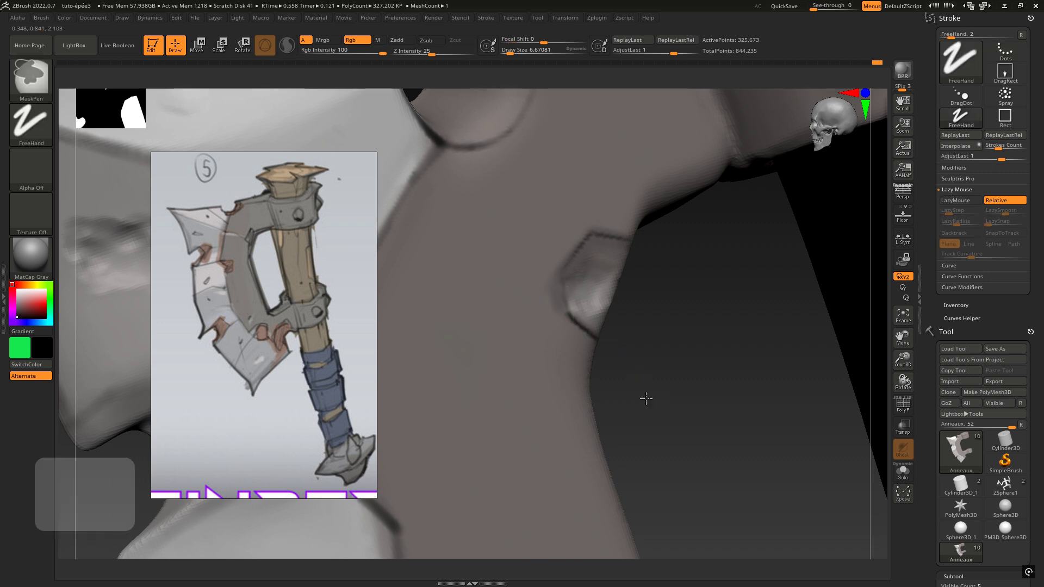
{"action": "right_click_drag", "start_coordinate": [645, 397], "coordinate": [624, 393], "text": "ctrl"}
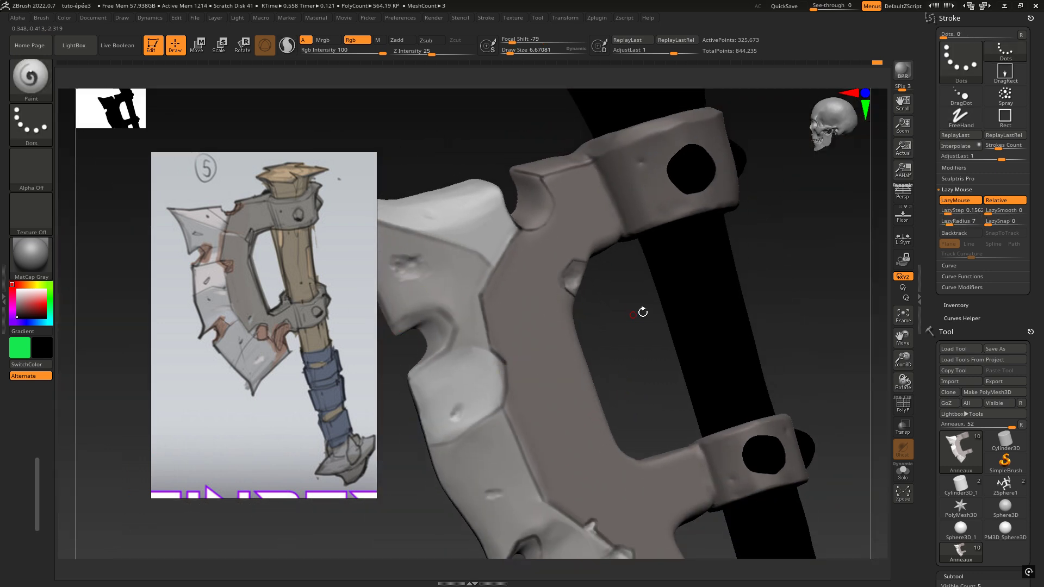
{"action": "right_click_drag", "start_coordinate": [643, 310], "coordinate": [508, 322]}
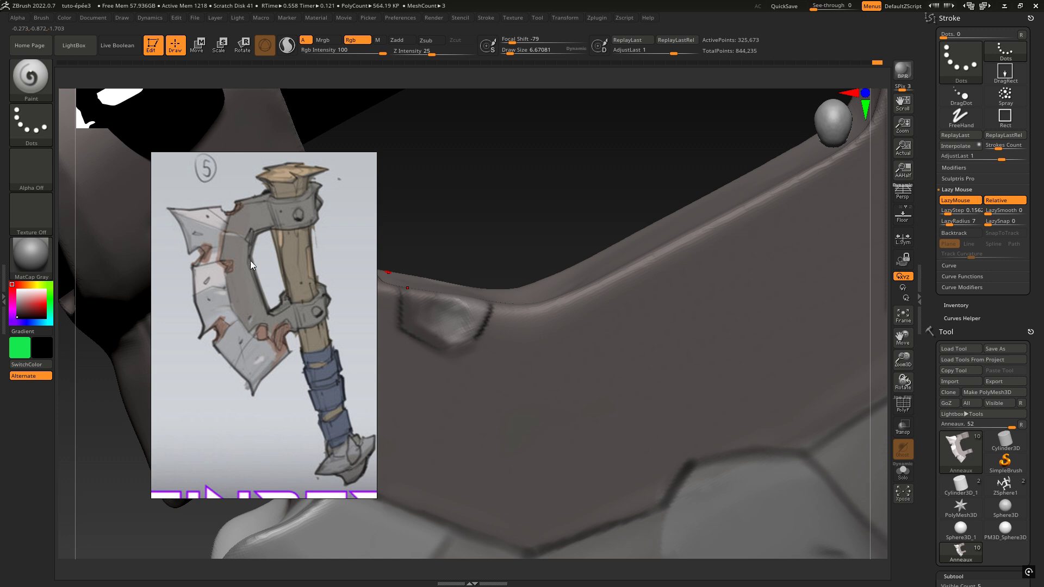
{"action": "key", "text": "space"}
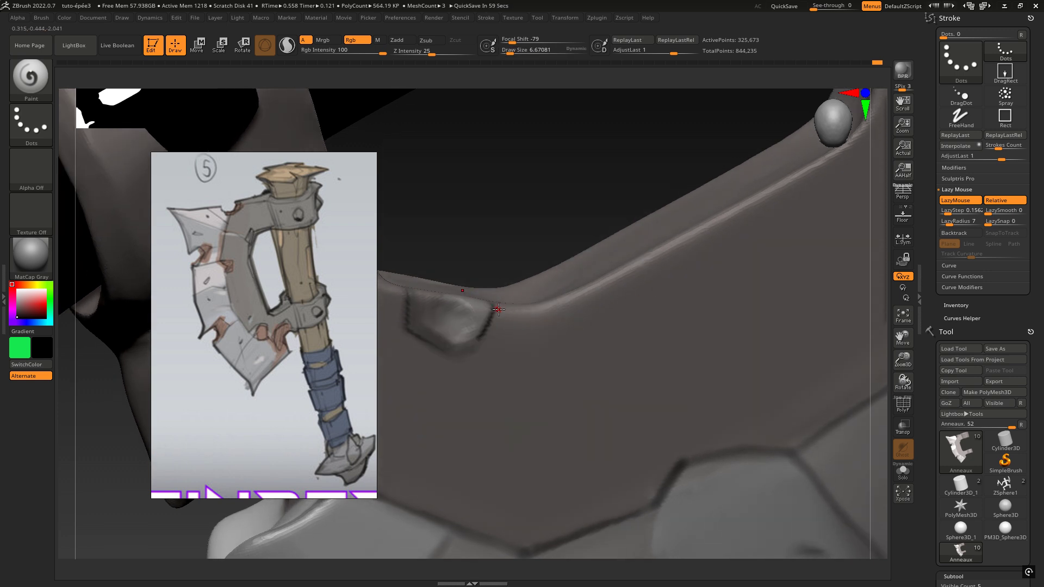
- Set the draw size to about 8.92 and paint a black line along the support's inner edge from the dent towards the lower ring
{"action": "key", "text": "space"}
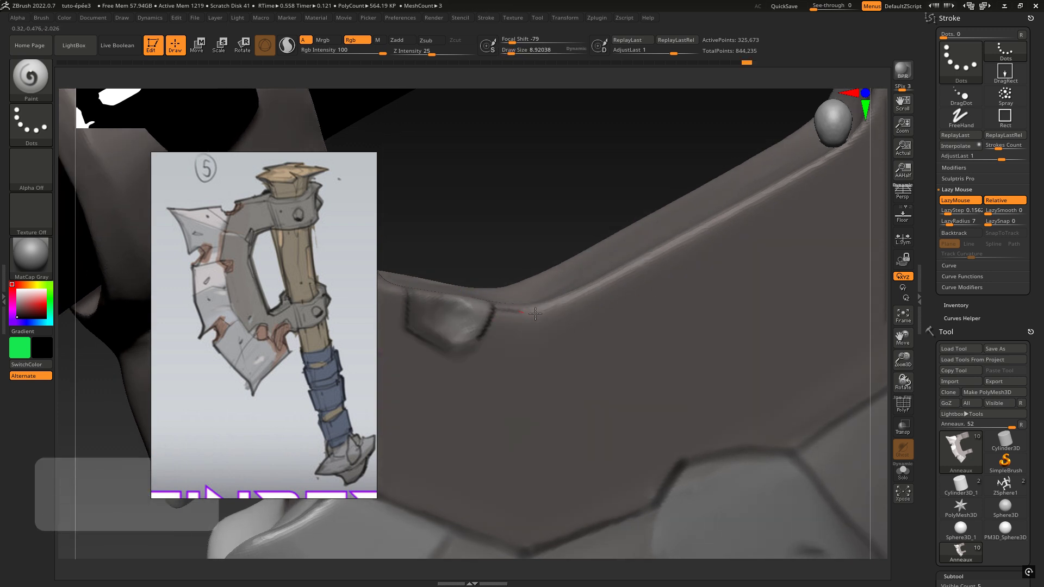
{"action": "right_click_drag", "start_coordinate": [576, 266], "coordinate": [513, 339]}
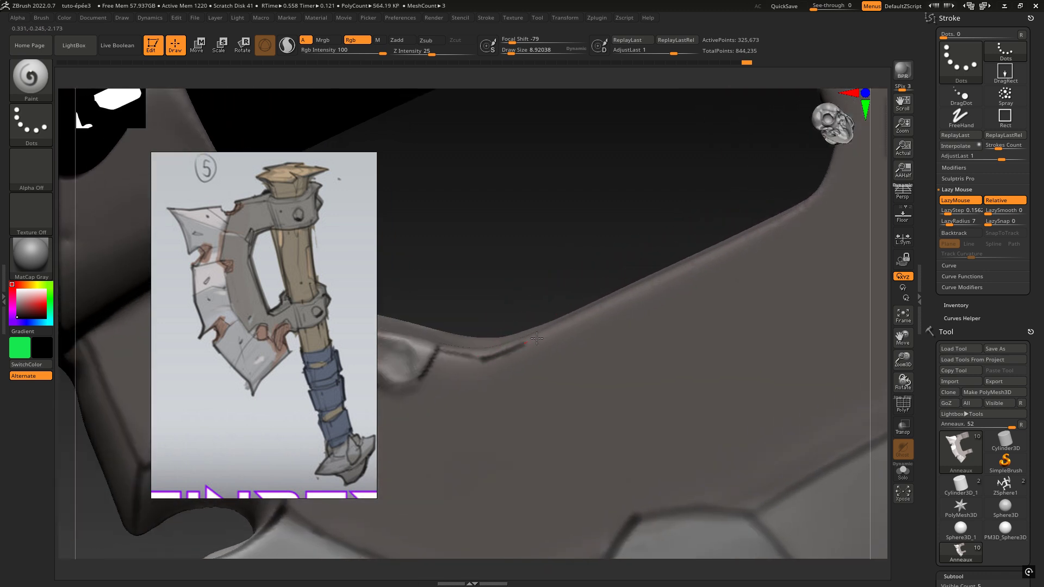
{"action": "mouse_move", "coordinate": [738, 260]}
{"action": "right_mouse_down"}
{"action": "mouse_move", "coordinate": [678, 263]}
{"action": "mouse_move", "coordinate": [701, 255]}
{"action": "right_mouse_up"}
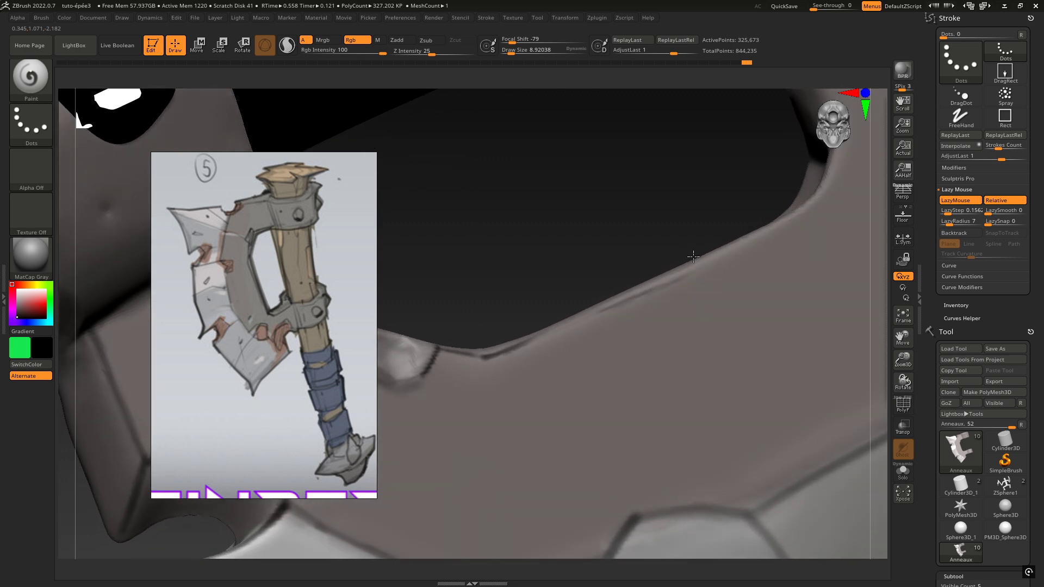
{"action": "key", "text": "ctrl+z"}
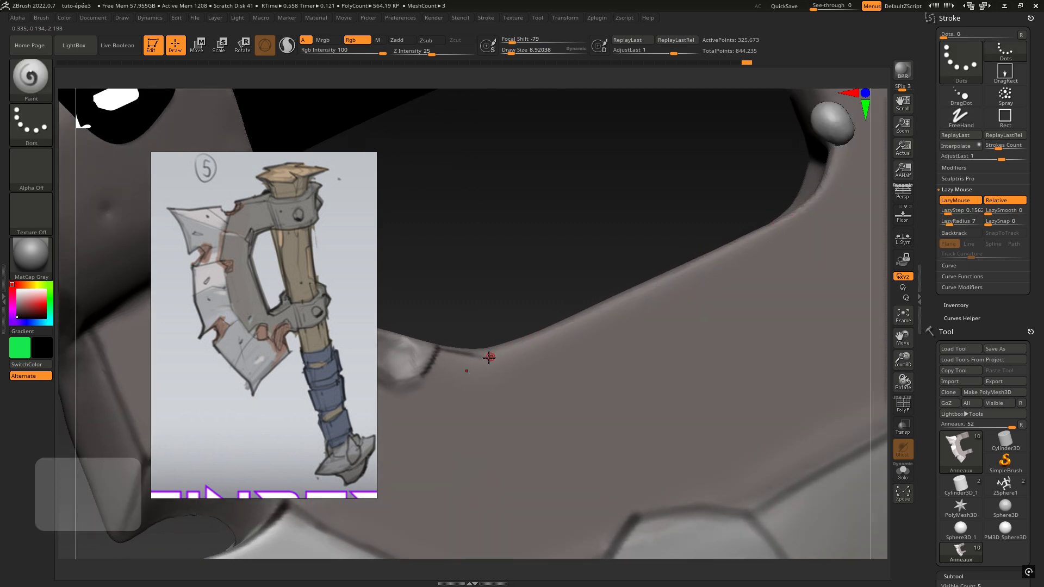
{"action": "mouse_move", "coordinate": [521, 324]}
{"action": "right_mouse_down", "text": "ctrl"}
{"action": "mouse_move", "coordinate": [594, 268]}
{"action": "mouse_move", "coordinate": [550, 273]}
{"action": "mouse_move", "coordinate": [557, 287]}
{"action": "mouse_move", "coordinate": [664, 278]}
{"action": "mouse_move", "coordinate": [587, 288]}
{"action": "mouse_move", "coordinate": [674, 362]}
{"action": "mouse_move", "coordinate": [538, 360]}
{"action": "right_mouse_up", "text": "ctrl"}
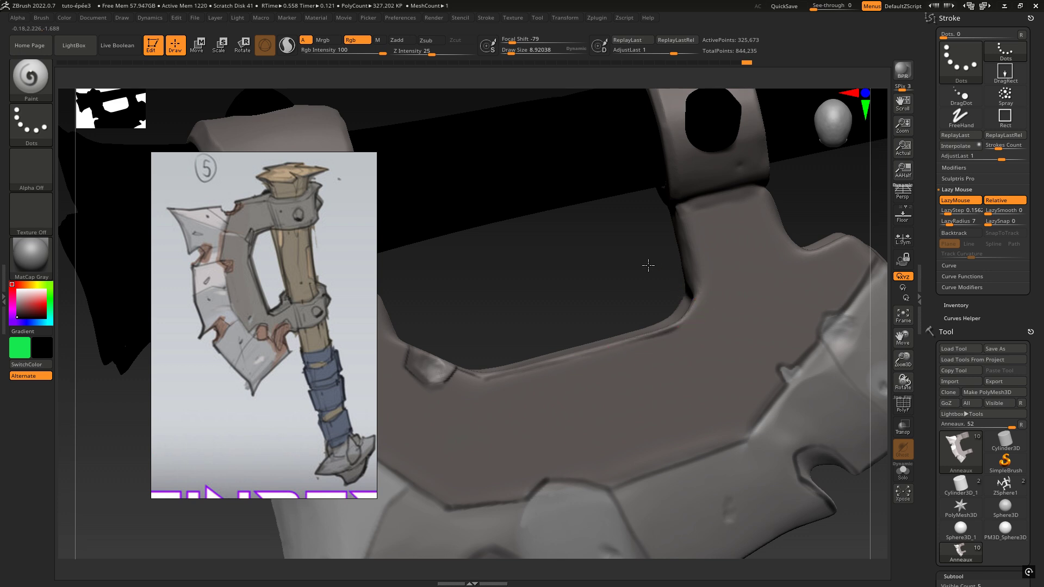
{"action": "right_click_drag", "start_coordinate": [647, 263], "coordinate": [679, 253]}
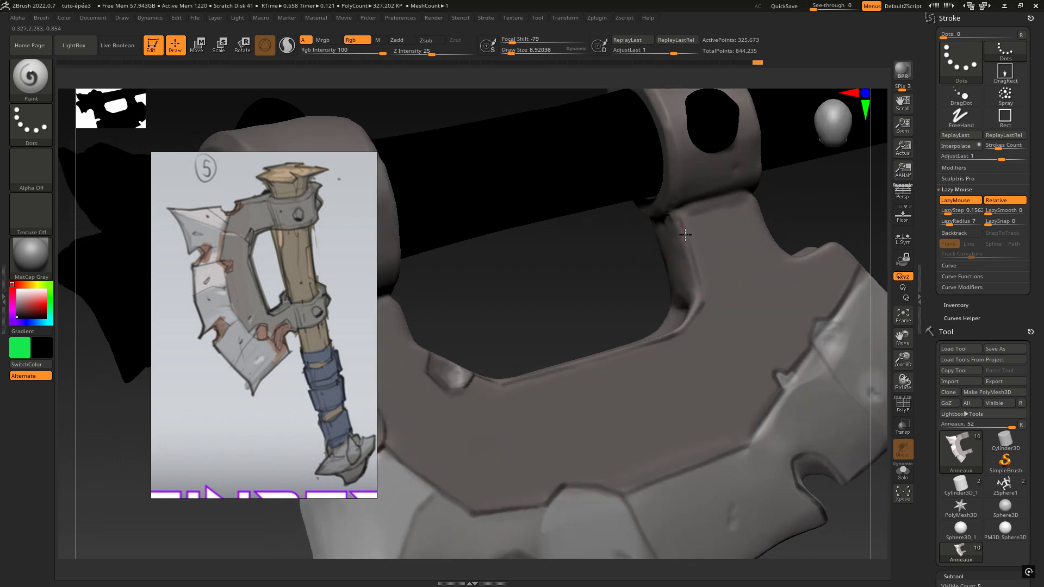
- Outline in black the small dent above the blade's lower notch and the dent in the middle blade section
{"action": "right_click_drag", "start_coordinate": [669, 291], "coordinate": [629, 219]}
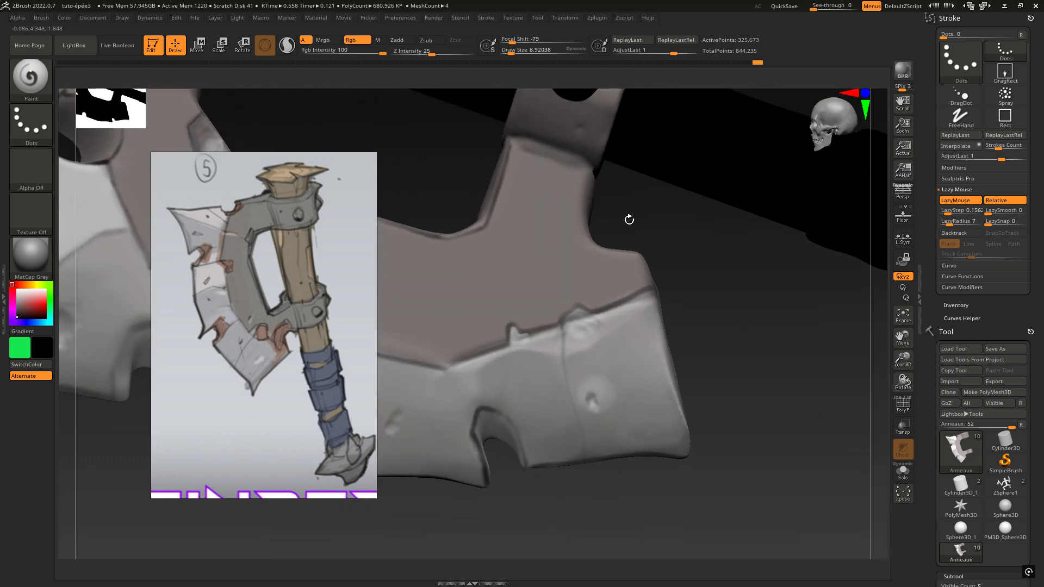
{"action": "right_click_drag", "start_coordinate": [555, 204], "coordinate": [674, 265], "text": "alt"}
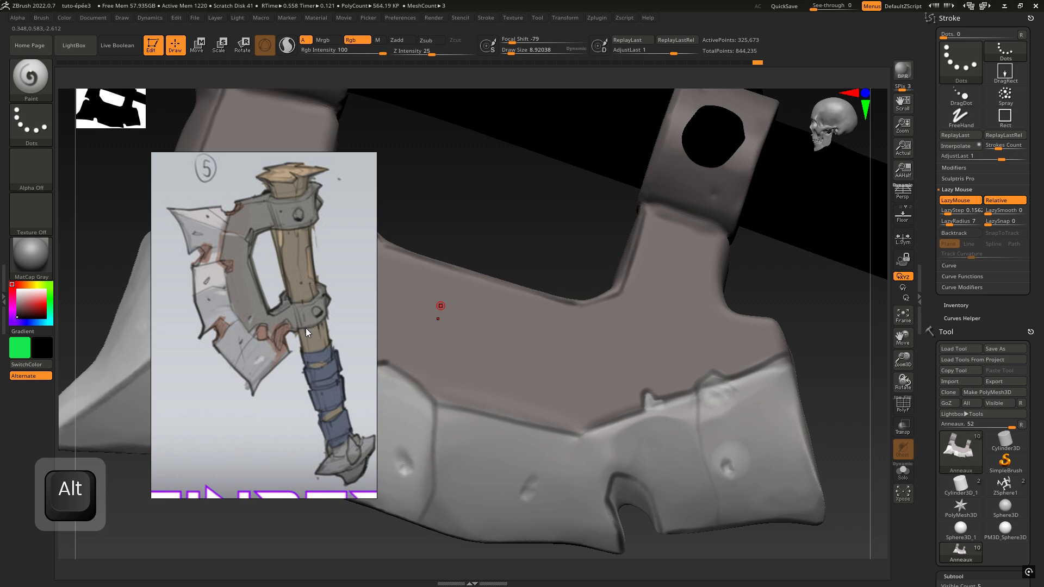
{"action": "right_click_drag", "start_coordinate": [590, 228], "coordinate": [717, 206]}
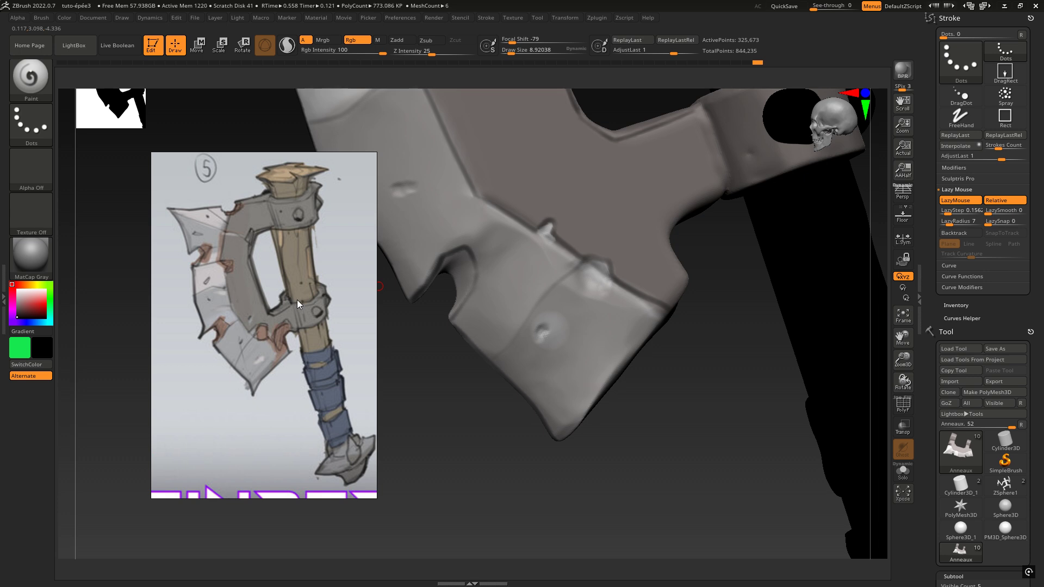
{"action": "right_click_drag", "start_coordinate": [694, 256], "coordinate": [623, 305], "text": "ctrl"}
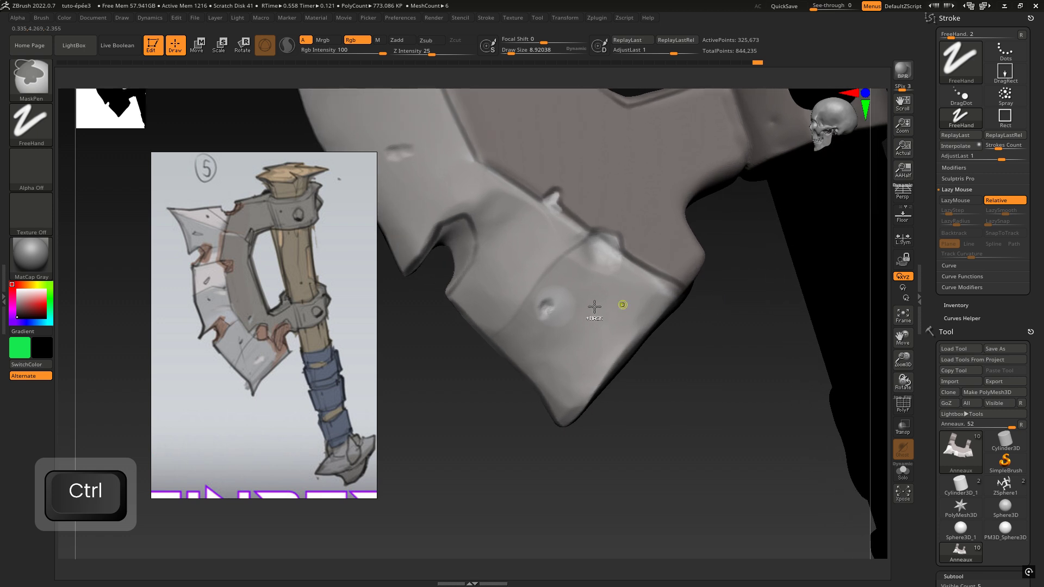
{"action": "mouse_move", "coordinate": [558, 301]}
{"action": "right_mouse_down"}
{"action": "mouse_move", "coordinate": [583, 305]}
{"action": "mouse_move", "coordinate": [566, 298]}
{"action": "right_mouse_up"}
{"action": "mouse_move", "coordinate": [533, 255]}
{"action": "right_mouse_down", "text": "alt"}
{"action": "mouse_move", "coordinate": [615, 307]}
{"action": "mouse_move", "coordinate": [660, 357]}
{"action": "right_mouse_up", "text": "alt"}
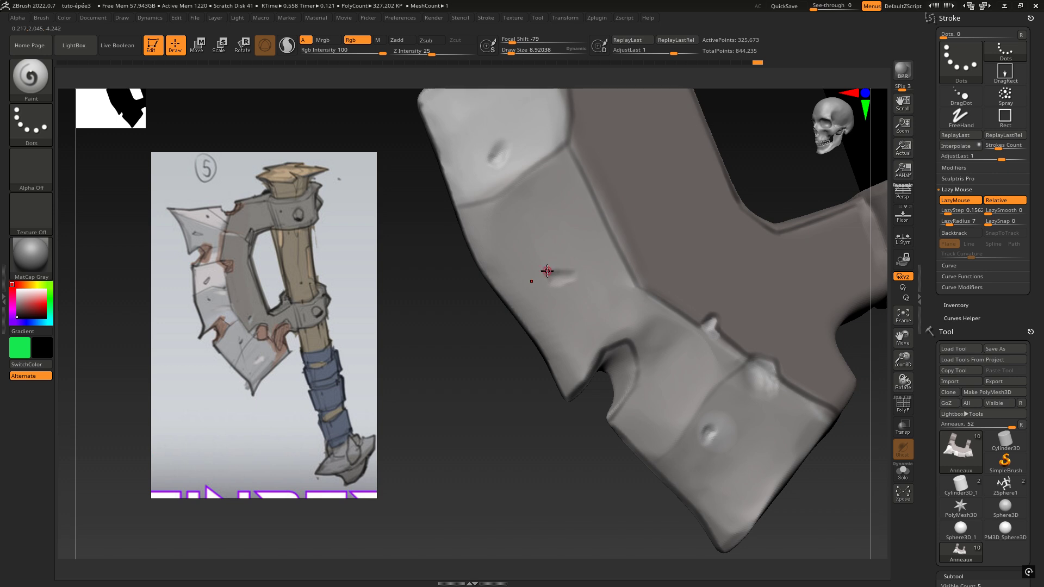
{"action": "right_click_drag", "start_coordinate": [573, 268], "coordinate": [566, 289], "text": "ctrl"}
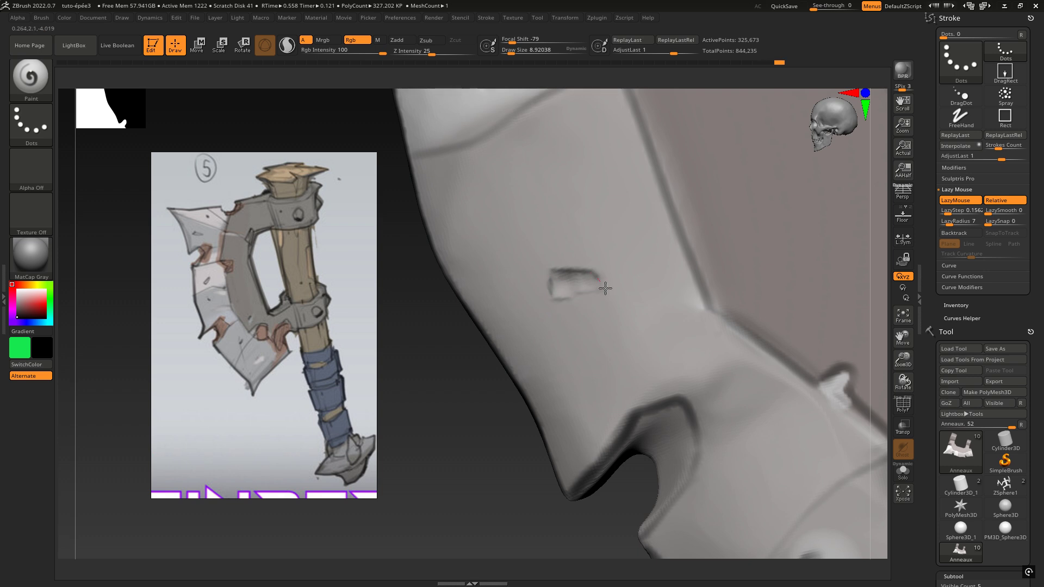
{"action": "right_click_drag", "start_coordinate": [625, 222], "coordinate": [769, 419], "text": "alt"}
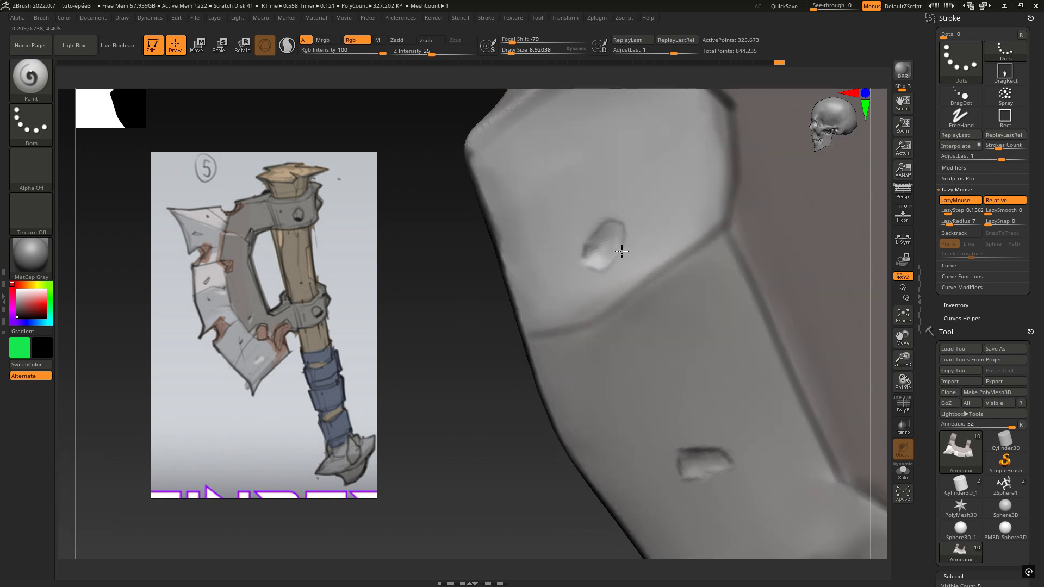
- Outline the large dent in the upper blade section in black and undo the last strokes around its outer side
{"action": "mouse_move", "coordinate": [622, 251]}
{"action": "right_mouse_down", "text": "ctrl"}
{"action": "mouse_move", "coordinate": [709, 235]}
{"action": "mouse_move", "coordinate": [693, 380]}
{"action": "mouse_move", "coordinate": [702, 440]}
{"action": "right_mouse_up", "text": "ctrl"}
{"action": "right_click_drag", "start_coordinate": [605, 319], "coordinate": [622, 338]}
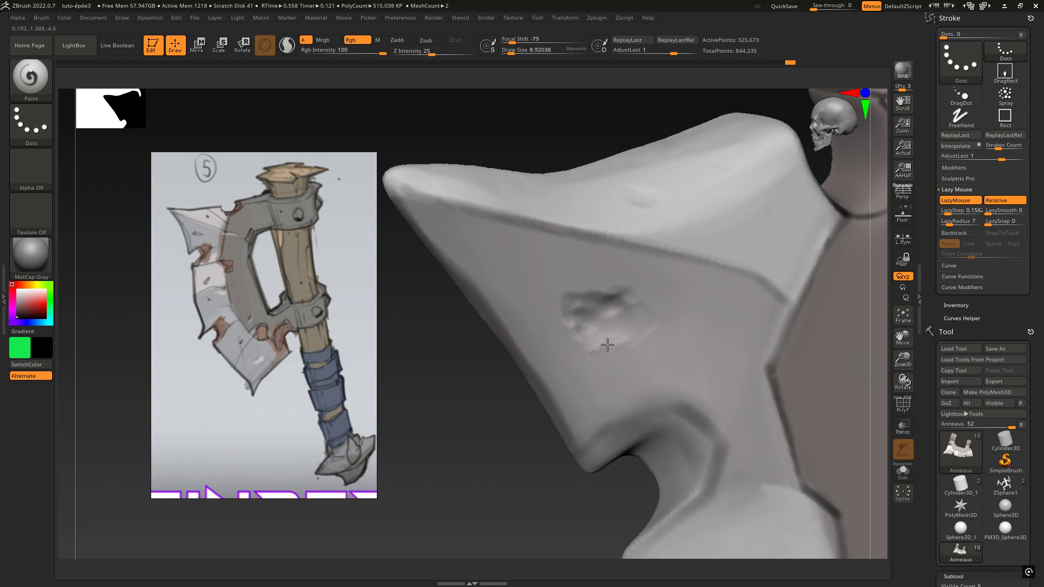
{"action": "left_click_drag", "start_coordinate": [625, 292], "coordinate": [655, 312]}
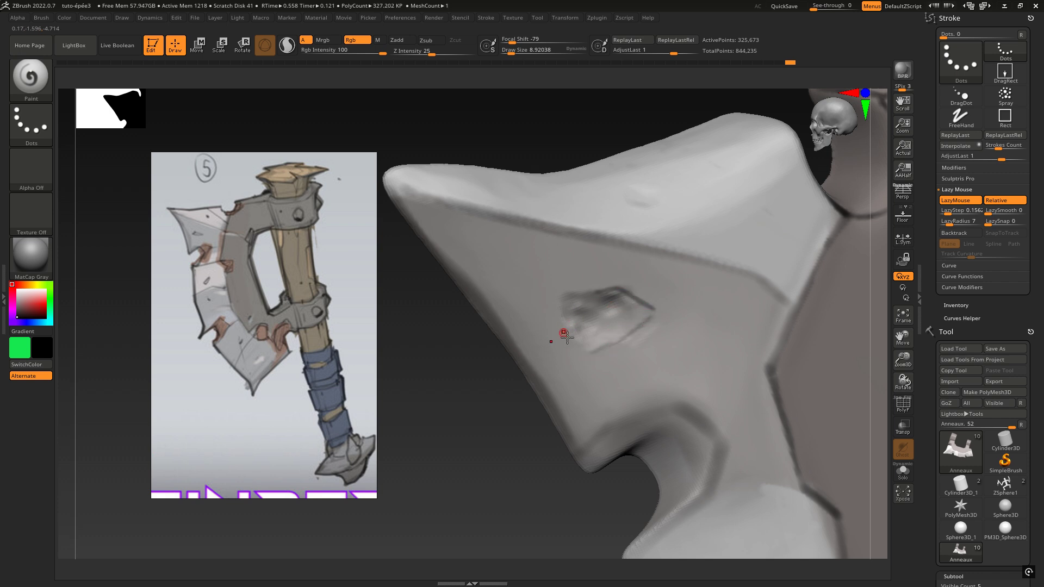
{"action": "left_click_drag", "start_coordinate": [560, 316], "coordinate": [608, 287]}
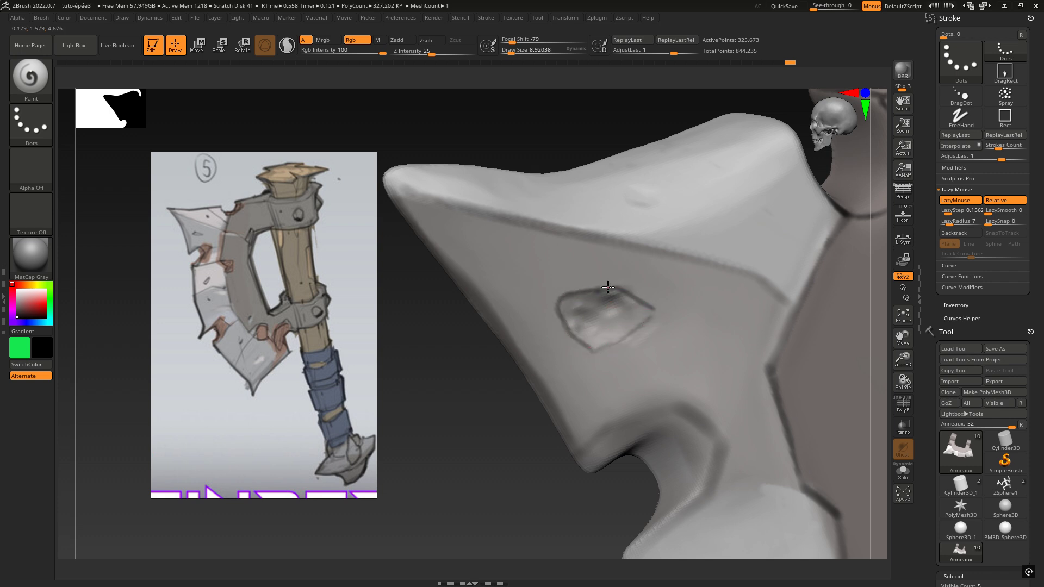
{"action": "right_click_drag", "start_coordinate": [709, 379], "coordinate": [750, 372], "text": "ctrl"}
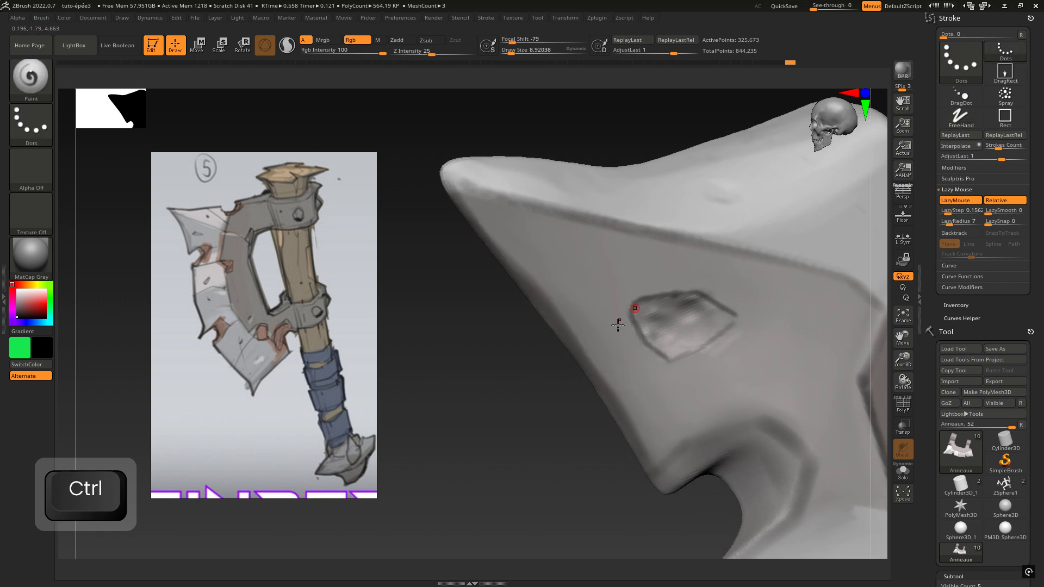
{"action": "key", "text": "ctrl+z"}
{"action": "key", "text": "ctrl+z"}
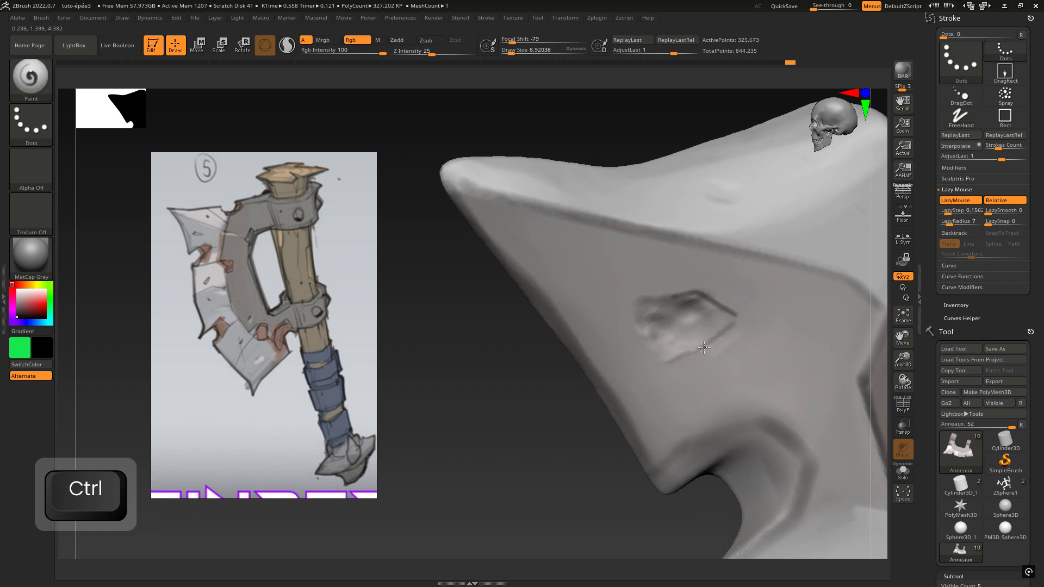
- Paint a black line along the upper blade's ridge from near the tip towards the support, redoing the first stroke
{"action": "mouse_move", "coordinate": [791, 310]}
{"action": "right_mouse_down", "text": "ctrl"}
{"action": "mouse_move", "coordinate": [703, 294]}
{"action": "mouse_move", "coordinate": [708, 243]}
{"action": "mouse_move", "coordinate": [761, 304]}
{"action": "mouse_move", "coordinate": [673, 346]}
{"action": "mouse_move", "coordinate": [684, 327]}
{"action": "mouse_move", "coordinate": [631, 277]}
{"action": "mouse_move", "coordinate": [700, 294]}
{"action": "mouse_move", "coordinate": [641, 298]}
{"action": "mouse_move", "coordinate": [711, 282]}
{"action": "mouse_move", "coordinate": [474, 375]}
{"action": "right_mouse_up", "text": "ctrl"}
{"action": "left_click_drag", "start_coordinate": [474, 368], "coordinate": [586, 324]}
{"action": "key", "text": "ctrl+z"}
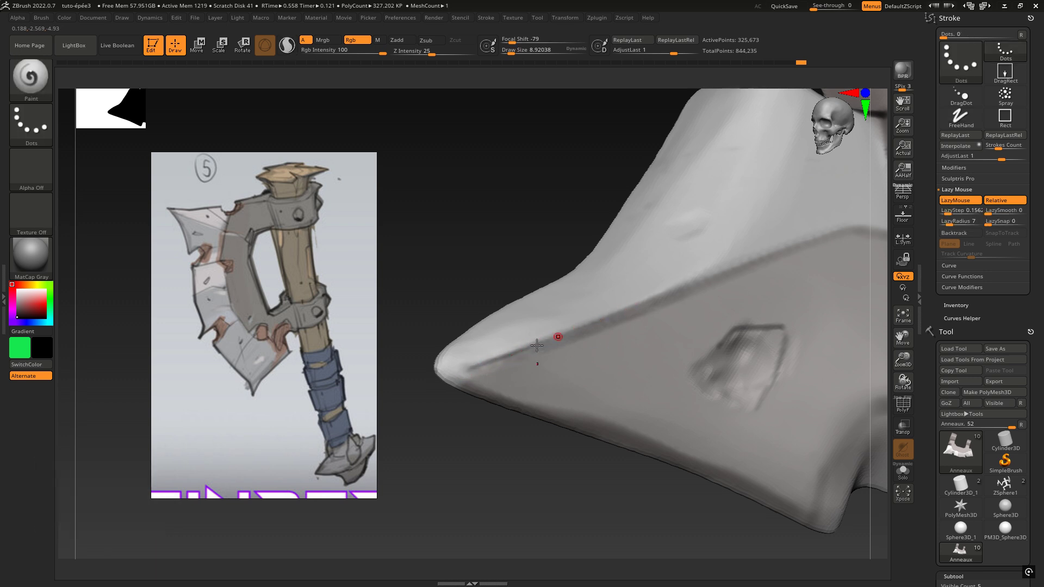
{"action": "right_click_drag", "start_coordinate": [659, 280], "coordinate": [467, 354], "text": "alt"}
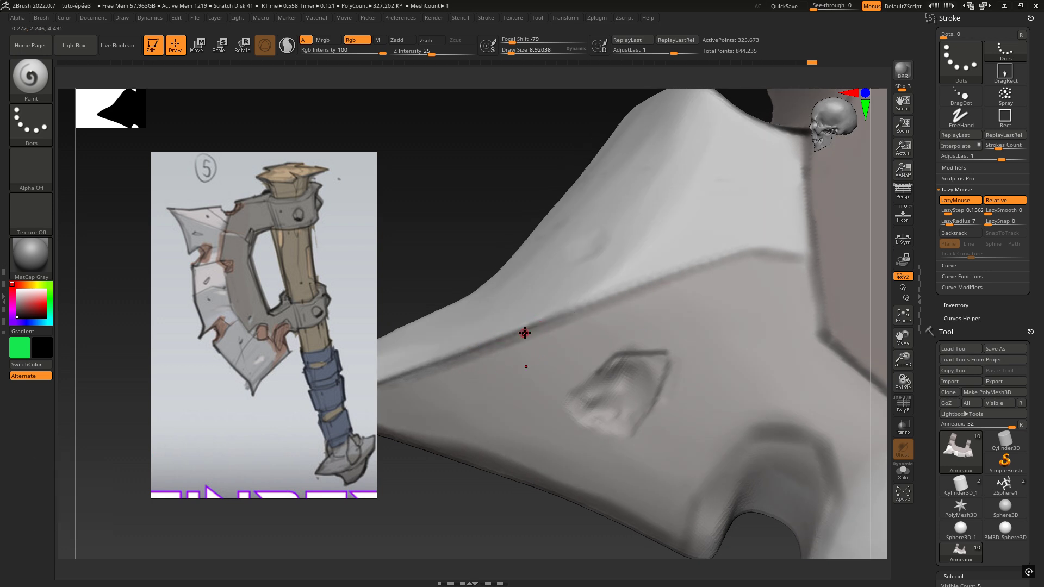
{"action": "left_click_drag", "start_coordinate": [598, 304], "coordinate": [689, 272]}
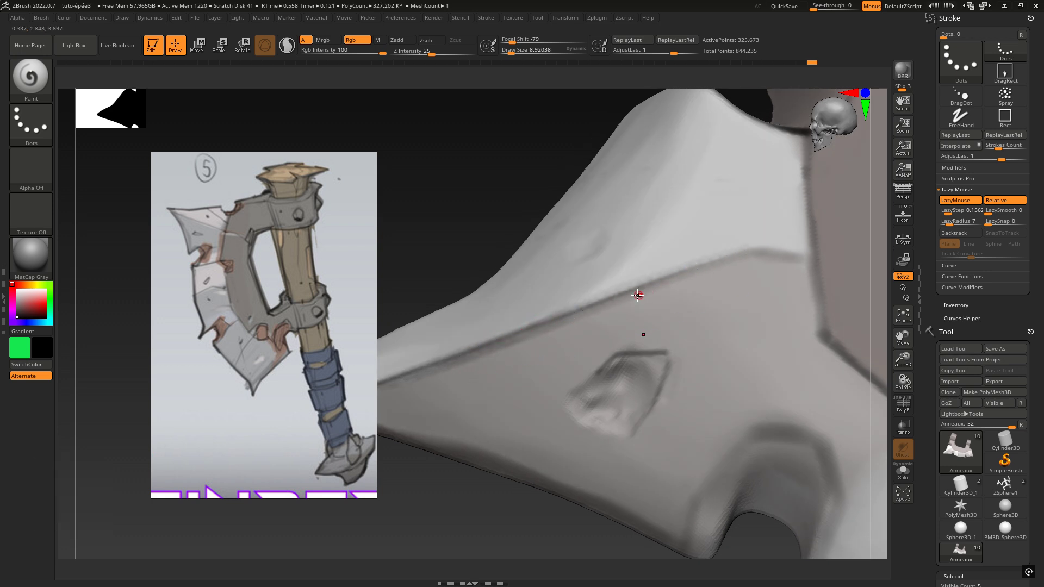
{"action": "left_click_drag", "start_coordinate": [638, 295], "coordinate": [760, 250]}
- Sample a pale grey from the blade and paint a highlight along the upper blade's ridge line
{"action": "right_click_drag", "start_coordinate": [603, 322], "coordinate": [724, 261], "text": "alt"}
{"action": "key", "text": "c"}
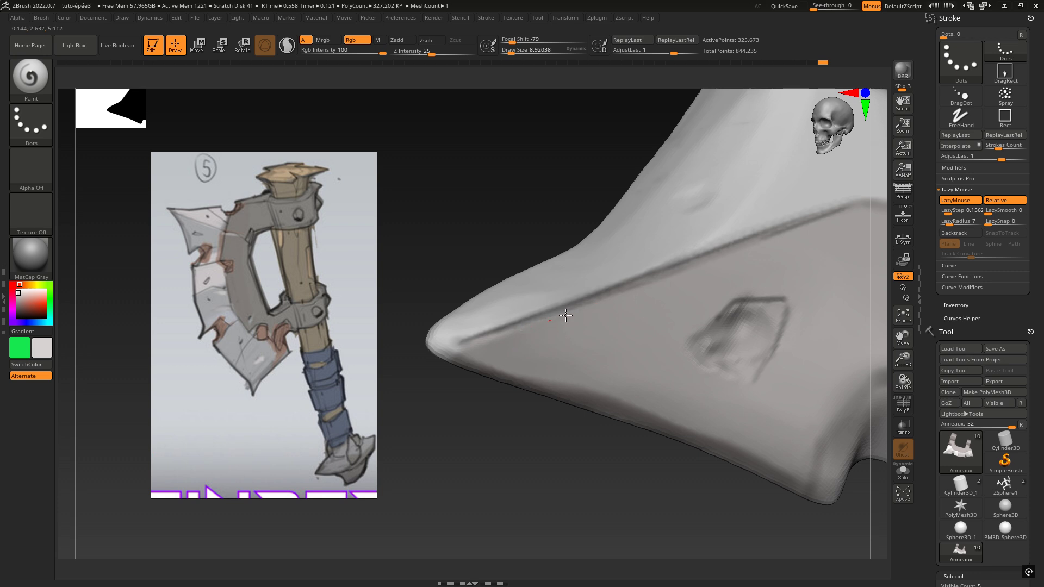
{"action": "right_click_drag", "start_coordinate": [756, 259], "coordinate": [560, 291], "text": "alt"}
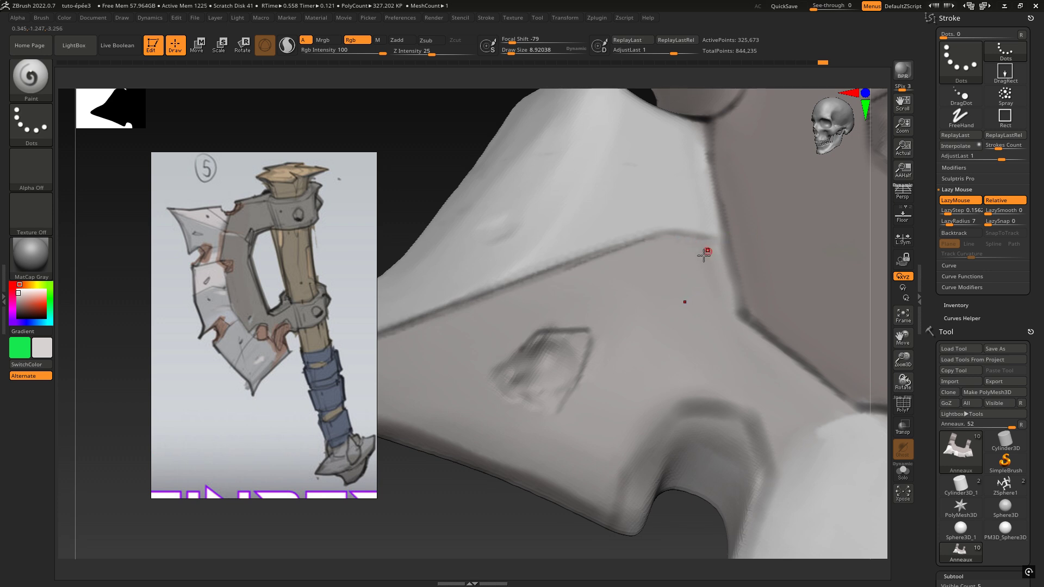
{"action": "right_click_drag", "start_coordinate": [704, 256], "coordinate": [532, 325]}
- Set the paint colour back to black and extend the upper blade's ridge line to the support seam
{"action": "key", "text": "space"}
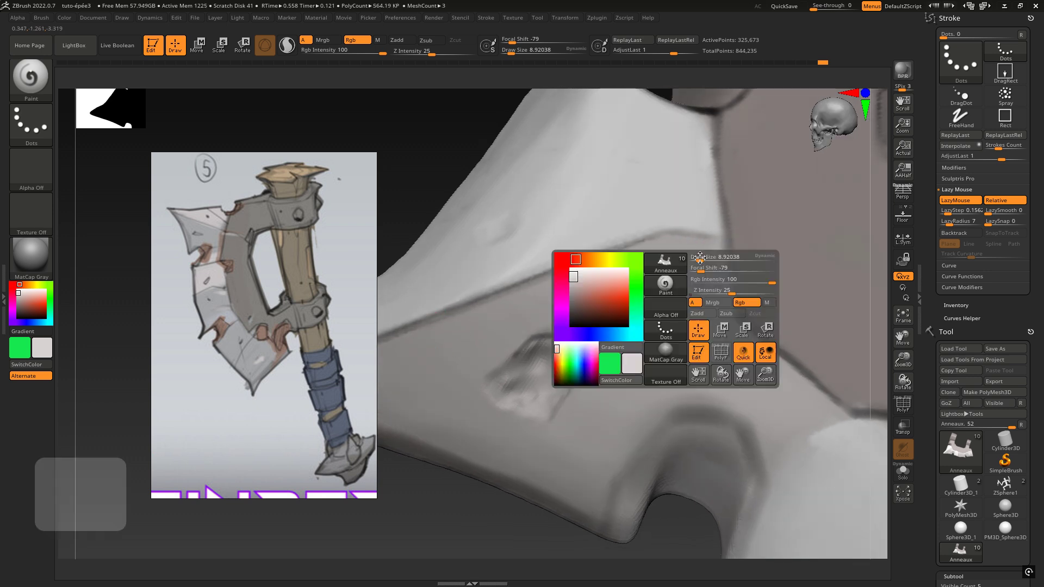
{"action": "left_click", "coordinate": [571, 331]}
{"action": "right_click_drag", "start_coordinate": [673, 246], "coordinate": [743, 266]}
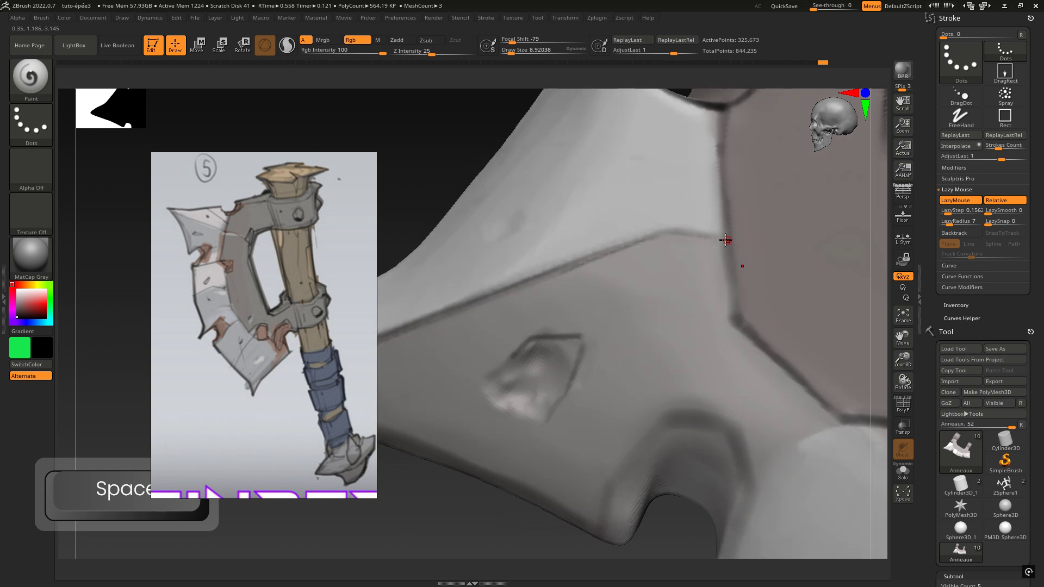
{"action": "left_click_drag", "start_coordinate": [699, 236], "coordinate": [722, 238]}
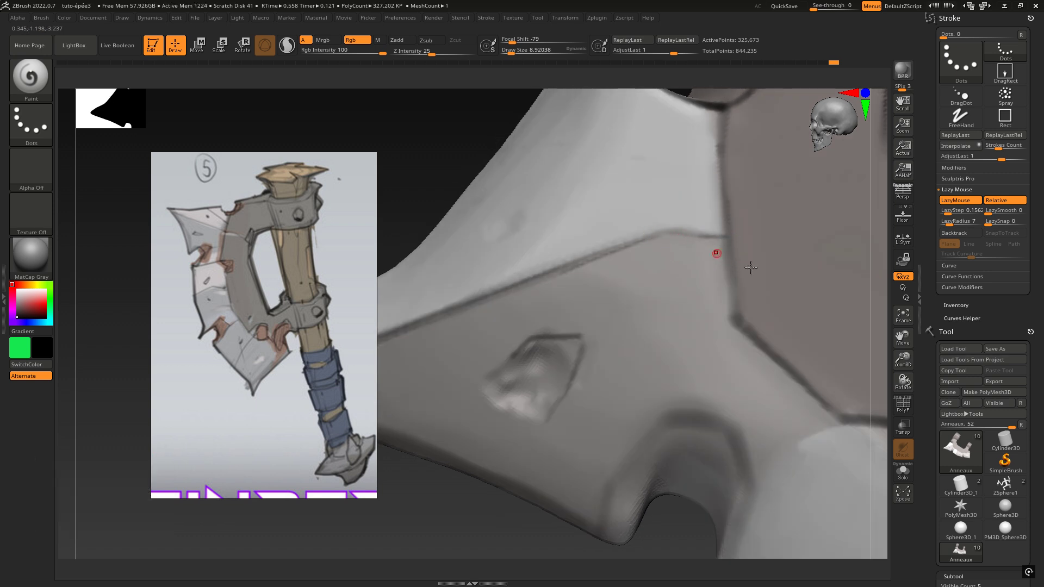
{"action": "right_click_drag", "start_coordinate": [710, 387], "coordinate": [592, 361], "text": "ctrl"}
{"action": "right_click_drag", "start_coordinate": [816, 435], "coordinate": [689, 284]}
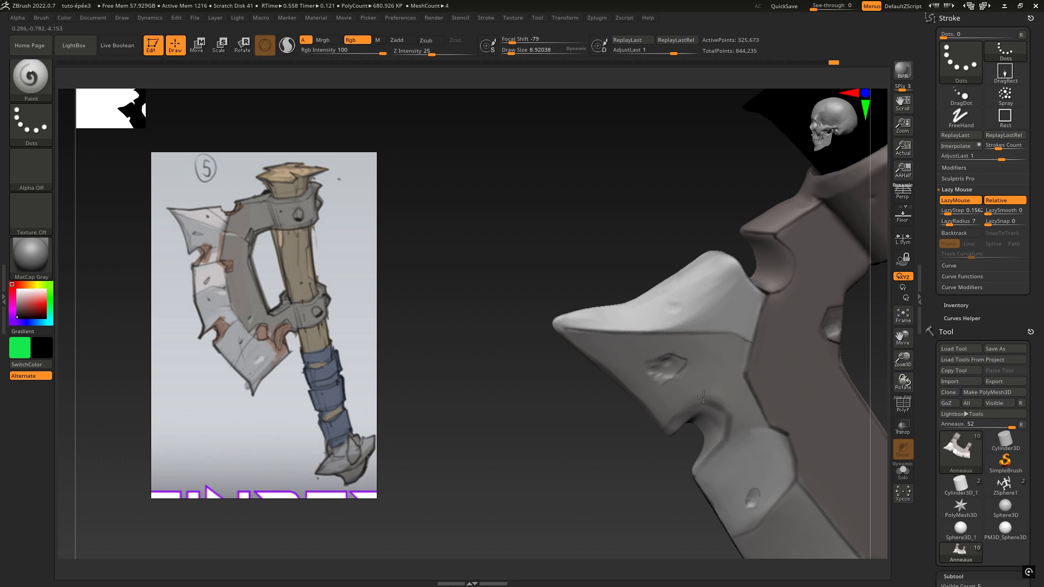
- Sample white and paint a highlight on the upper blade's corner where it meets the support seam
{"action": "right_click_drag", "start_coordinate": [703, 397], "coordinate": [753, 392]}
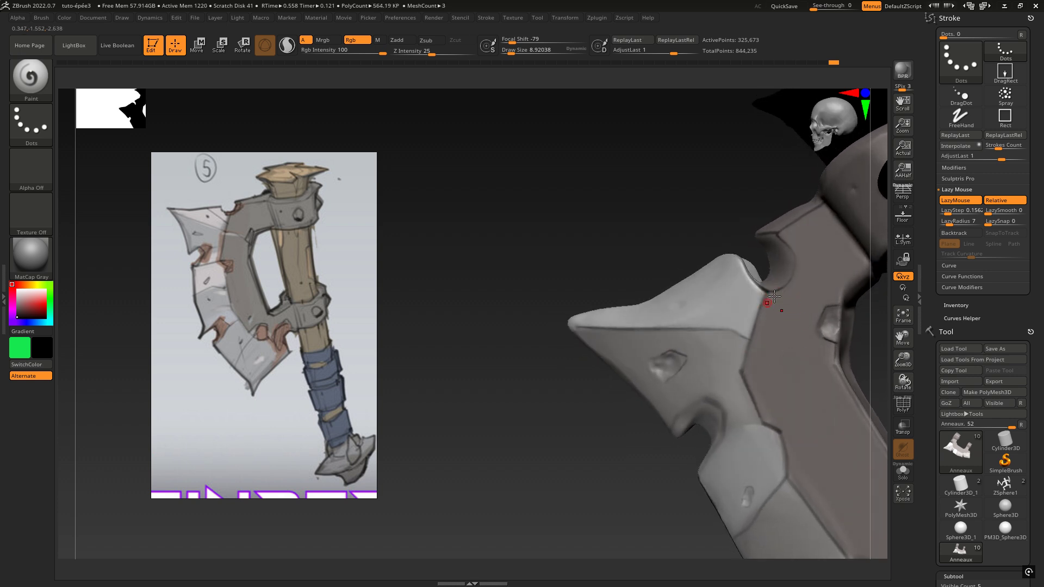
{"action": "right_click_drag", "start_coordinate": [774, 296], "coordinate": [701, 264], "text": "ctrl"}
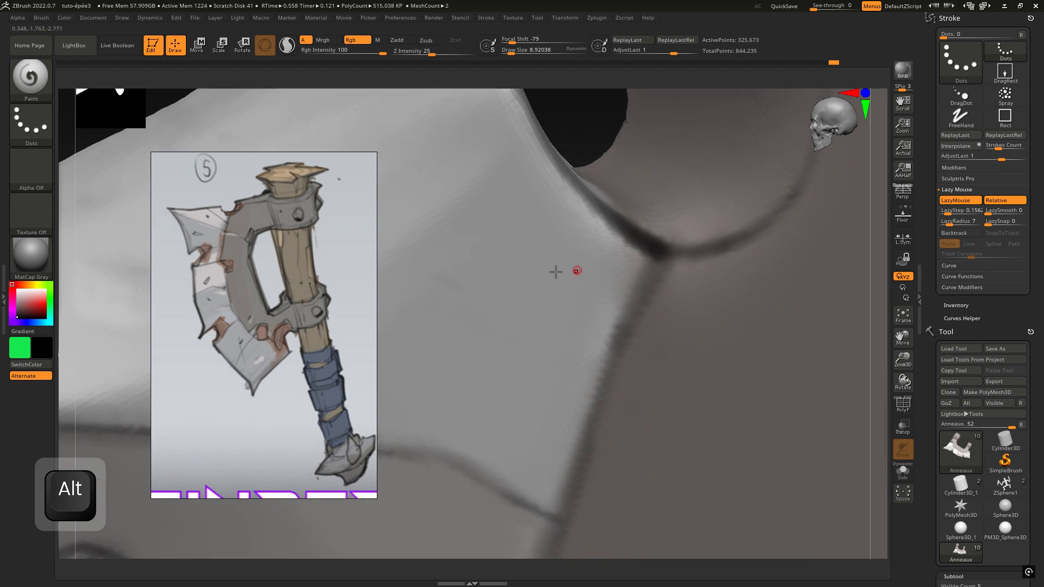
{"action": "key", "text": "c"}
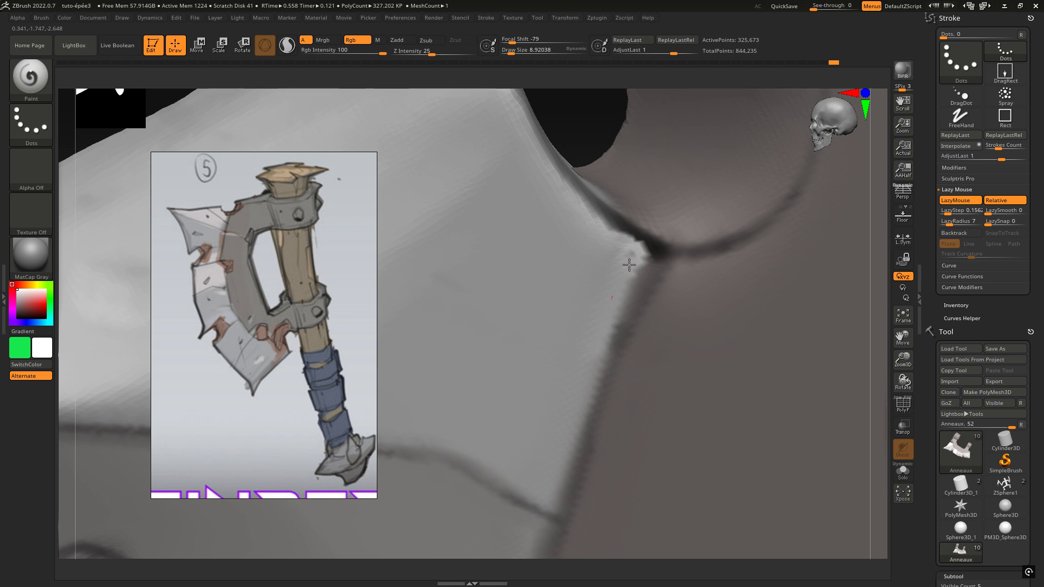
{"action": "right_click_drag", "start_coordinate": [624, 261], "coordinate": [625, 304], "text": "ctrl"}
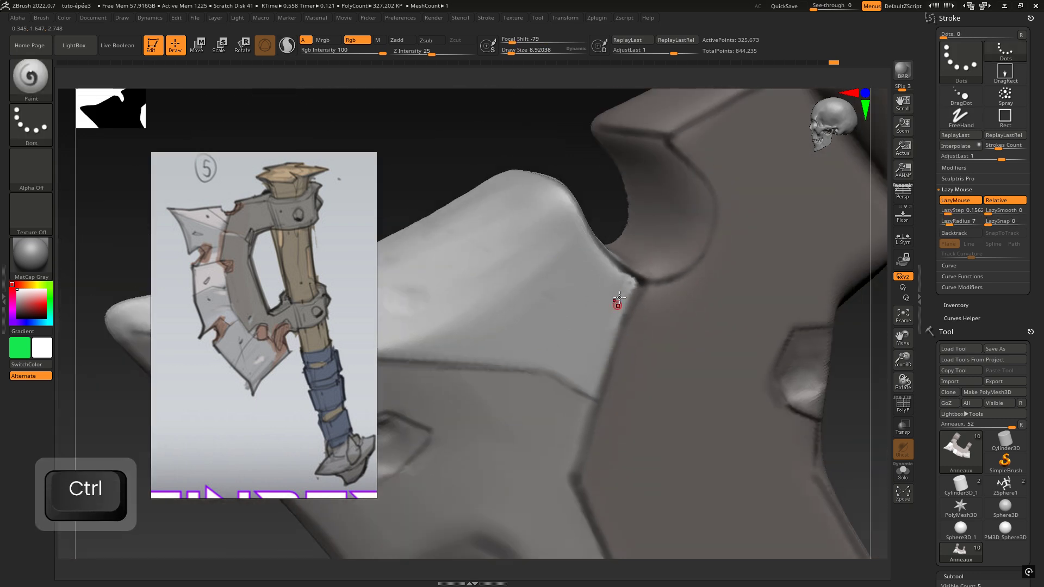
- Sample a pale brown-grey from the support and paint highlights along the edges around its upper notch
{"action": "key", "text": "c"}
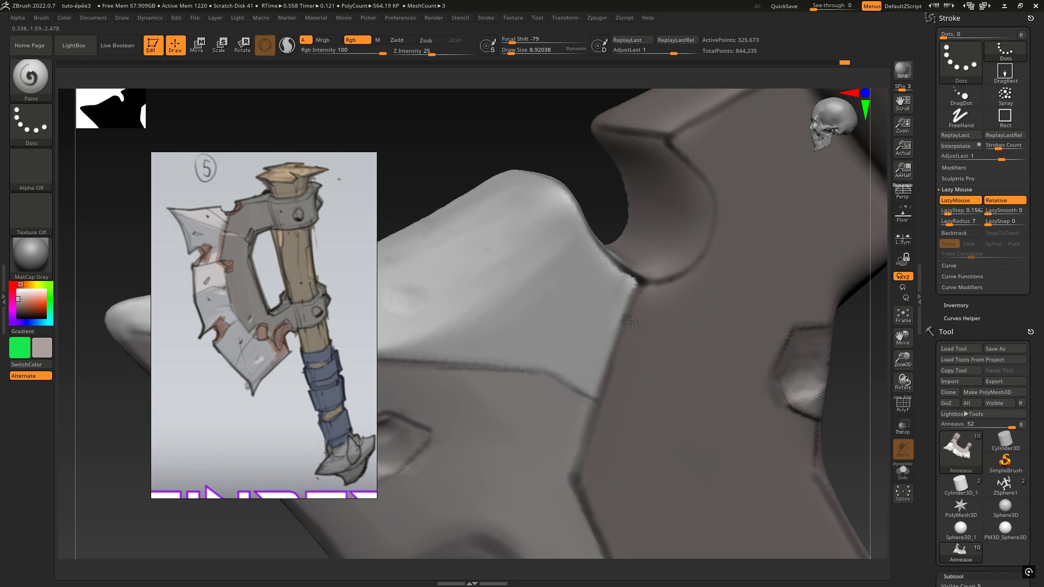
{"action": "right_click_drag", "start_coordinate": [673, 288], "coordinate": [727, 167]}
{"action": "key", "text": "c"}
{"action": "key", "text": "c"}
{"action": "right_click_drag", "start_coordinate": [664, 180], "coordinate": [650, 298], "text": "alt"}
{"action": "right_click_drag", "start_coordinate": [626, 251], "coordinate": [615, 216]}
- Set the paint colour to black and darken the crease between the support and the upper ring, undoing the last stroke
{"action": "key", "text": "space"}
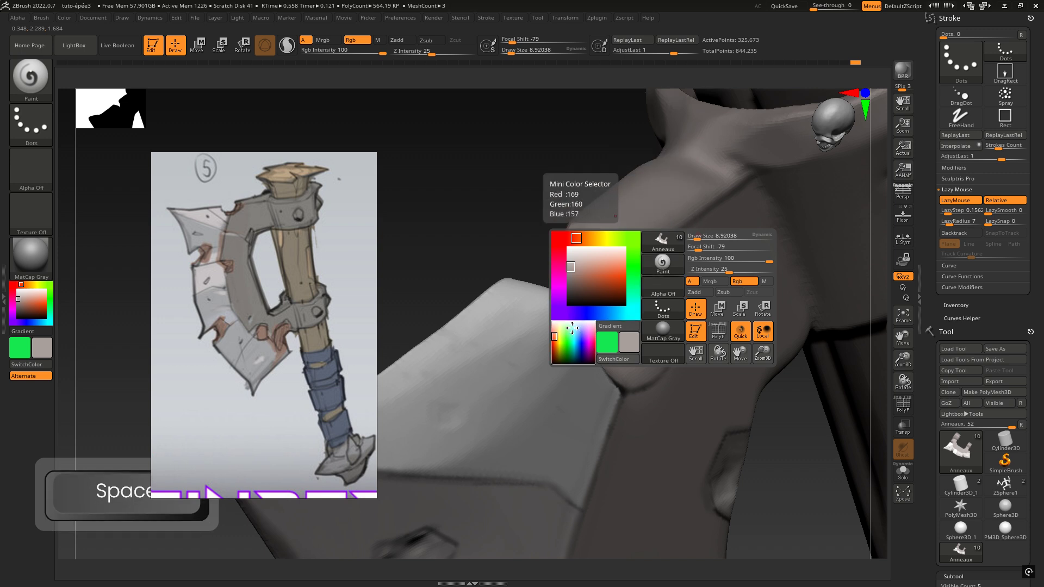
{"action": "mouse_move", "coordinate": [558, 312]}
{"action": "right_mouse_down"}
{"action": "mouse_move", "coordinate": [580, 244]}
{"action": "mouse_move", "coordinate": [563, 178]}
{"action": "mouse_move", "coordinate": [575, 257]}
{"action": "right_mouse_up"}
{"action": "right_click_drag", "start_coordinate": [727, 213], "coordinate": [592, 266]}
{"action": "right_click_drag", "start_coordinate": [682, 278], "coordinate": [636, 278]}
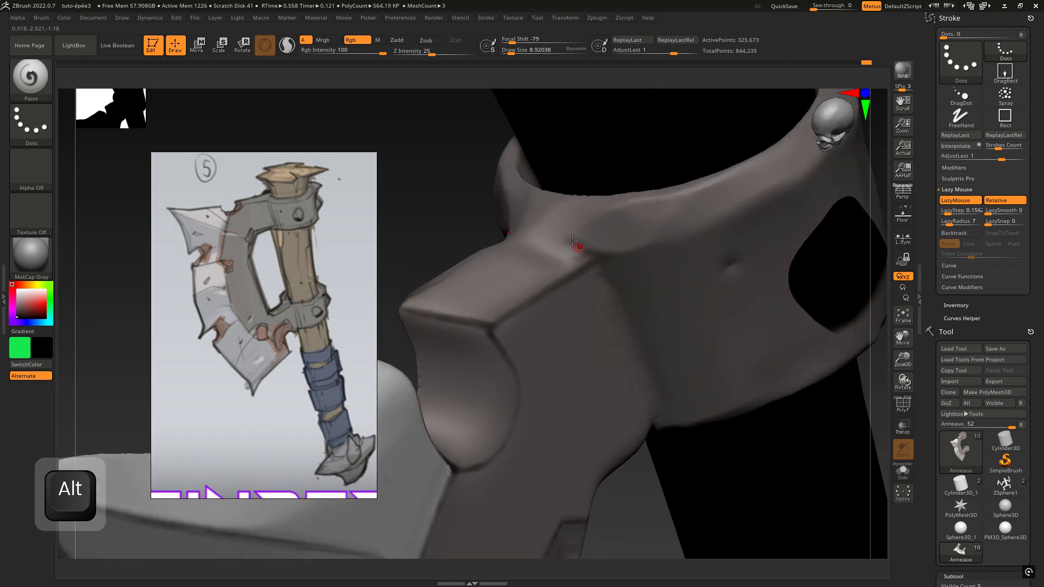
{"action": "right_click_drag", "start_coordinate": [678, 347], "coordinate": [612, 265]}
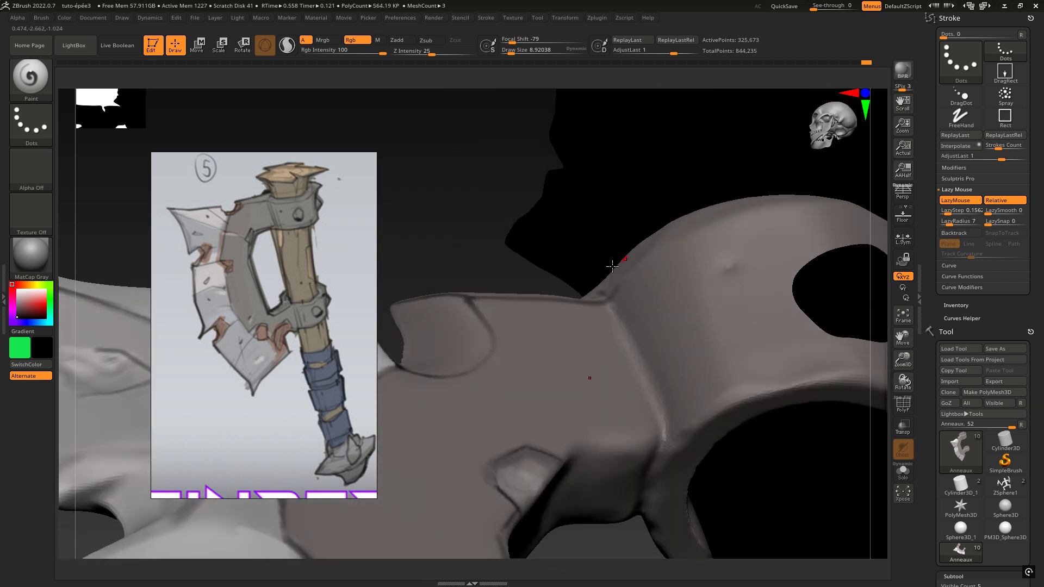
{"action": "mouse_move", "coordinate": [559, 363]}
{"action": "right_mouse_down"}
{"action": "mouse_move", "coordinate": [602, 407]}
{"action": "mouse_move", "coordinate": [620, 405]}
{"action": "right_mouse_up"}
{"action": "mouse_move", "coordinate": [763, 365]}
{"action": "right_mouse_down", "text": "ctrl"}
{"action": "mouse_move", "coordinate": [772, 305]}
{"action": "mouse_move", "coordinate": [656, 328]}
{"action": "mouse_move", "coordinate": [652, 305]}
{"action": "mouse_move", "coordinate": [753, 266]}
{"action": "right_mouse_up", "text": "ctrl"}
{"action": "right_click_drag", "start_coordinate": [753, 267], "coordinate": [767, 324], "text": "ctrl"}
{"action": "right_click", "coordinate": [659, 315]}
{"action": "right_click_drag", "start_coordinate": [646, 303], "coordinate": [764, 287]}
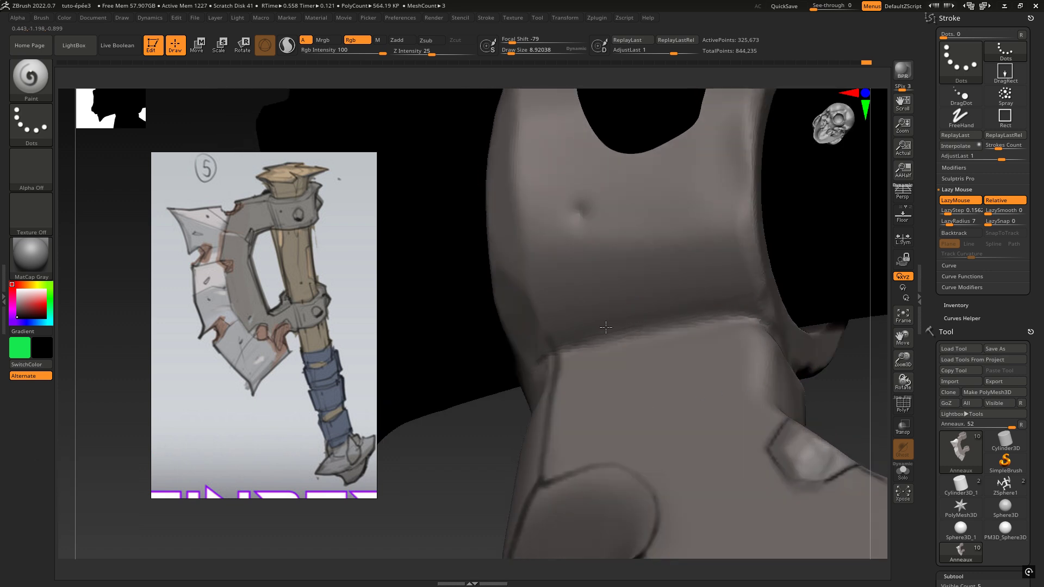
{"action": "left_click_drag", "start_coordinate": [735, 315], "coordinate": [535, 356]}
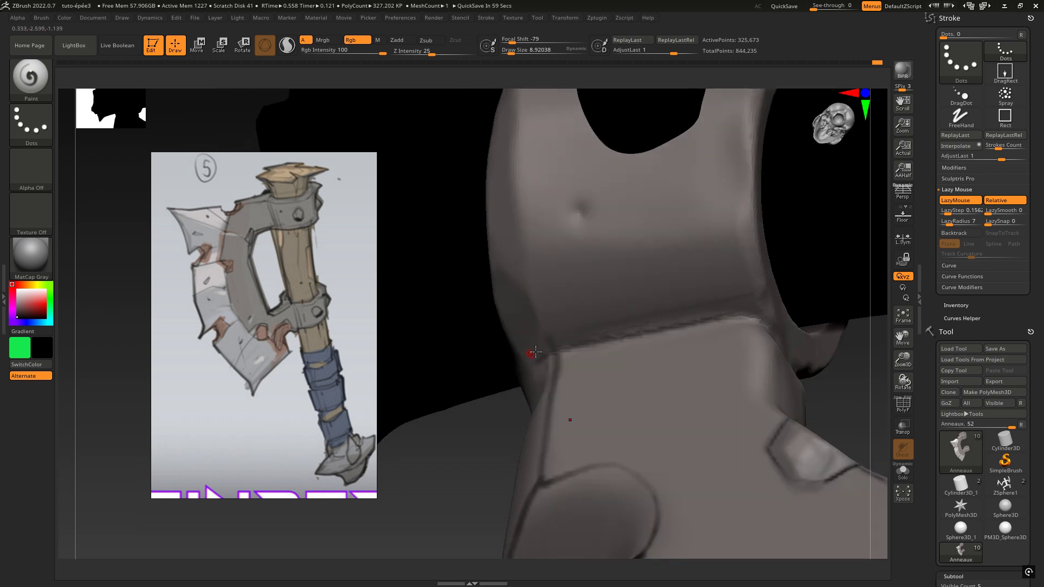
{"action": "key", "text": "ctrl+z"}
- Sample a pale brown-grey from the metal and paint a highlight along the upper ring's crease
{"action": "right_click_drag", "start_coordinate": [549, 356], "coordinate": [611, 322]}
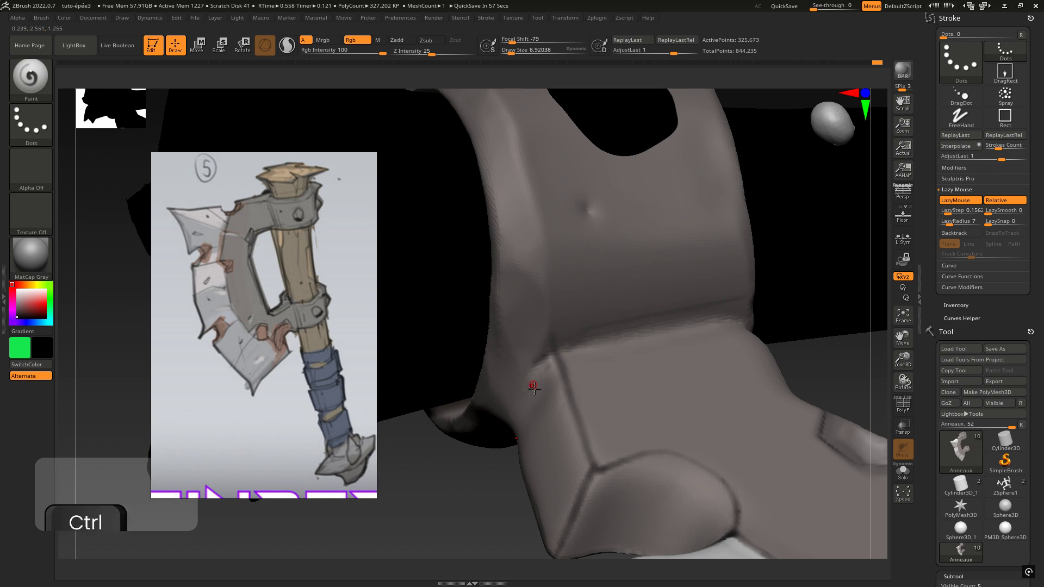
{"action": "right_click_drag", "start_coordinate": [525, 371], "coordinate": [546, 392]}
{"action": "key", "text": "c"}
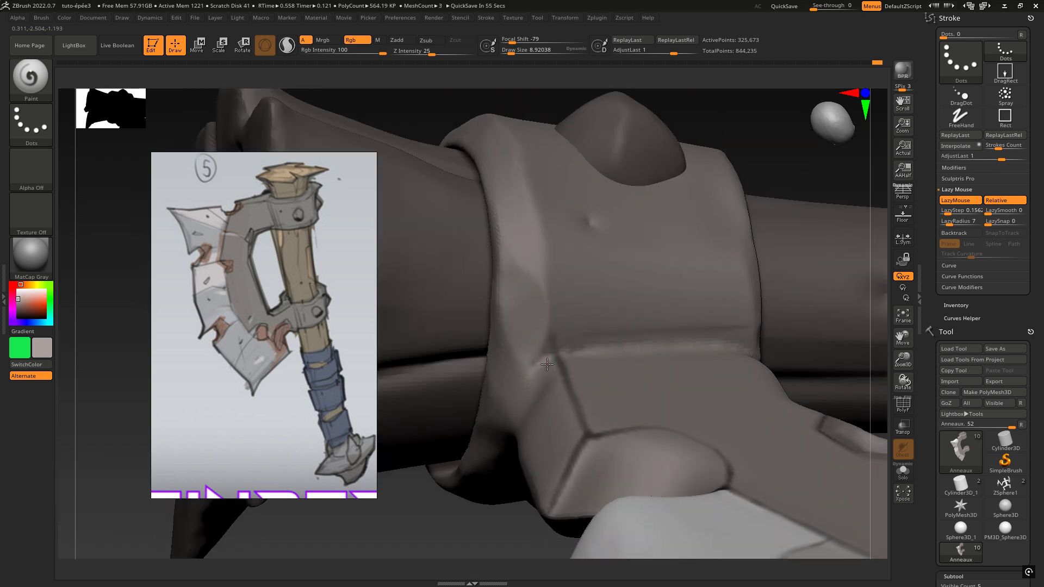
- Set the paint colour back to black and touch up the end of the upper ring's crease line
{"action": "key", "text": "space"}
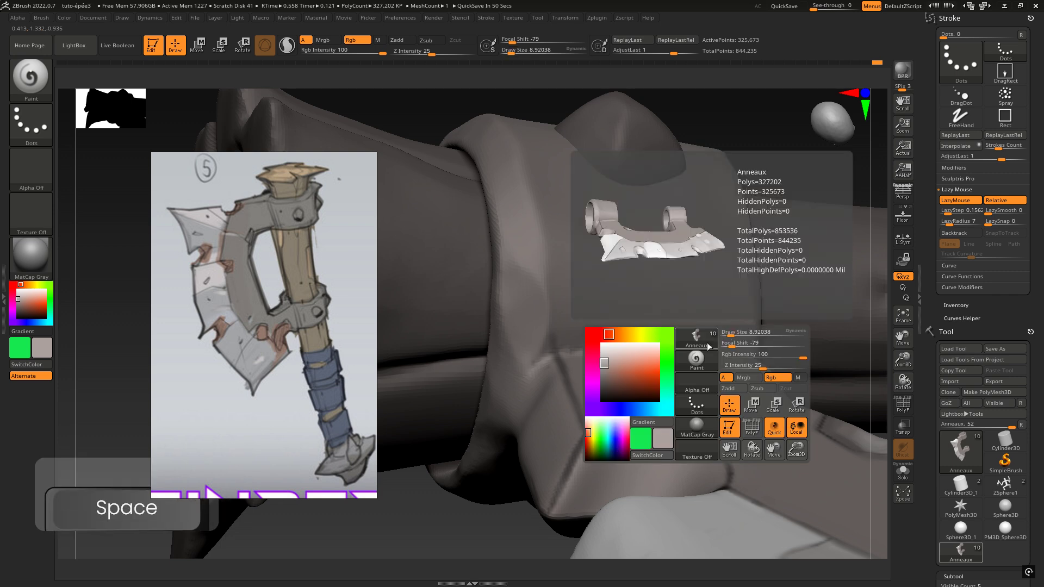
{"action": "left_click", "coordinate": [603, 396]}
{"action": "mouse_move", "coordinate": [612, 378]}
{"action": "right_mouse_down"}
{"action": "mouse_move", "coordinate": [634, 348]}
{"action": "mouse_move", "coordinate": [622, 376]}
{"action": "right_mouse_up"}
{"action": "key", "text": "space"}
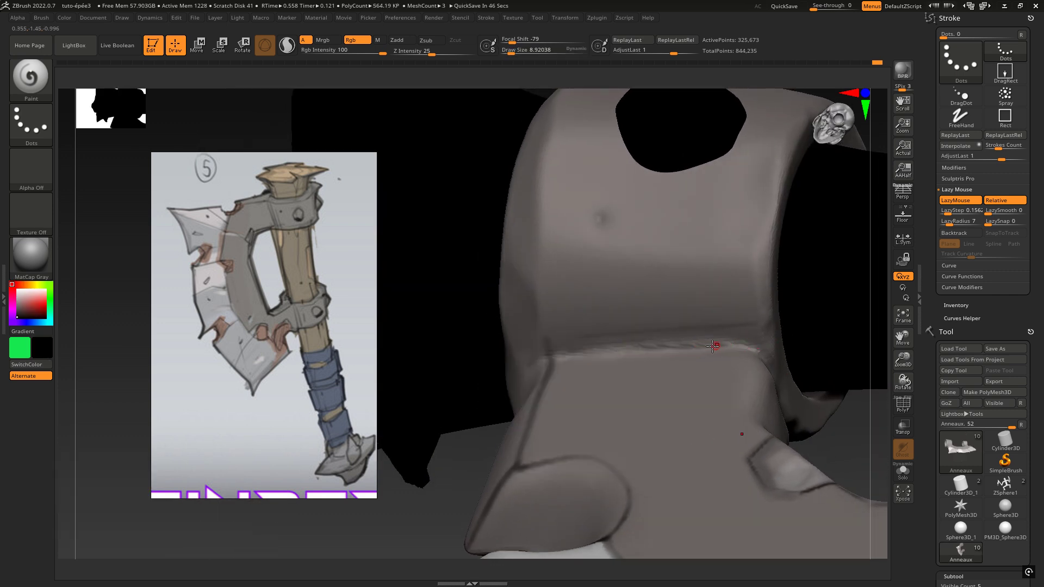
{"action": "left_click_drag", "start_coordinate": [712, 346], "coordinate": [768, 344]}
{"action": "mouse_move", "coordinate": [761, 342]}
{"action": "right_mouse_down"}
{"action": "mouse_move", "coordinate": [702, 268]}
{"action": "mouse_move", "coordinate": [738, 391]}
{"action": "mouse_move", "coordinate": [725, 380]}
{"action": "mouse_move", "coordinate": [543, 351]}
{"action": "mouse_move", "coordinate": [578, 279]}
{"action": "mouse_move", "coordinate": [660, 323]}
{"action": "mouse_move", "coordinate": [702, 299]}
{"action": "mouse_move", "coordinate": [750, 306]}
{"action": "mouse_move", "coordinate": [750, 381]}
{"action": "mouse_move", "coordinate": [661, 310]}
{"action": "mouse_move", "coordinate": [718, 159]}
{"action": "mouse_move", "coordinate": [655, 381]}
{"action": "mouse_move", "coordinate": [599, 245]}
{"action": "right_mouse_up"}
- Set the paint colour to white and examine the whole axe against the concept drawing
{"action": "key", "text": "space"}
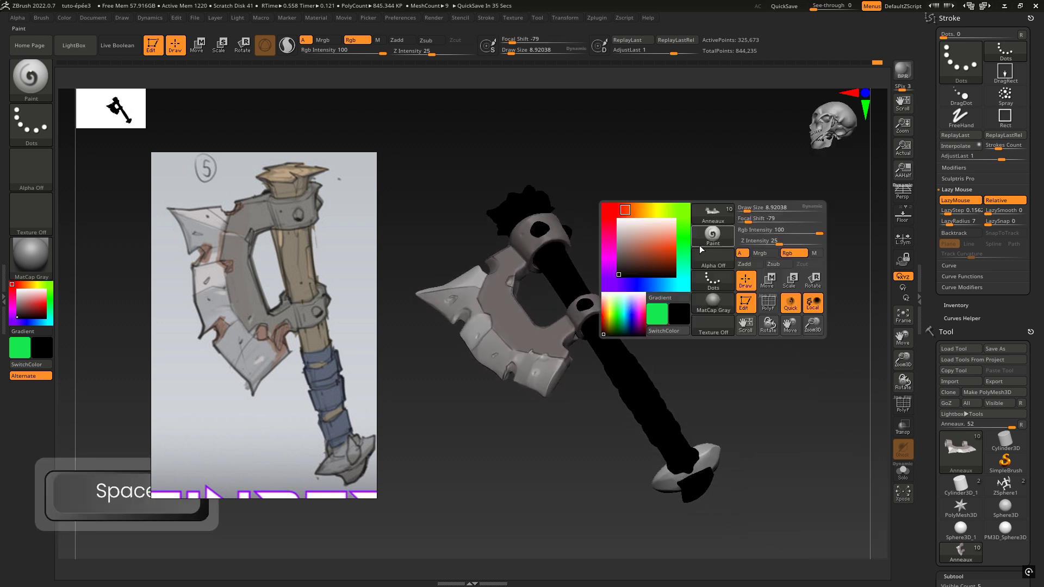
{"action": "right_click_drag", "start_coordinate": [727, 223], "coordinate": [684, 257]}
{"action": "key", "text": "ctrl"}
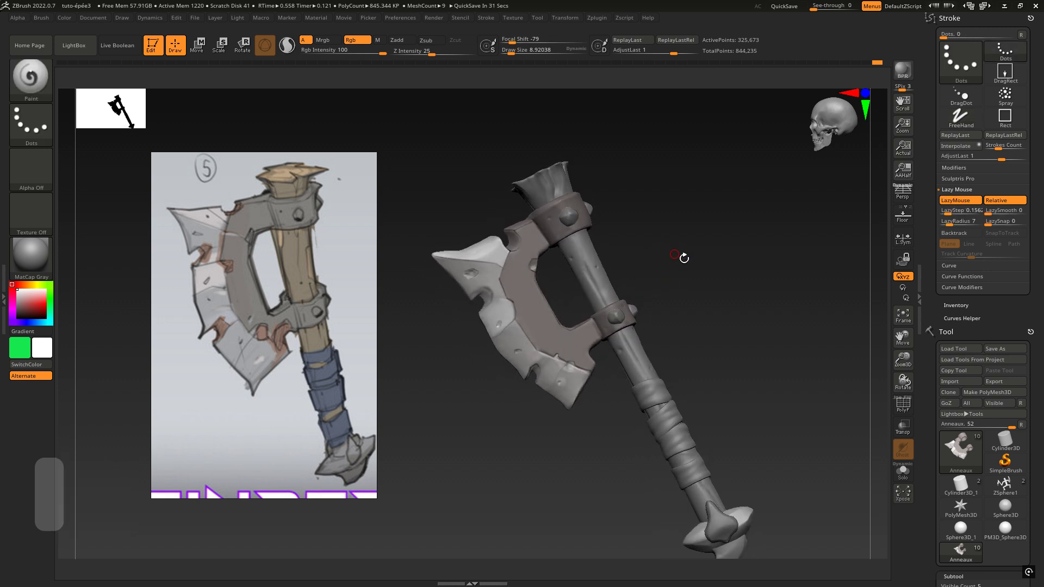
{"action": "right_click_drag", "start_coordinate": [673, 334], "coordinate": [601, 275], "text": "alt"}
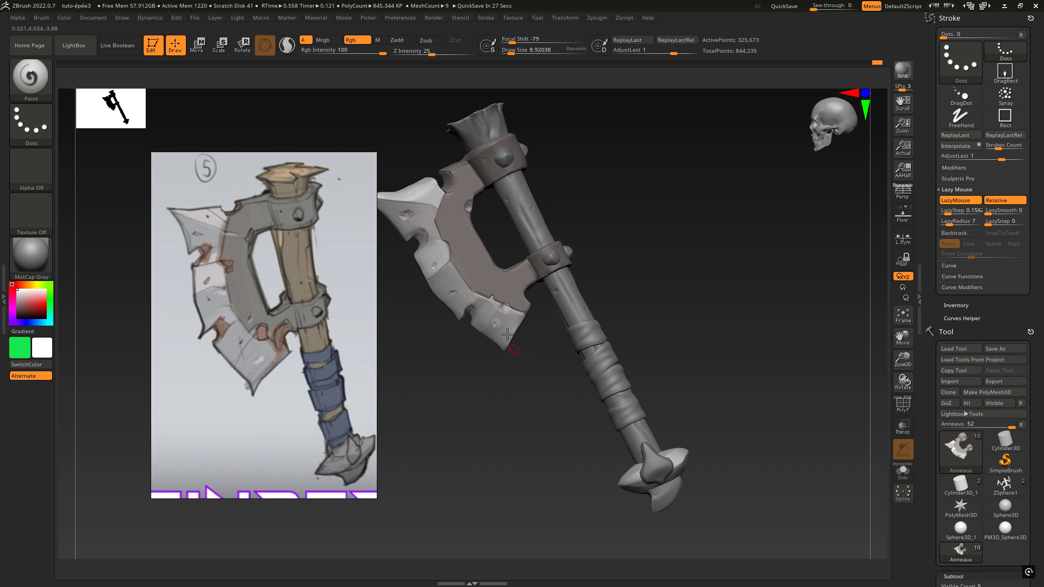
{"action": "mouse_move", "coordinate": [508, 334]}
{"action": "right_mouse_down", "text": "ctrl"}
{"action": "mouse_move", "coordinate": [600, 257]}
{"action": "mouse_move", "coordinate": [708, 266]}
{"action": "right_mouse_up", "text": "ctrl"}
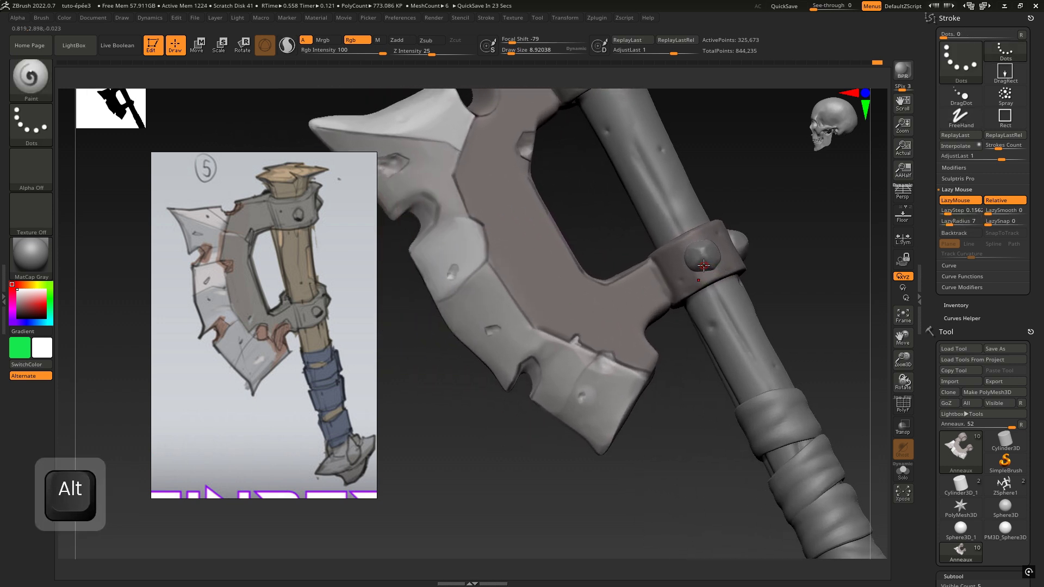
- Set the paint colour to black and outline the notch edge on the support below the lower ring
{"action": "right_click_drag", "start_coordinate": [681, 289], "coordinate": [642, 309]}
{"action": "key", "text": "space"}
{"action": "left_click", "coordinate": [532, 390]}
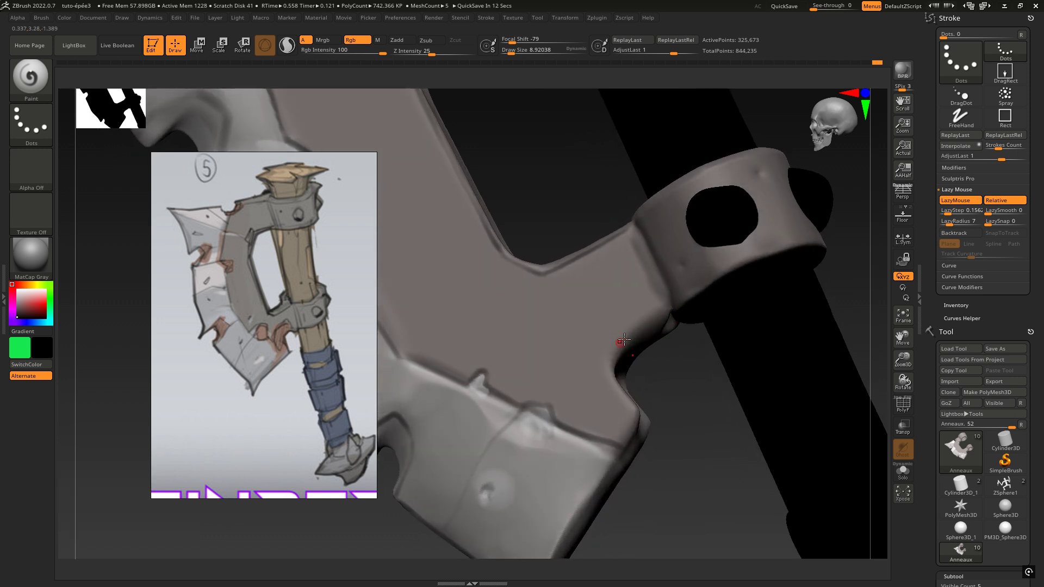
{"action": "right_click_drag", "start_coordinate": [643, 348], "coordinate": [699, 347]}
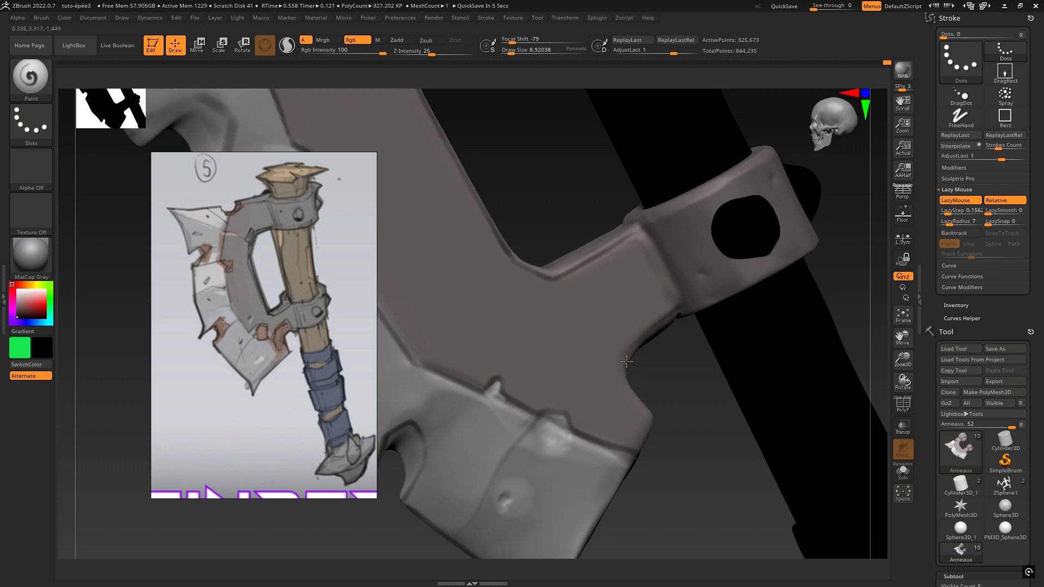
{"action": "mouse_move", "coordinate": [649, 392]}
{"action": "right_mouse_down"}
{"action": "mouse_move", "coordinate": [701, 359]}
{"action": "mouse_move", "coordinate": [675, 381]}
{"action": "mouse_move", "coordinate": [628, 389]}
{"action": "right_mouse_up"}
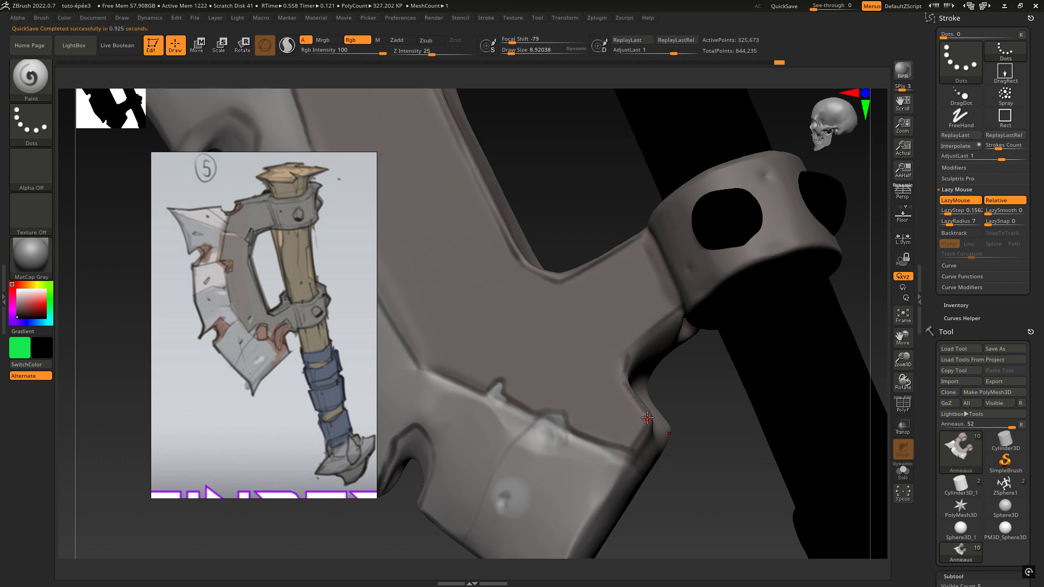
{"action": "right_click_drag", "start_coordinate": [647, 418], "coordinate": [623, 351]}
{"action": "right_click_drag", "start_coordinate": [650, 301], "coordinate": [520, 246], "text": "alt"}
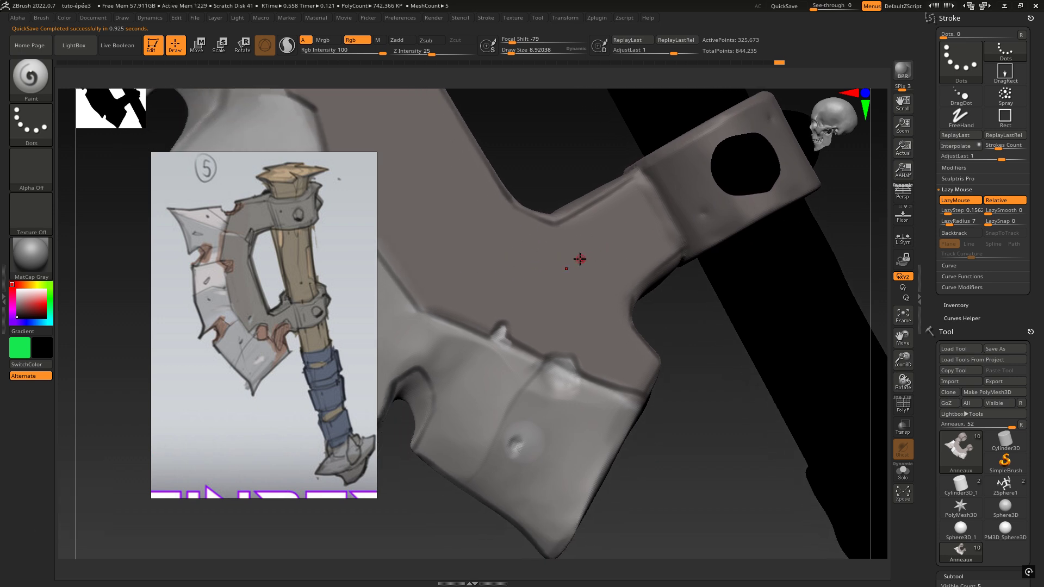
- Paint several straight black test lines at different angles across the lower part of the support
{"action": "key", "text": "shift"}
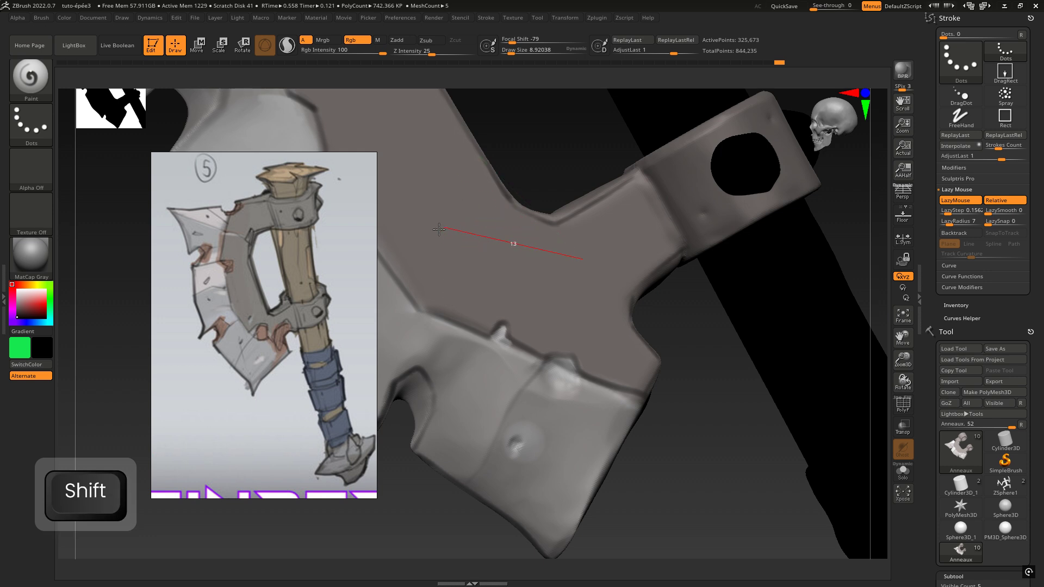
{"action": "left_click_drag", "start_coordinate": [438, 230], "coordinate": [426, 236], "text": "shift"}
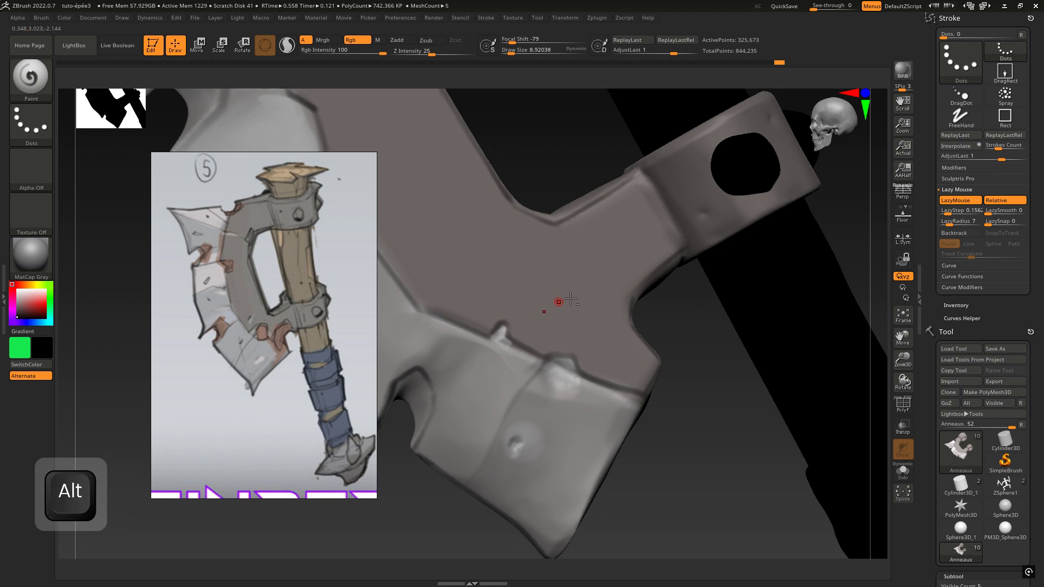
{"action": "right_click_drag", "start_coordinate": [570, 297], "coordinate": [654, 283], "text": "alt"}
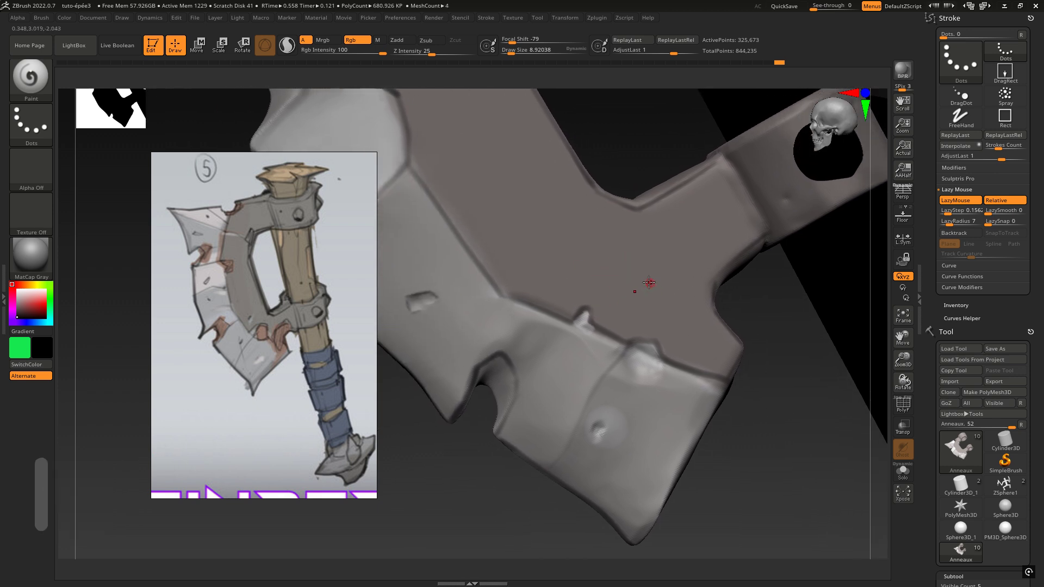
{"action": "left_click_drag", "start_coordinate": [603, 238], "coordinate": [623, 239]}
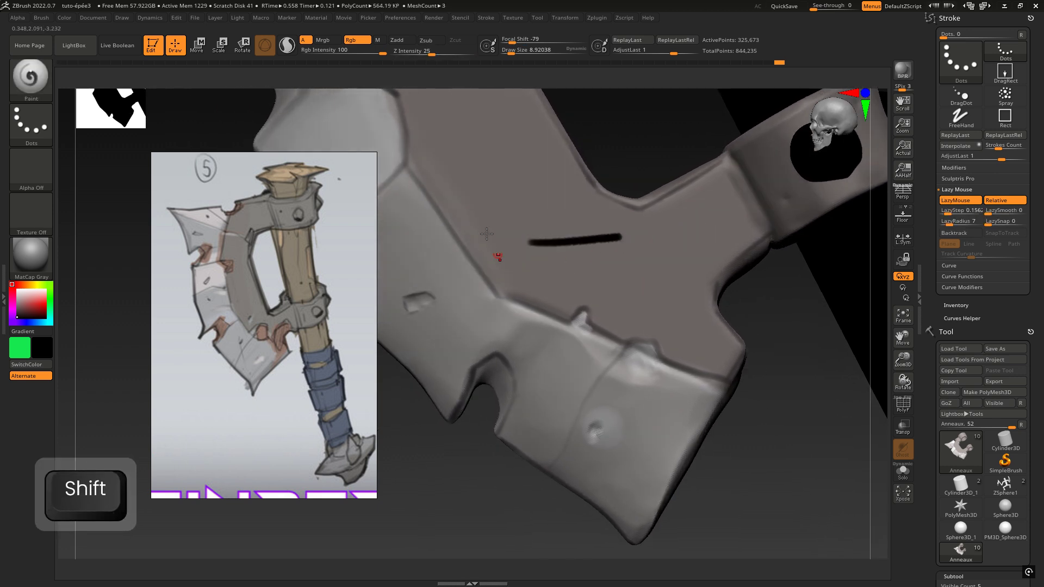
{"action": "left_click_drag", "start_coordinate": [457, 187], "coordinate": [506, 194], "text": "shift"}
{"action": "left_click_drag", "start_coordinate": [639, 221], "coordinate": [639, 221], "text": "shift"}
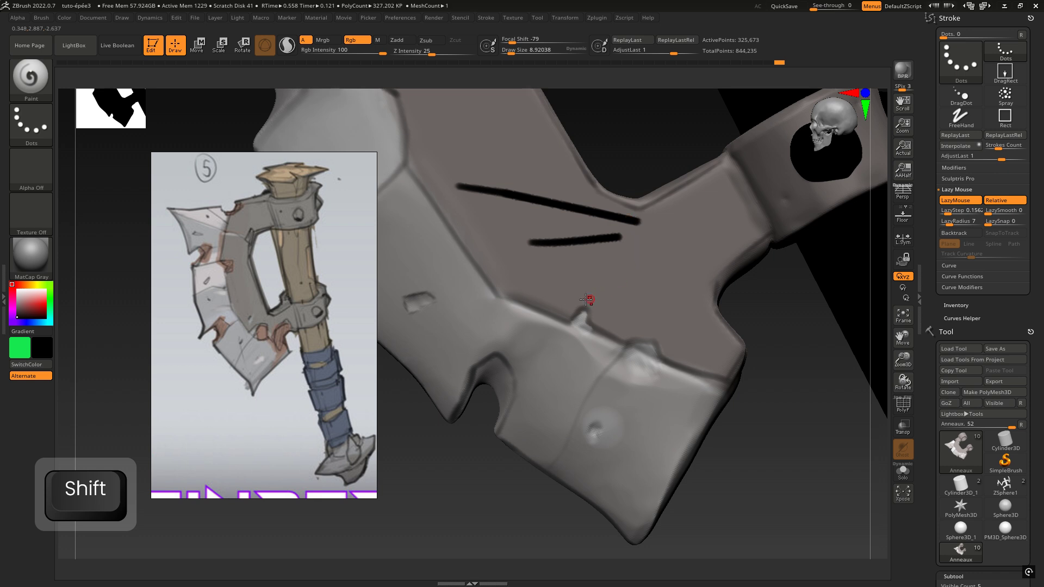
{"action": "left_click_drag", "start_coordinate": [576, 296], "coordinate": [702, 233], "text": "shift"}
{"action": "right_click_drag", "start_coordinate": [507, 182], "coordinate": [532, 254], "text": "alt"}
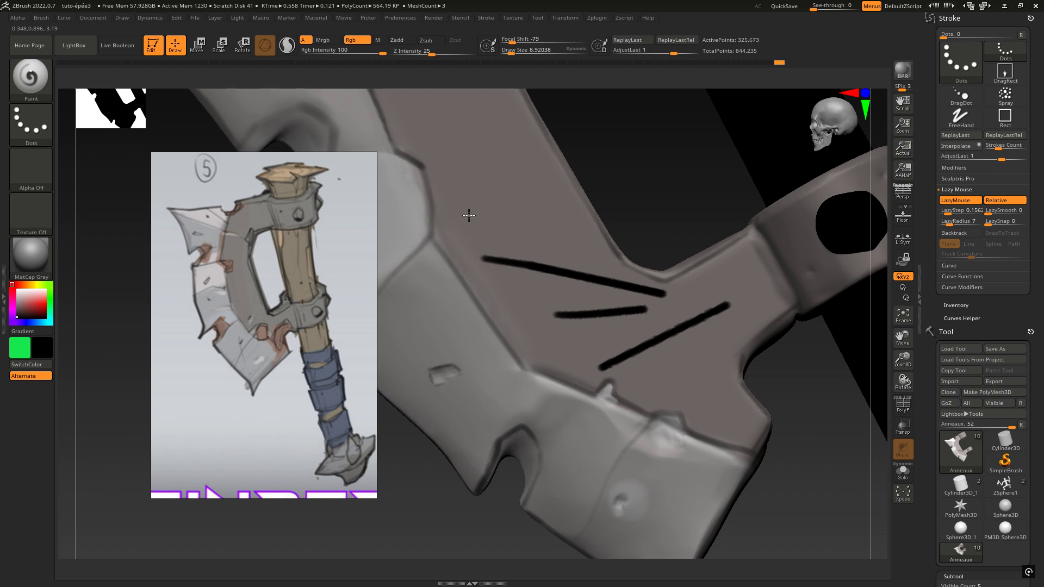
{"action": "left_click_drag", "start_coordinate": [471, 216], "coordinate": [594, 251], "text": "shift"}
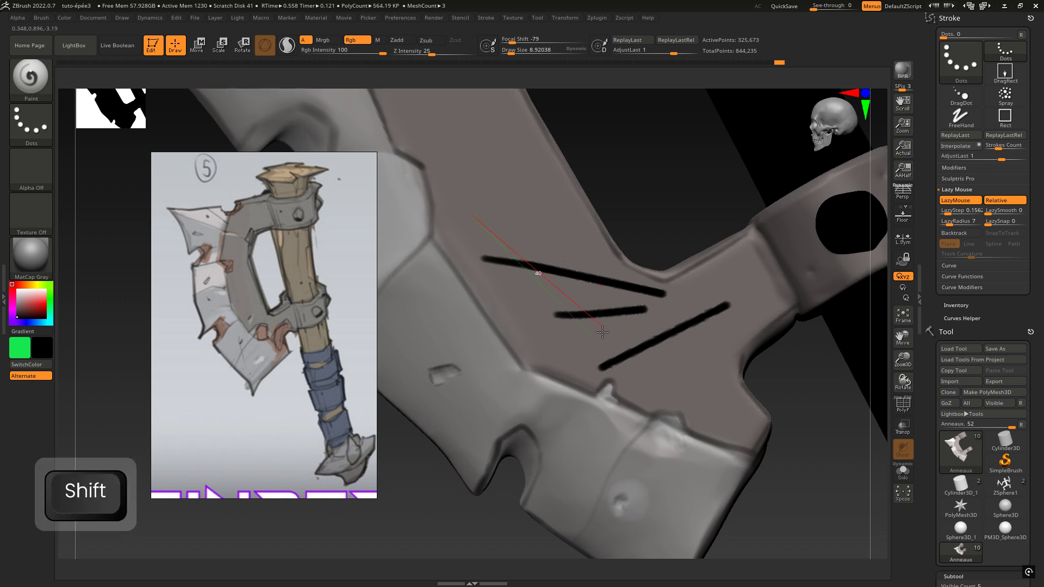
{"action": "left_click_drag", "start_coordinate": [561, 354], "coordinate": [561, 353], "text": "shift"}
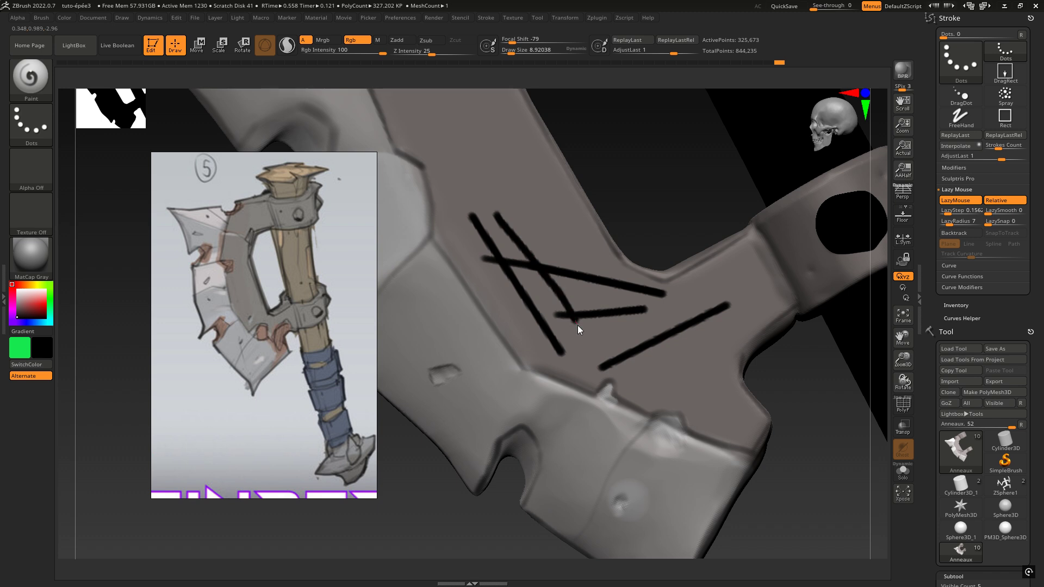
- Undo all the straight black test lines on the support
{"action": "key", "text": "ctrl+z"}
{"action": "key", "text": "ctrl+z"}
{"action": "key", "text": "ctrl+z"}
{"action": "key", "text": "ctrl+z"}
{"action": "key", "text": "ctrl+z"}
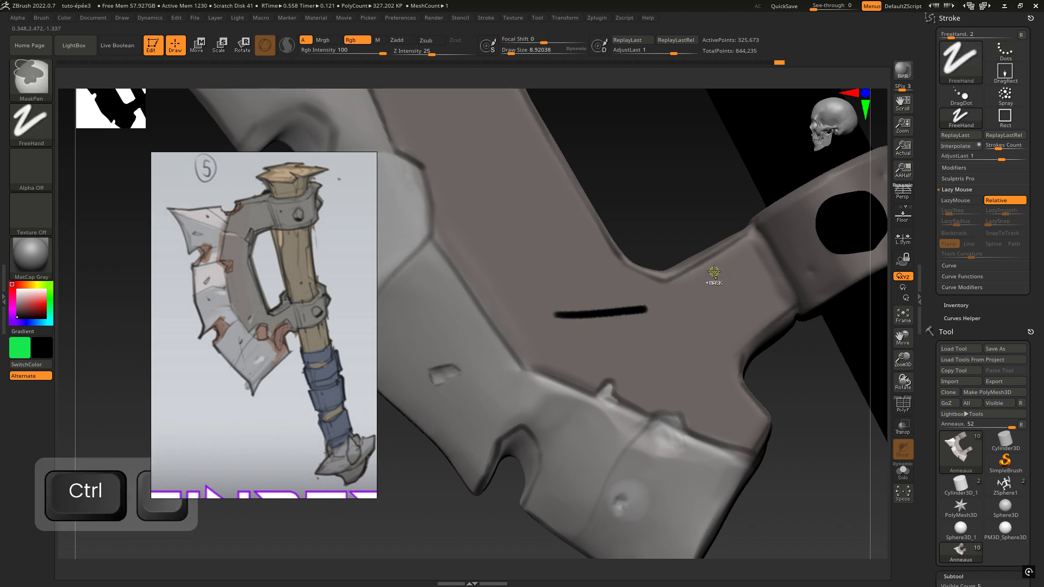
{"action": "key", "text": "ctrl+z"}
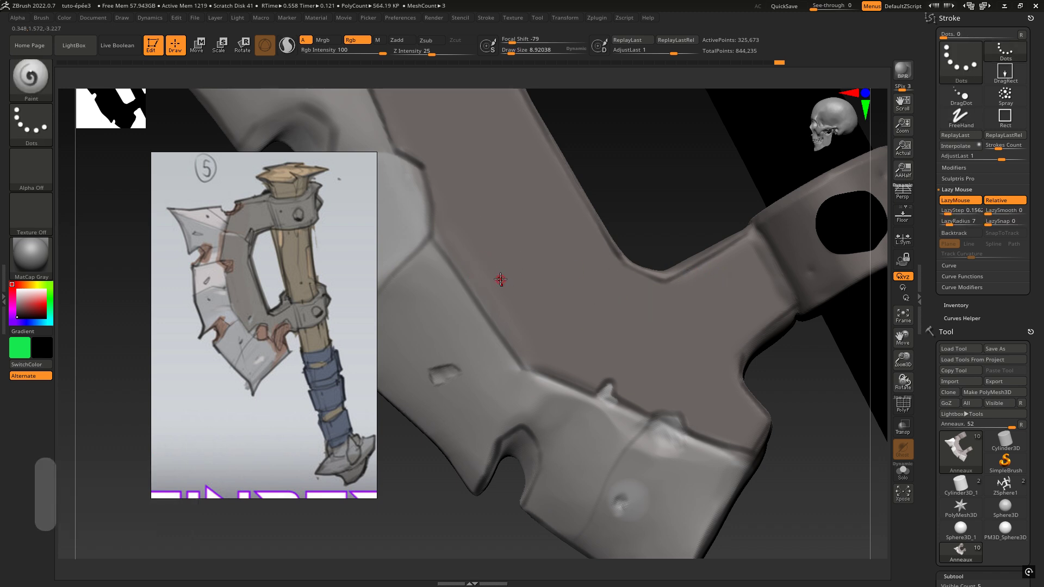
- Paint a continuous chain of straight black segments across the lower support towards the lower ring
{"action": "key", "text": "shift"}
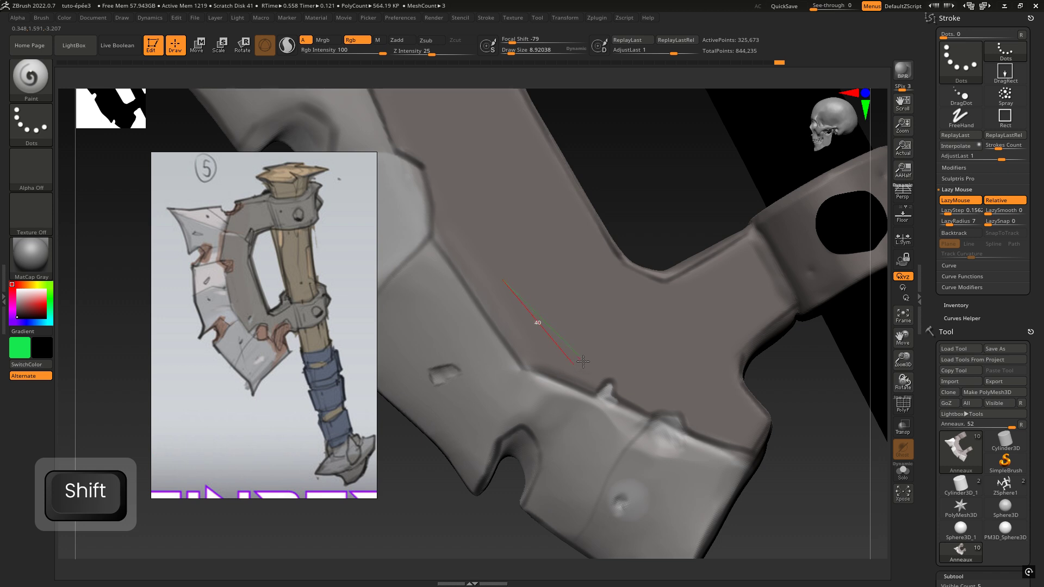
{"action": "left_click_drag", "start_coordinate": [599, 349], "coordinate": [600, 349], "text": "shift"}
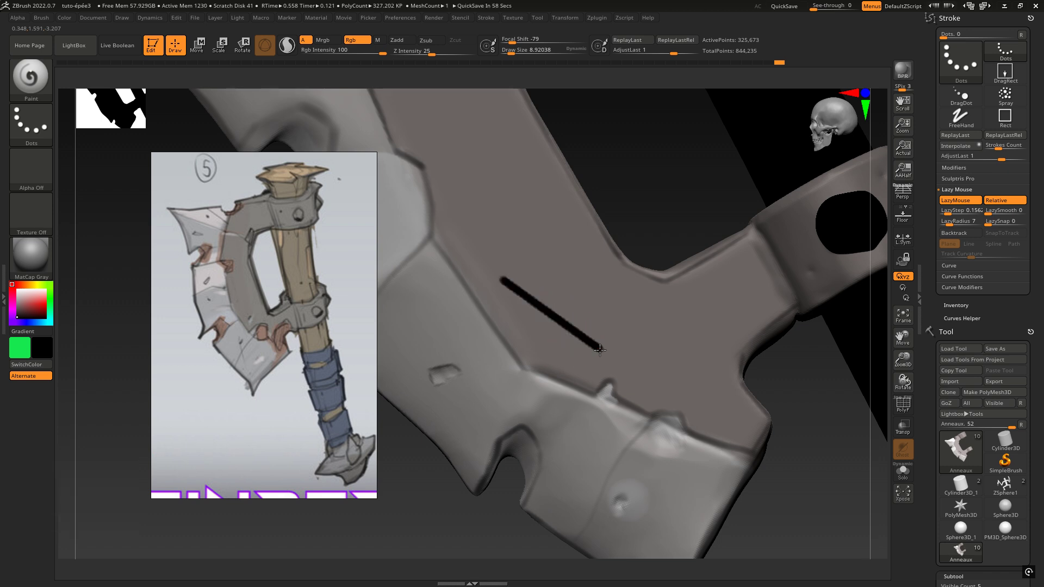
{"action": "mouse_move", "coordinate": [600, 349]}
{"action": "left_mouse_down", "text": "shift"}
{"action": "mouse_move", "coordinate": [678, 323]}
{"action": "mouse_move", "coordinate": [774, 326]}
{"action": "left_mouse_up", "text": "shift"}
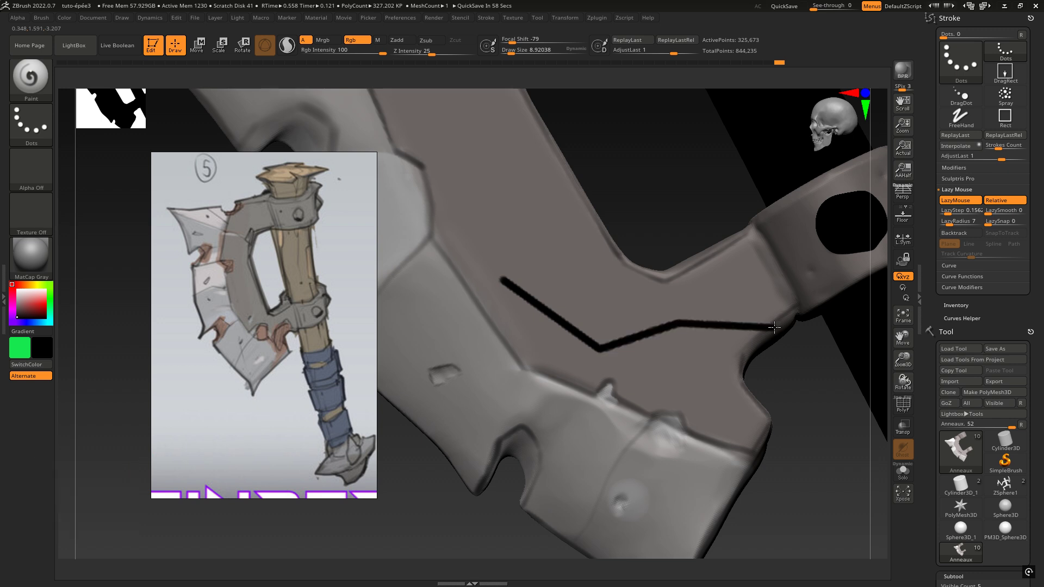
- Undo the chain of straight black segments painted across the lower support
{"action": "right_click_drag", "start_coordinate": [696, 388], "coordinate": [626, 372], "text": "ctrl"}
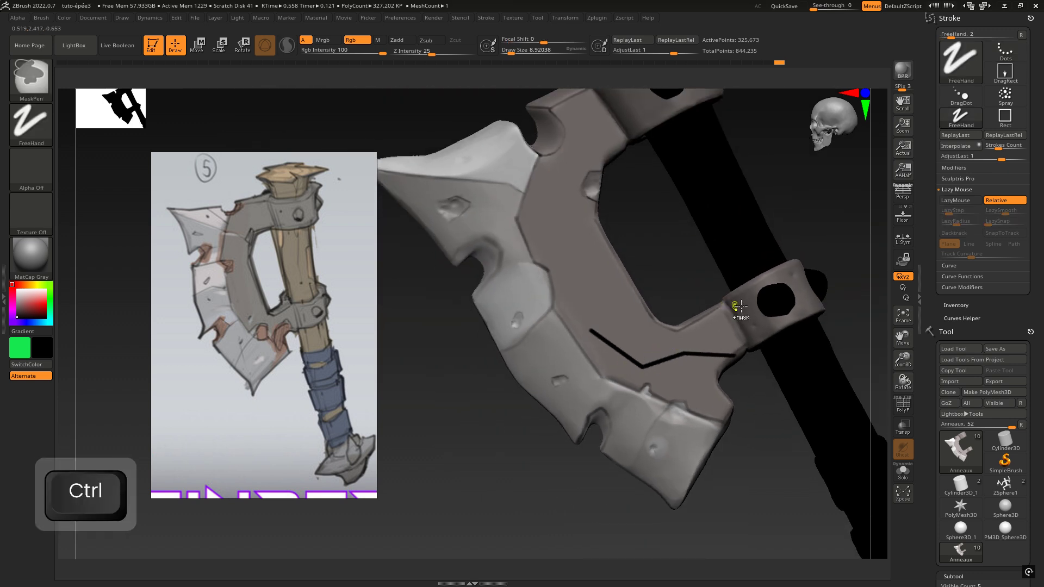
{"action": "key", "text": "ctrl+z"}
{"action": "mouse_move", "coordinate": [706, 352]}
{"action": "right_mouse_down"}
{"action": "mouse_move", "coordinate": [636, 350]}
{"action": "mouse_move", "coordinate": [697, 339]}
{"action": "right_mouse_up"}
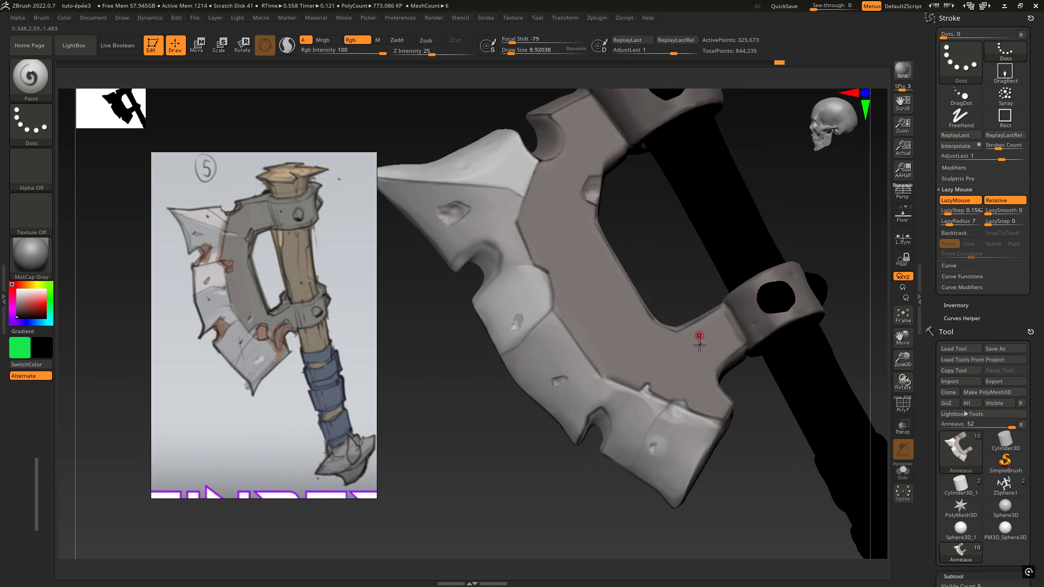
{"action": "right_click_drag", "start_coordinate": [720, 447], "coordinate": [703, 473]}
{"action": "mouse_move", "coordinate": [754, 405]}
{"action": "right_mouse_down"}
{"action": "mouse_move", "coordinate": [772, 405]}
{"action": "mouse_move", "coordinate": [702, 359]}
{"action": "right_mouse_up"}
{"action": "mouse_move", "coordinate": [672, 327]}
{"action": "right_mouse_down"}
{"action": "mouse_move", "coordinate": [707, 336]}
{"action": "mouse_move", "coordinate": [574, 272]}
{"action": "right_mouse_up"}
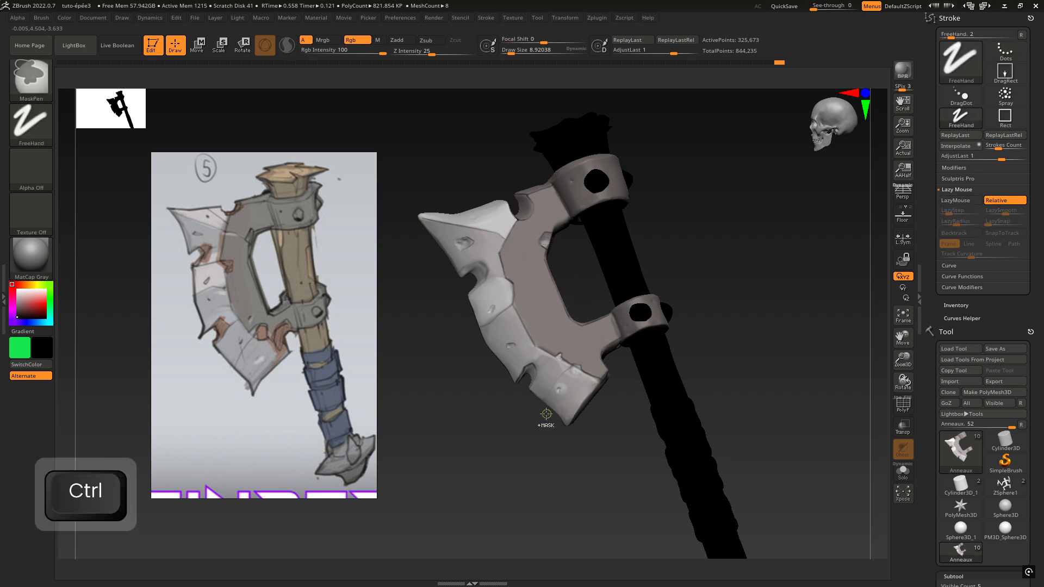
{"action": "mouse_move", "coordinate": [546, 414]}
{"action": "right_mouse_down", "text": "ctrl"}
{"action": "mouse_move", "coordinate": [745, 354]}
{"action": "mouse_move", "coordinate": [578, 372]}
{"action": "mouse_move", "coordinate": [684, 347]}
{"action": "right_mouse_up", "text": "ctrl"}
- Turn off Lazy Mouse and paint a black outline around the small dent near the blade's lower tip
{"action": "mouse_move", "coordinate": [532, 326]}
{"action": "right_mouse_down"}
{"action": "mouse_move", "coordinate": [571, 315]}
{"action": "mouse_move", "coordinate": [550, 344]}
{"action": "mouse_move", "coordinate": [564, 334]}
{"action": "right_mouse_up"}
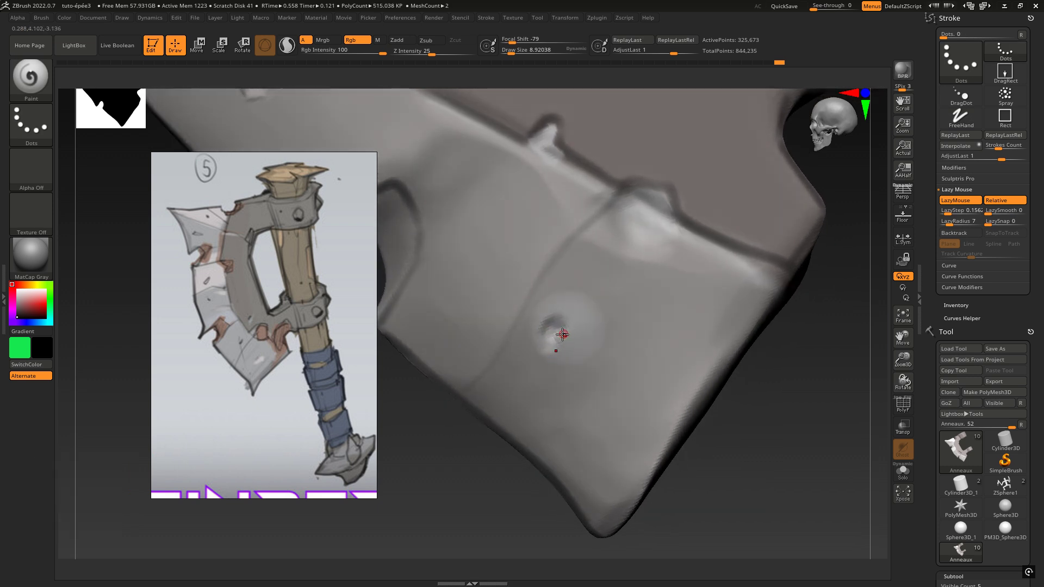
{"action": "key", "text": "l"}
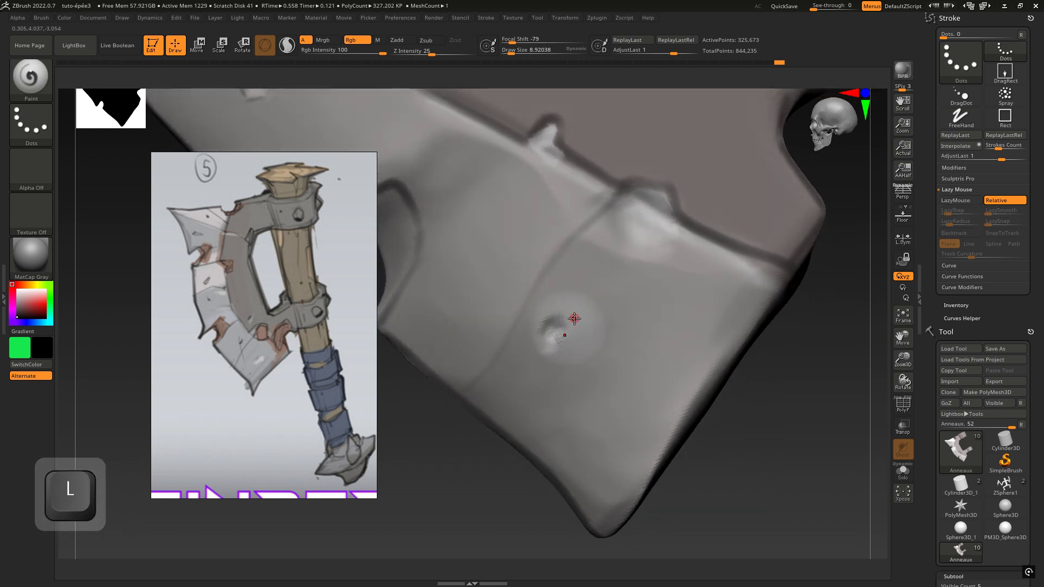
{"action": "key", "text": "space"}
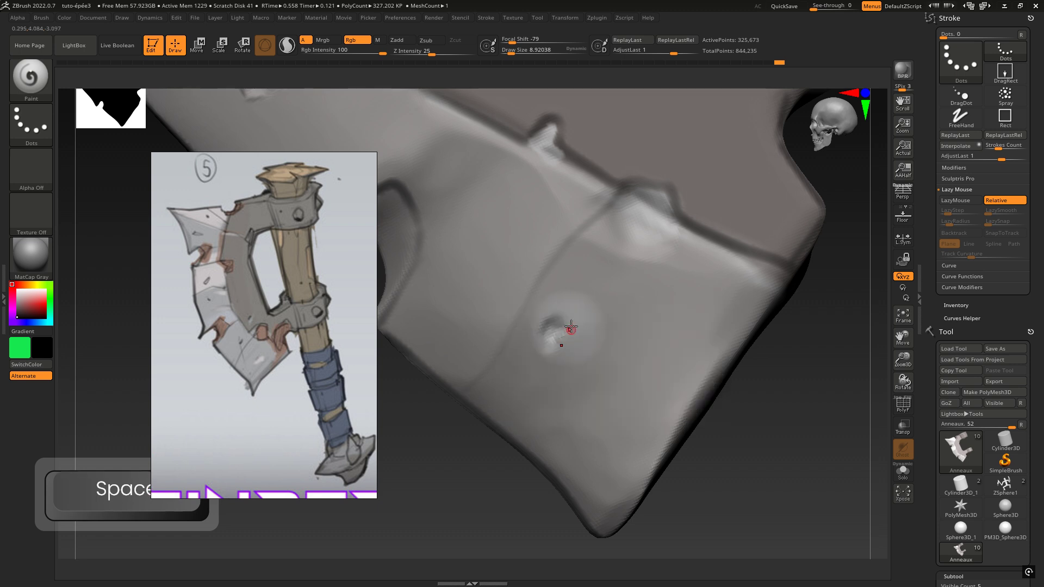
{"action": "right_click_drag", "start_coordinate": [549, 314], "coordinate": [553, 297]}
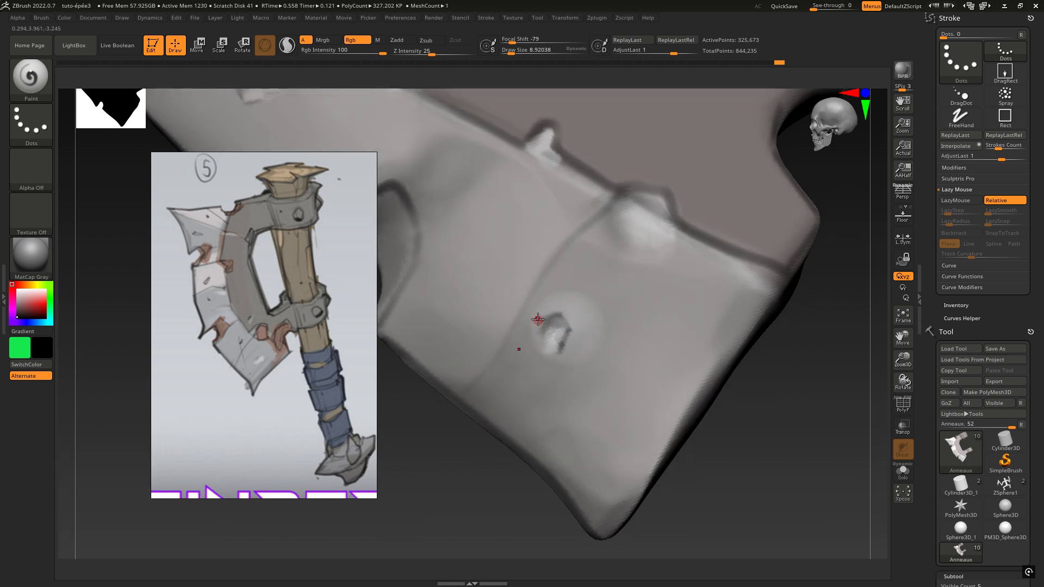
{"action": "left_click_drag", "start_coordinate": [544, 331], "coordinate": [547, 354]}
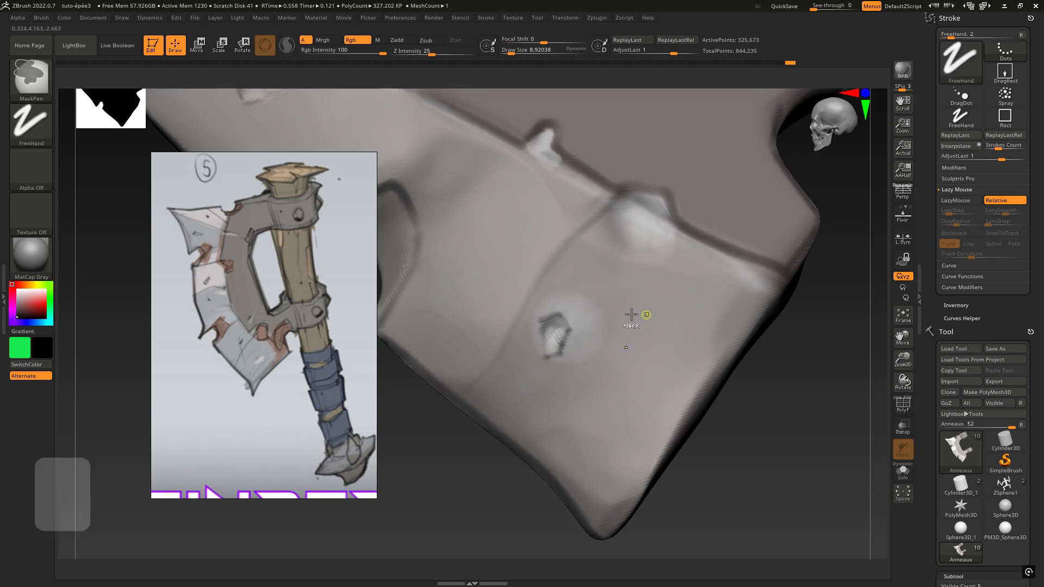
- Set the paint colour to a near-white and highlight the lower edge of the dent near the blade's lower tip
{"action": "right_click_drag", "start_coordinate": [631, 318], "coordinate": [533, 332], "text": "ctrl"}
{"action": "right_click_drag", "start_coordinate": [601, 308], "coordinate": [739, 276], "text": "ctrl"}
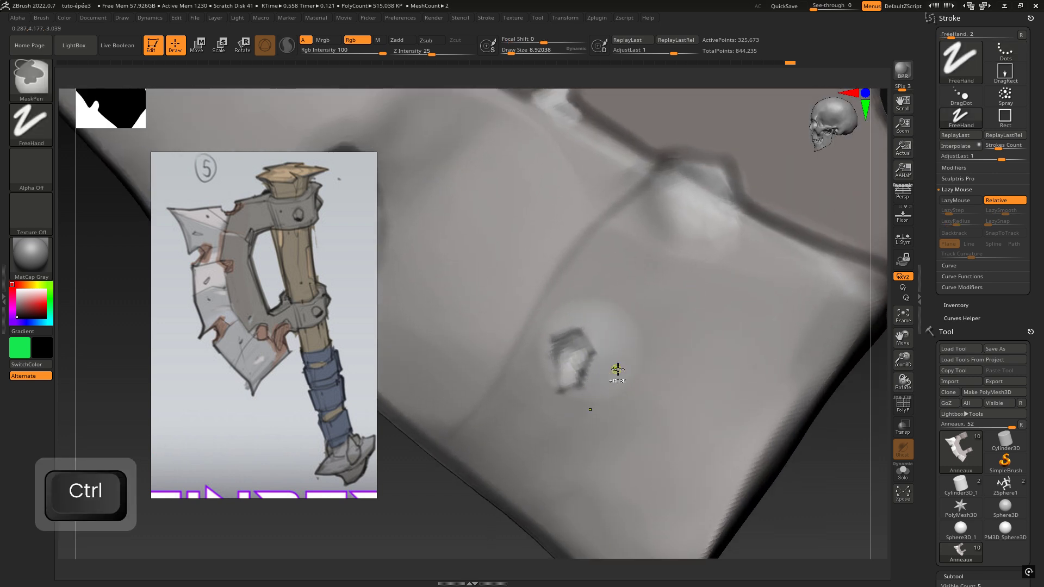
{"action": "key", "text": "c"}
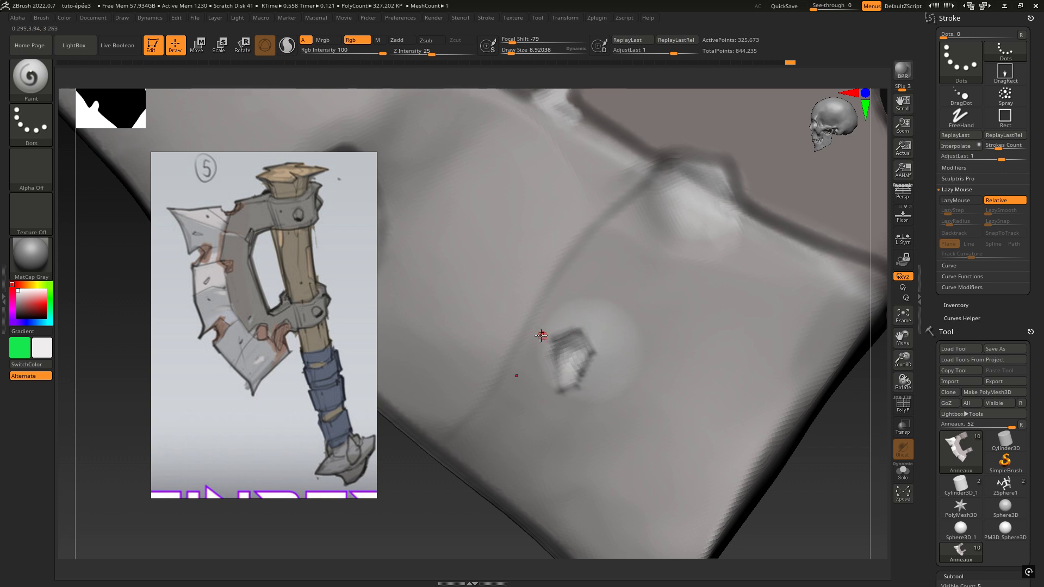
{"action": "mouse_move", "coordinate": [583, 389]}
{"action": "left_mouse_down"}
{"action": "mouse_move", "coordinate": [558, 395]}
{"action": "mouse_move", "coordinate": [569, 390]}
{"action": "left_mouse_up"}
- Pick a light grey paint colour and highlight the bevelled edge of the notch in the lower blade
{"action": "right_click_drag", "start_coordinate": [633, 351], "coordinate": [467, 348], "text": "ctrl"}
{"action": "right_click_drag", "start_coordinate": [645, 276], "coordinate": [757, 251]}
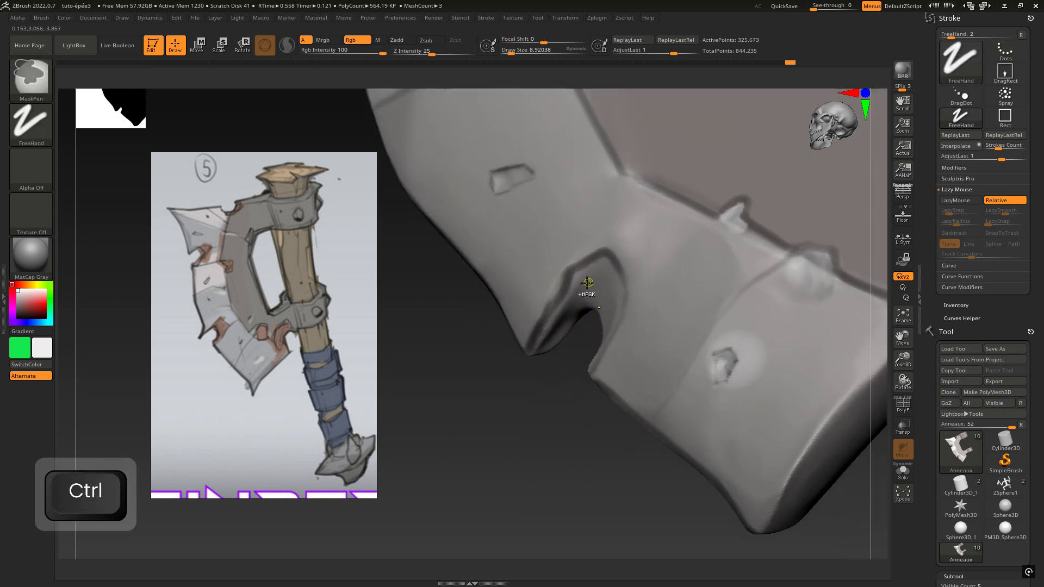
{"action": "mouse_move", "coordinate": [587, 282]}
{"action": "right_mouse_down", "text": "ctrl"}
{"action": "mouse_move", "coordinate": [578, 294]}
{"action": "mouse_move", "coordinate": [584, 280]}
{"action": "right_mouse_up", "text": "ctrl"}
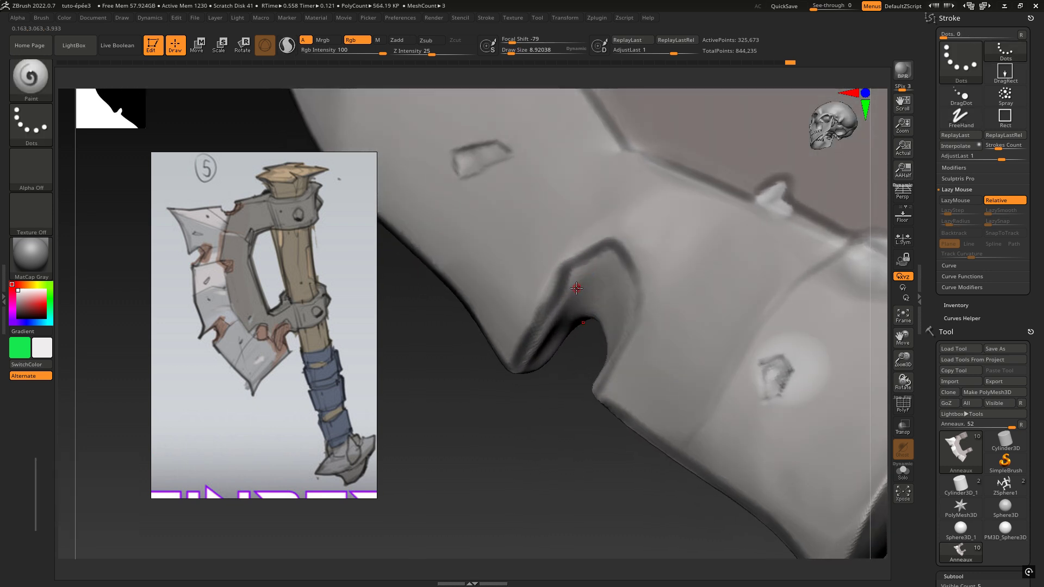
{"action": "key", "text": "c"}
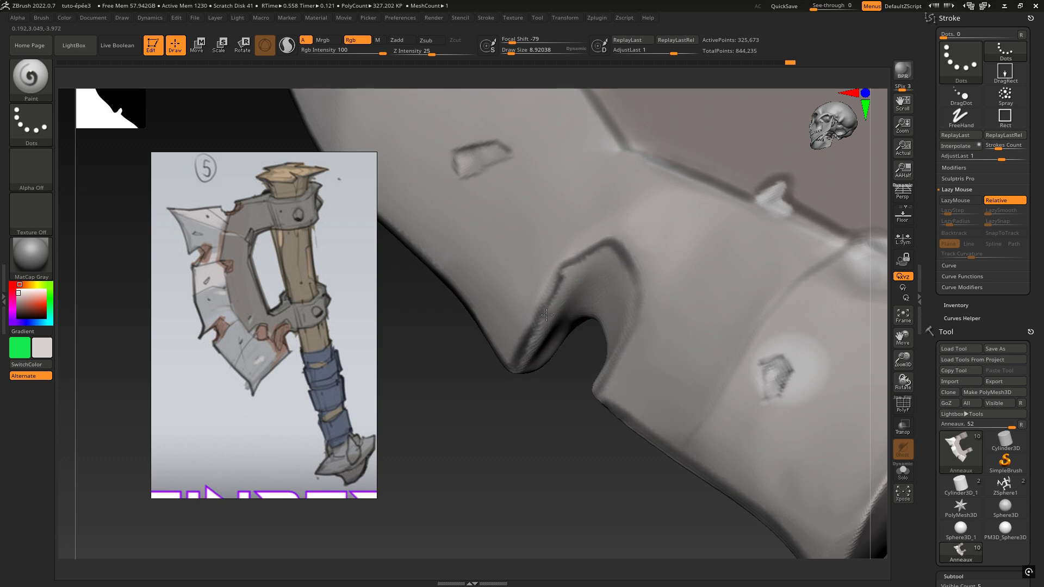
{"action": "left_click_drag", "start_coordinate": [548, 315], "coordinate": [537, 332]}
{"action": "mouse_move", "coordinate": [538, 331]}
{"action": "right_mouse_down"}
{"action": "mouse_move", "coordinate": [525, 326]}
{"action": "mouse_move", "coordinate": [564, 312]}
{"action": "right_mouse_up"}
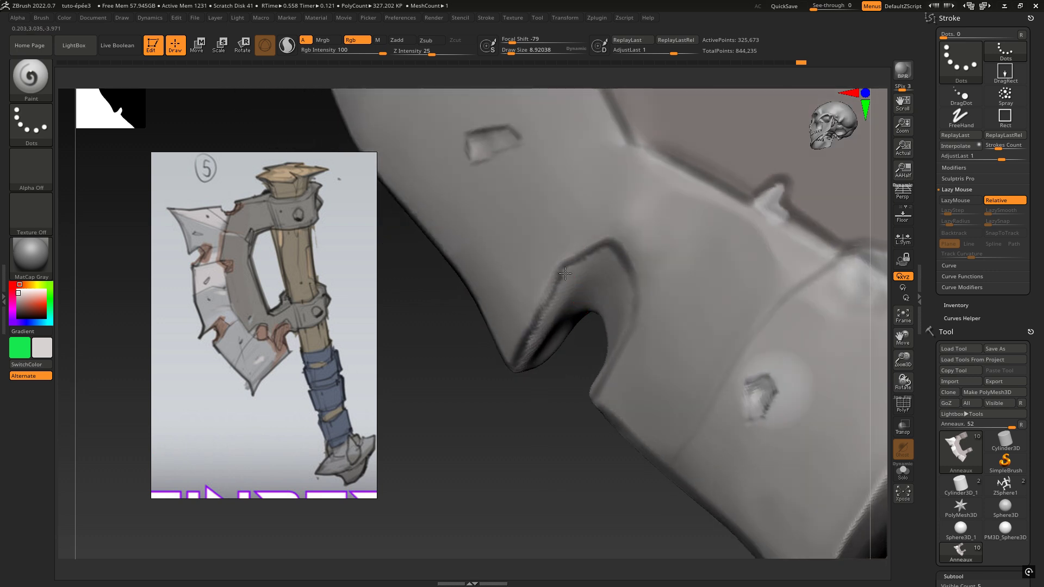
{"action": "mouse_move", "coordinate": [533, 343]}
{"action": "right_mouse_down"}
{"action": "mouse_move", "coordinate": [522, 327]}
{"action": "mouse_move", "coordinate": [527, 341]}
{"action": "right_mouse_up"}
{"action": "left_click_drag", "start_coordinate": [526, 340], "coordinate": [522, 345]}
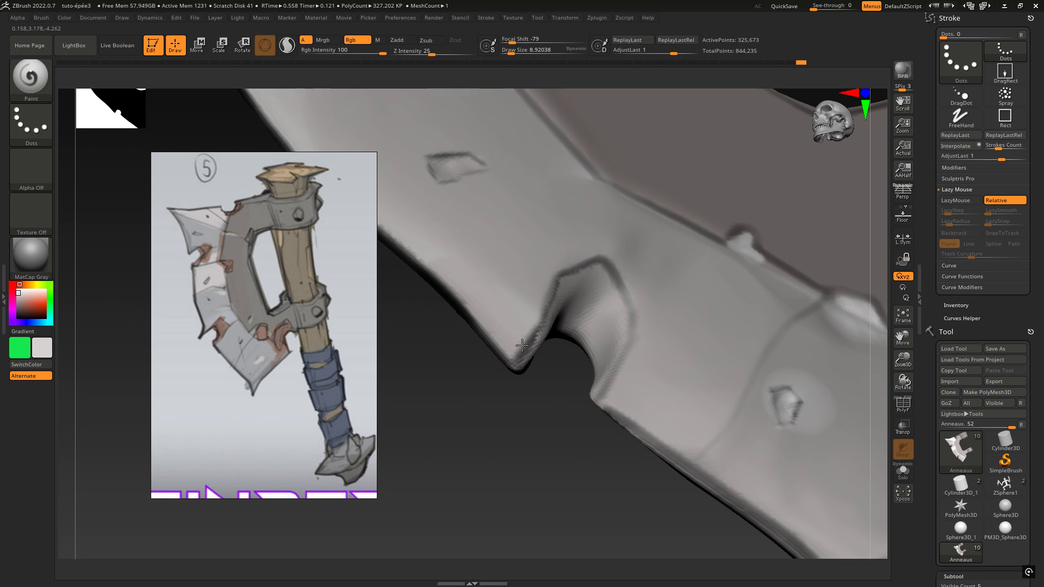
{"action": "right_click_drag", "start_coordinate": [531, 333], "coordinate": [580, 271]}
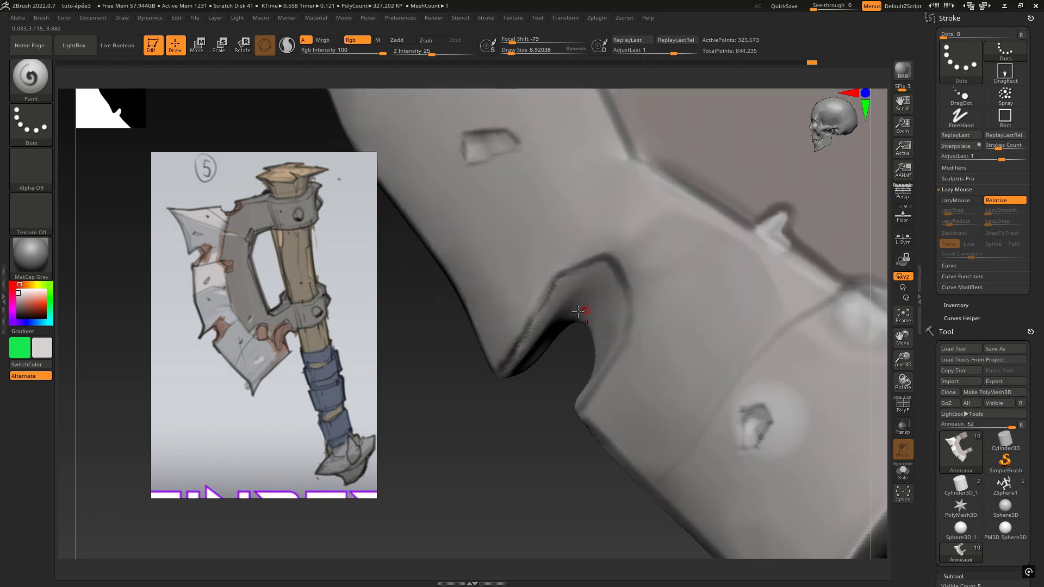
{"action": "right_click_drag", "start_coordinate": [578, 311], "coordinate": [544, 308]}
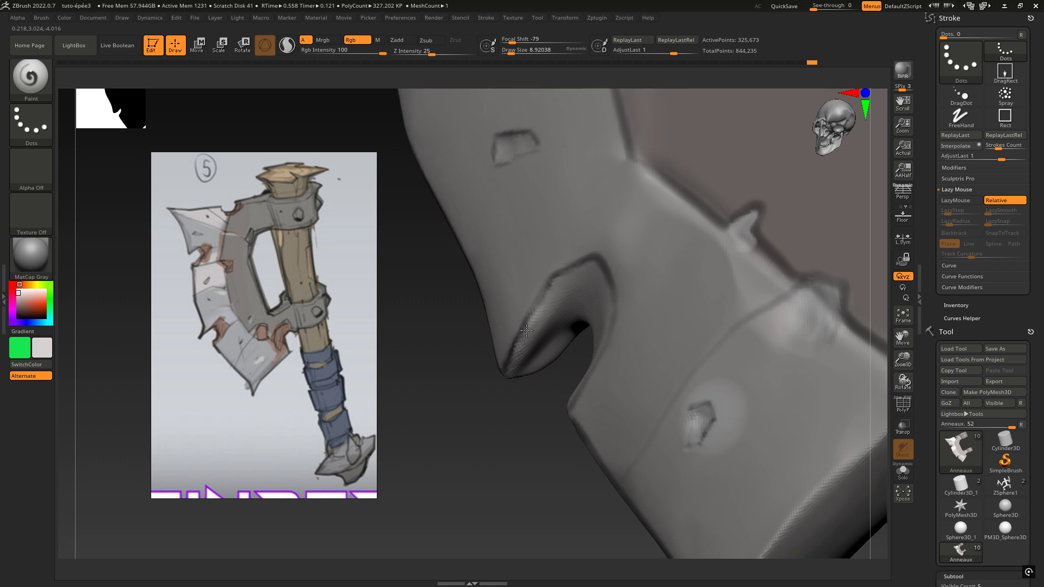
{"action": "right_click_drag", "start_coordinate": [514, 353], "coordinate": [559, 311]}
- Set the paint colour to black and darken the edges on both sides of the lower blade notch
{"action": "key", "text": "space"}
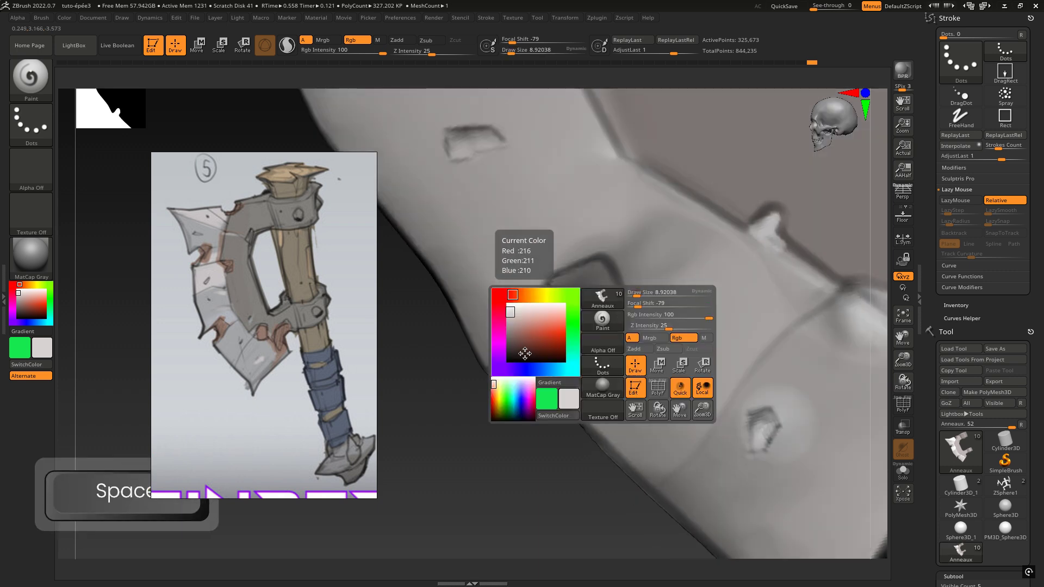
{"action": "left_click_drag", "start_coordinate": [522, 350], "coordinate": [497, 374]}
{"action": "right_click_drag", "start_coordinate": [502, 364], "coordinate": [520, 289]}
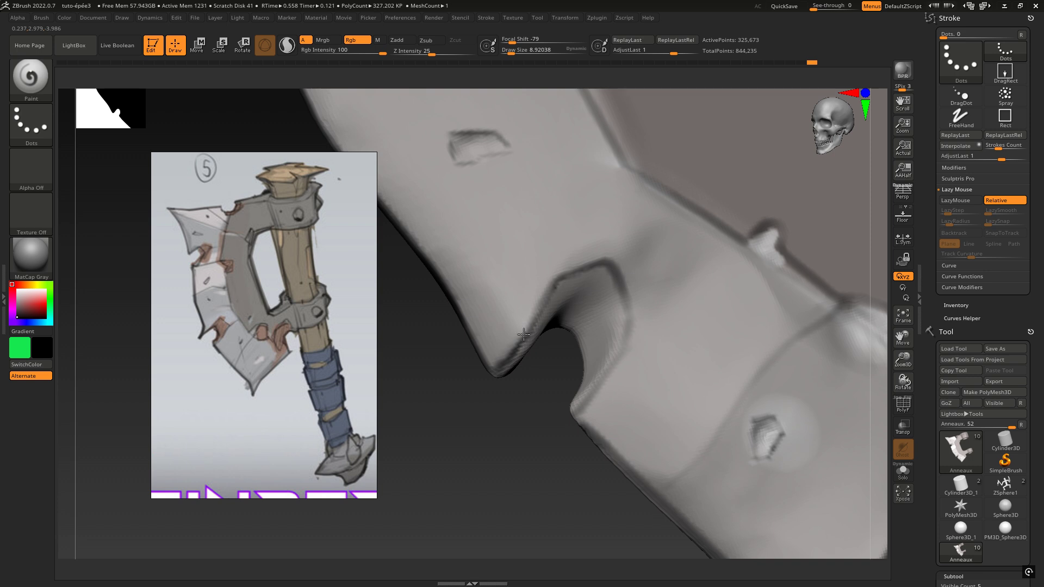
{"action": "right_click_drag", "start_coordinate": [521, 342], "coordinate": [592, 407]}
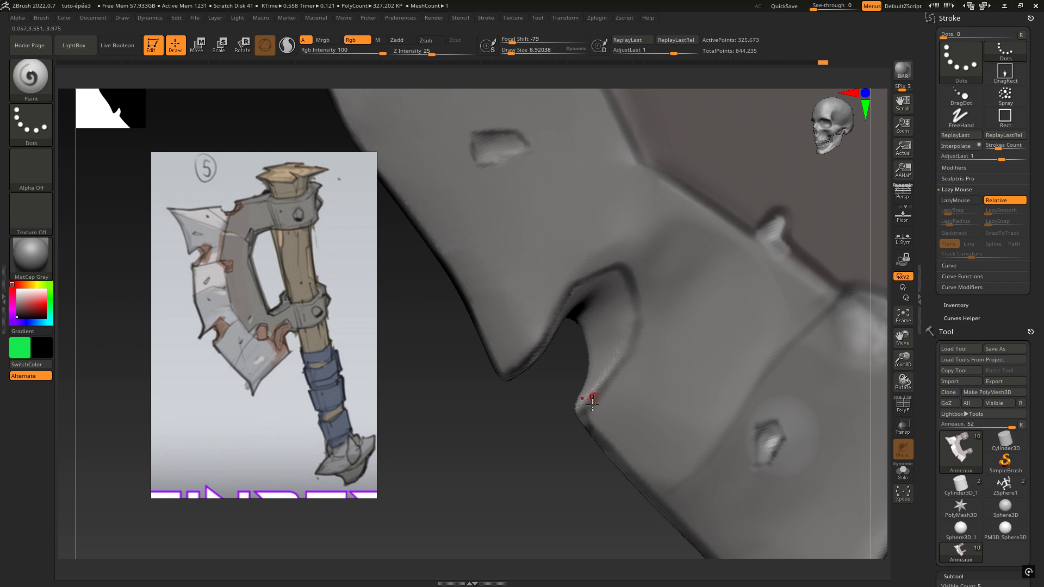
{"action": "right_click_drag", "start_coordinate": [585, 412], "coordinate": [559, 266]}
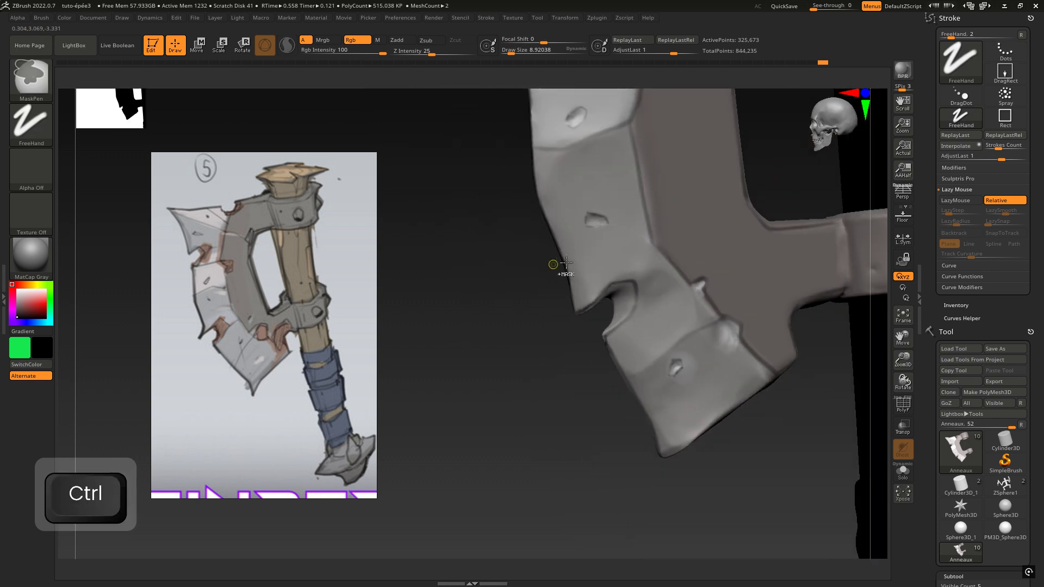
- Paint a dark outline along the seam where the support meets the upper ring
{"action": "mouse_move", "coordinate": [631, 247]}
{"action": "right_mouse_down"}
{"action": "mouse_move", "coordinate": [533, 340]}
{"action": "mouse_move", "coordinate": [594, 308]}
{"action": "mouse_move", "coordinate": [565, 304]}
{"action": "mouse_move", "coordinate": [581, 296]}
{"action": "mouse_move", "coordinate": [553, 284]}
{"action": "mouse_move", "coordinate": [610, 245]}
{"action": "mouse_move", "coordinate": [647, 258]}
{"action": "mouse_move", "coordinate": [621, 305]}
{"action": "right_mouse_up"}
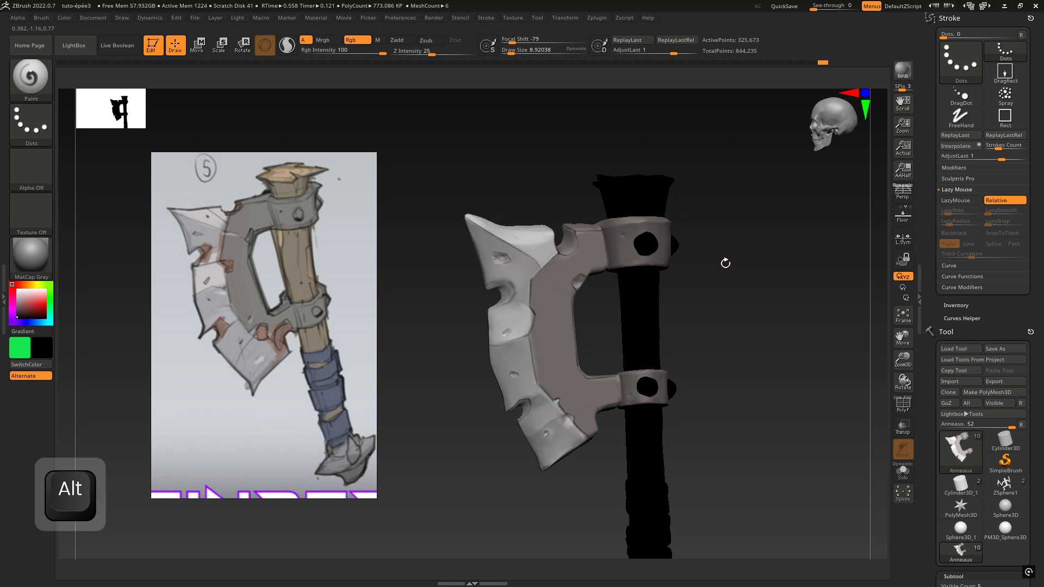
{"action": "mouse_move", "coordinate": [689, 266]}
{"action": "right_mouse_down", "text": "ctrl"}
{"action": "mouse_move", "coordinate": [716, 289]}
{"action": "mouse_move", "coordinate": [756, 219]}
{"action": "mouse_move", "coordinate": [743, 177]}
{"action": "mouse_move", "coordinate": [604, 427]}
{"action": "mouse_move", "coordinate": [598, 503]}
{"action": "right_mouse_up", "text": "ctrl"}
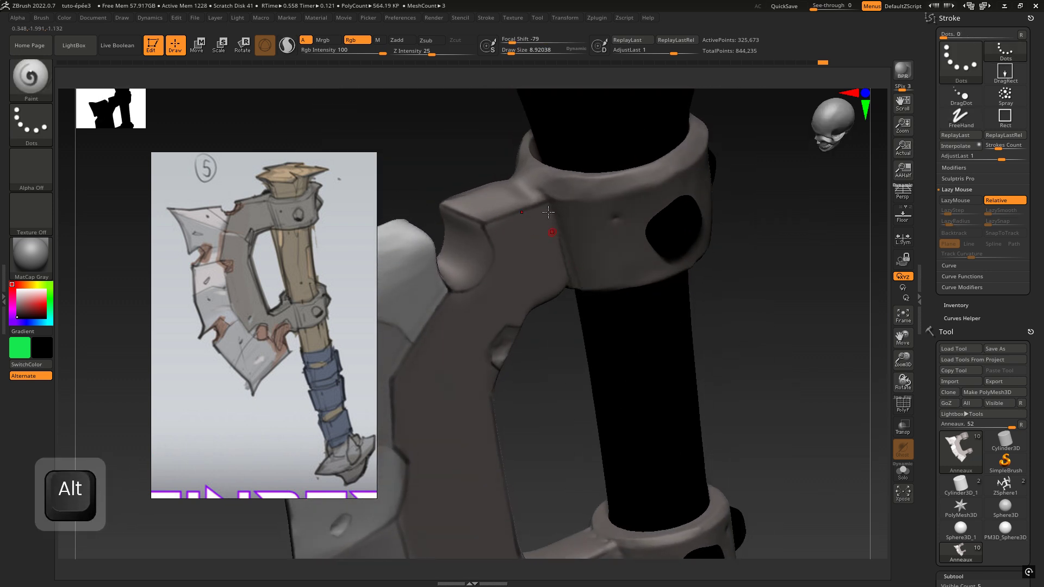
{"action": "mouse_move", "coordinate": [548, 212]}
{"action": "right_mouse_down"}
{"action": "mouse_move", "coordinate": [552, 194]}
{"action": "mouse_move", "coordinate": [589, 201]}
{"action": "right_mouse_up"}
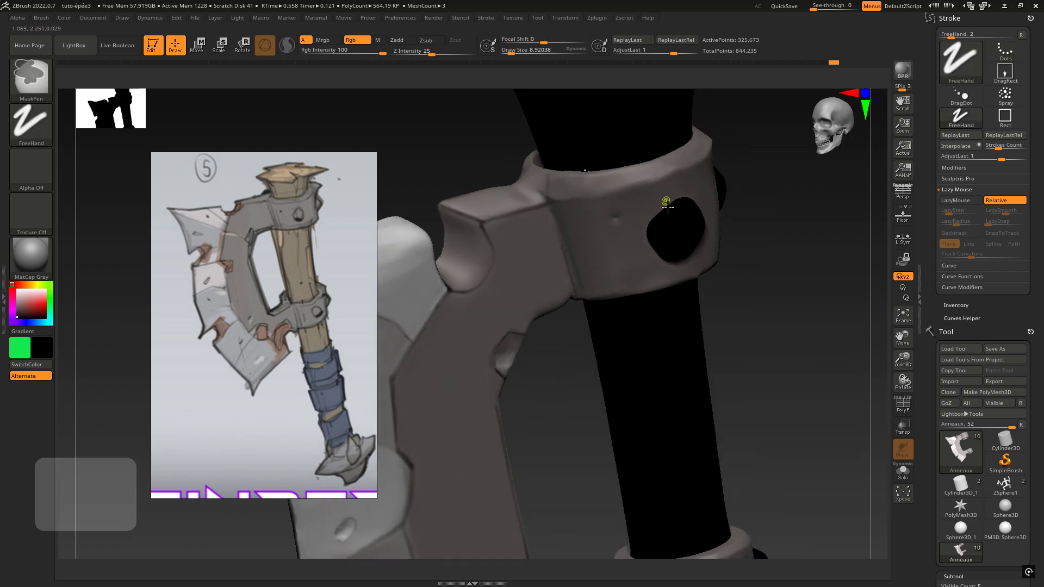
{"action": "mouse_move", "coordinate": [664, 201]}
{"action": "right_mouse_down", "text": "ctrl"}
{"action": "mouse_move", "coordinate": [680, 207]}
{"action": "mouse_move", "coordinate": [653, 267]}
{"action": "mouse_move", "coordinate": [625, 269]}
{"action": "right_mouse_up", "text": "ctrl"}
{"action": "right_click", "coordinate": [621, 277]}
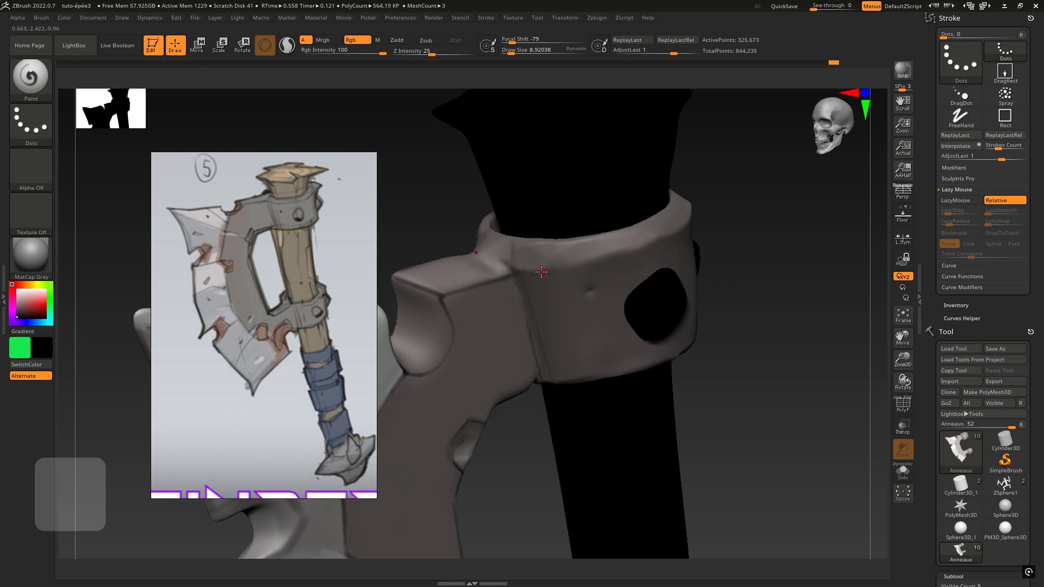
- Try a freehand dark line along the upper ring's front edge just below its rim, and undo it
{"action": "left_click_drag", "start_coordinate": [576, 268], "coordinate": [582, 268]}
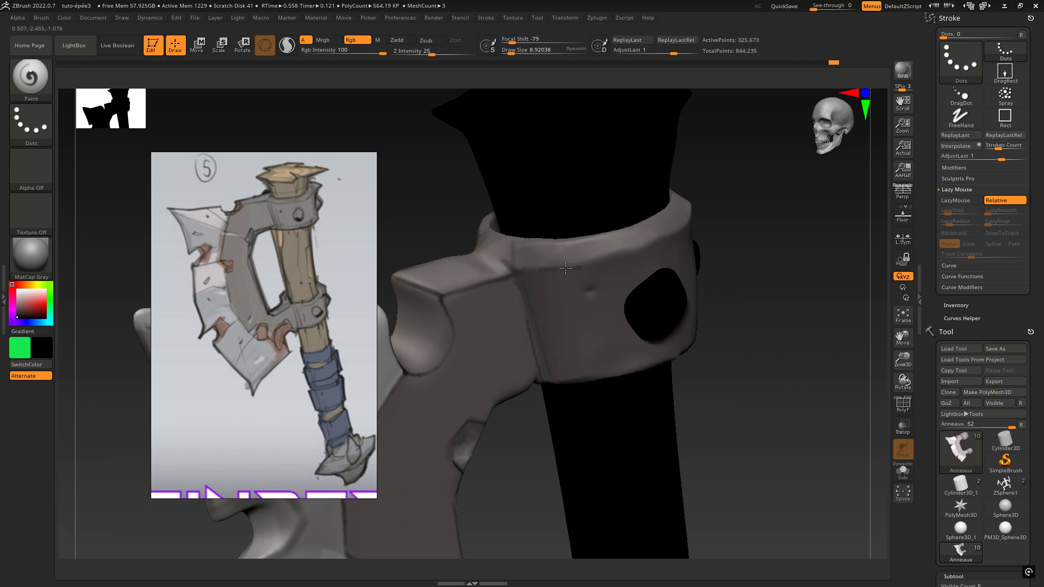
{"action": "right_click_drag", "start_coordinate": [621, 235], "coordinate": [693, 229]}
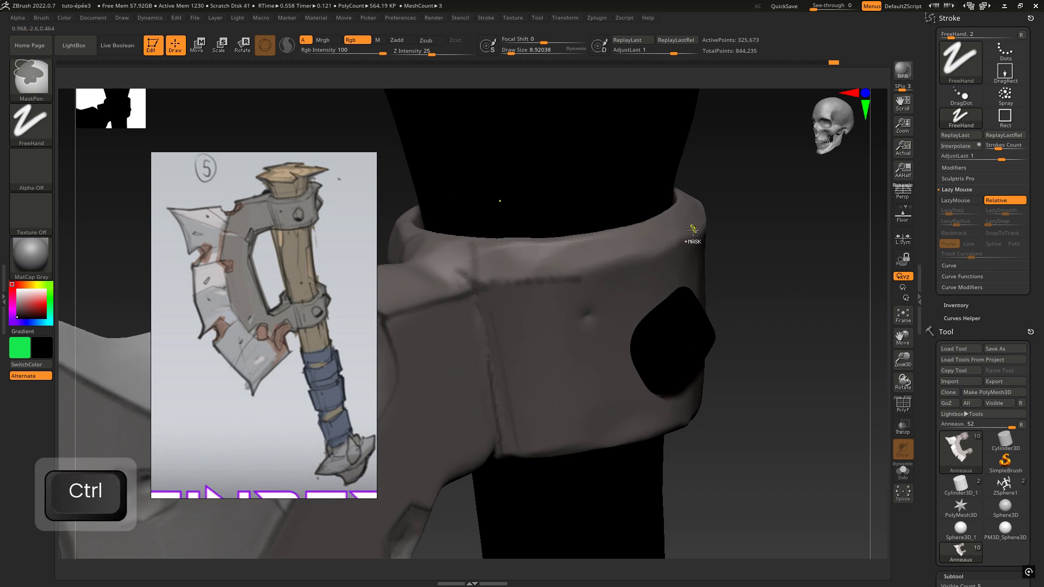
{"action": "key", "text": "ctrl+z"}
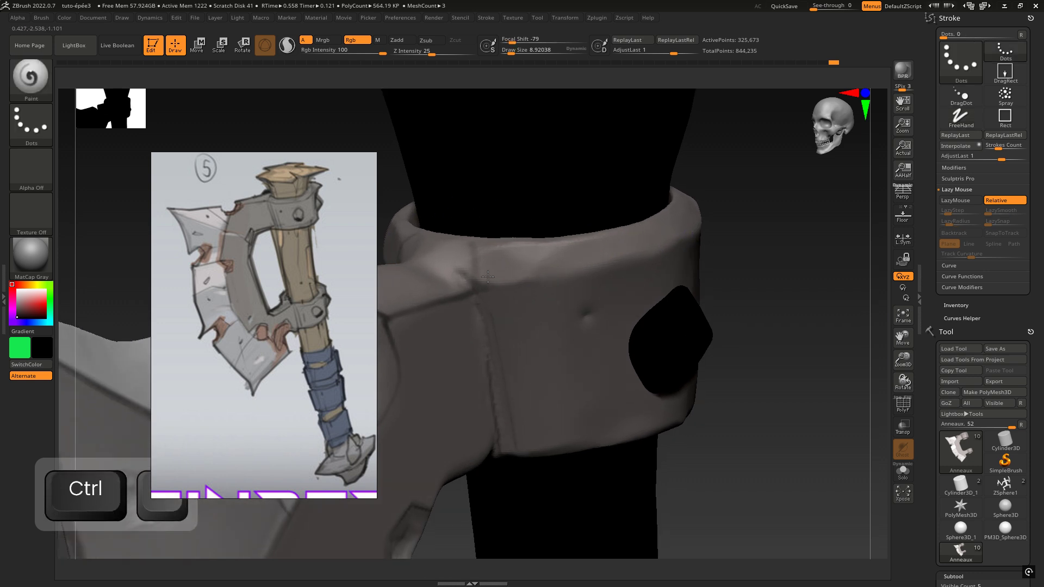
{"action": "key", "text": "ctrl+z"}
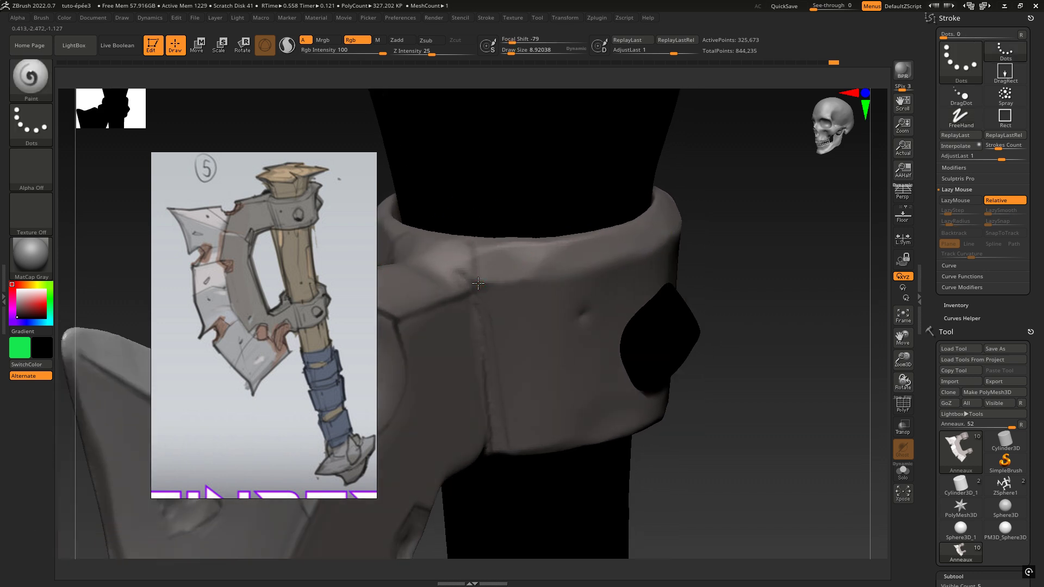
- Turn on Lazy Mouse and paint a smooth dark outline along the bevel below the upper ring's rim
{"action": "right_click_drag", "start_coordinate": [602, 243], "coordinate": [575, 261]}
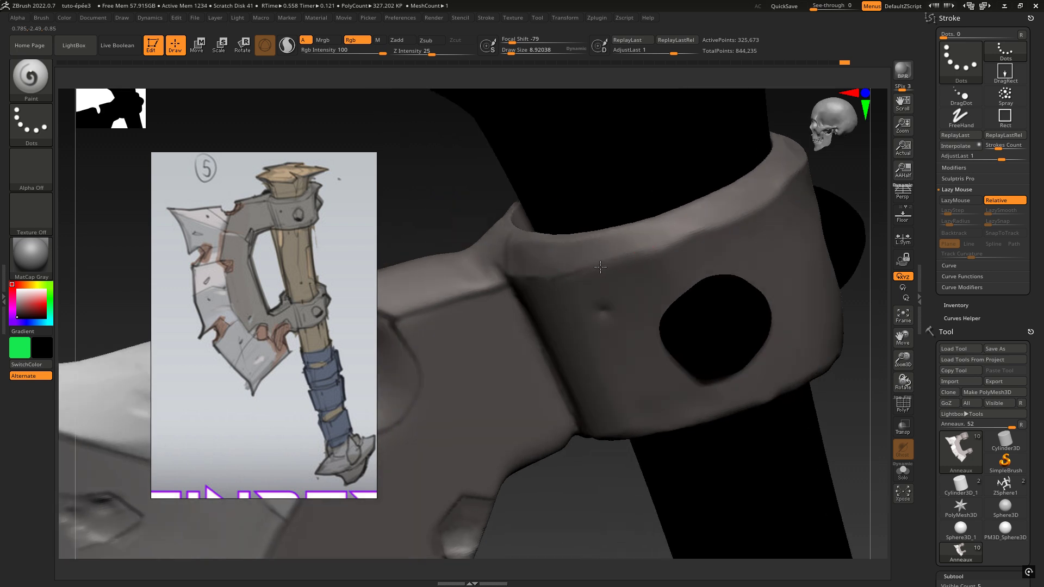
{"action": "right_click_drag", "start_coordinate": [722, 214], "coordinate": [646, 260], "text": "alt"}
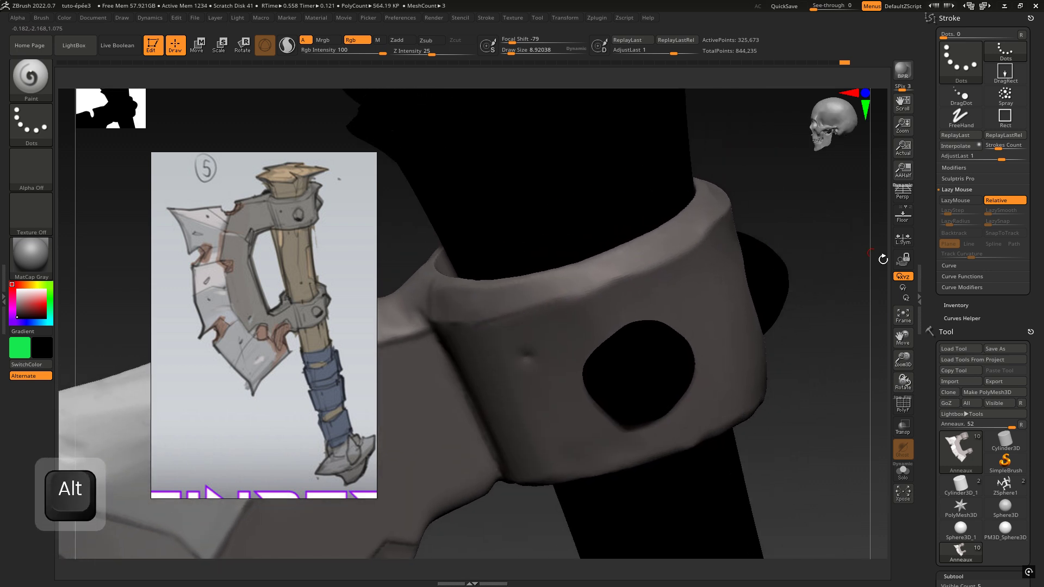
{"action": "left_click", "coordinate": [955, 201]}
{"action": "right_click_drag", "start_coordinate": [736, 245], "coordinate": [440, 326]}
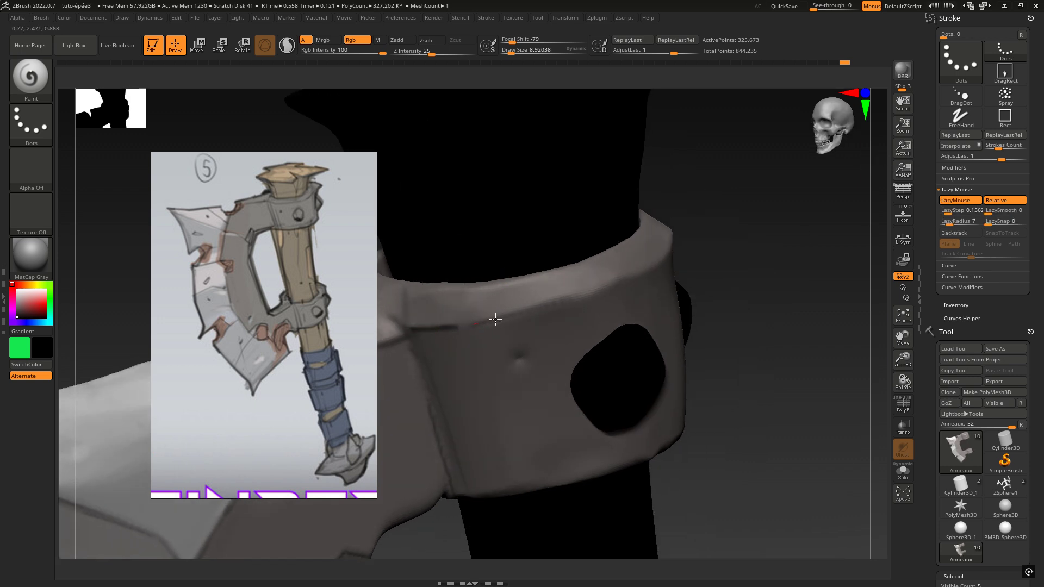
{"action": "right_click_drag", "start_coordinate": [647, 268], "coordinate": [655, 265]}
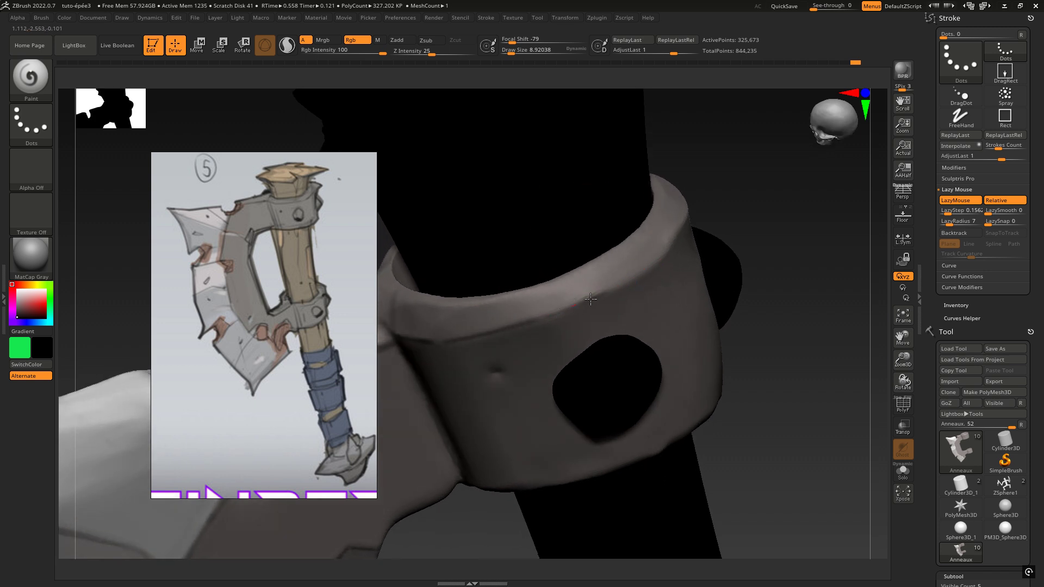
{"action": "right_click_drag", "start_coordinate": [590, 299], "coordinate": [593, 295]}
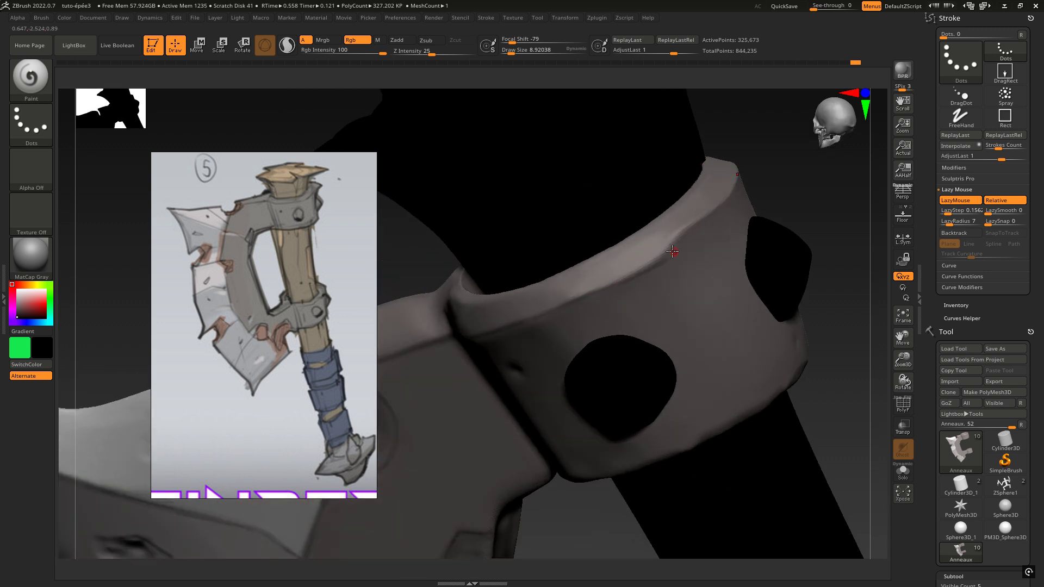
{"action": "mouse_move", "coordinate": [661, 228]}
{"action": "right_mouse_down"}
{"action": "mouse_move", "coordinate": [634, 212]}
{"action": "mouse_move", "coordinate": [667, 223]}
{"action": "mouse_move", "coordinate": [696, 213]}
{"action": "mouse_move", "coordinate": [669, 269]}
{"action": "mouse_move", "coordinate": [628, 314]}
{"action": "right_mouse_up"}
{"action": "right_click_drag", "start_coordinate": [532, 289], "coordinate": [532, 302]}
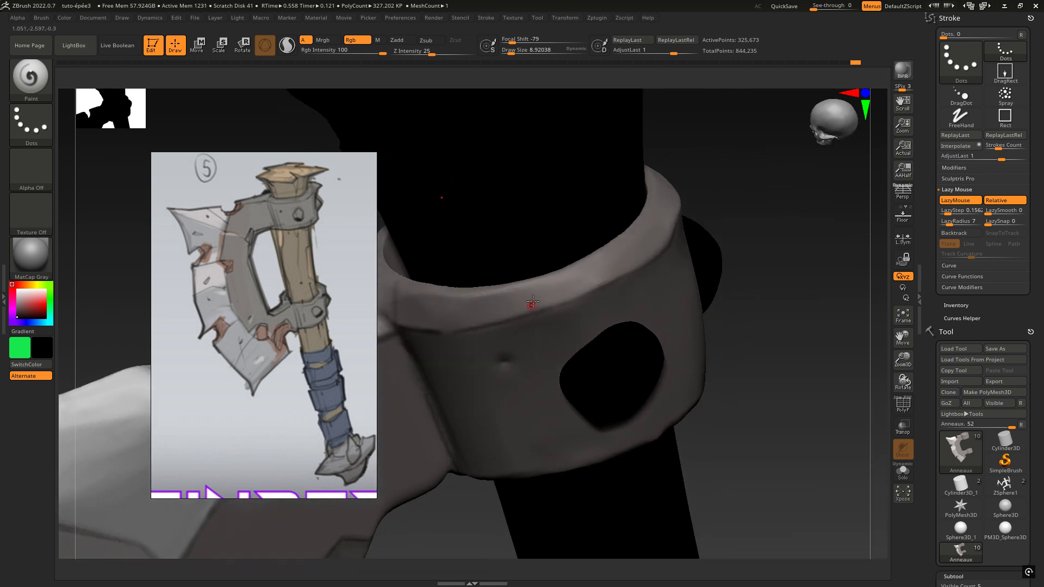
- Paint a dark outline along the inner edge of the upper ring's top rim, around the handle opening
{"action": "right_click_drag", "start_coordinate": [609, 267], "coordinate": [680, 310], "text": "alt"}
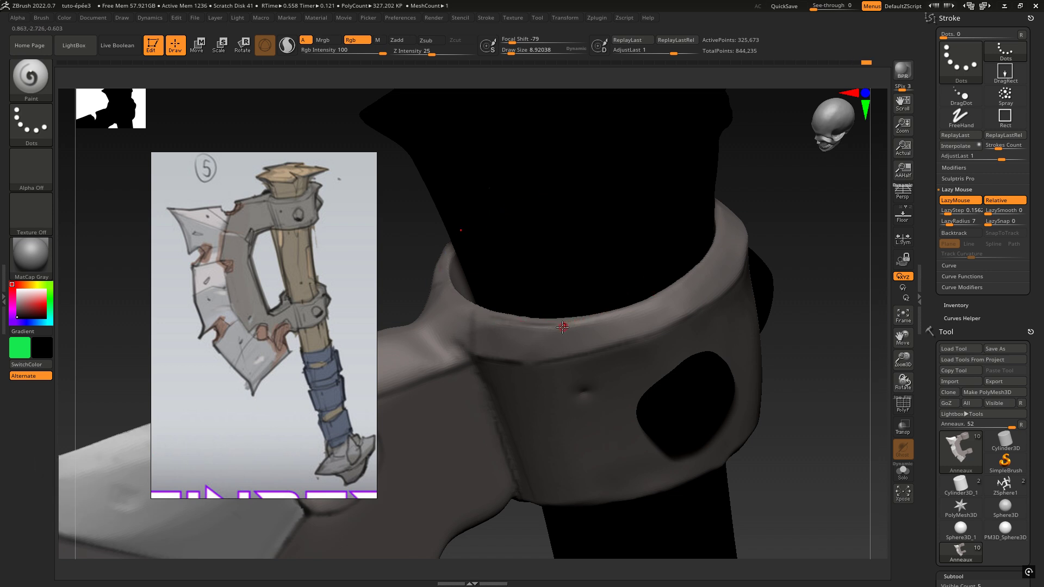
{"action": "left_click_drag", "start_coordinate": [605, 316], "coordinate": [647, 306]}
{"action": "mouse_move", "coordinate": [681, 268]}
{"action": "right_mouse_down"}
{"action": "mouse_move", "coordinate": [634, 282]}
{"action": "mouse_move", "coordinate": [655, 299]}
{"action": "right_mouse_up"}
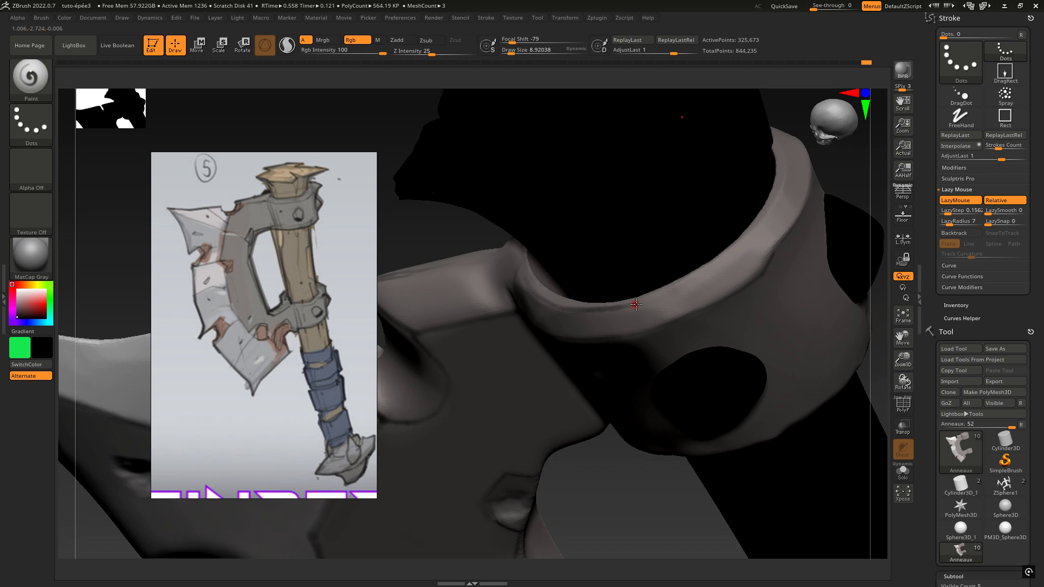
{"action": "left_click_drag", "start_coordinate": [636, 305], "coordinate": [697, 277]}
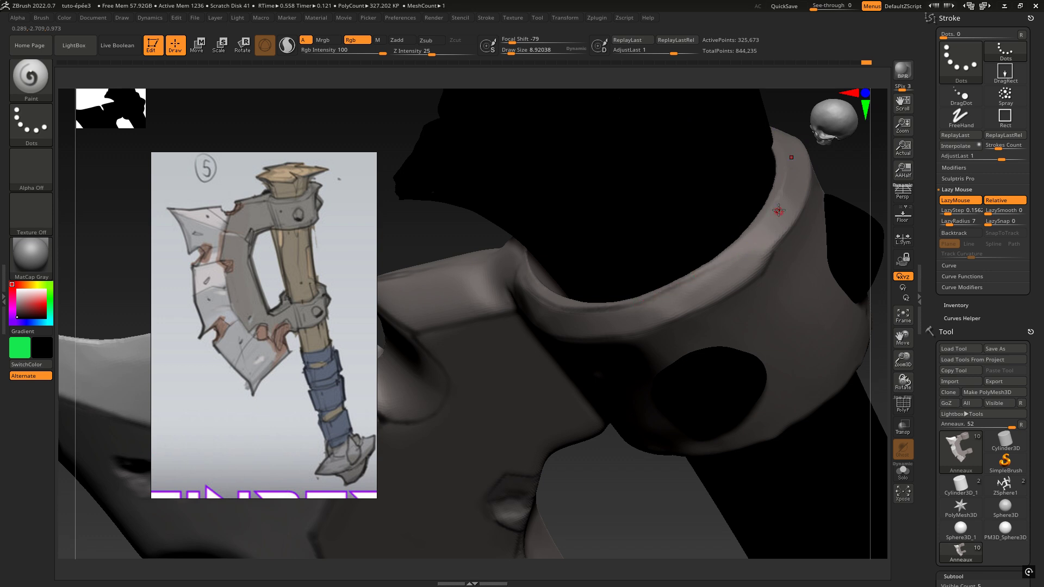
{"action": "right_click_drag", "start_coordinate": [771, 208], "coordinate": [789, 202]}
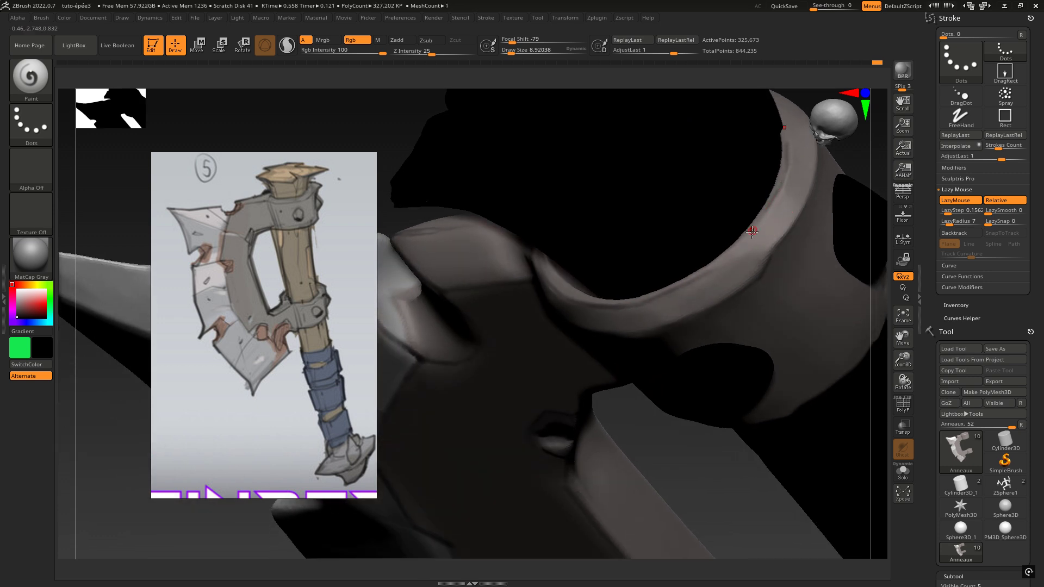
{"action": "mouse_move", "coordinate": [767, 209]}
{"action": "left_mouse_down"}
{"action": "mouse_move", "coordinate": [730, 253]}
{"action": "mouse_move", "coordinate": [742, 243]}
{"action": "left_mouse_up"}
- Paint a dark outline around the upper ring's lower edge, from the support round to the far side
{"action": "right_click_drag", "start_coordinate": [716, 305], "coordinate": [653, 217]}
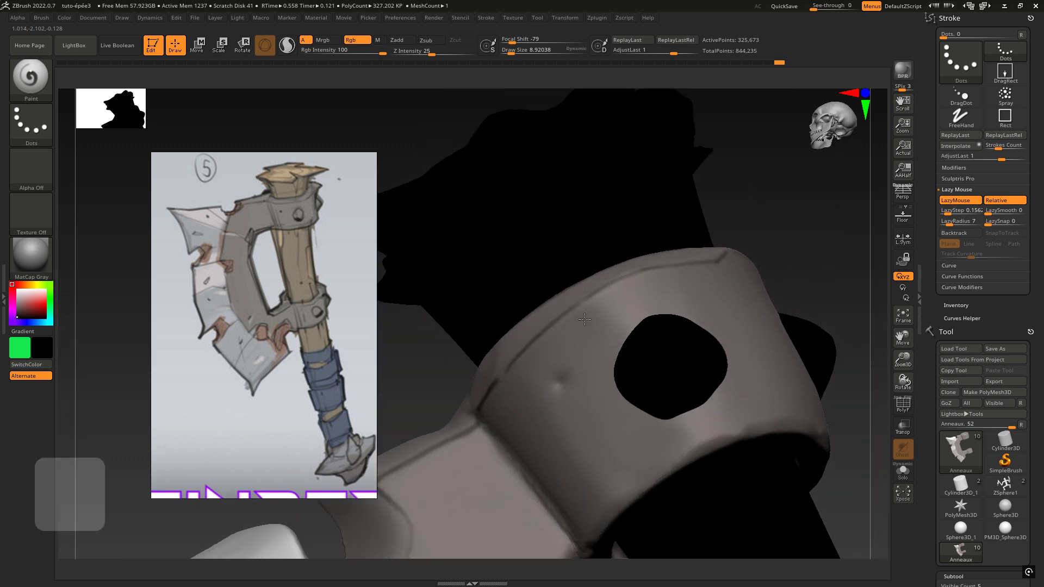
{"action": "right_click_drag", "start_coordinate": [623, 470], "coordinate": [520, 255], "text": "alt"}
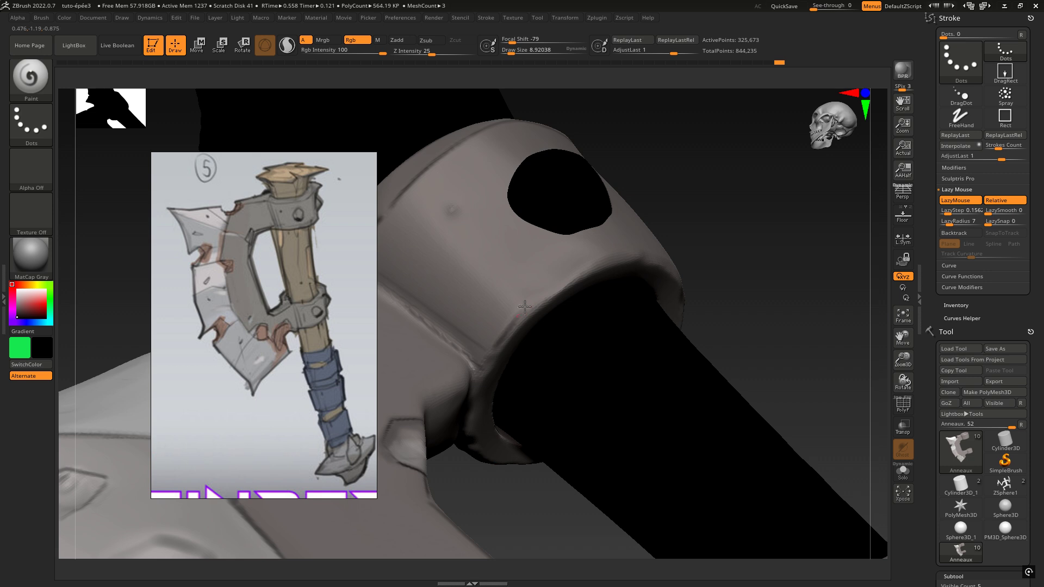
{"action": "right_click_drag", "start_coordinate": [524, 307], "coordinate": [517, 313]}
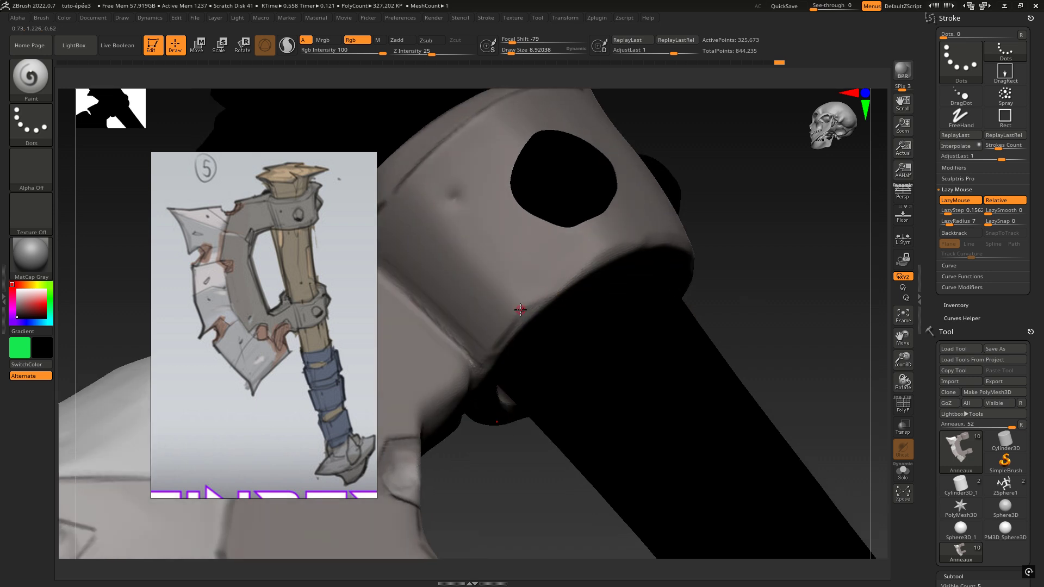
{"action": "right_click_drag", "start_coordinate": [615, 243], "coordinate": [591, 259]}
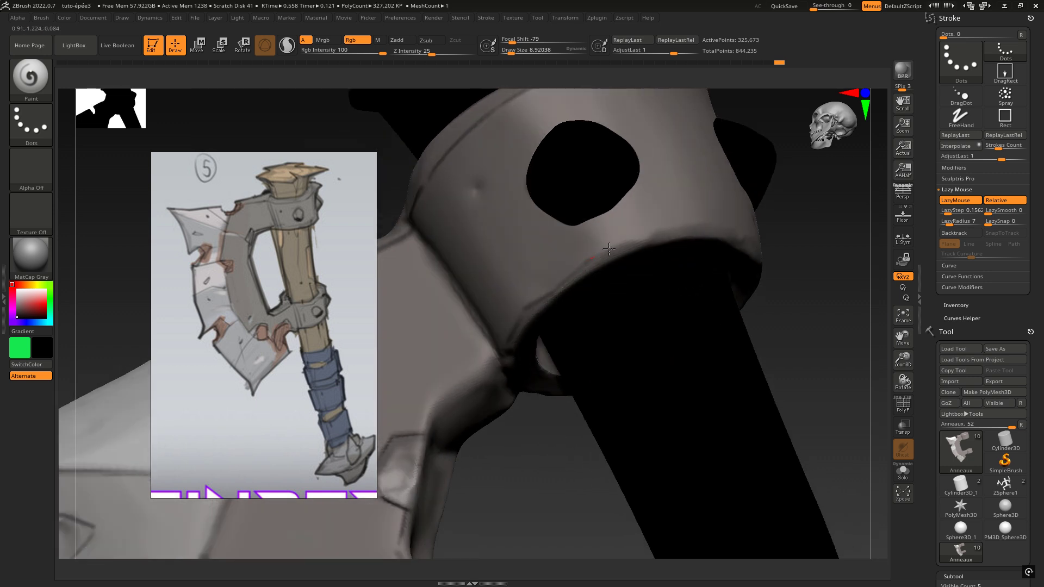
{"action": "right_click_drag", "start_coordinate": [689, 222], "coordinate": [656, 235]}
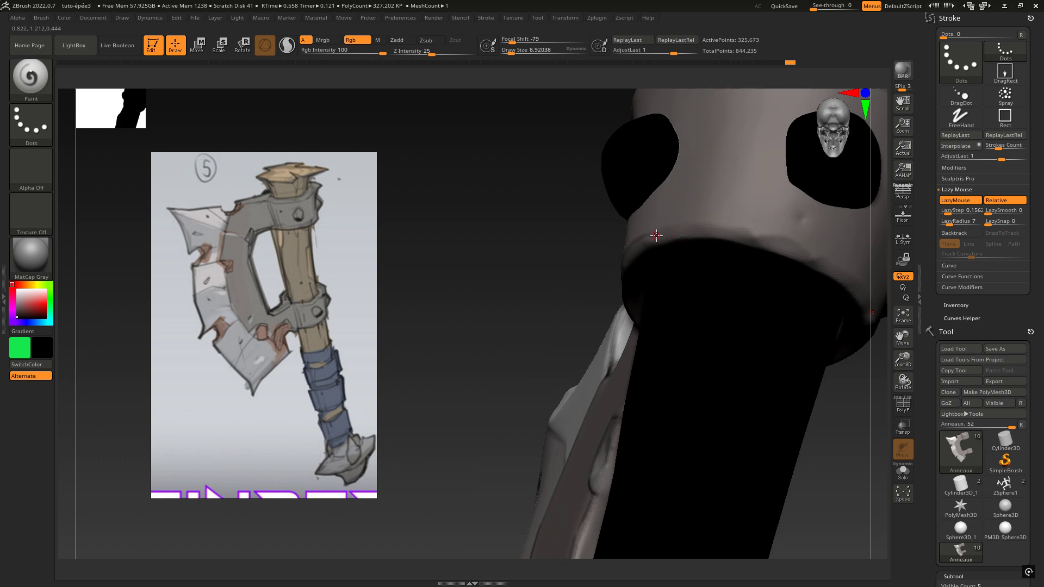
{"action": "left_click_drag", "start_coordinate": [705, 226], "coordinate": [800, 242]}
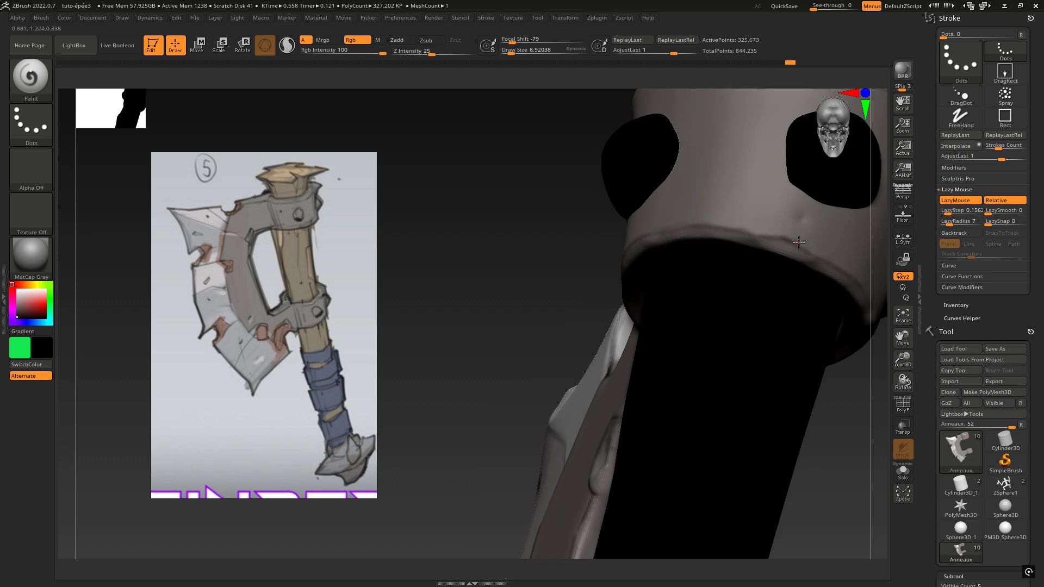
- Paint dark outlines along the lower ring's upper rim and its bevel, following the curve around the handle
{"action": "mouse_move", "coordinate": [733, 267]}
{"action": "right_mouse_down"}
{"action": "mouse_move", "coordinate": [781, 275]}
{"action": "mouse_move", "coordinate": [525, 313]}
{"action": "mouse_move", "coordinate": [435, 380]}
{"action": "right_mouse_up"}
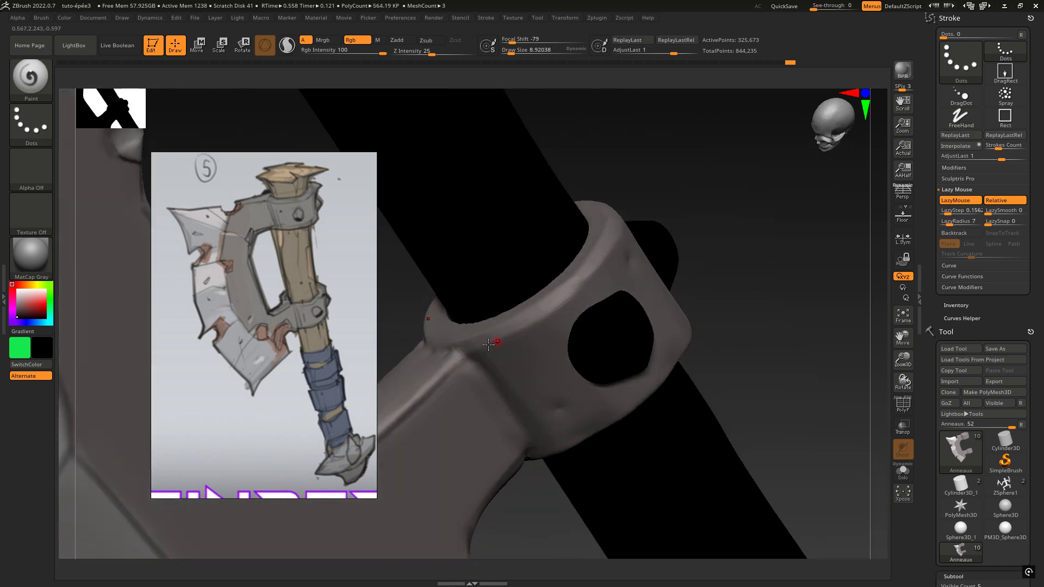
{"action": "left_click_drag", "start_coordinate": [529, 326], "coordinate": [596, 277]}
{"action": "right_click_drag", "start_coordinate": [557, 307], "coordinate": [603, 257]}
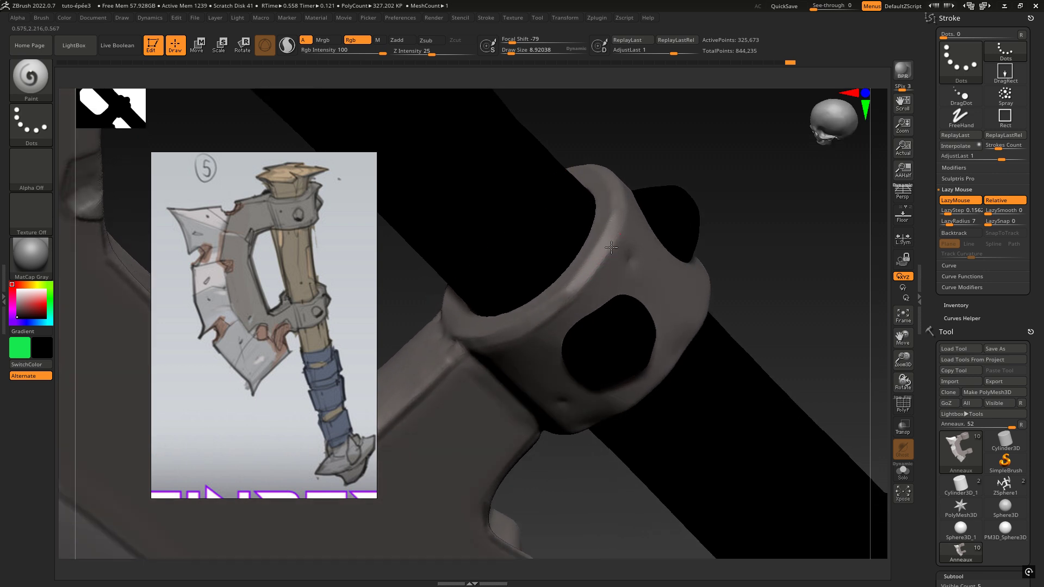
{"action": "left_click_drag", "start_coordinate": [617, 240], "coordinate": [583, 289]}
{"action": "right_click_drag", "start_coordinate": [644, 175], "coordinate": [633, 191]}
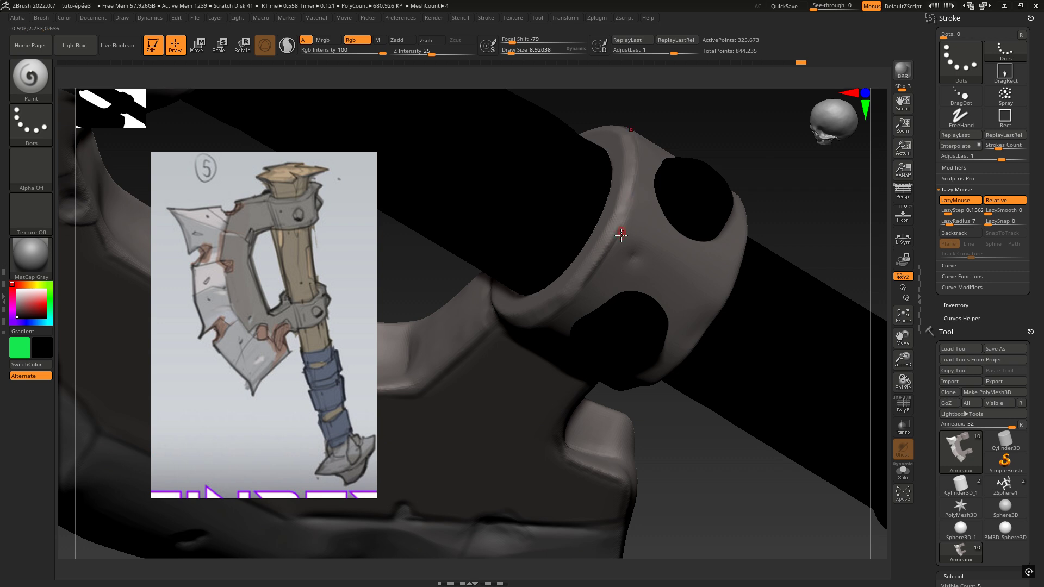
{"action": "right_click_drag", "start_coordinate": [620, 234], "coordinate": [547, 266]}
{"action": "right_click", "coordinate": [516, 326]}
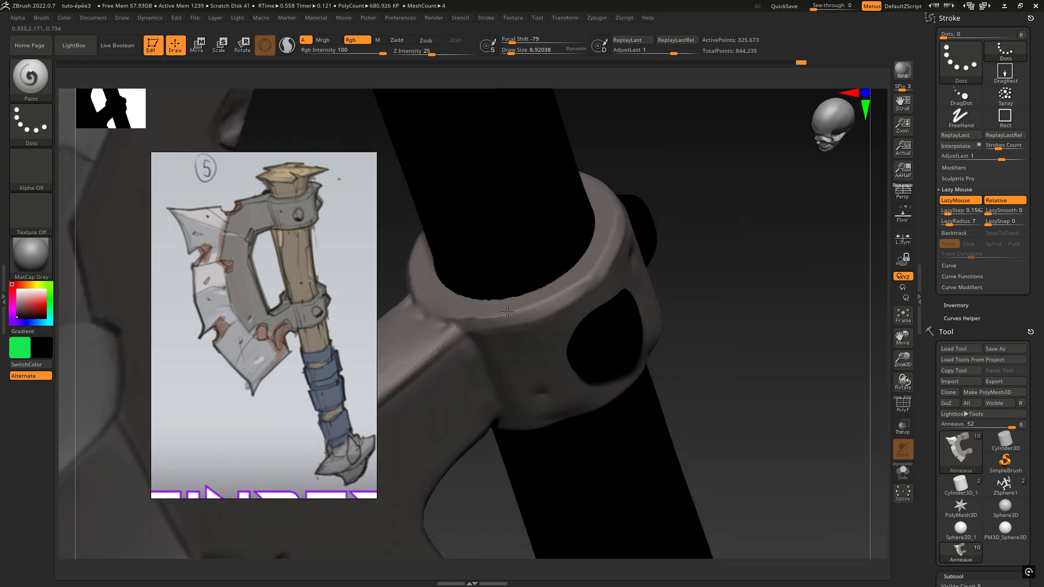
{"action": "mouse_move", "coordinate": [507, 312]}
{"action": "left_mouse_down"}
{"action": "mouse_move", "coordinate": [472, 320]}
{"action": "mouse_move", "coordinate": [512, 313]}
{"action": "left_mouse_up"}
{"action": "right_click_drag", "start_coordinate": [620, 229], "coordinate": [602, 217]}
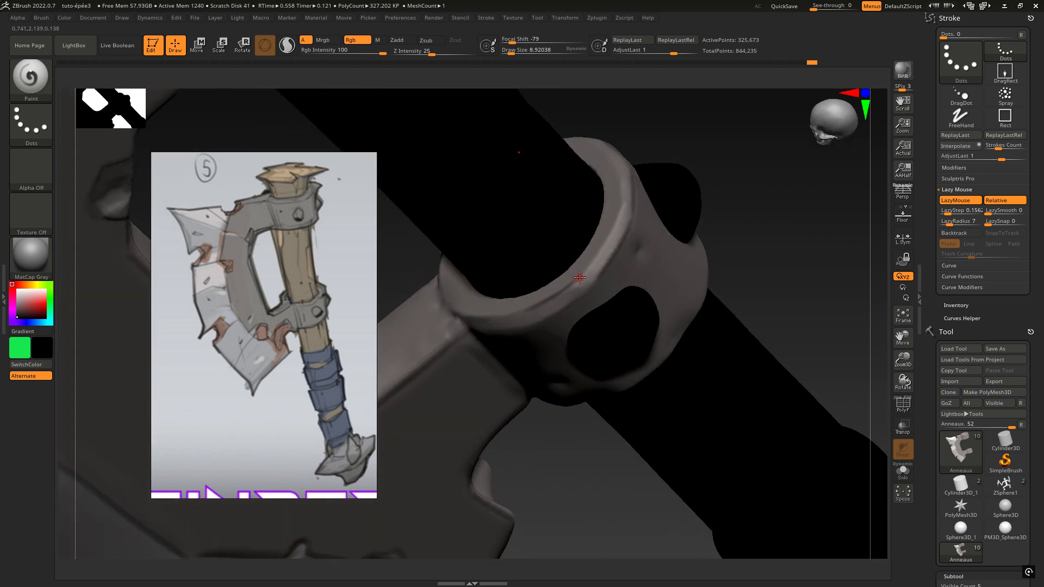
{"action": "left_click_drag", "start_coordinate": [604, 242], "coordinate": [626, 187]}
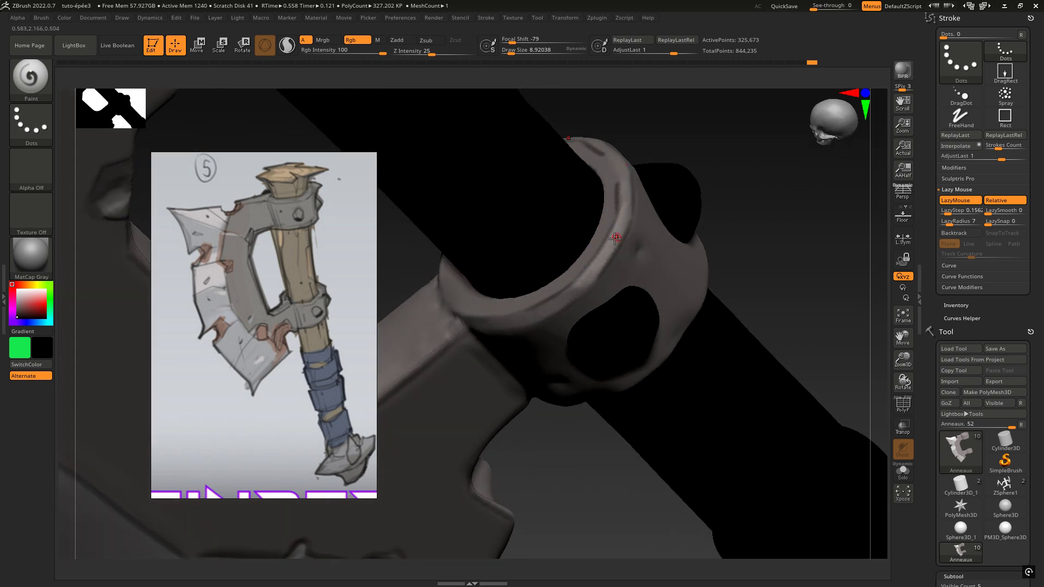
- Paint a dark outline along the lower ring's bottom edge, around the underside of the handle opening
{"action": "right_click_drag", "start_coordinate": [613, 264], "coordinate": [598, 205]}
{"action": "right_click_drag", "start_coordinate": [673, 356], "coordinate": [572, 311], "text": "ctrl"}
{"action": "right_click_drag", "start_coordinate": [736, 368], "coordinate": [671, 325]}
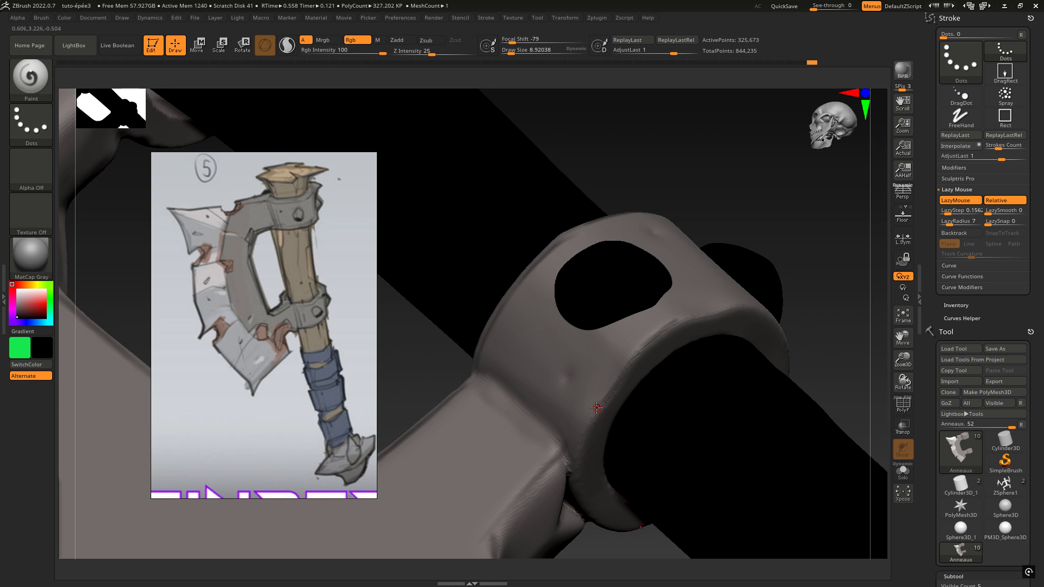
{"action": "right_click_drag", "start_coordinate": [605, 395], "coordinate": [655, 339]}
{"action": "left_click_drag", "start_coordinate": [672, 323], "coordinate": [712, 309]}
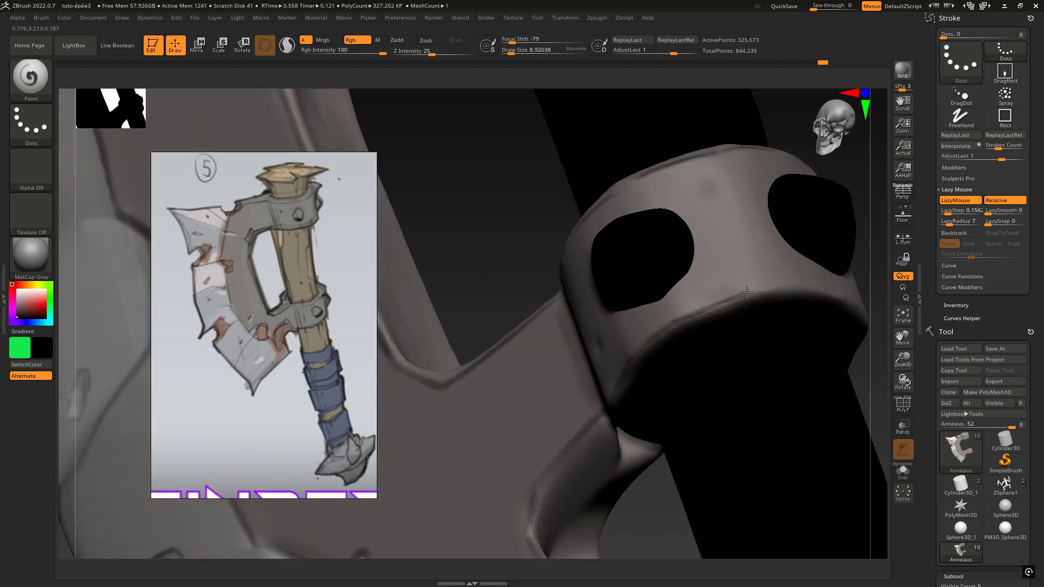
{"action": "left_click_drag", "start_coordinate": [747, 293], "coordinate": [837, 280]}
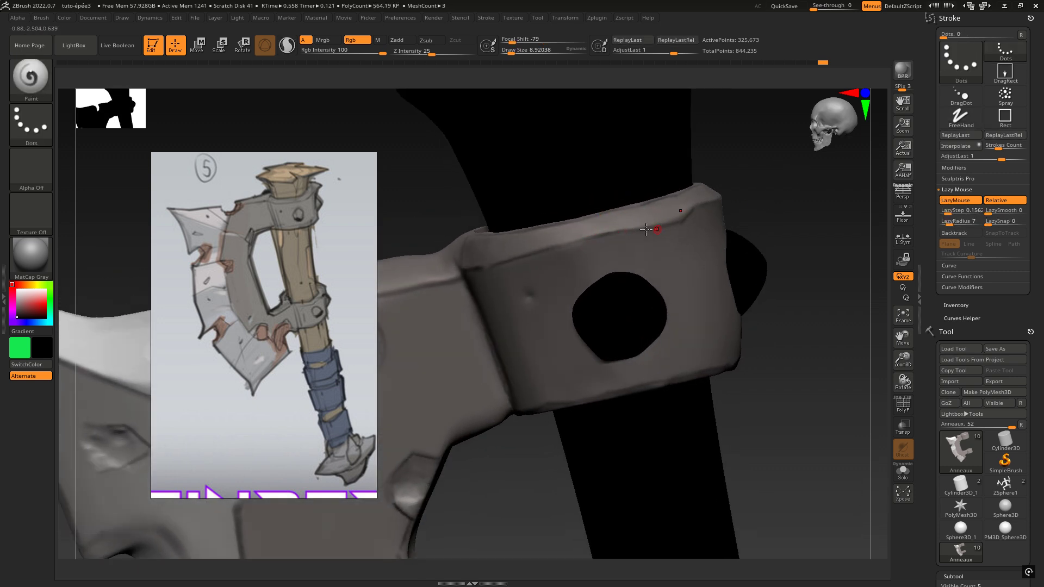
- Touch up the dark line along the front of the upper ring's top rim
{"action": "right_click_drag", "start_coordinate": [641, 212], "coordinate": [638, 243]}
{"action": "left_click_drag", "start_coordinate": [608, 216], "coordinate": [608, 216]}
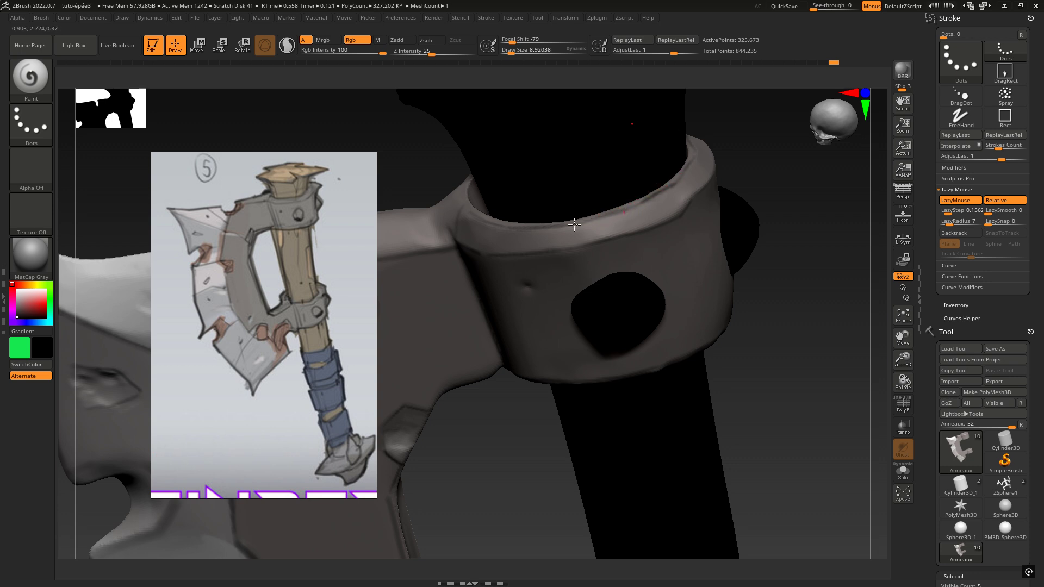
{"action": "right_click_drag", "start_coordinate": [574, 224], "coordinate": [571, 345]}
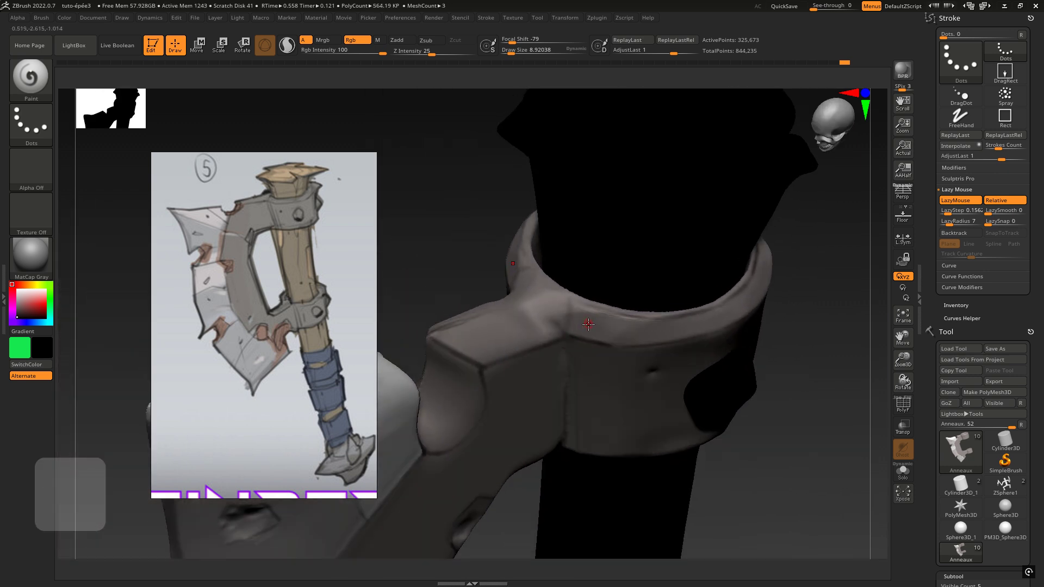
- Sample the light greyish brown of the support as the paint colour and bring the whole axe into view
{"action": "key", "text": "c"}
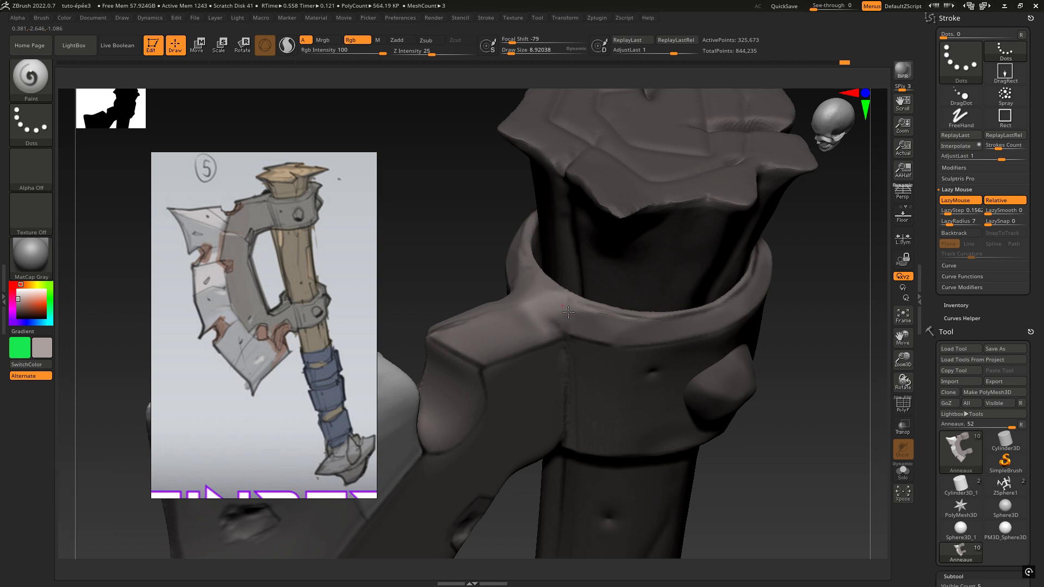
{"action": "right_click_drag", "start_coordinate": [570, 315], "coordinate": [613, 272]}
{"action": "key", "text": "space"}
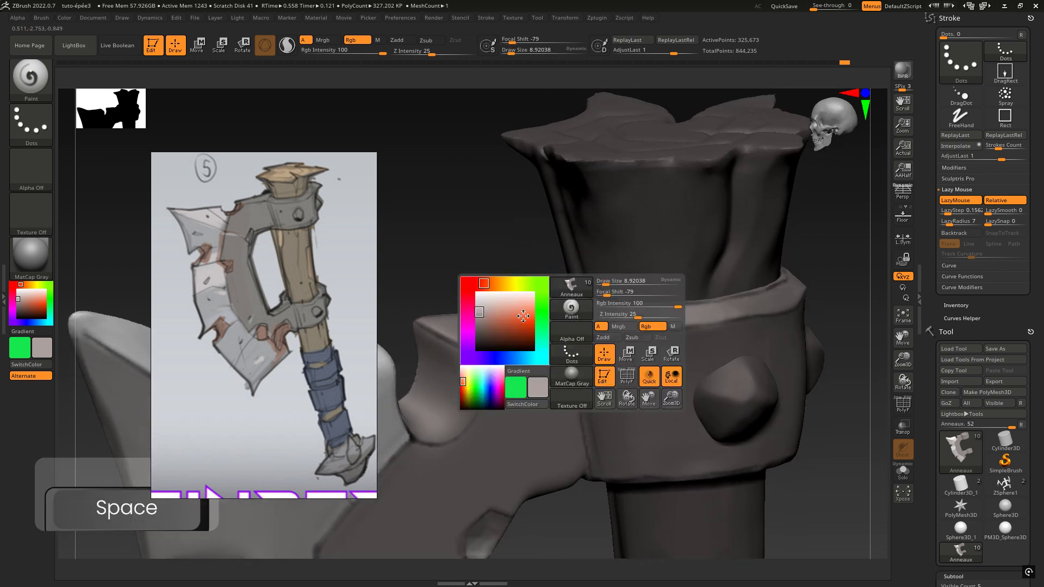
{"action": "right_click_drag", "start_coordinate": [519, 322], "coordinate": [539, 371]}
{"action": "right_click_drag", "start_coordinate": [566, 333], "coordinate": [618, 315], "text": "alt"}
{"action": "key", "text": "c"}
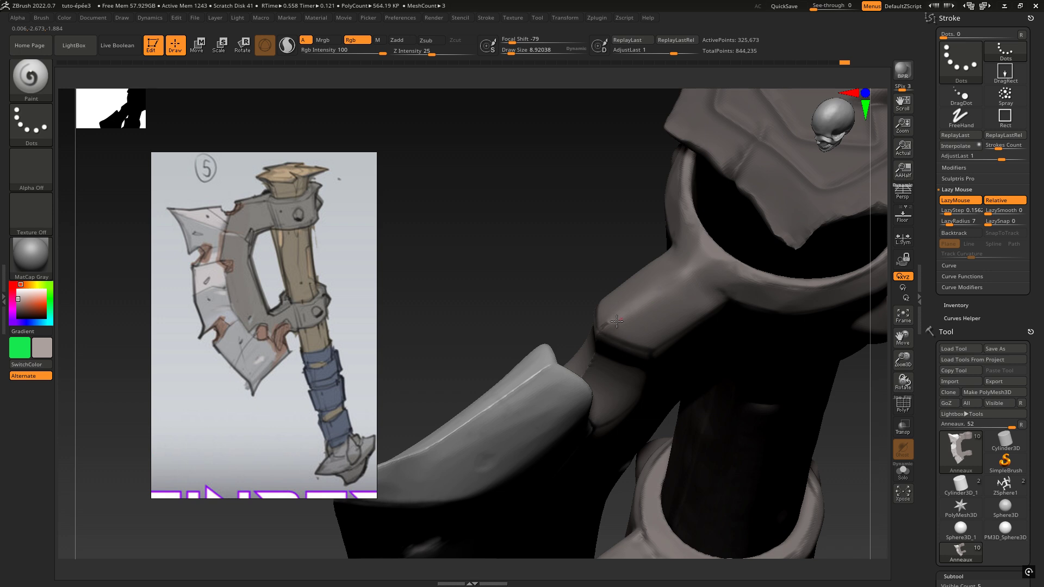
{"action": "right_click_drag", "start_coordinate": [655, 318], "coordinate": [702, 291]}
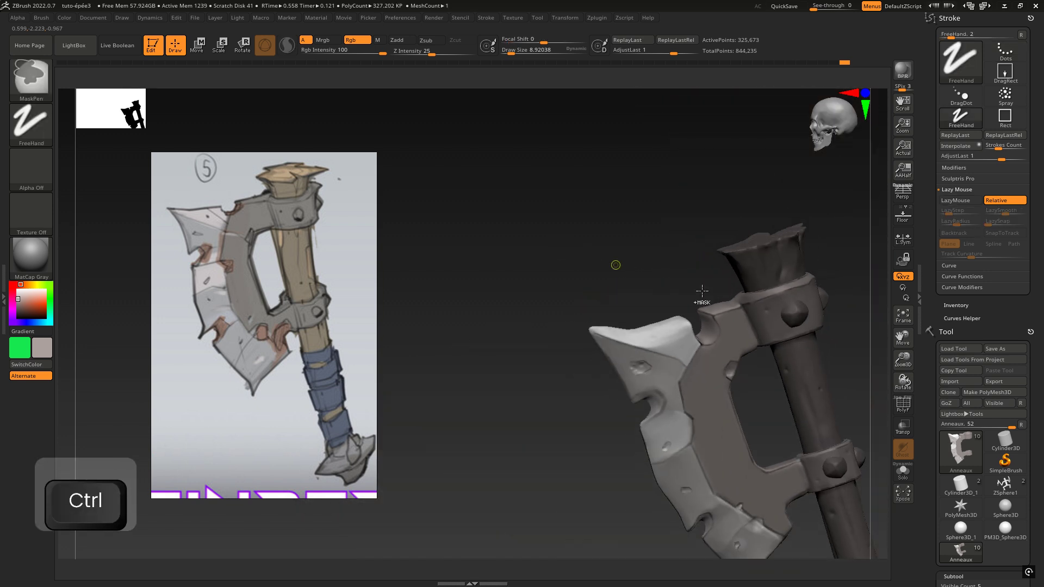
{"action": "mouse_move", "coordinate": [865, 425]}
{"action": "right_mouse_down", "text": "alt"}
{"action": "mouse_move", "coordinate": [676, 228]}
{"action": "mouse_move", "coordinate": [687, 291]}
{"action": "mouse_move", "coordinate": [727, 304]}
{"action": "mouse_move", "coordinate": [729, 340]}
{"action": "right_mouse_up", "text": "alt"}
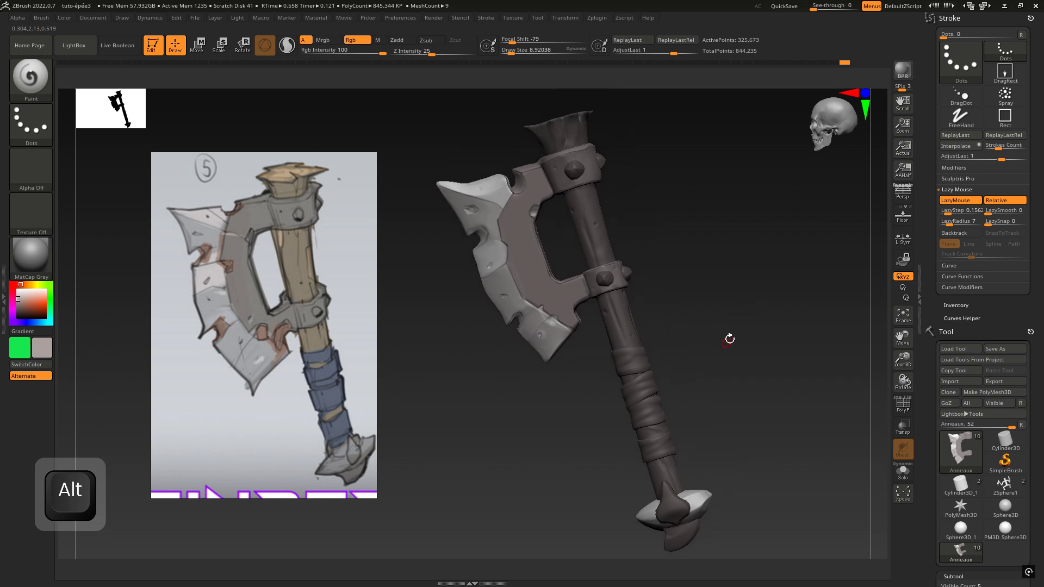